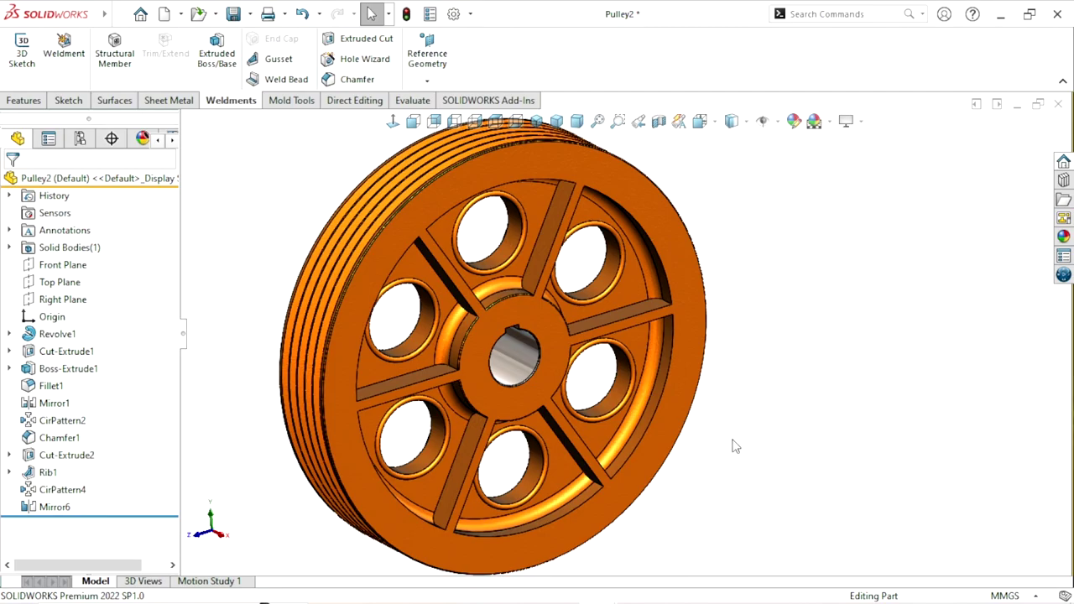
Orbit and zoom around the finished pulley to inspect its grooved rim and spoked face.
mouse_move(732, 437)
middle_mouse_down()
mouse_move(657, 374)
mouse_move(609, 311)
mouse_move(528, 351)
mouse_move(587, 341)
middle_mouse_up()
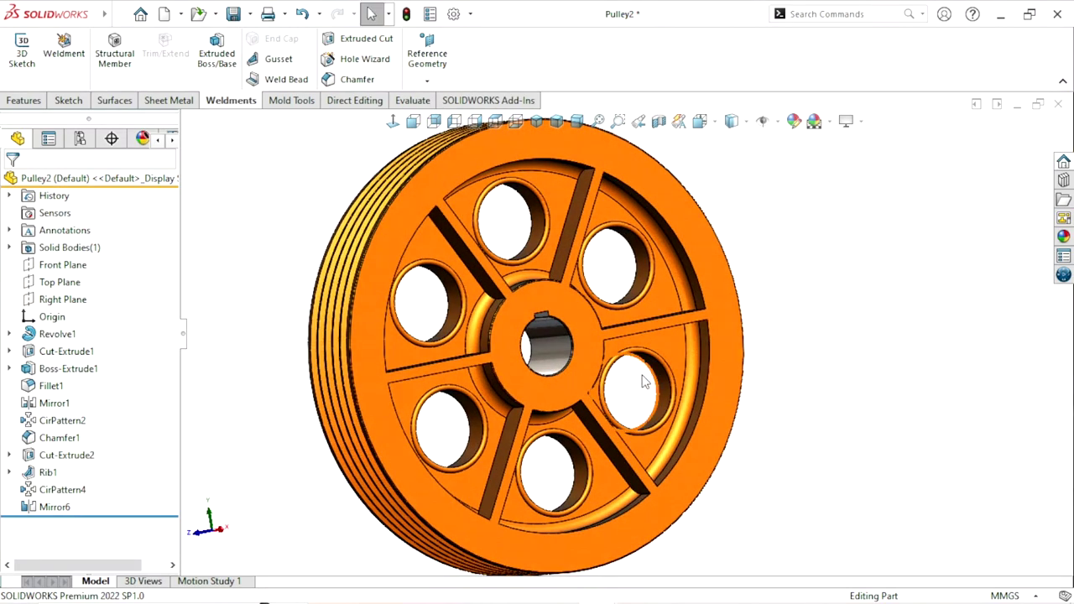
mouse_move(799, 420)
middle_mouse_down()
mouse_move(480, 213)
mouse_move(506, 377)
middle_mouse_up()
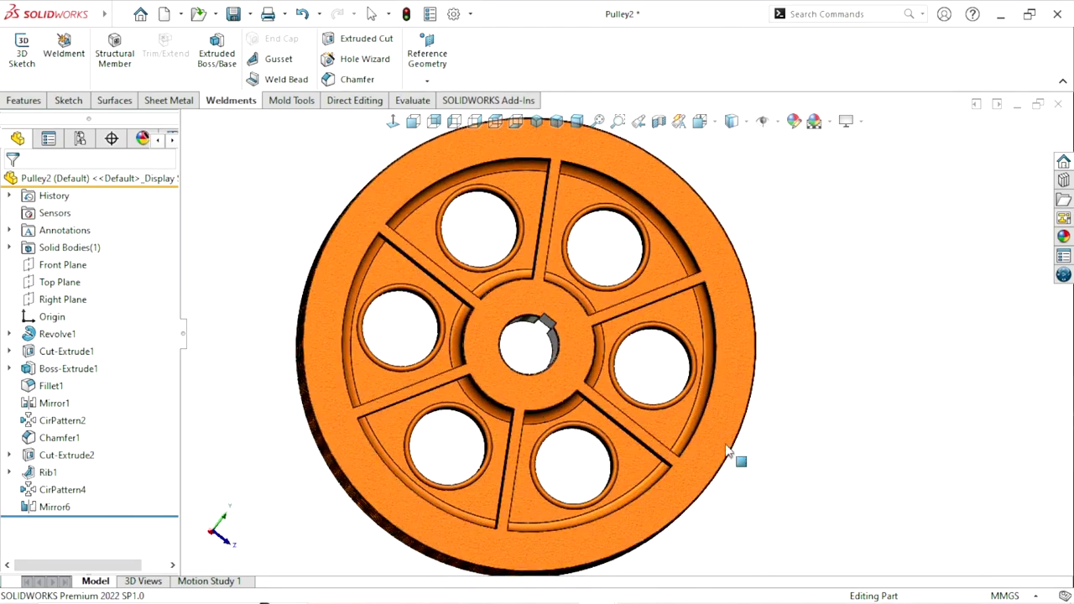
mouse_move(832, 401)
middle_mouse_down()
mouse_move(792, 314)
mouse_move(681, 330)
middle_mouse_up()
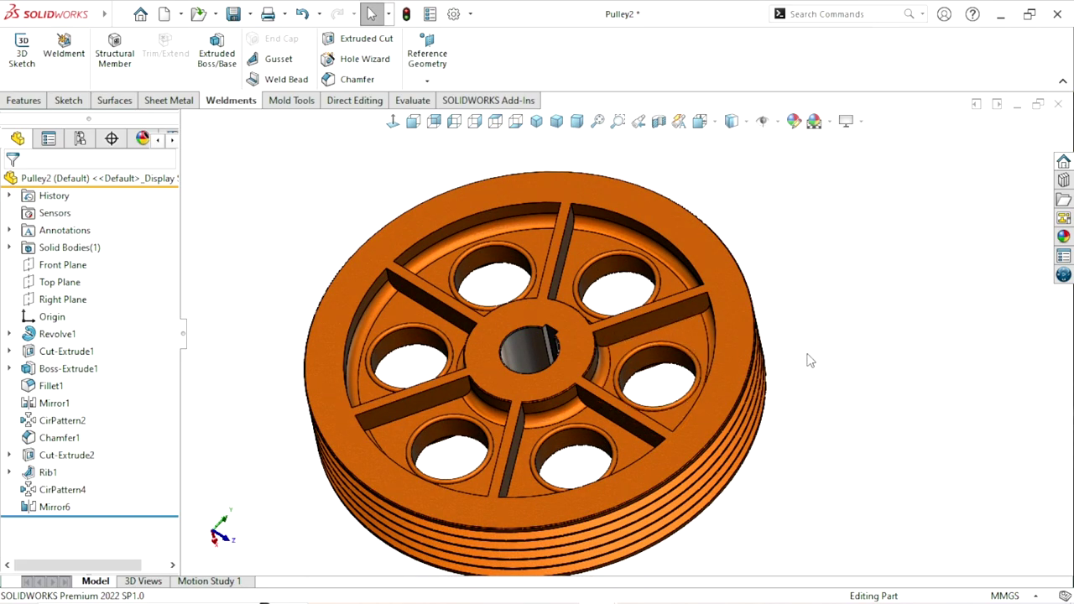
middle_click_drag(806, 359, 841, 335)
mouse_move(497, 328)
middle_mouse_down()
mouse_move(484, 330)
mouse_move(599, 224)
middle_mouse_up()
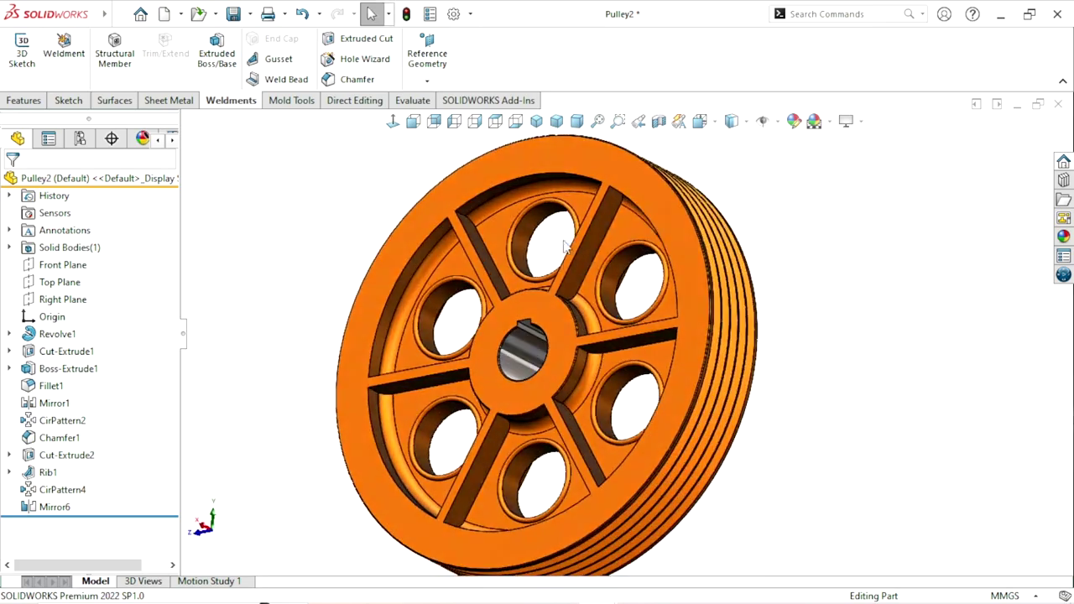
scroll(597, 221, "down", 3)
scroll(501, 338, "up", 4)
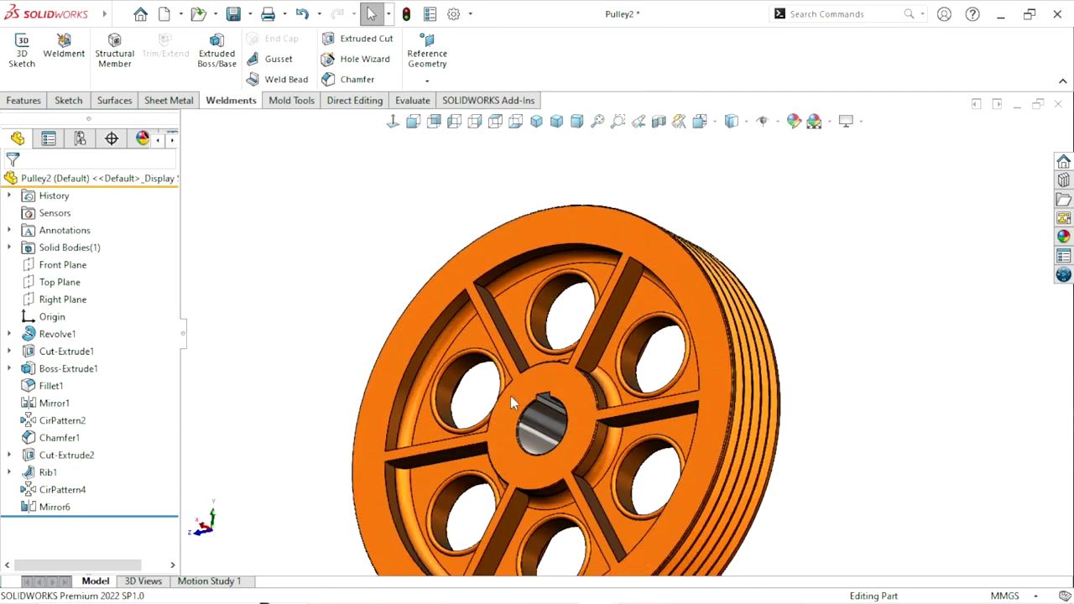
scroll(683, 471, "up", 2)
scroll(683, 472, "down", 1)
middle_click_drag(773, 448, 592, 401)
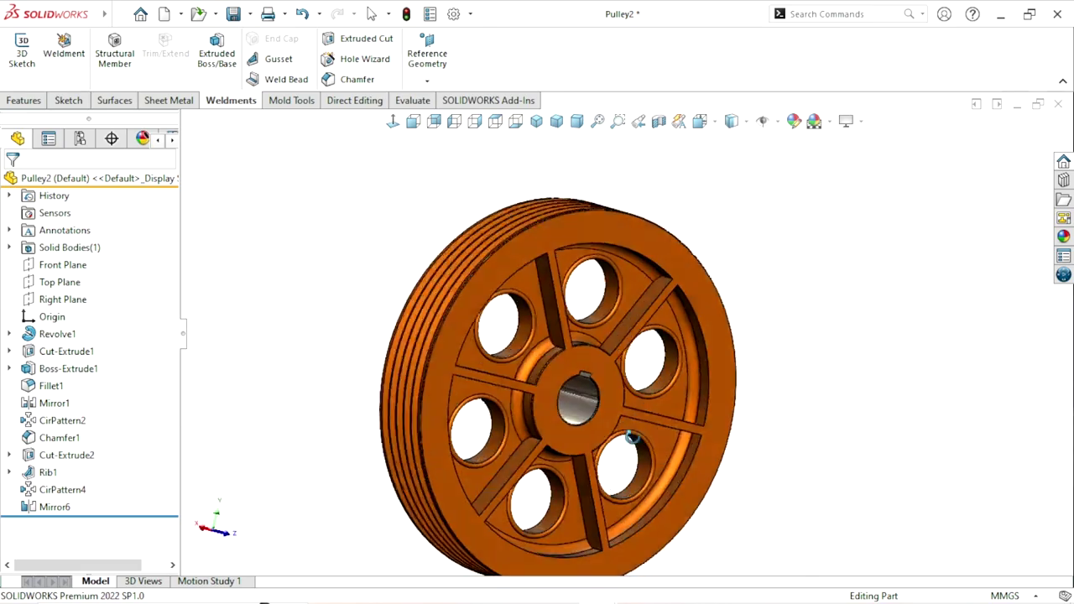
scroll(719, 439, "up", 2)
scroll(768, 437, "down", 2)
mouse_move(767, 436)
middle_mouse_down()
mouse_move(741, 361)
mouse_move(608, 420)
middle_mouse_up()
scroll(643, 372, "down", 2)
mouse_move(643, 372)
middle_mouse_down()
mouse_move(631, 289)
mouse_move(580, 317)
mouse_move(605, 359)
middle_mouse_up()
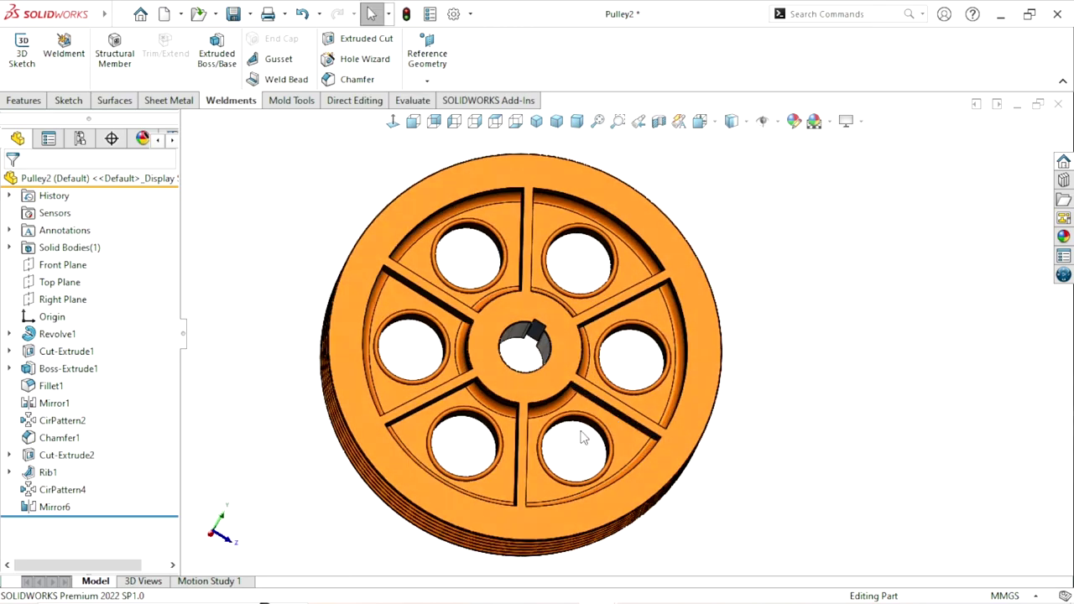
scroll(604, 360, "down", 2)
mouse_move(527, 355)
middle_mouse_down()
mouse_move(515, 355)
mouse_move(547, 391)
middle_mouse_up()
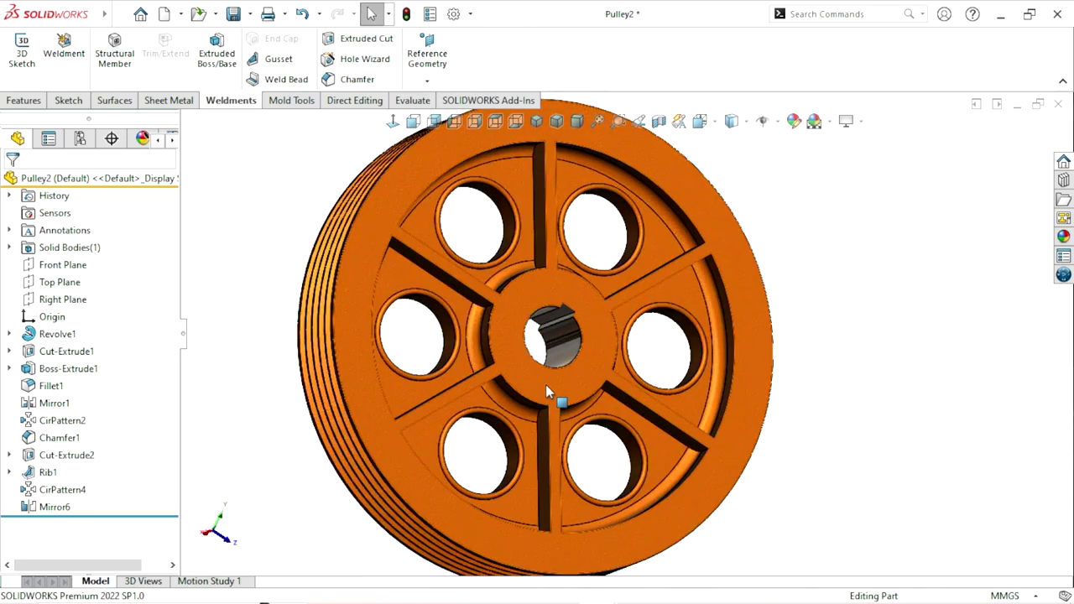
scroll(683, 362, "up", 3)
scroll(683, 362, "down", 3)
mouse_move(661, 354)
middle_mouse_down()
mouse_move(797, 343)
mouse_move(763, 327)
mouse_move(693, 335)
middle_mouse_up()
scroll(695, 336, "down", 2)
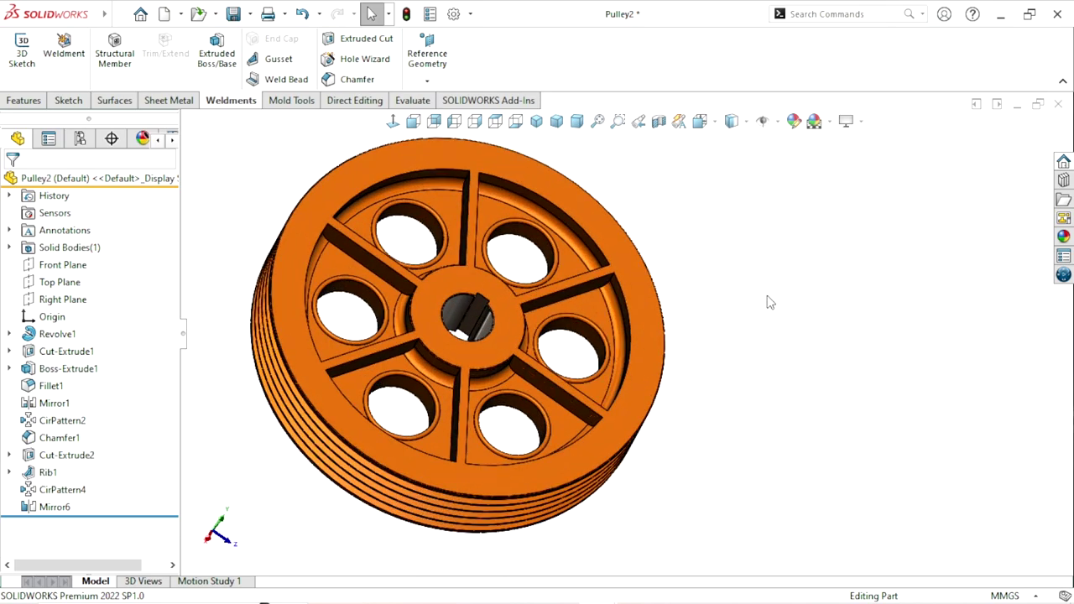
mouse_move(714, 369)
middle_mouse_down()
mouse_move(739, 434)
mouse_move(696, 437)
mouse_move(789, 439)
mouse_move(831, 264)
mouse_move(825, 367)
mouse_move(592, 451)
middle_mouse_up()
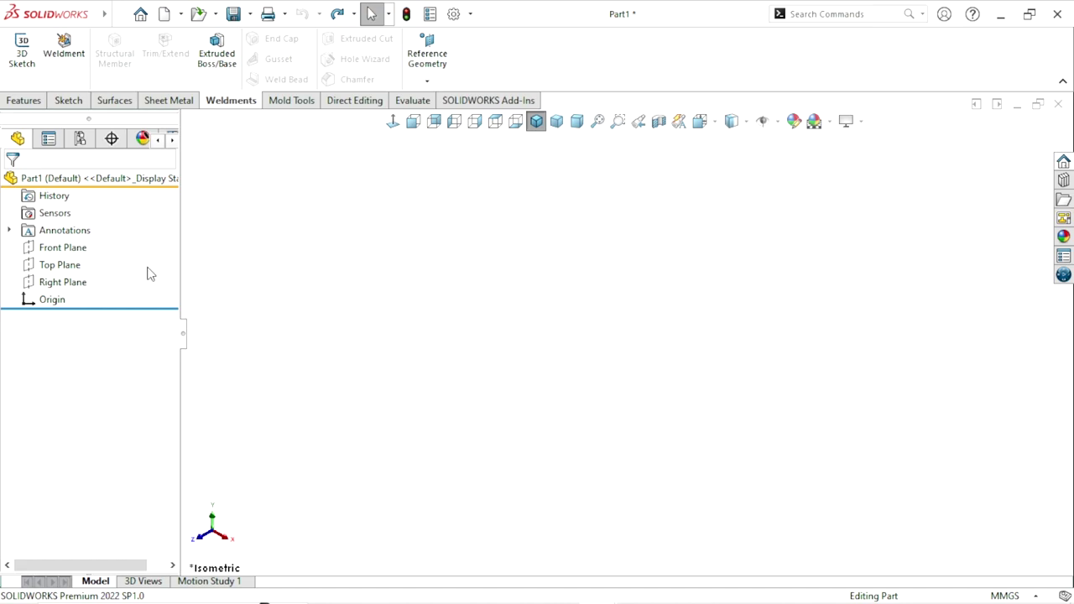
Sketch a horizontal midpoint centerline through the origin on the Front Plane.
left_click(72, 255)
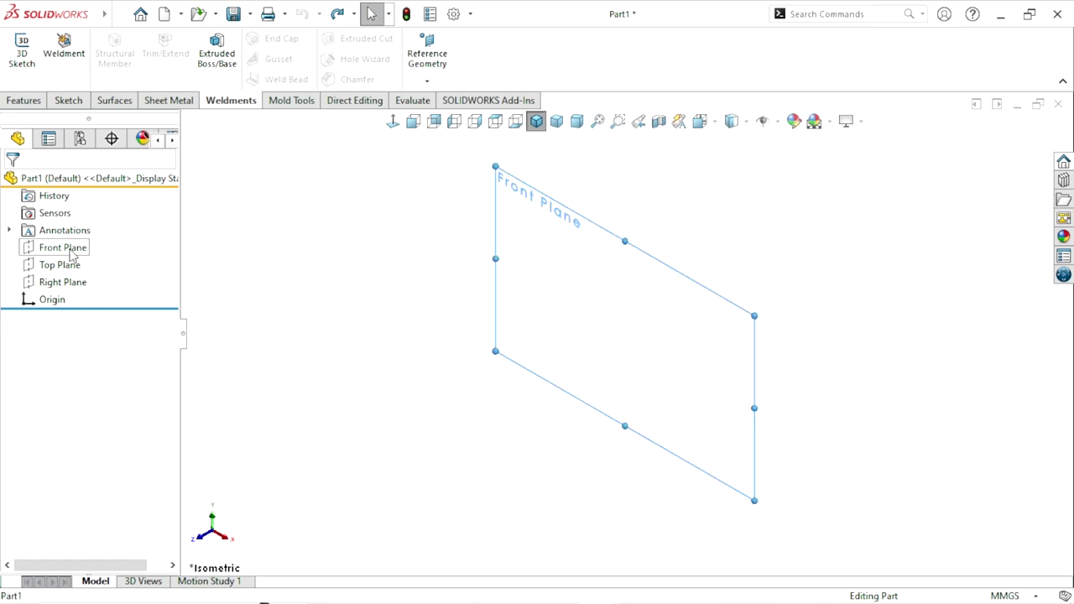
left_click(84, 224)
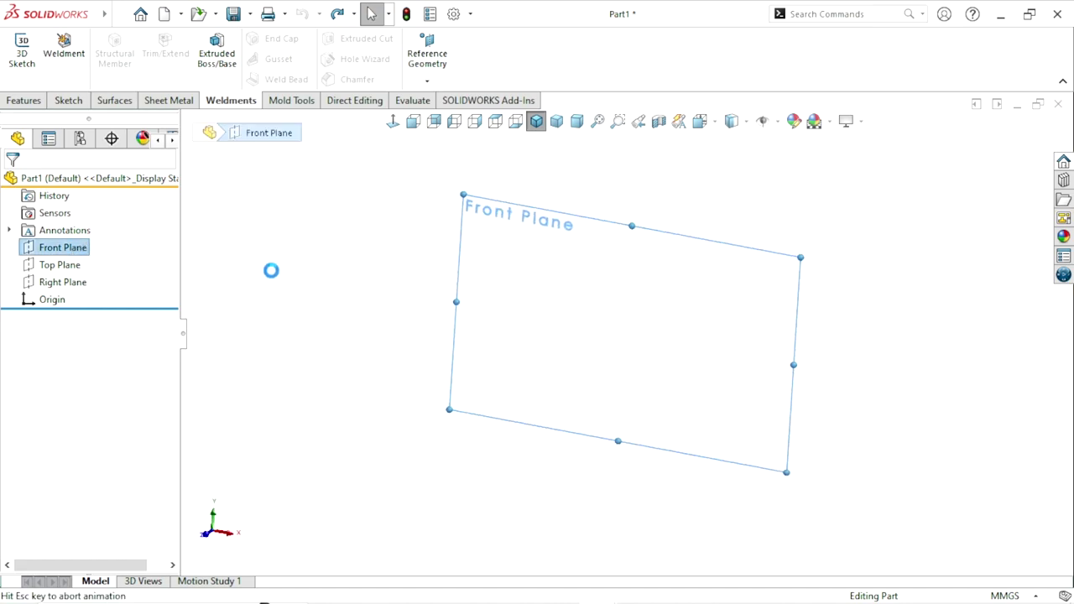
left_click(118, 39)
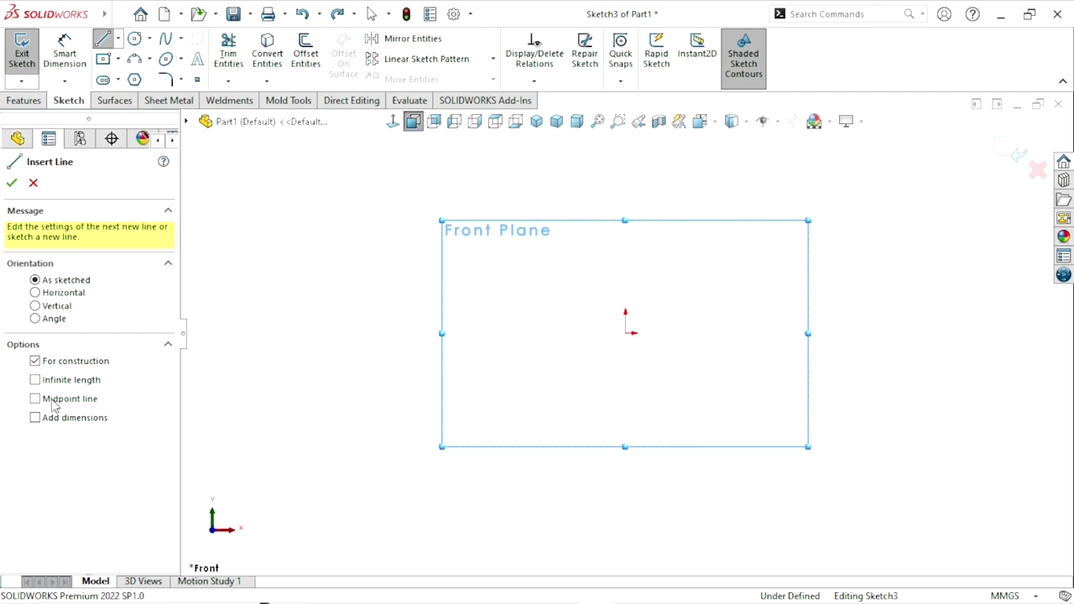
left_click(52, 401)
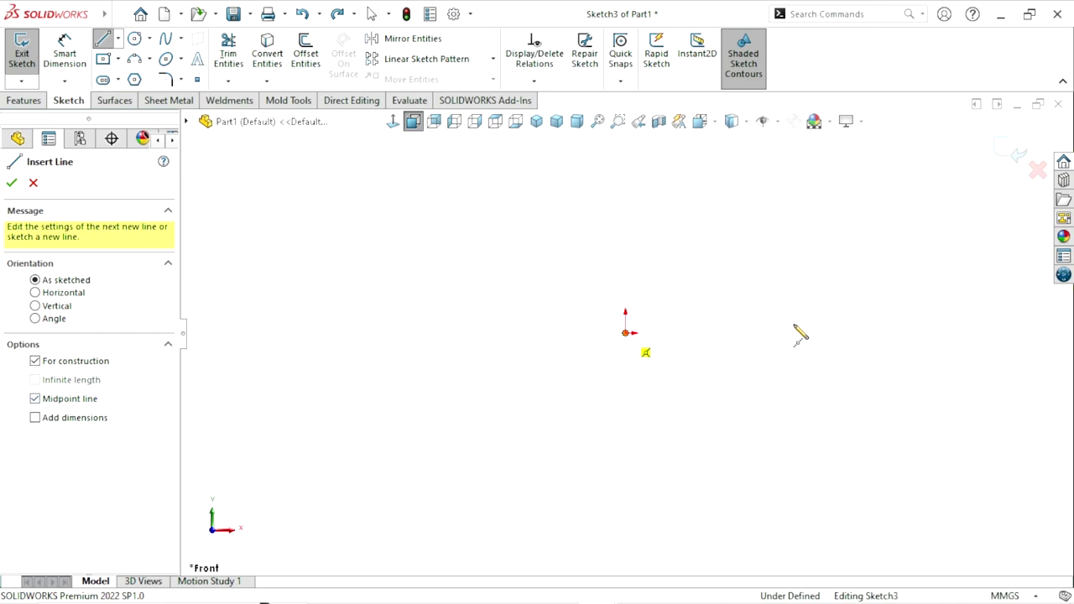
left_click(841, 358)
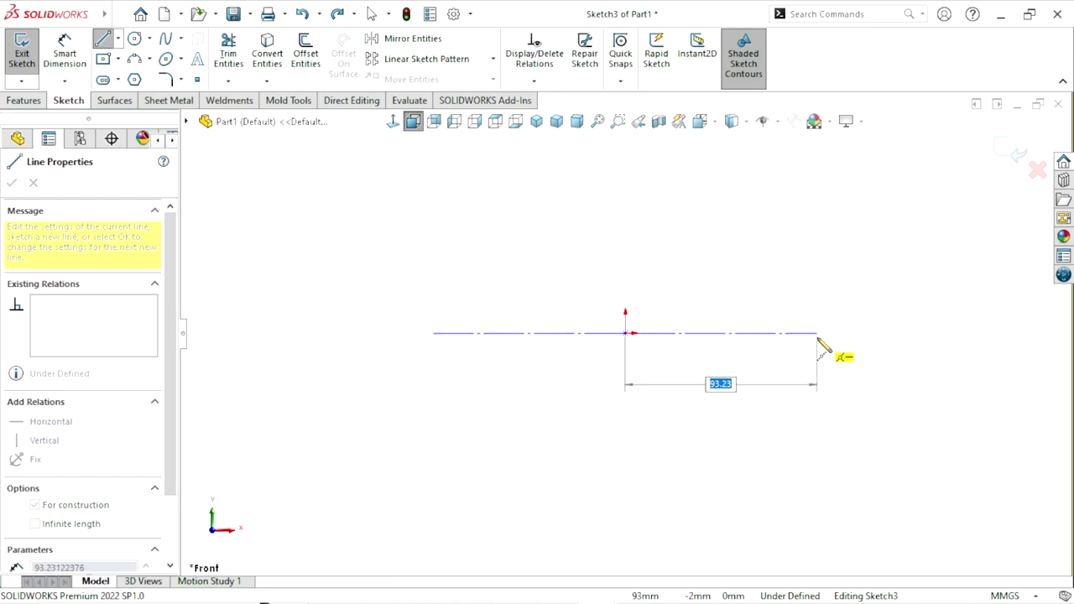
left_click(819, 338)
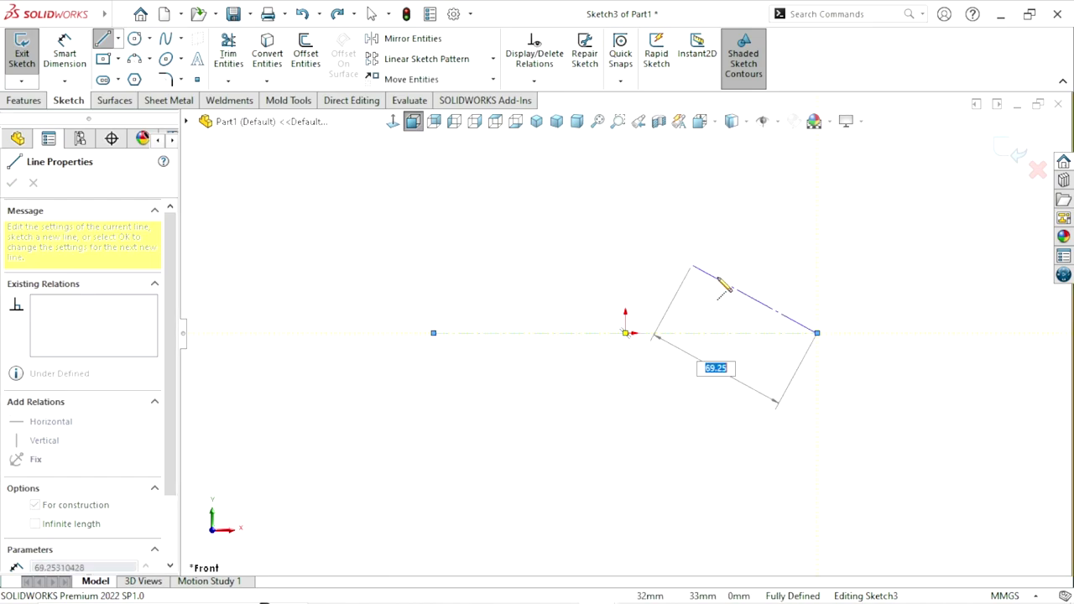
right_click(693, 268)
left_click(720, 276)
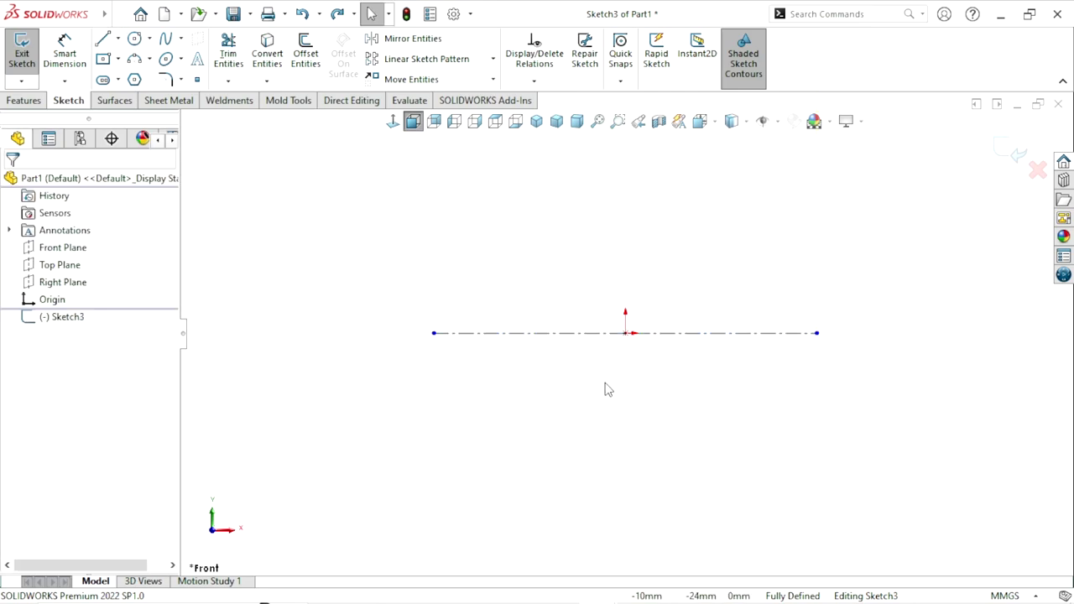
Offset the centerline upward by 55 mm, with Reverse checked, using Offset Entities.
scroll(634, 361, "up", 2)
scroll(654, 336, "up", 3)
scroll(631, 171, "down", 2)
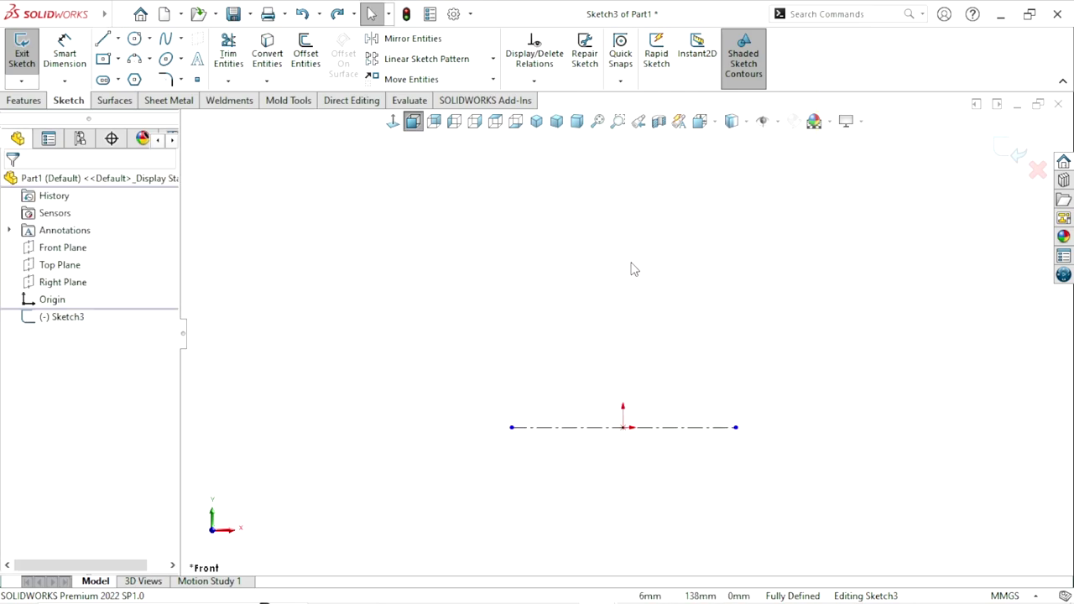
left_click(575, 428)
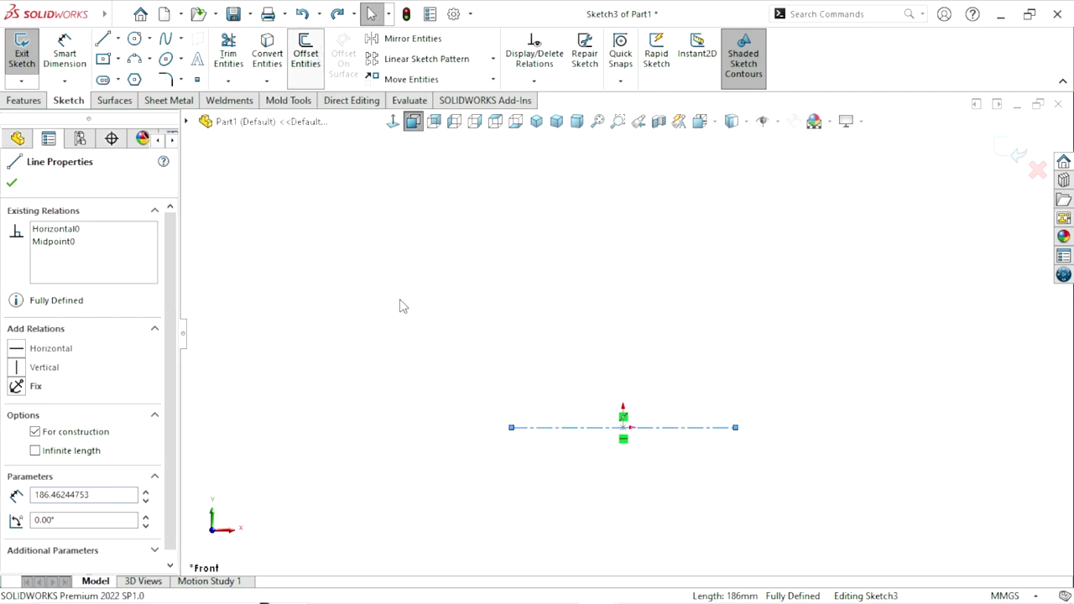
key("o")
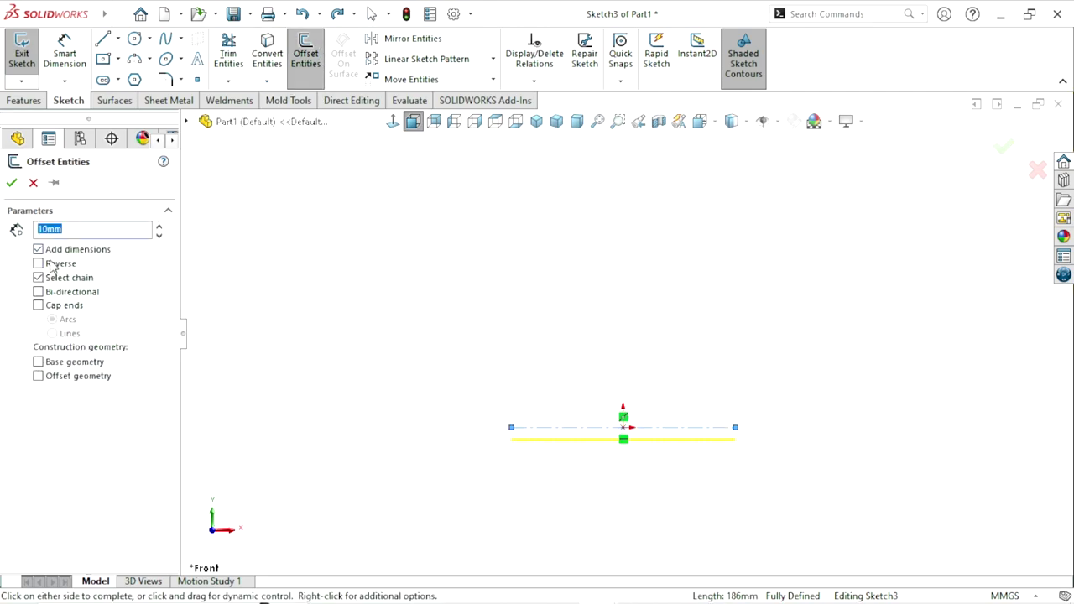
left_click(39, 264)
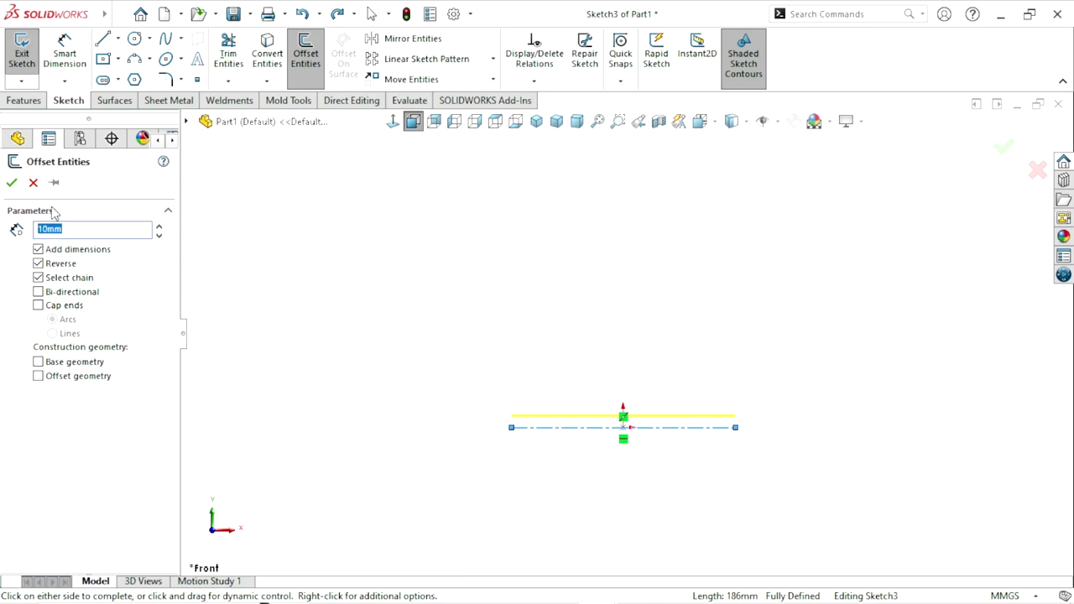
type("55")
key("Return")
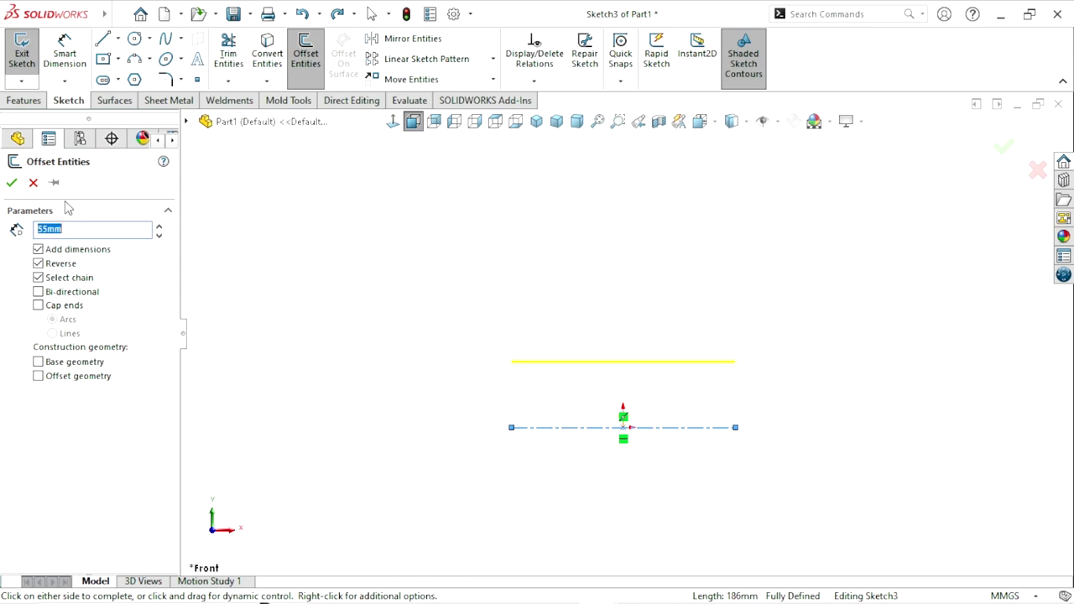
left_click(11, 183)
Dimension the offset line's length as 156 mm.
key("d")
left_click(581, 362)
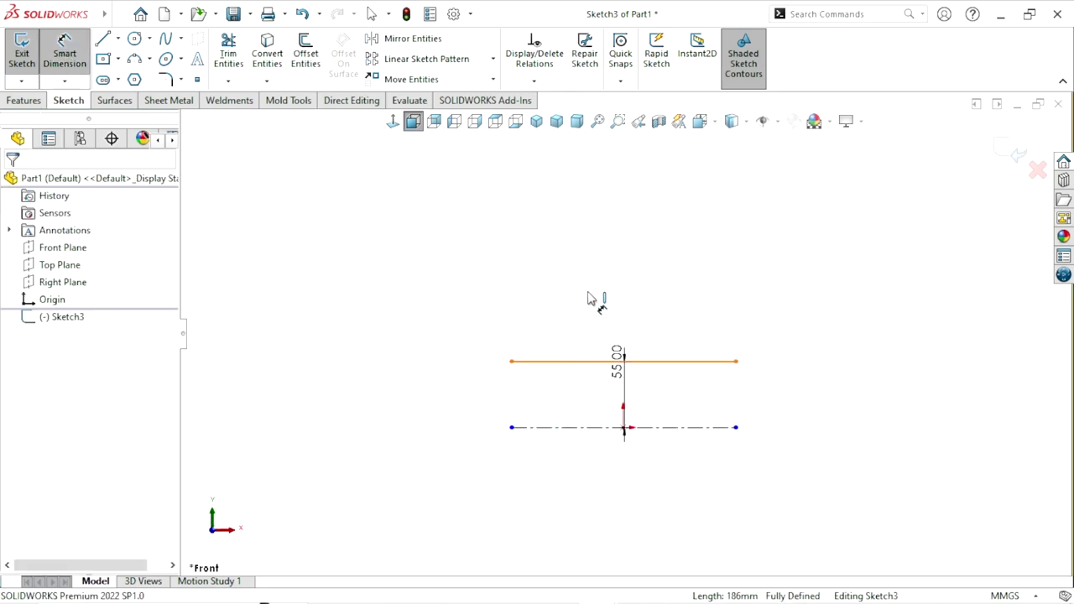
left_click(617, 301)
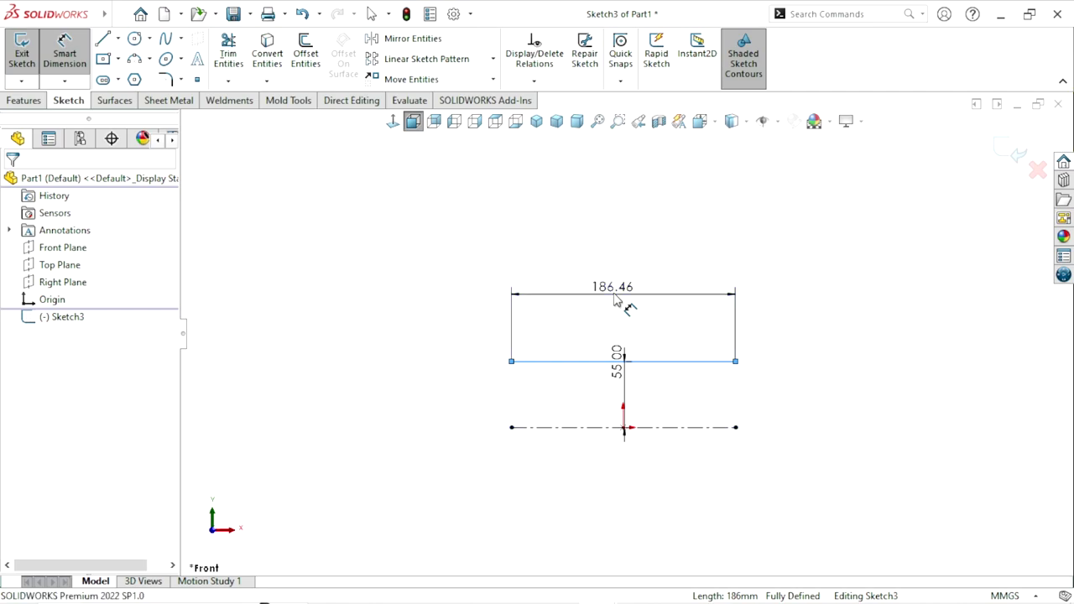
left_click(617, 300)
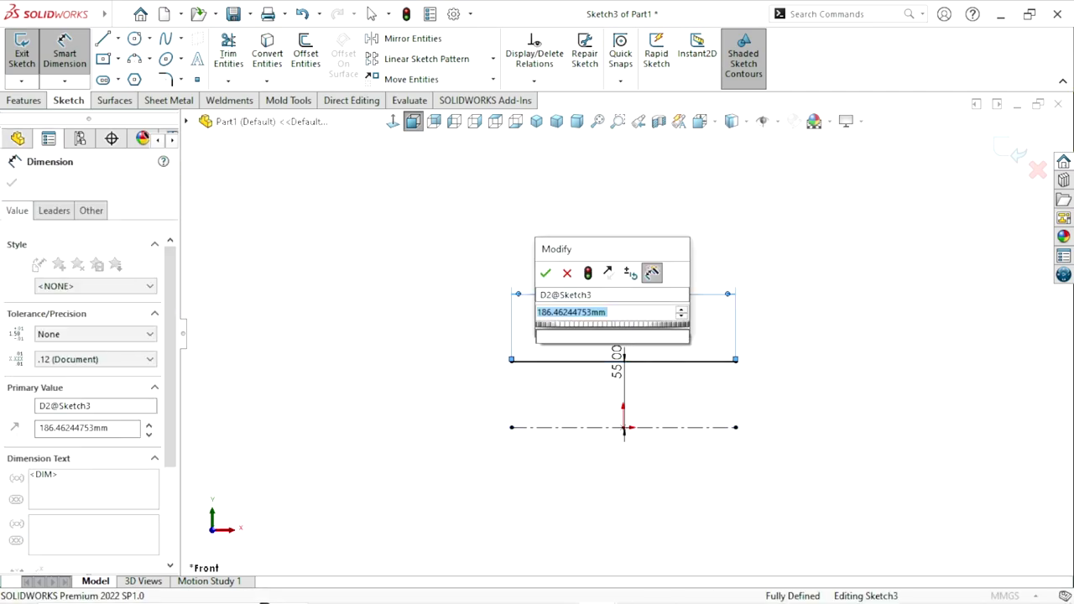
type("156")
key("Return")
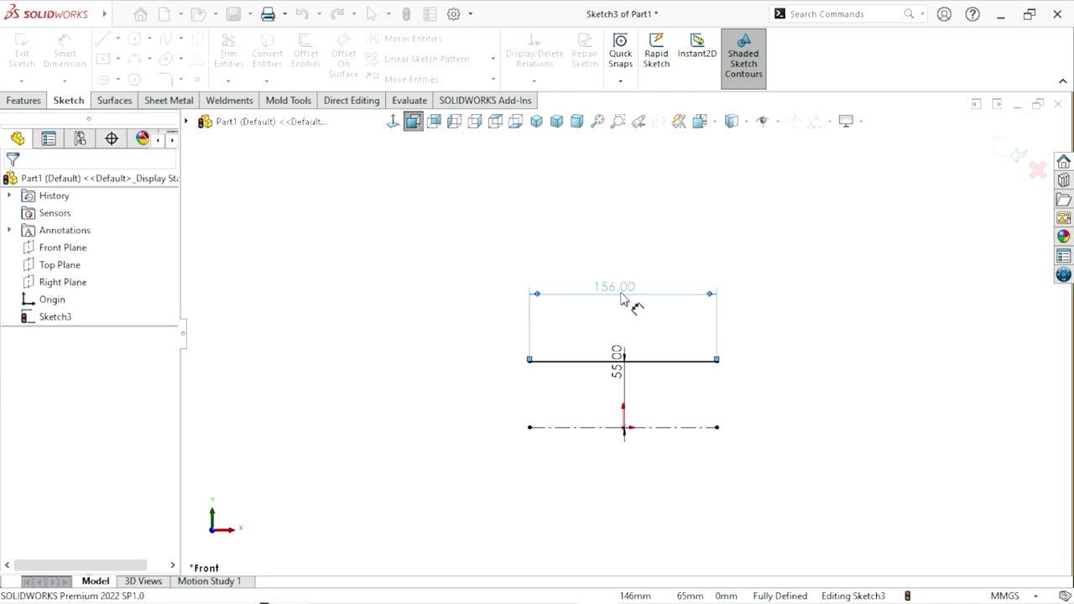
Move the 156 dimension below the sketch and the 55 dimension to its right.
left_click_drag(627, 305, 625, 491)
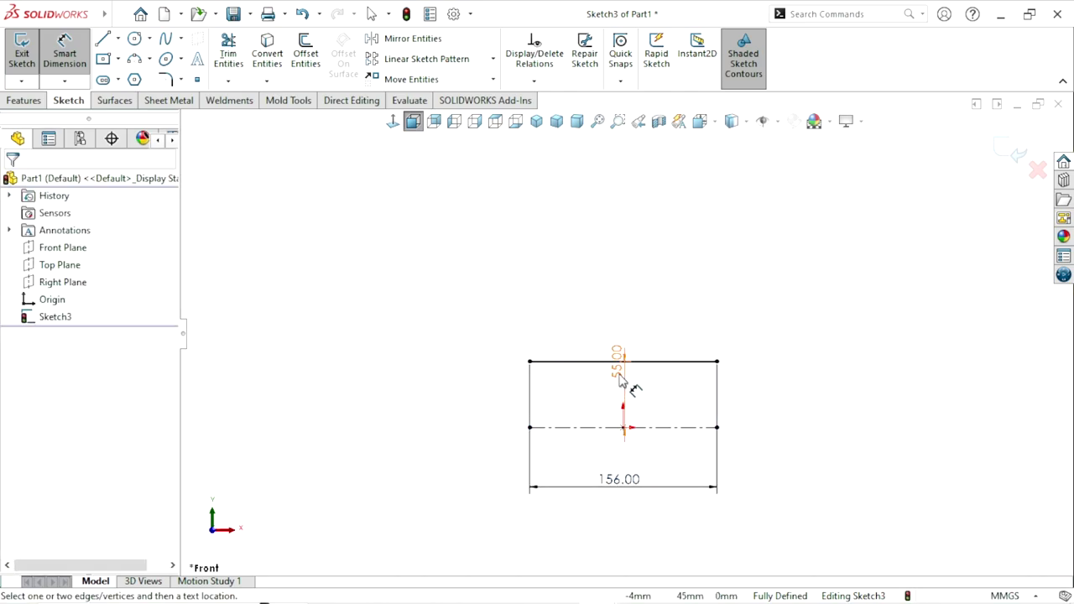
left_click(788, 404)
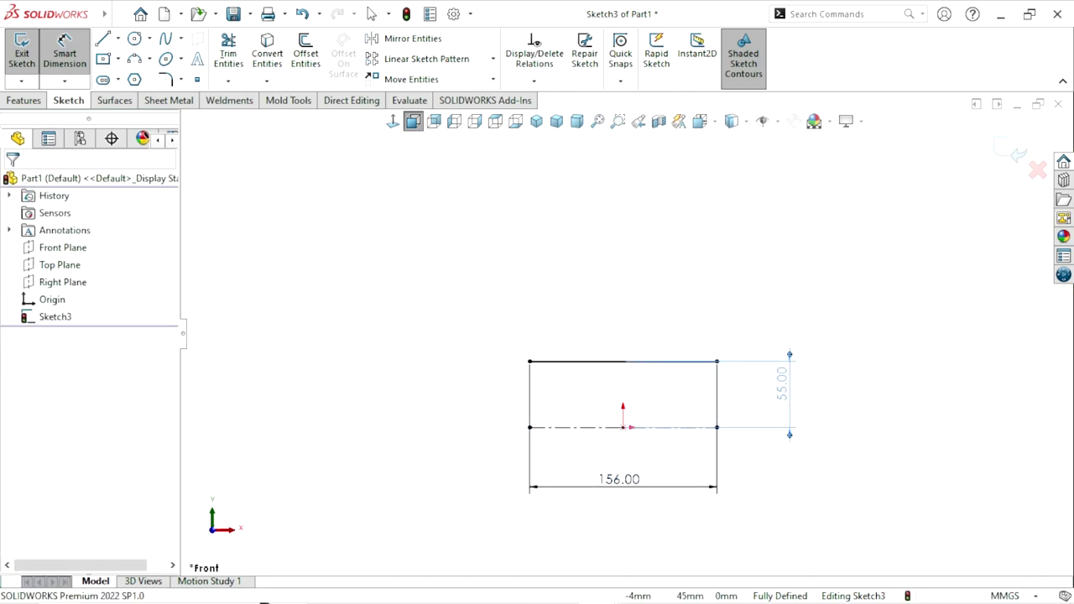
scroll(697, 361, "up", 2)
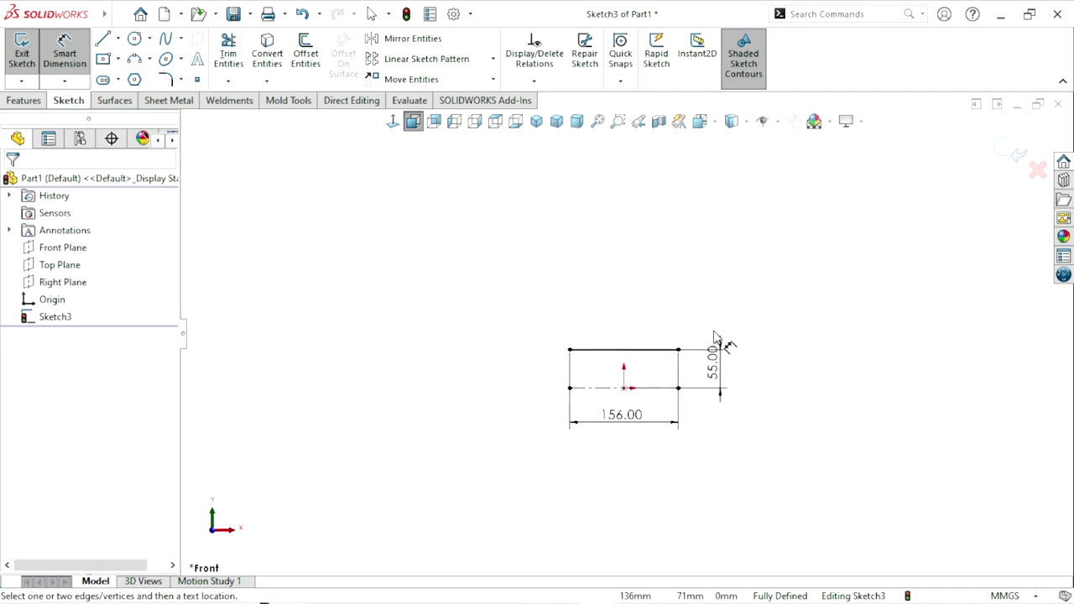
scroll(679, 317, "down", 2)
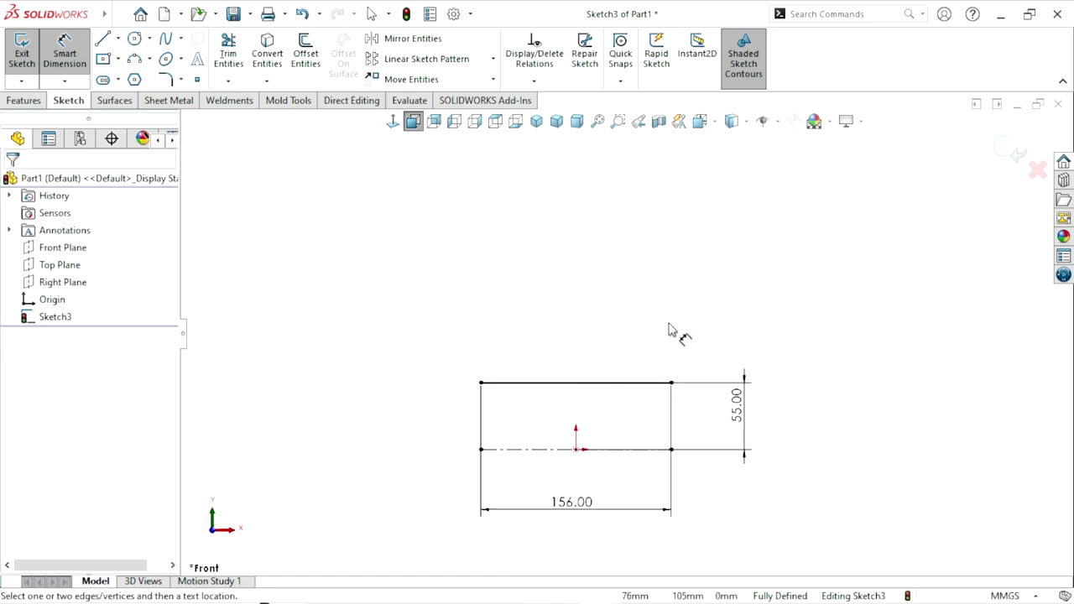
Draw the stepped web lines rising from the rectangle's top-left corner to the rim top.
left_click(102, 41)
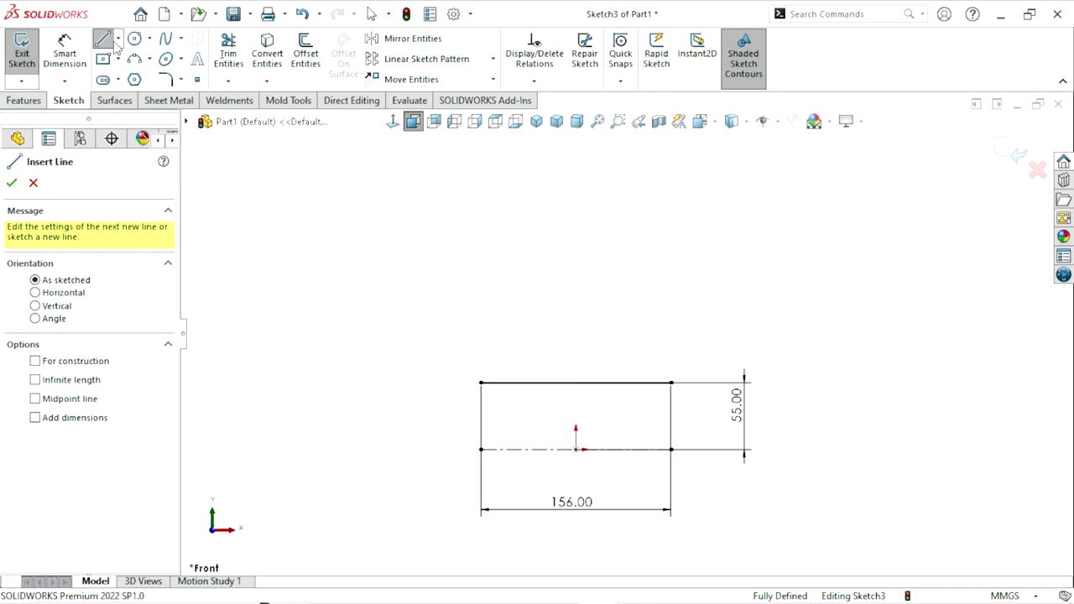
left_click(481, 383)
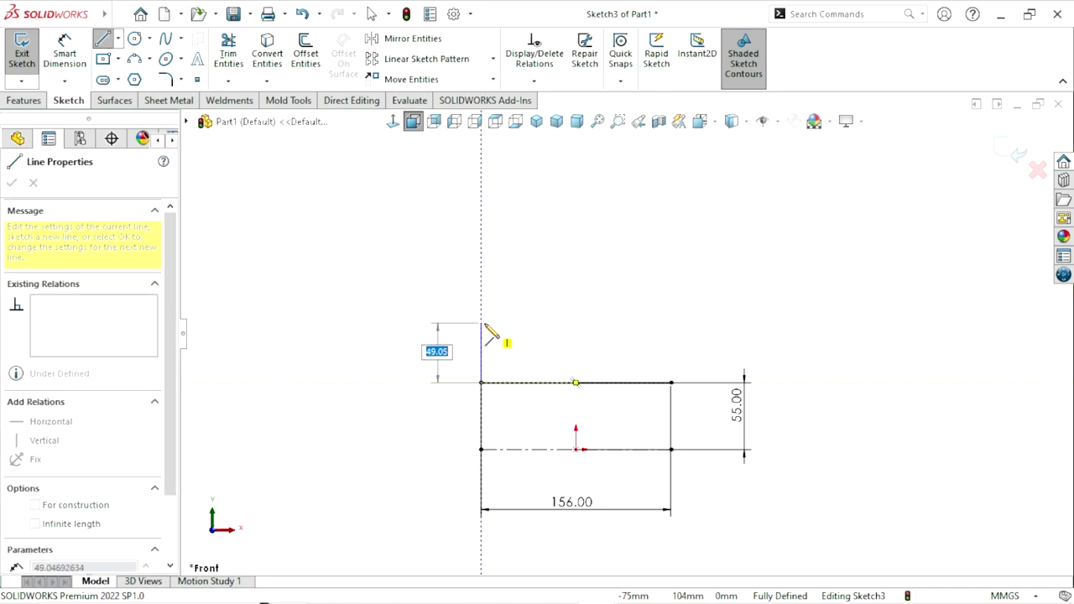
left_click(481, 315)
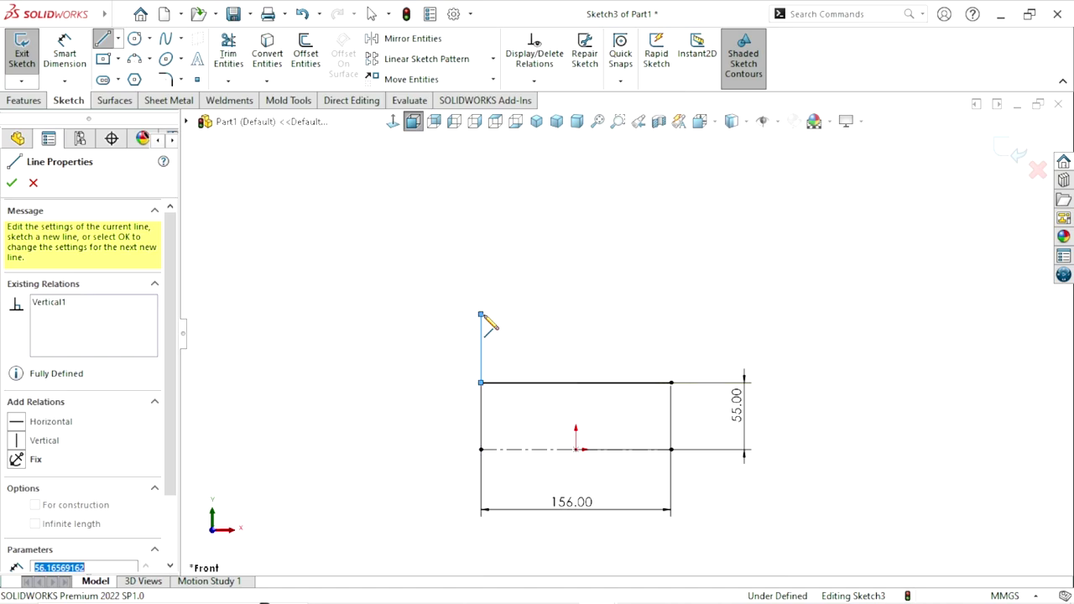
left_click(538, 315)
scroll(624, 336, "up", 3)
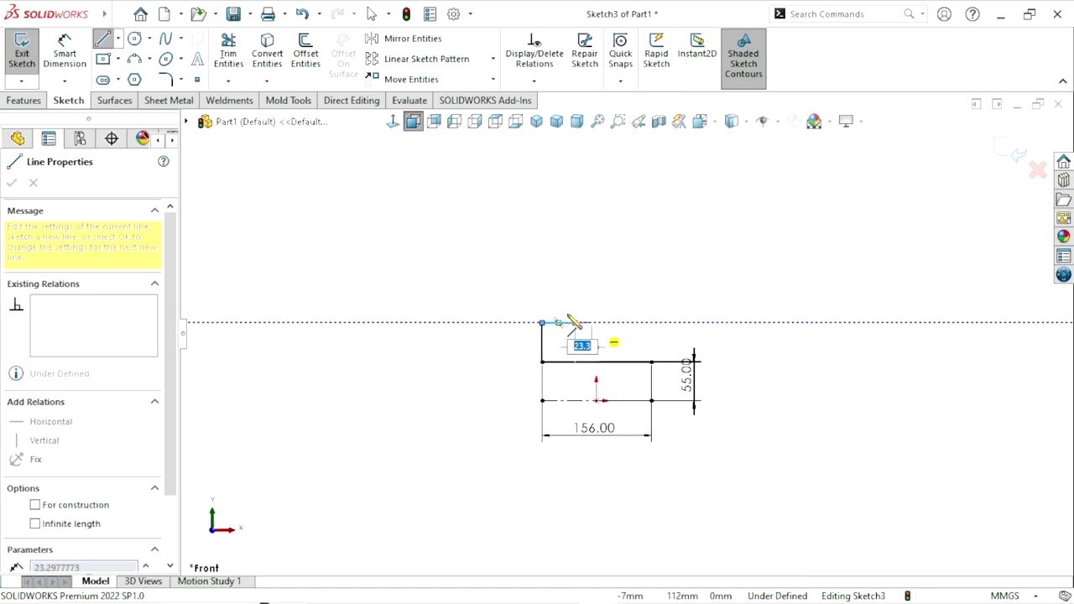
scroll(625, 337, "up", 1)
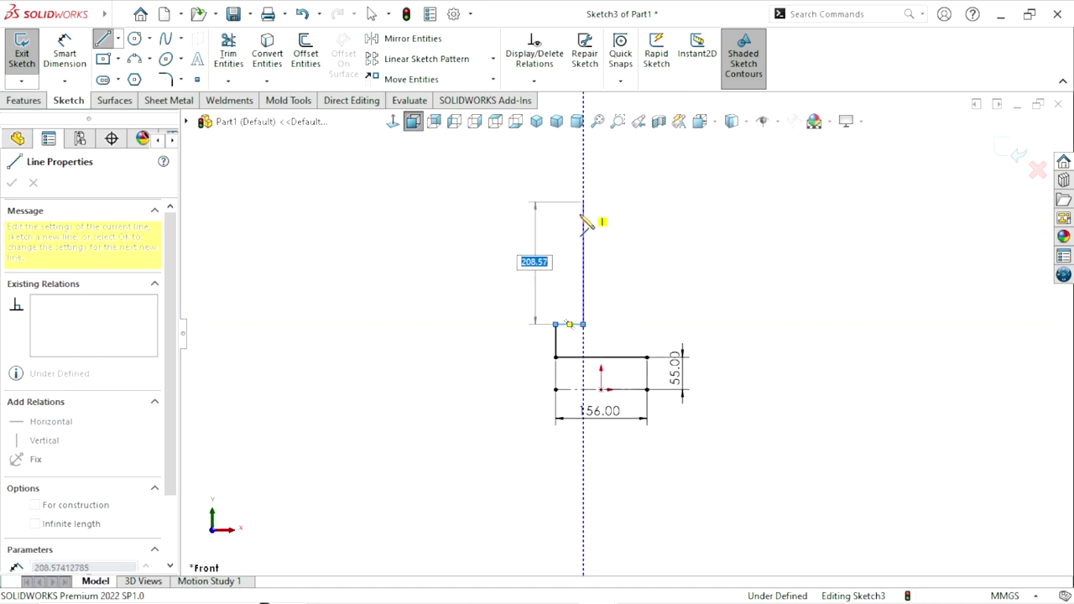
left_click(584, 216)
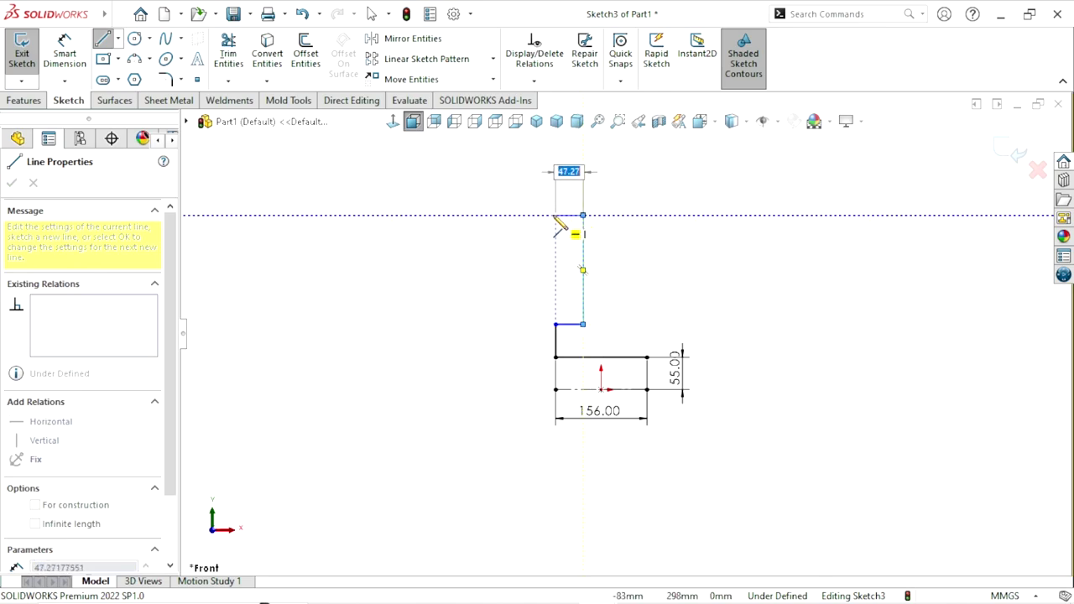
left_click(556, 216)
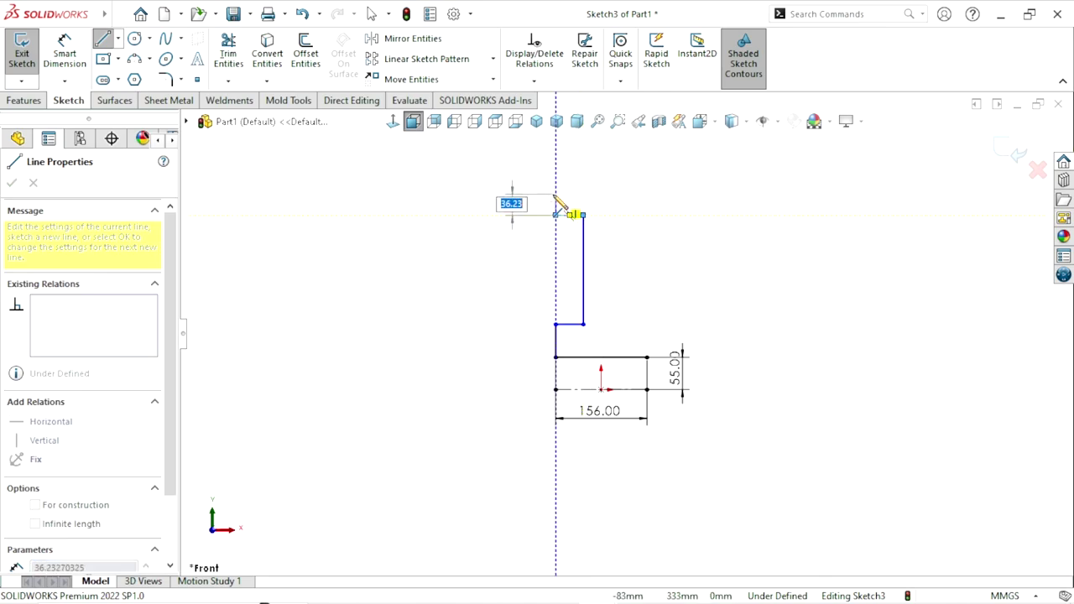
left_click(554, 166)
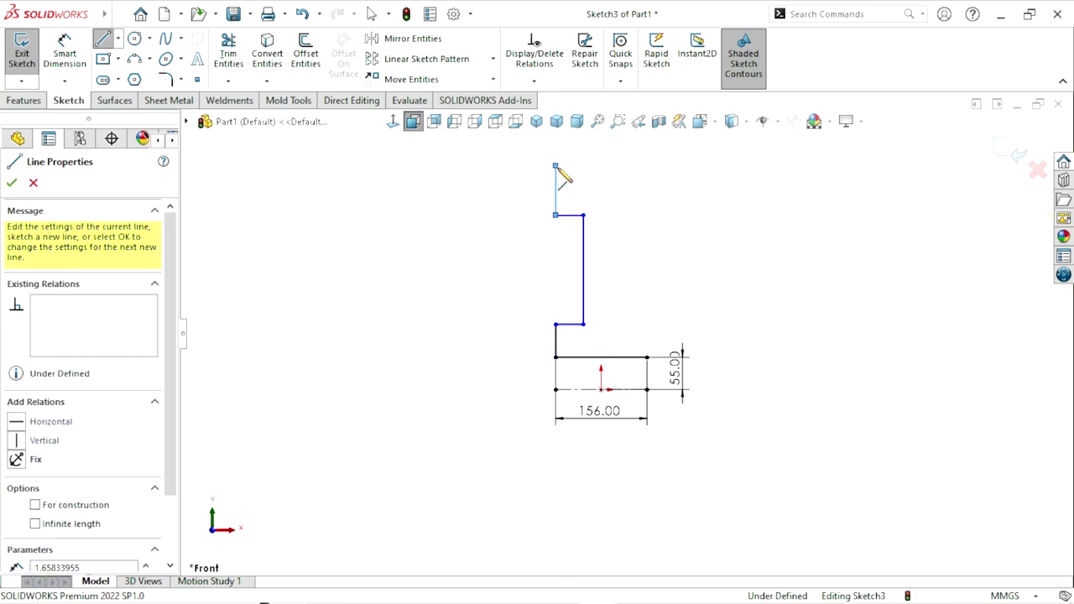
scroll(648, 173, "down", 2)
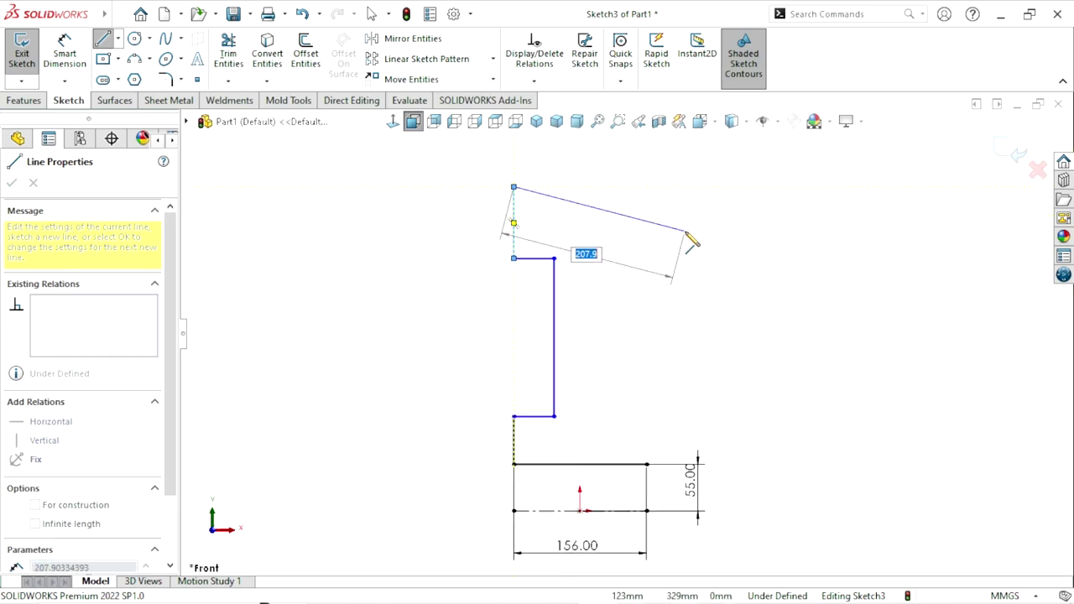
scroll(688, 231, "down", 1)
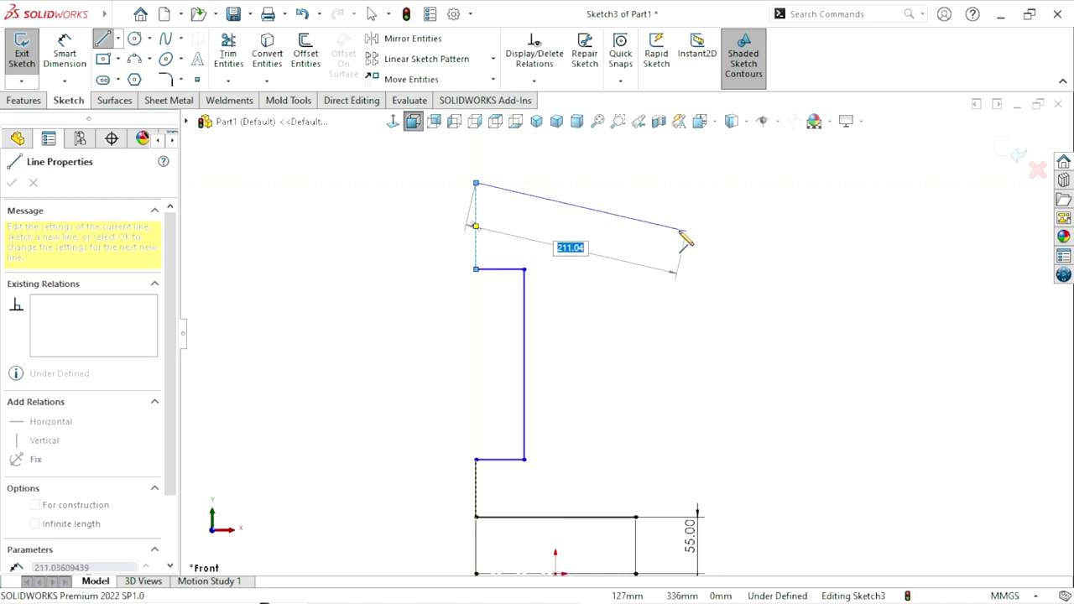
Draw the rim's left land and the first two V-grooves.
left_click(500, 183)
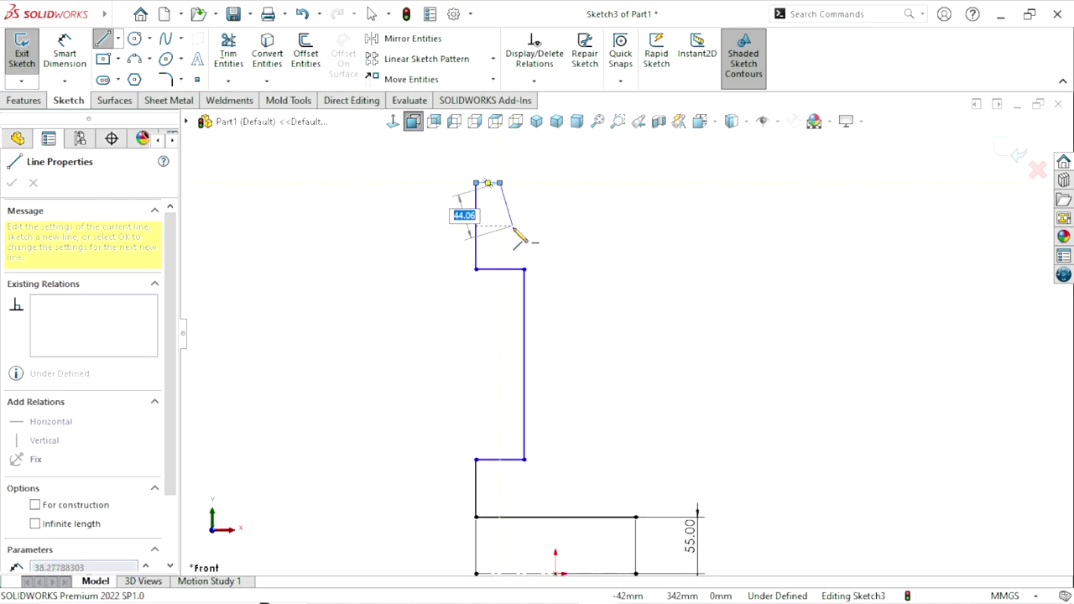
left_click(525, 234)
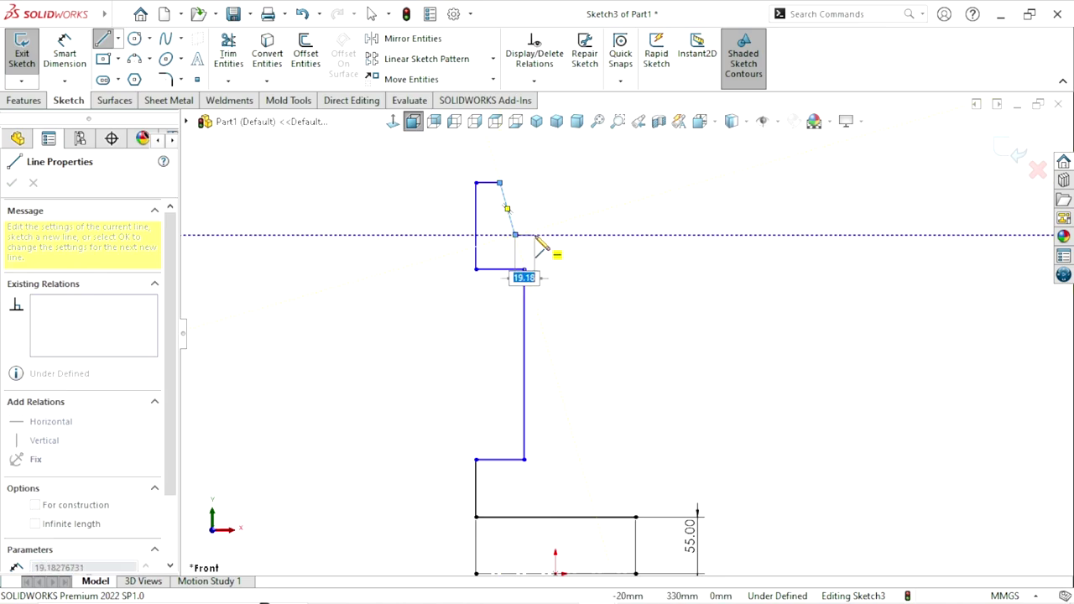
left_click(576, 184)
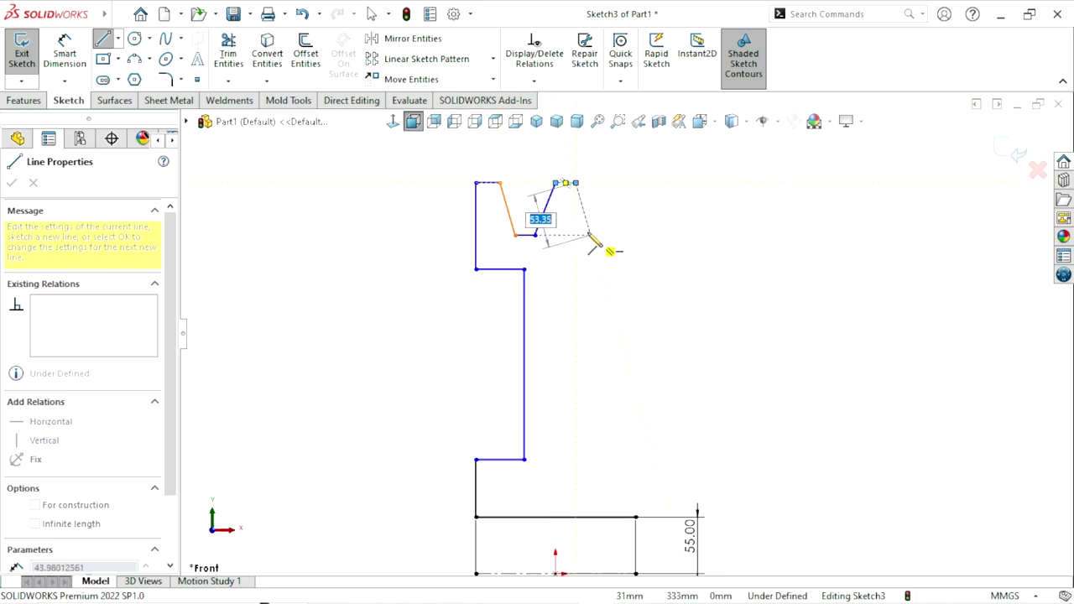
left_click(591, 235)
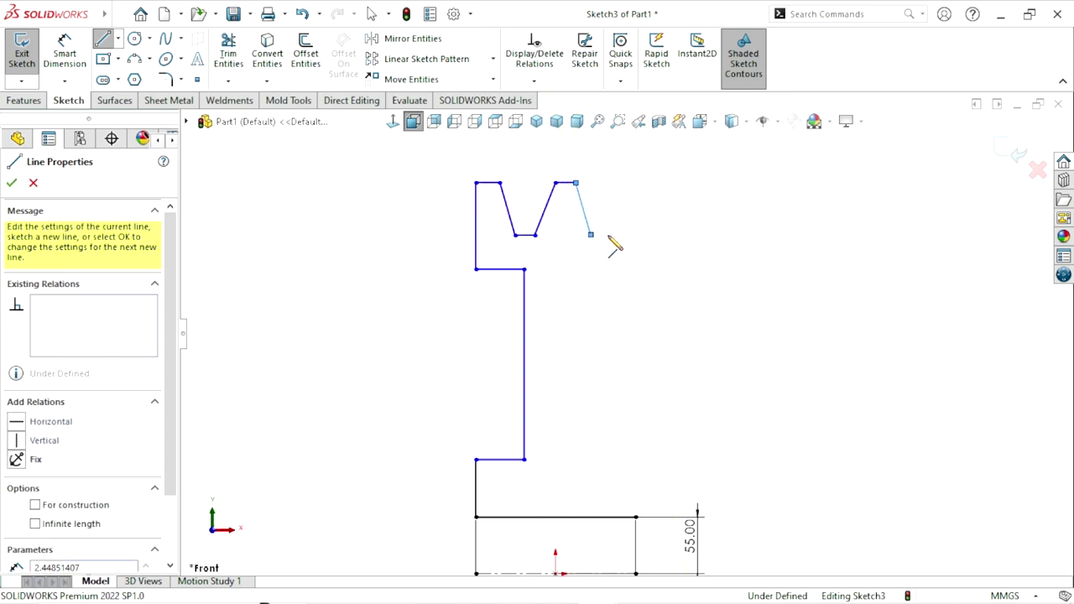
left_click(611, 234)
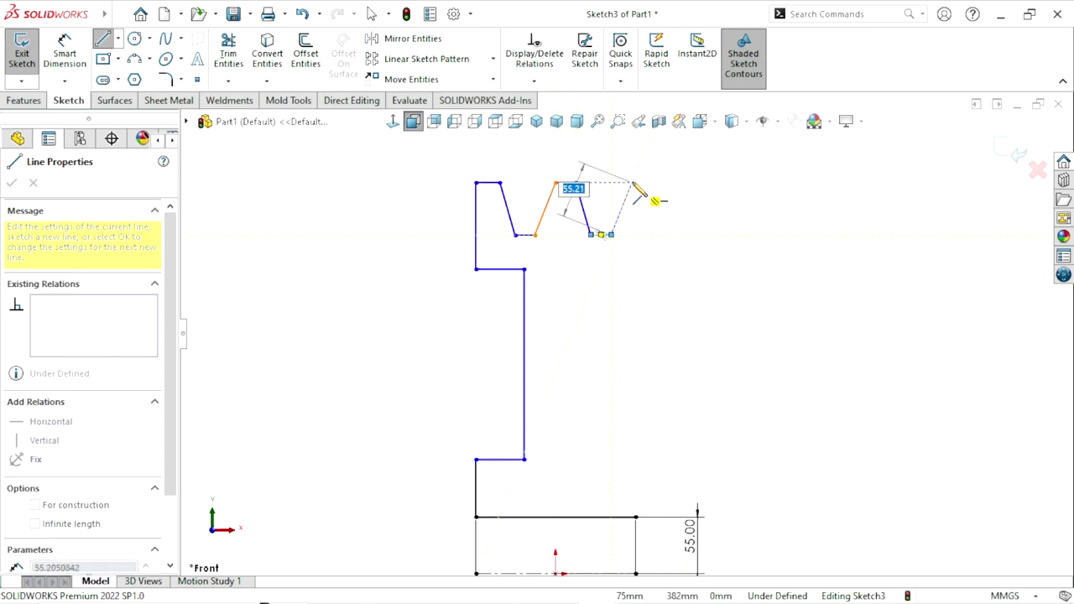
left_click(631, 183)
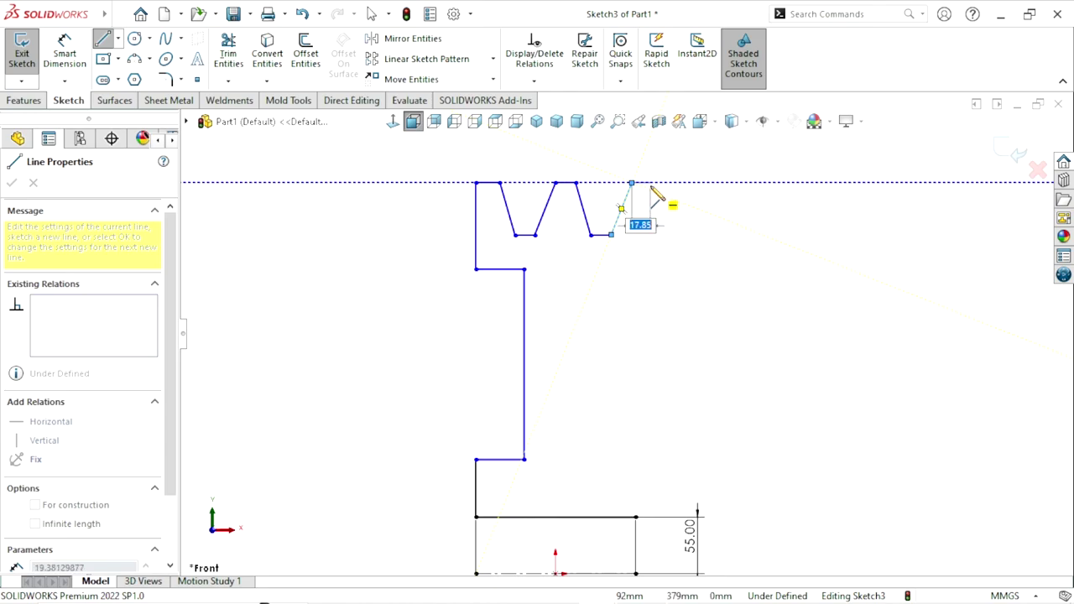
left_click(651, 183)
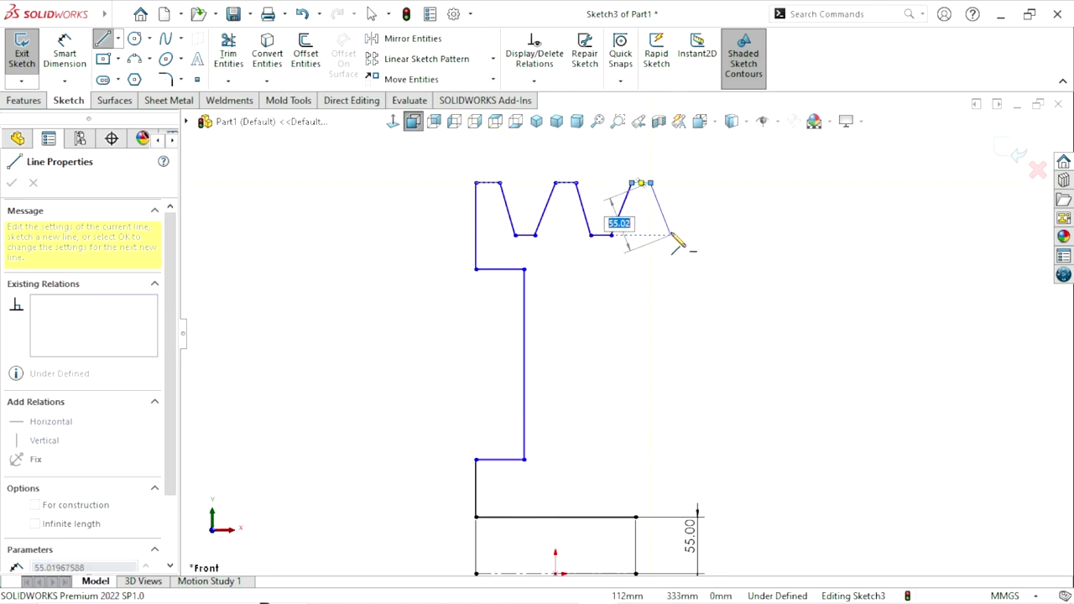
Continue the rim outline with the third, fourth and fifth V-grooves.
left_click(672, 234)
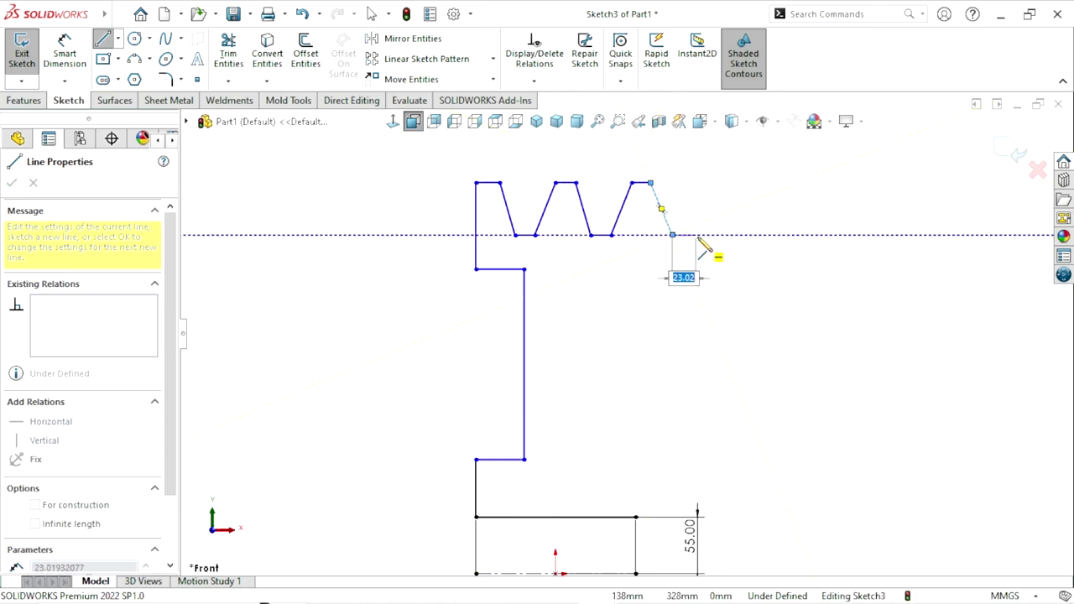
left_click(697, 234)
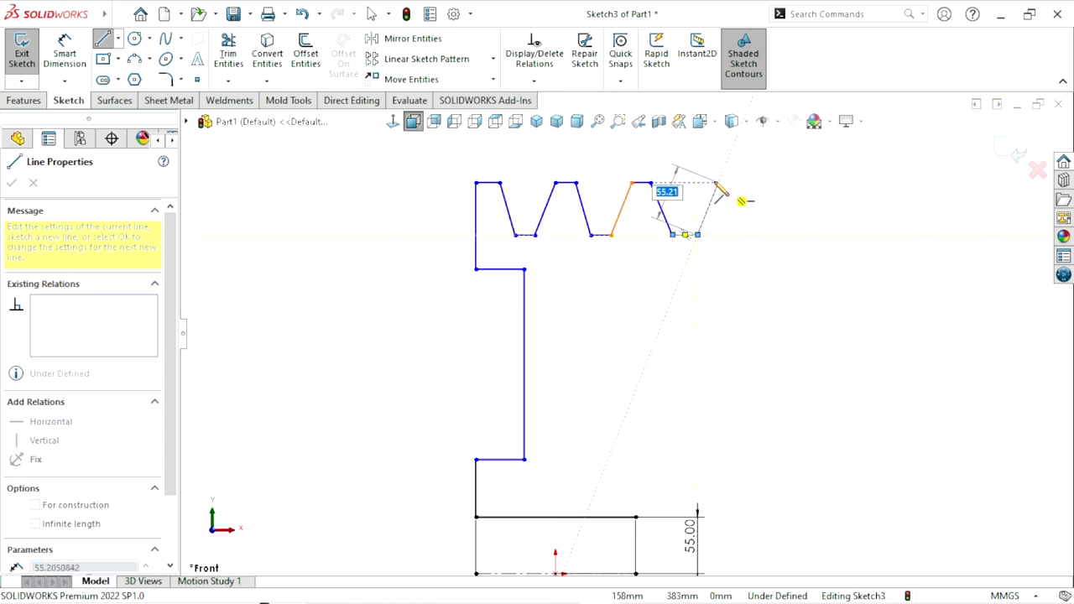
double_click(742, 200)
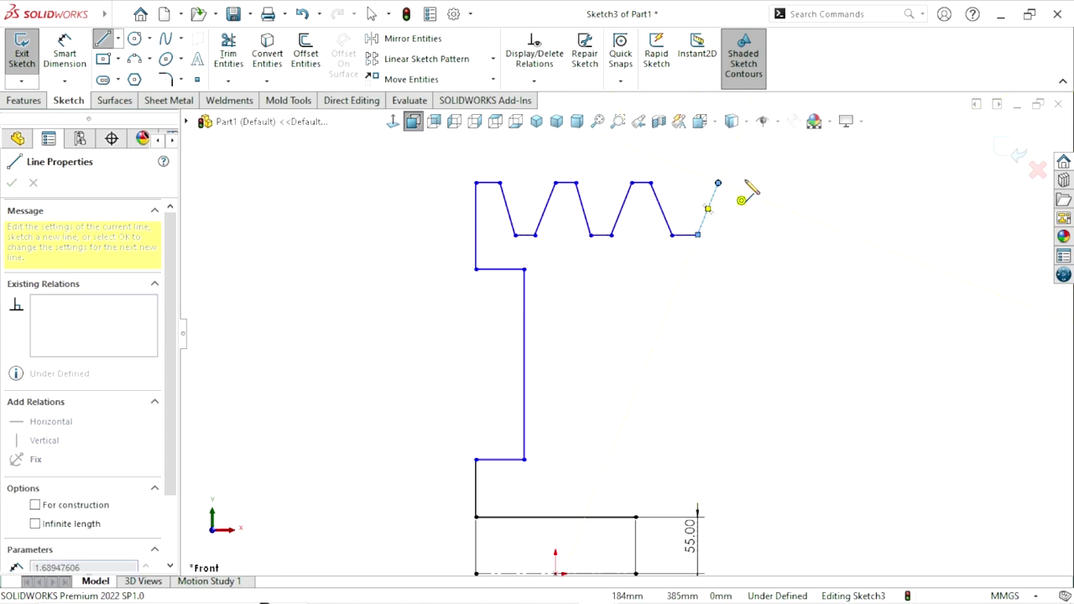
left_click(737, 183)
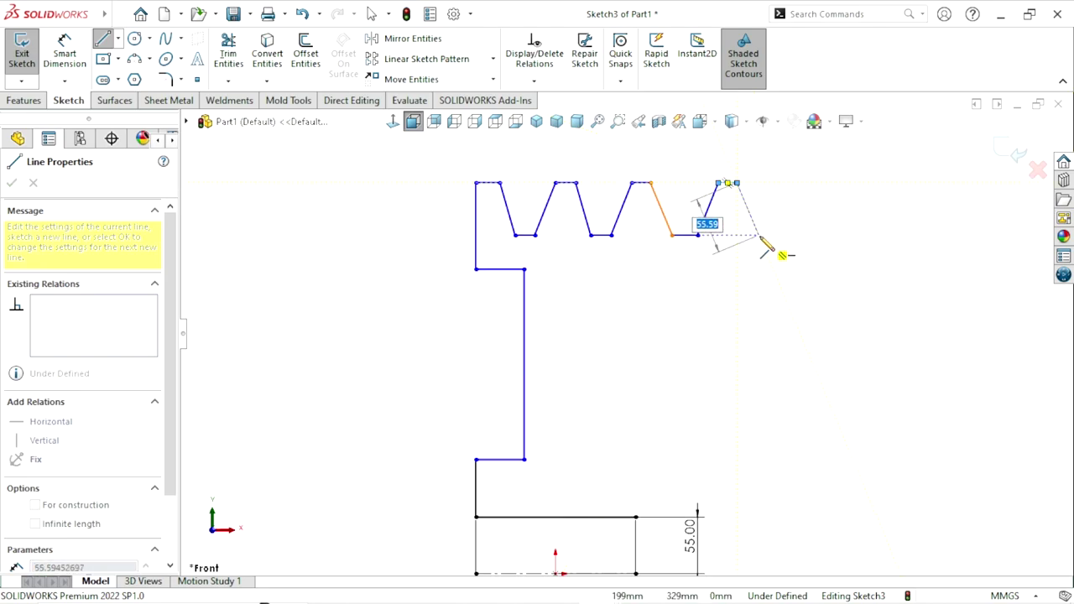
left_click(759, 235)
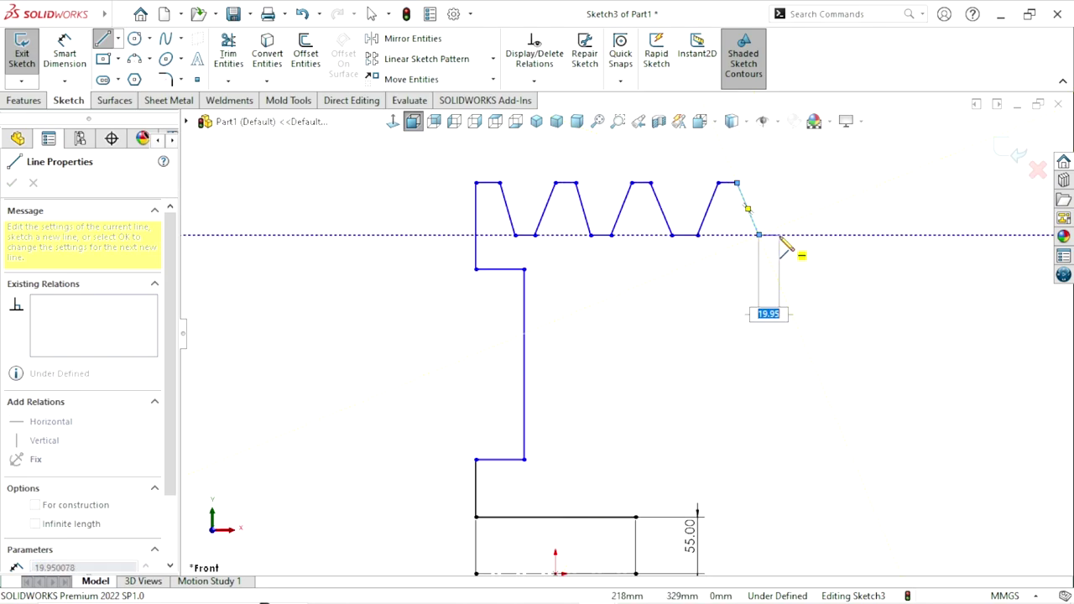
left_click(779, 235)
left_click(800, 182)
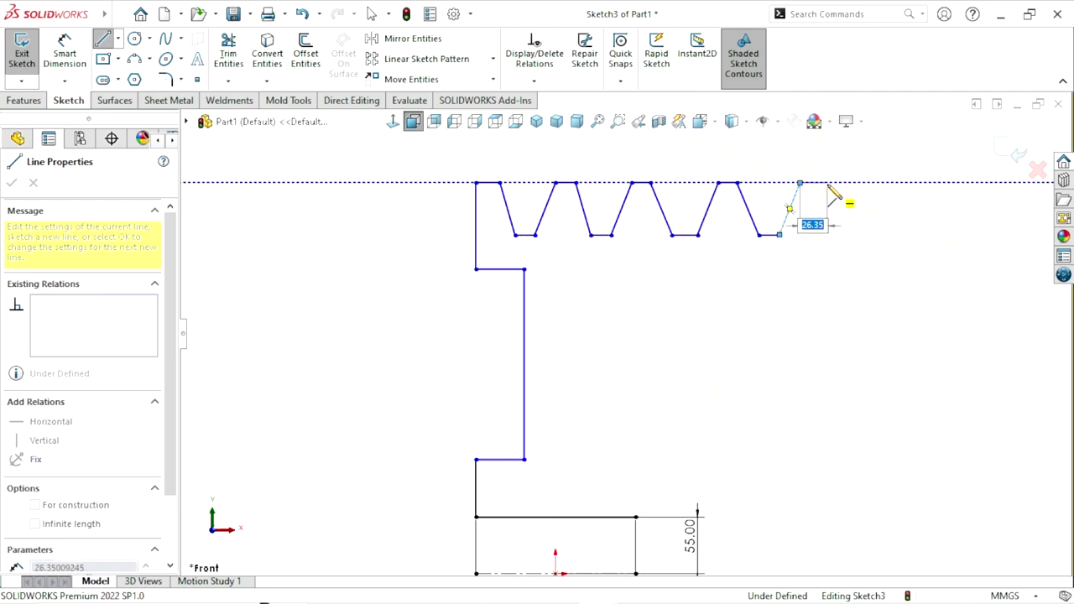
left_click(827, 182)
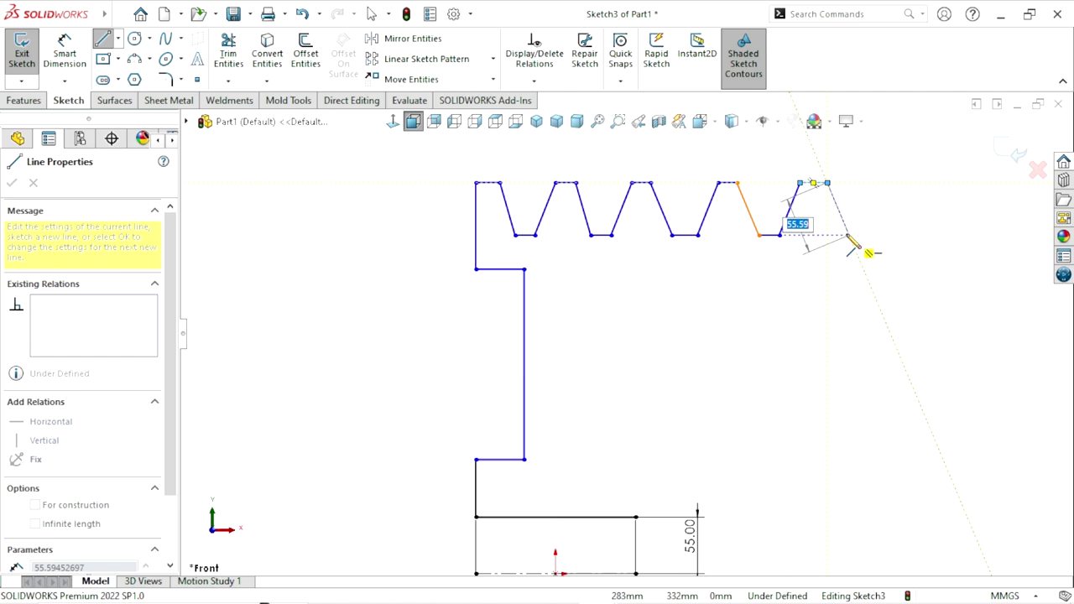
left_click(850, 236)
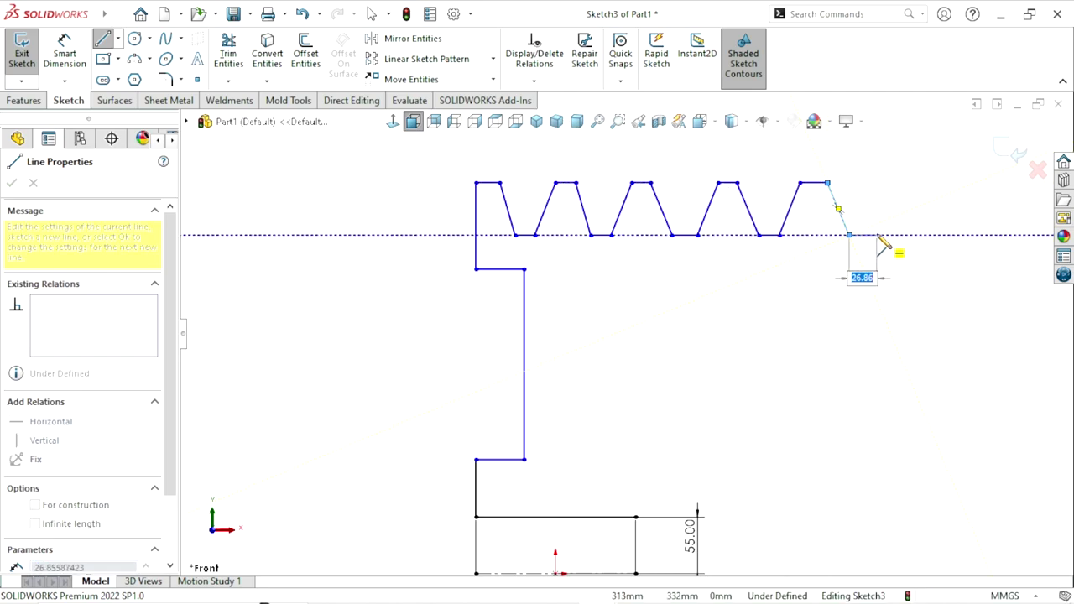
left_click(876, 235)
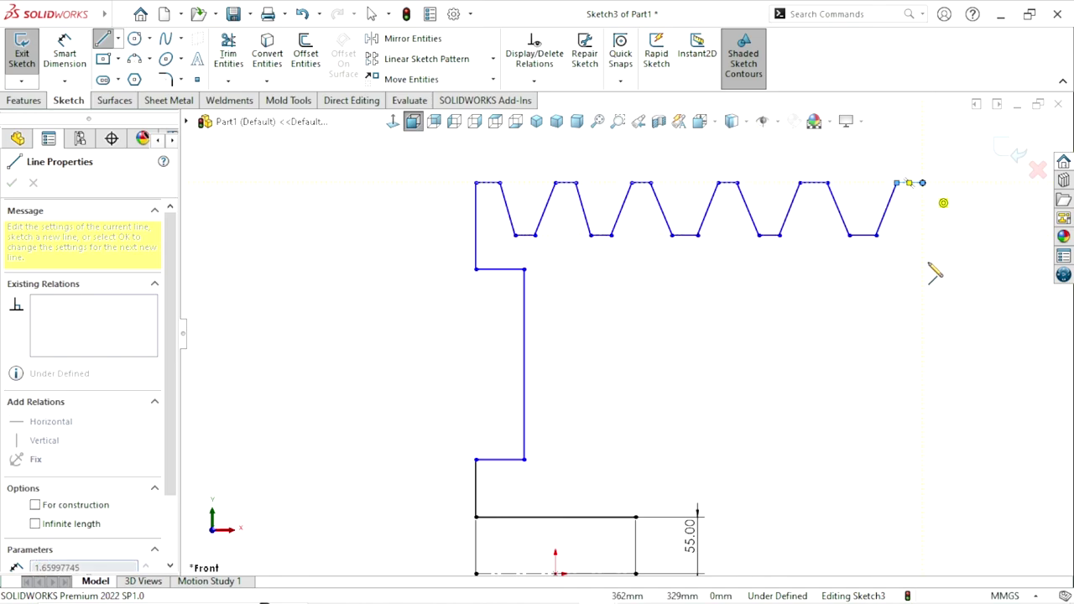
Finish the right side with a drop from the rim, an inward ledge and a vertical wall.
key("f")
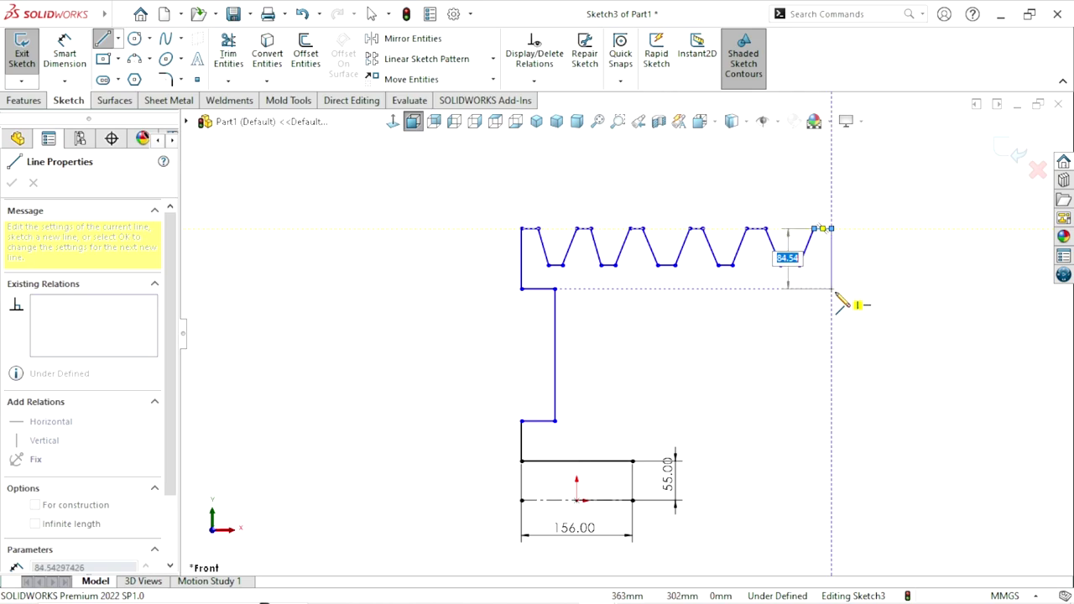
left_click(832, 289)
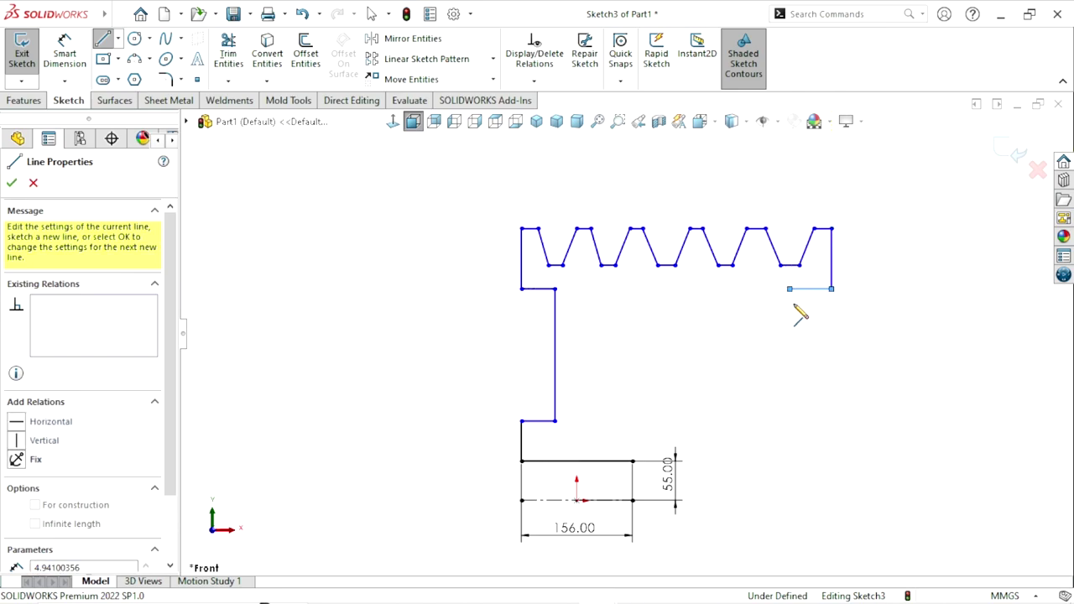
left_click(790, 289)
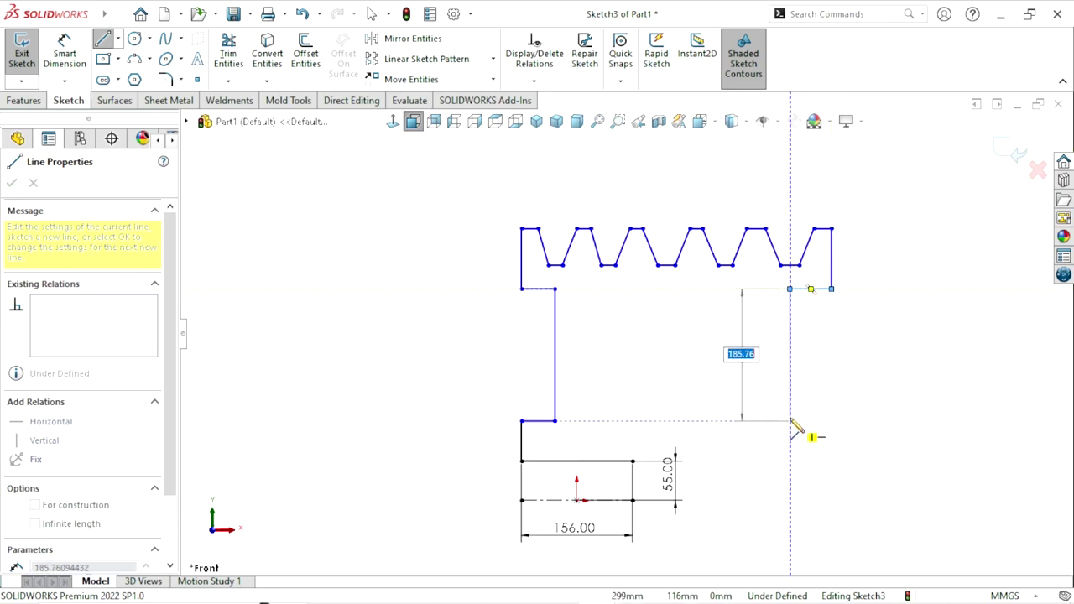
left_click(790, 420)
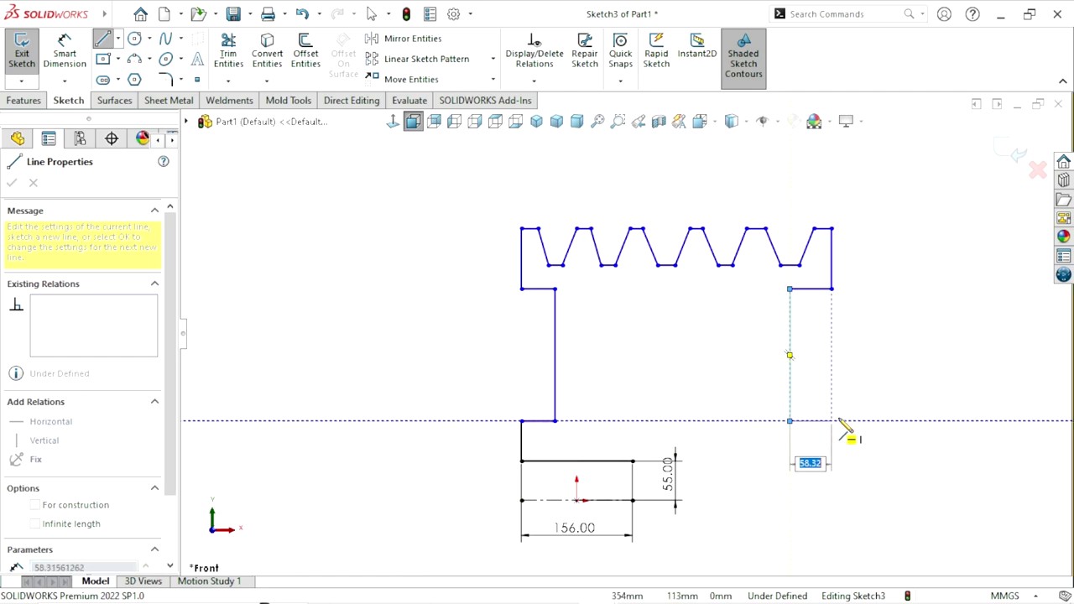
right_click(838, 345)
left_click(857, 357)
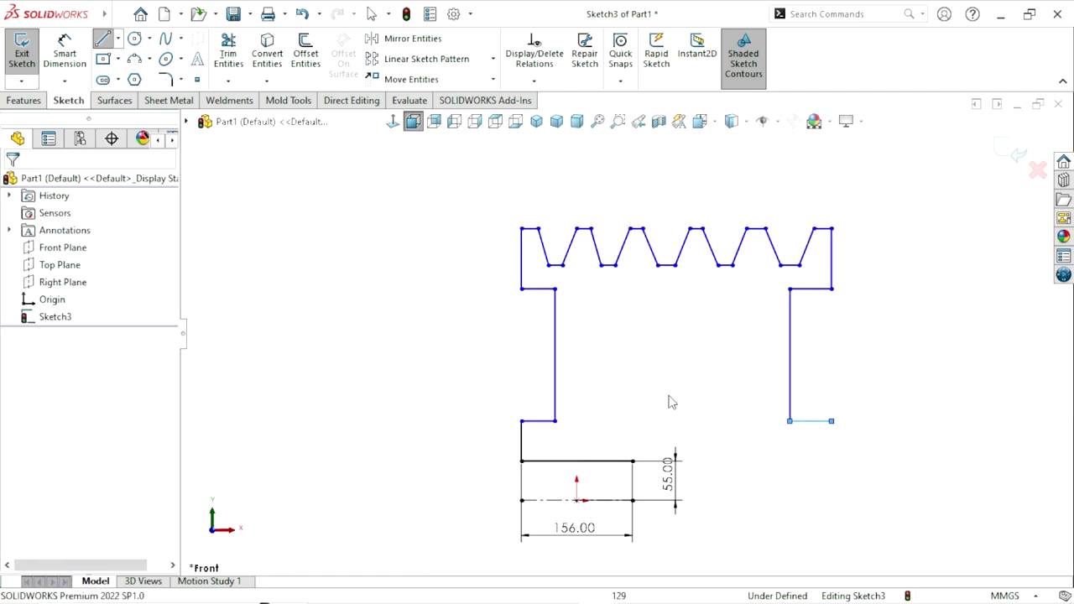
scroll(762, 374, "up", 2)
scroll(762, 374, "down", 1)
scroll(775, 386, "down", 1)
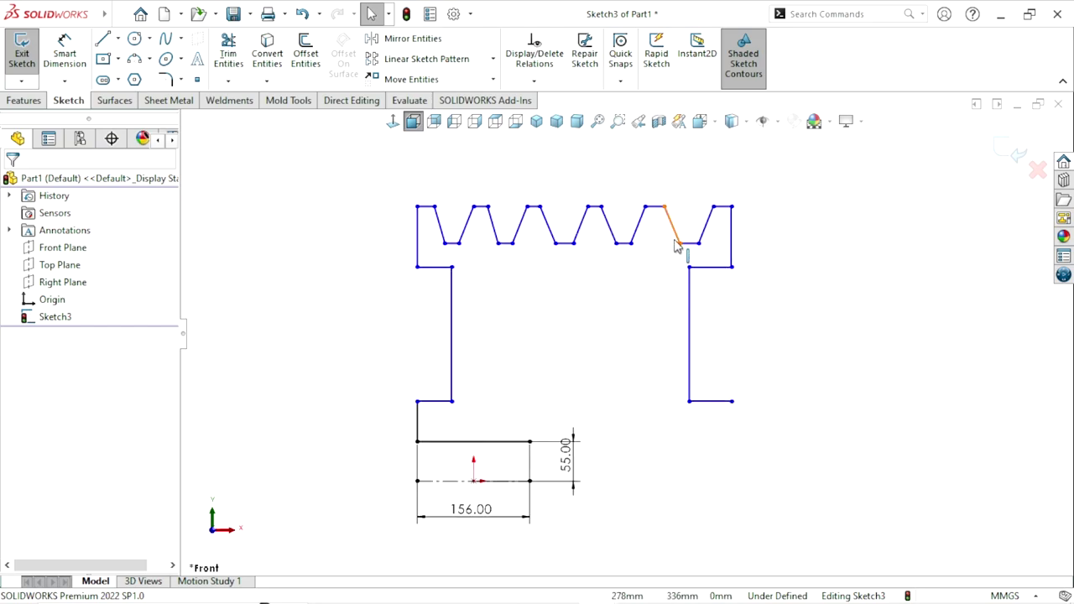
scroll(675, 245, "down", 1)
scroll(508, 238, "down", 1)
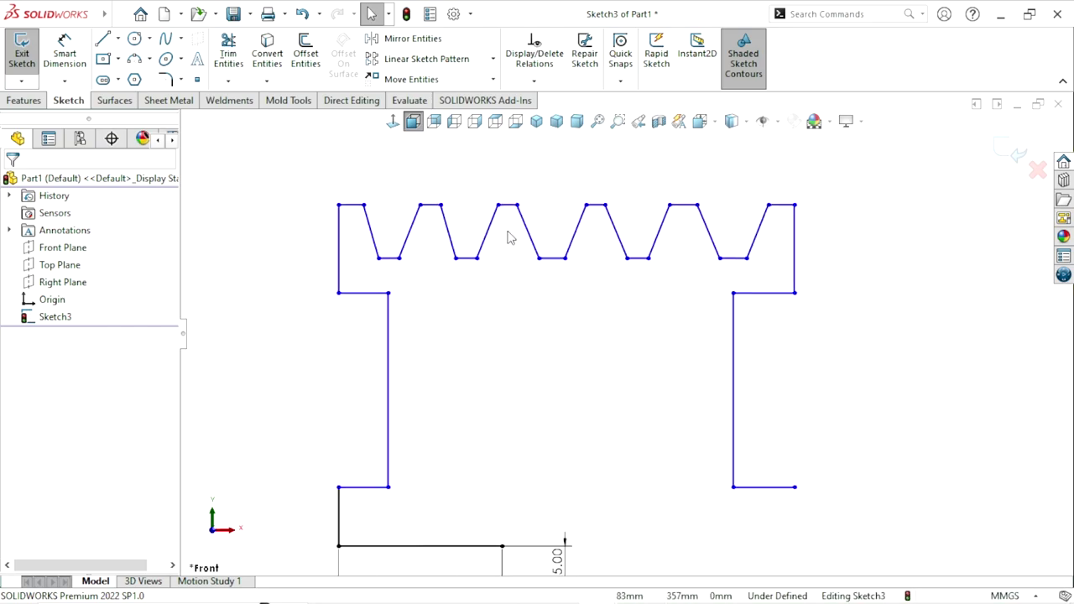
Apply an Equal relation to all the slanted V-groove flanks selected together.
left_click(374, 236)
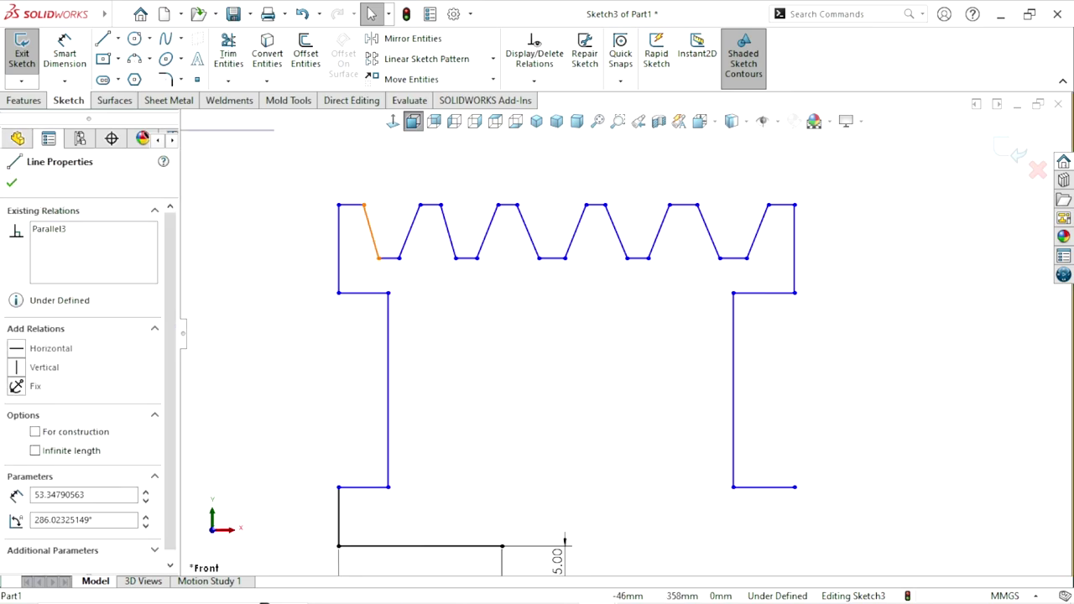
left_click(415, 240, "ctrl")
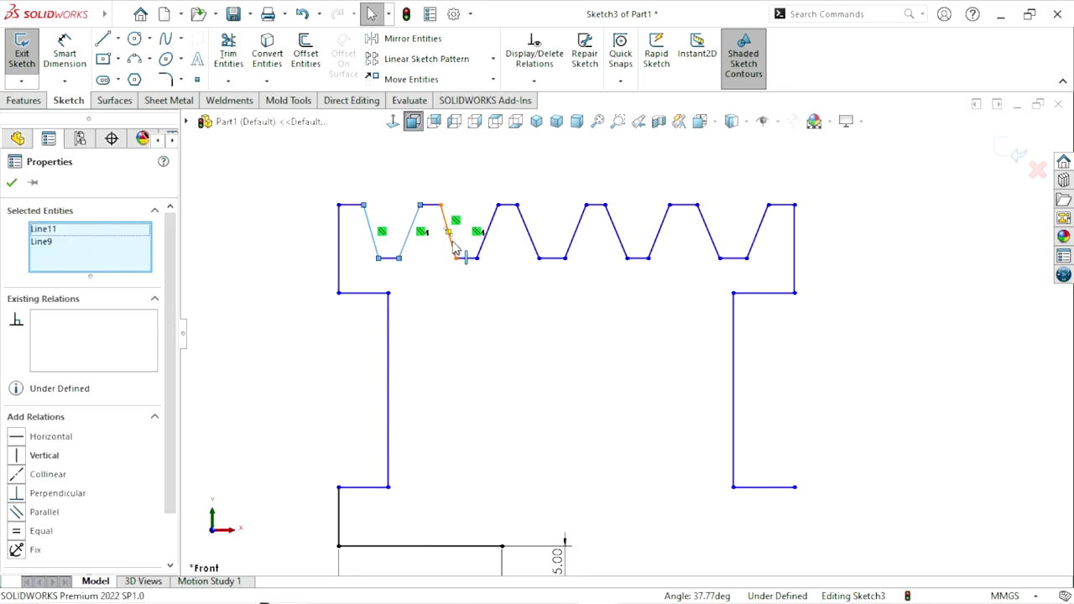
left_click(451, 239, "ctrl")
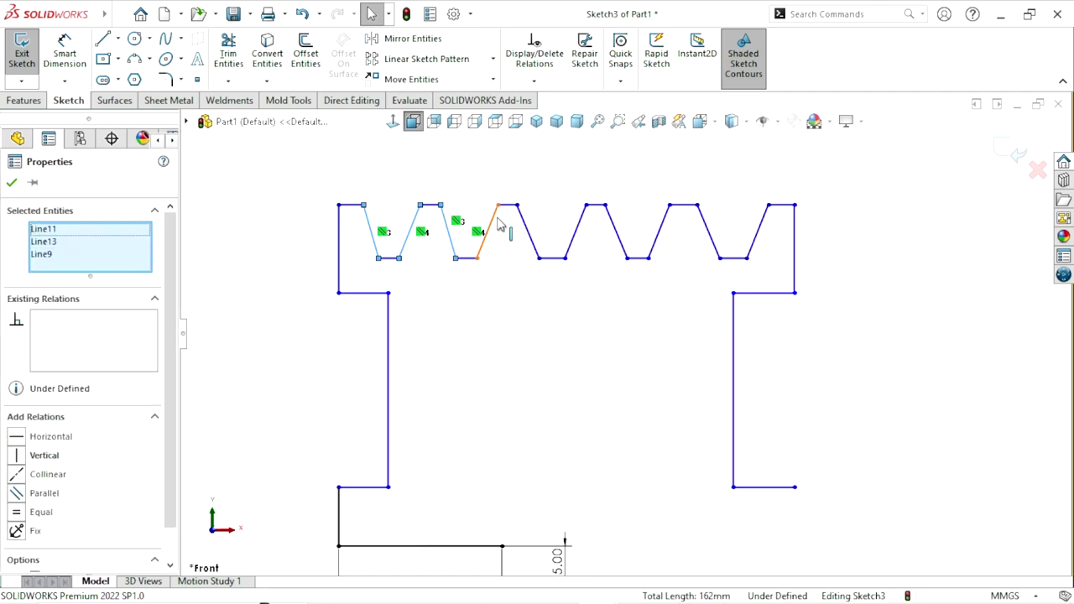
left_click(497, 223, "ctrl")
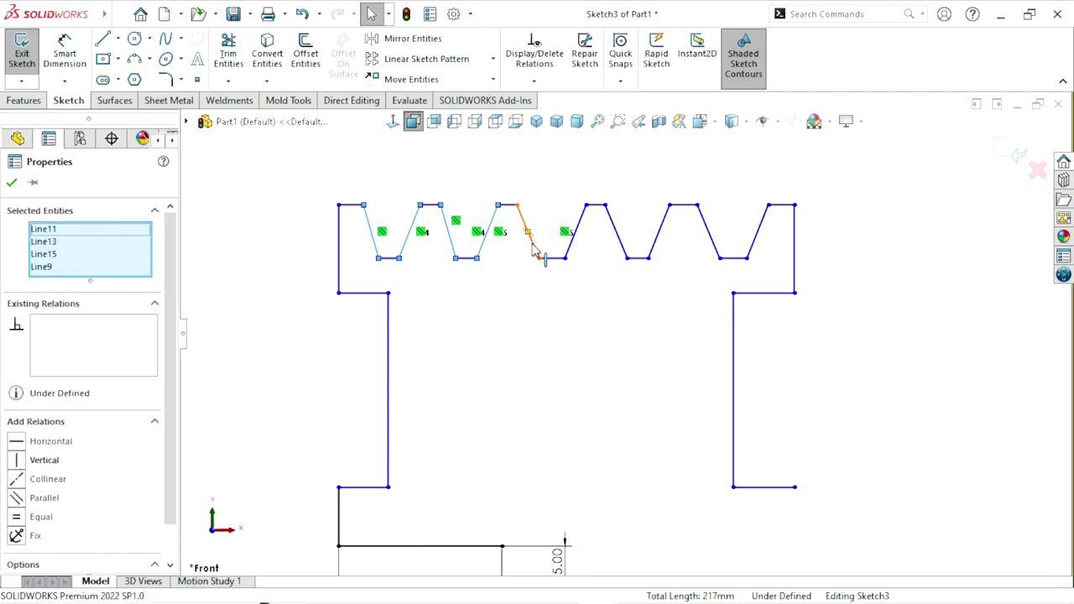
left_click(530, 238, "ctrl")
left_click(619, 237, "ctrl")
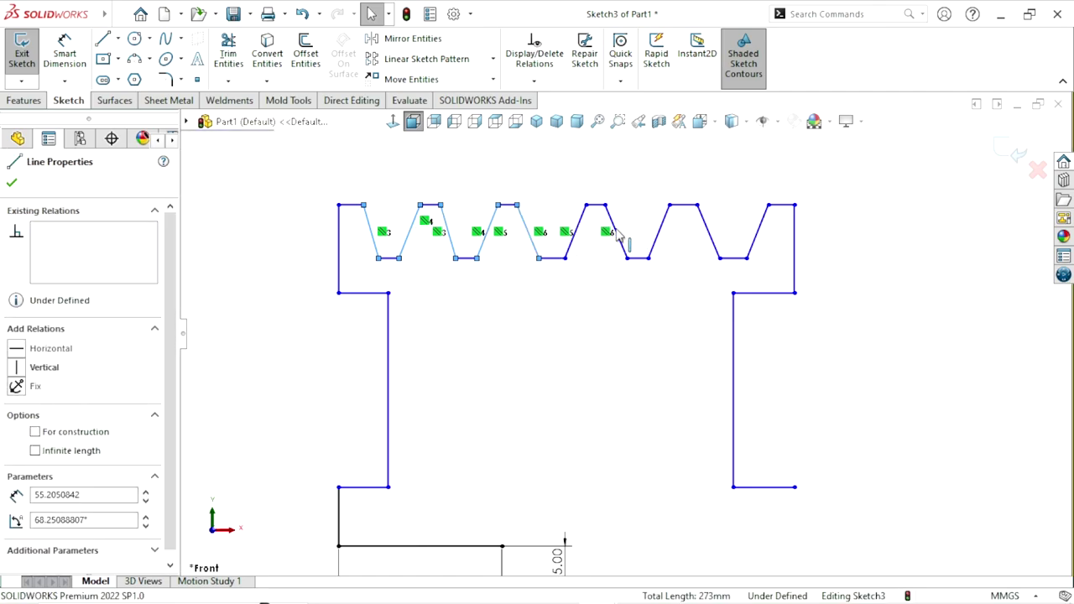
left_click(660, 235, "ctrl")
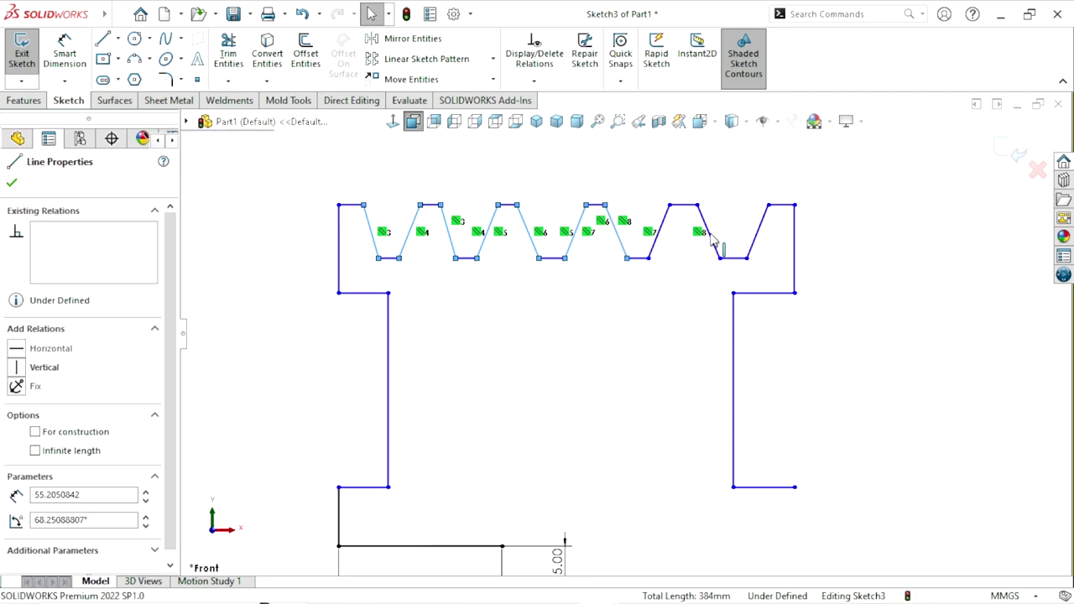
left_click(759, 232, "ctrl")
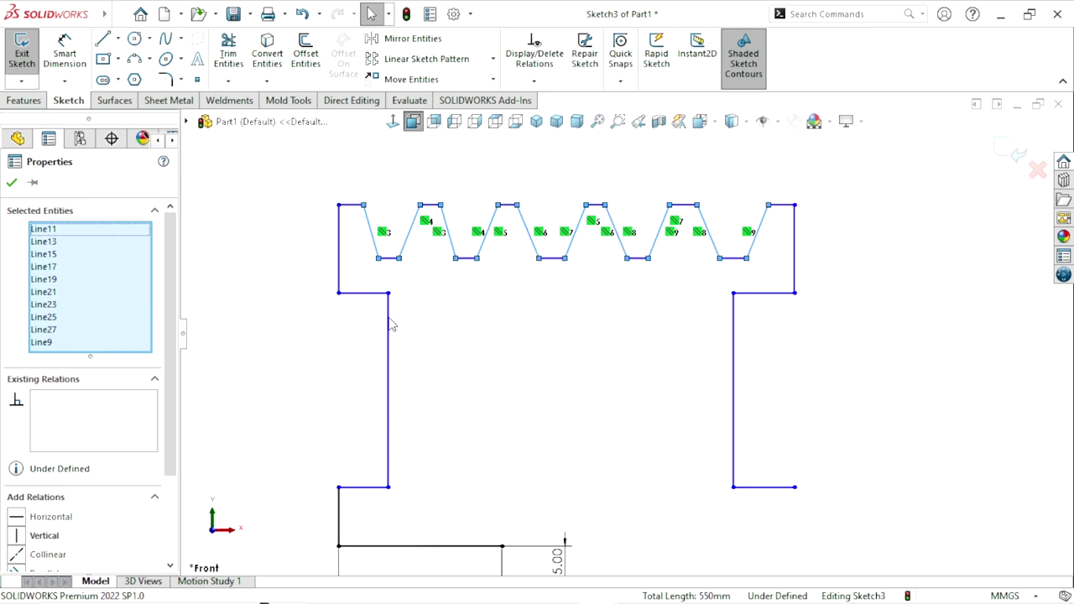
scroll(84, 378, "down", 3)
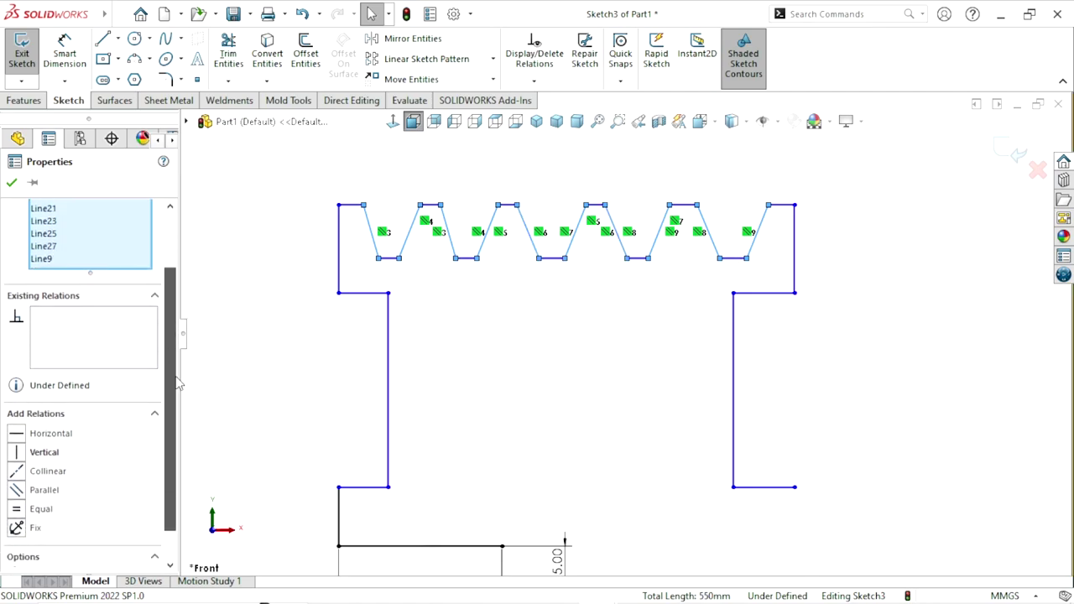
left_click(542, 390)
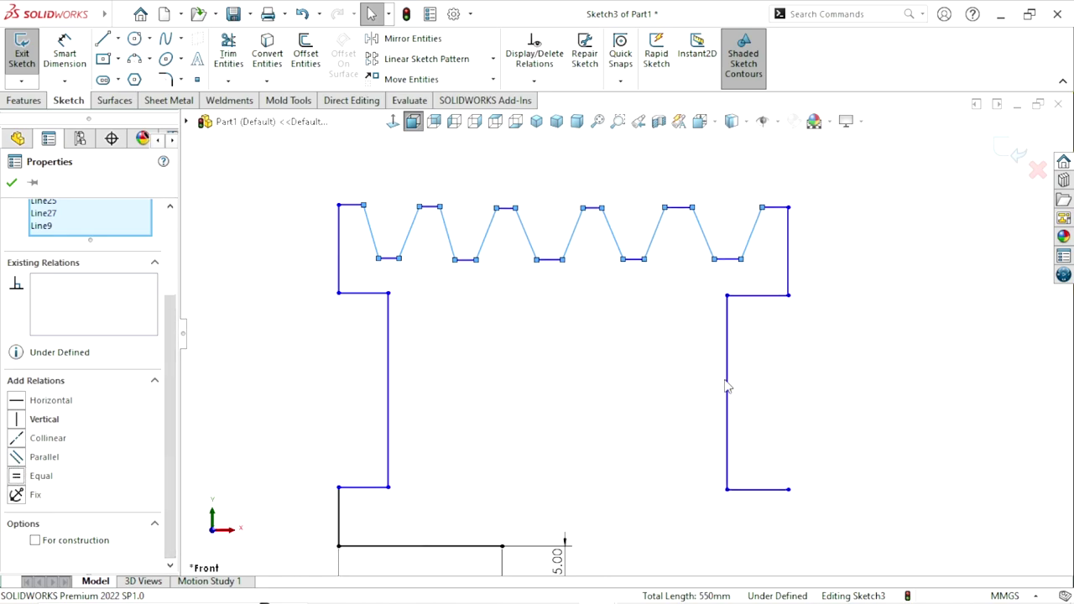
scroll(534, 364, "up", 2)
Pick the top-left line and the tooth-top lines, refining and then clearing the selection.
scroll(601, 292, "down", 1)
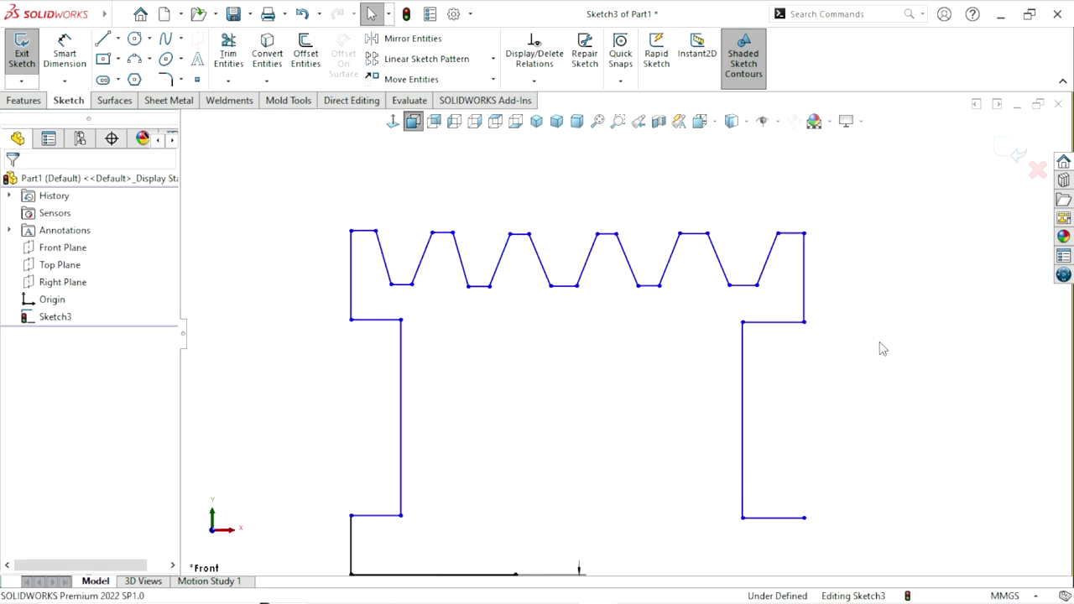
left_click(364, 232)
left_click(442, 233, "ctrl")
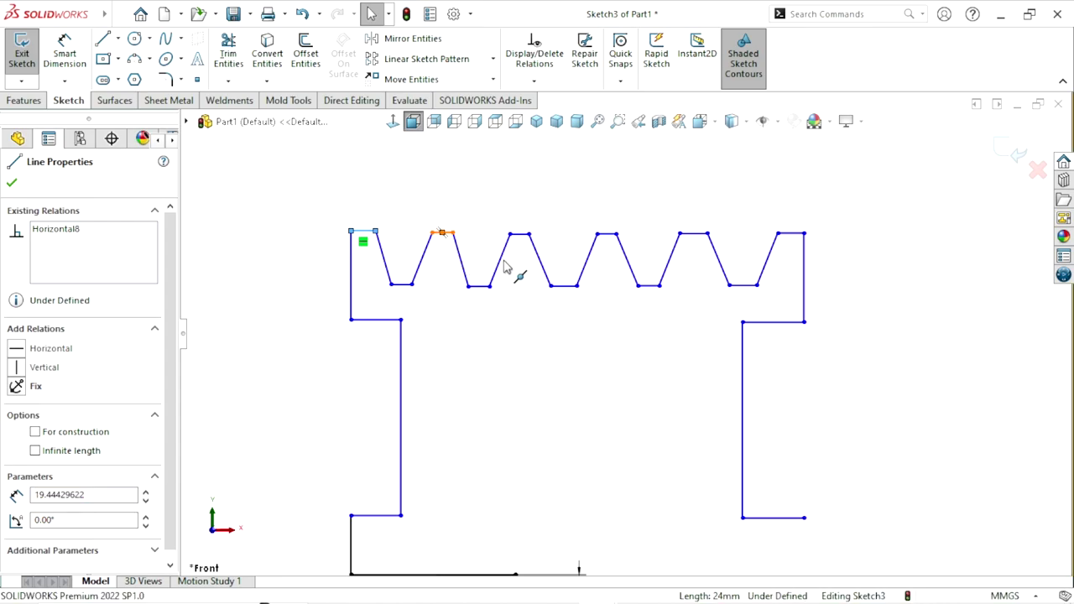
left_click(528, 235, "ctrl")
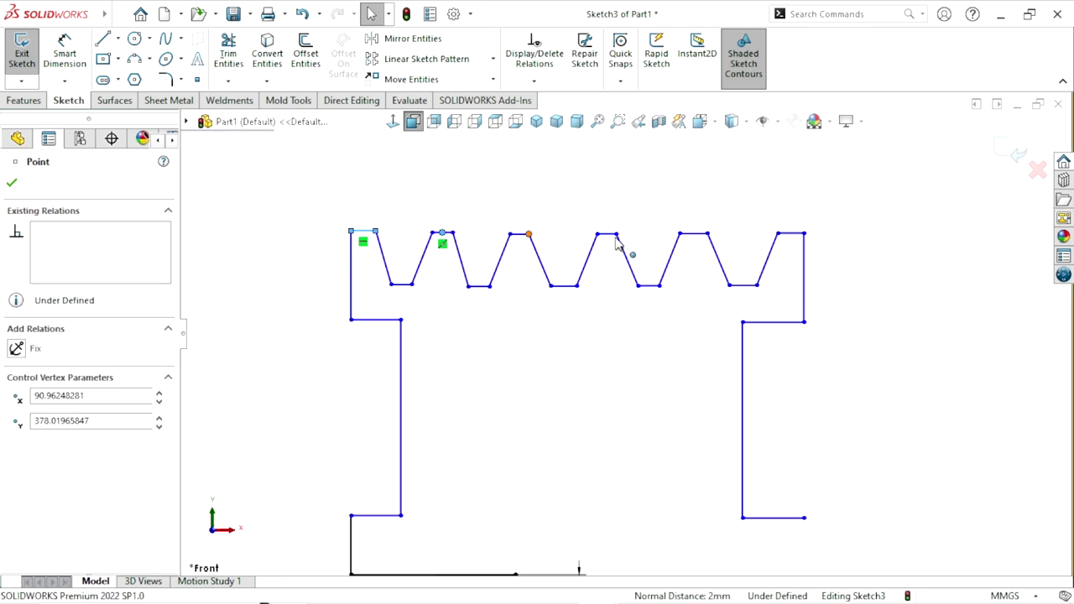
left_click(529, 314)
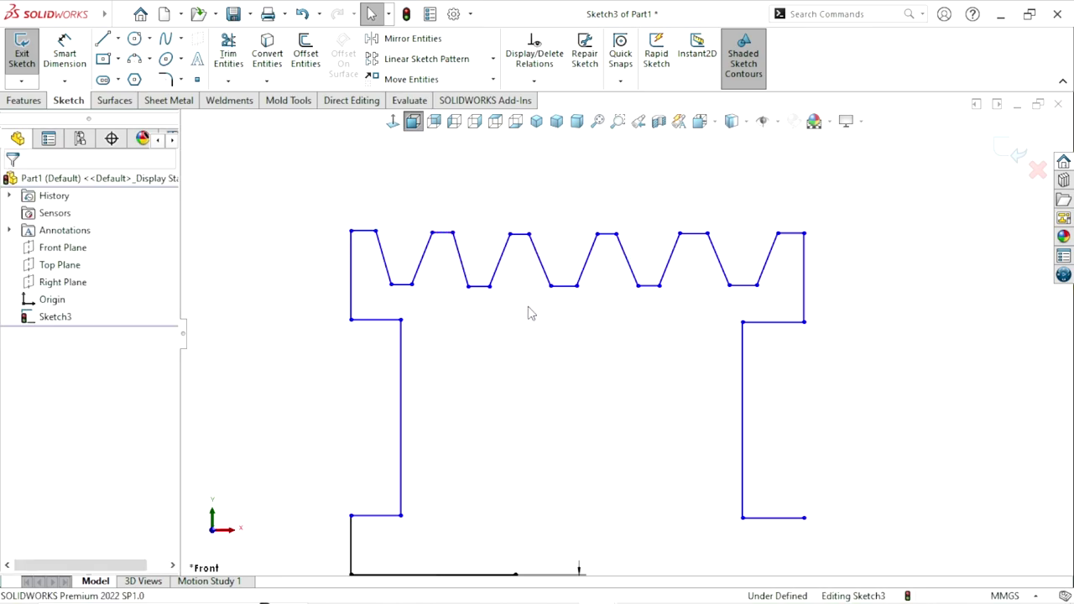
left_click(363, 232)
left_click(442, 233, "ctrl")
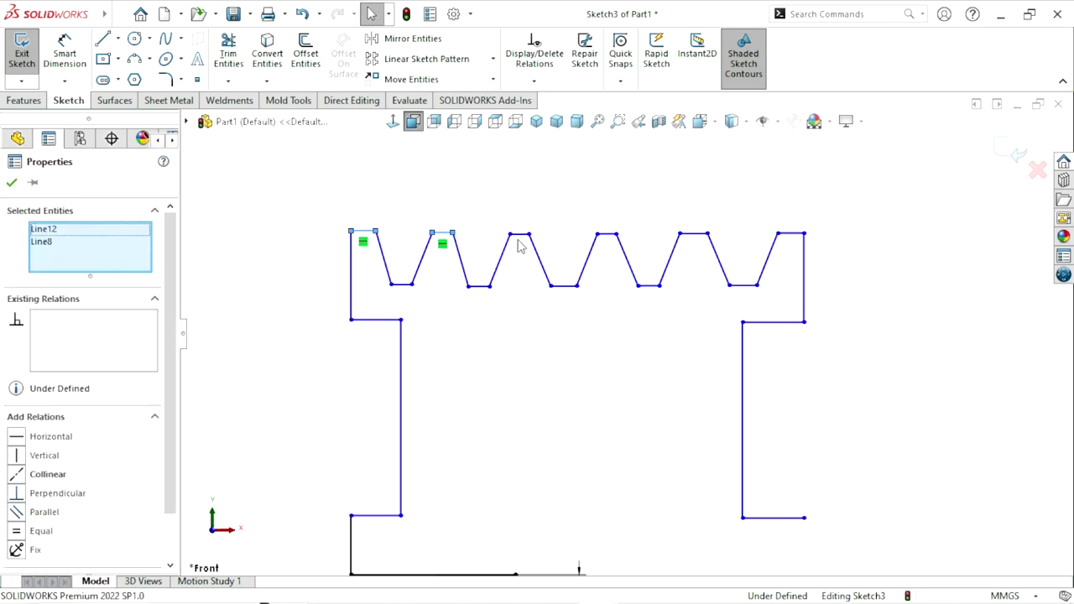
left_click(521, 237, "ctrl")
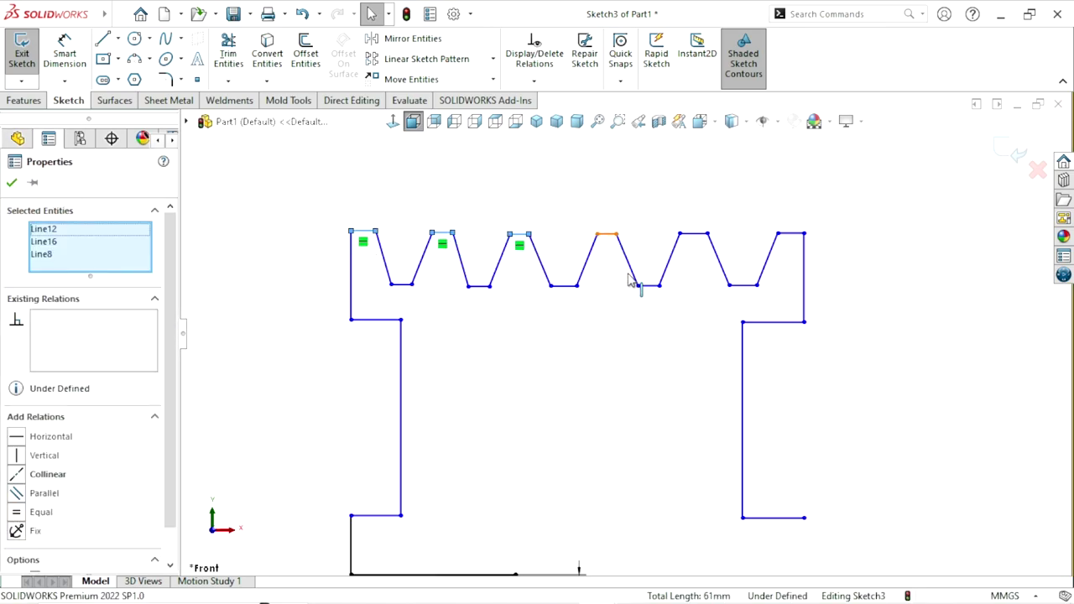
left_click(607, 235, "ctrl")
left_click(697, 236, "ctrl")
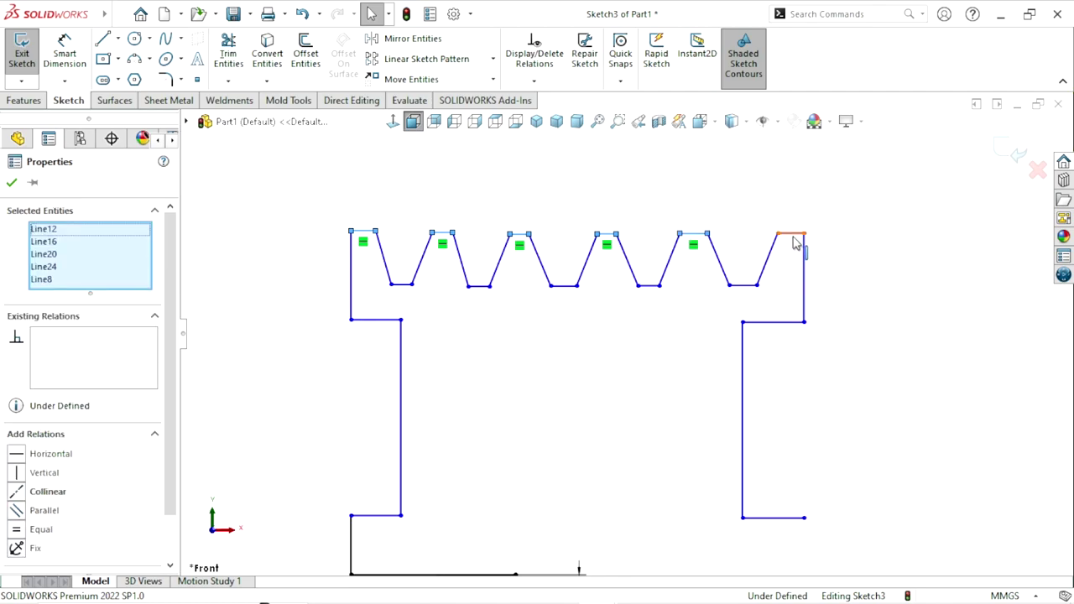
left_click(801, 239, "ctrl")
scroll(848, 279, "down", 2)
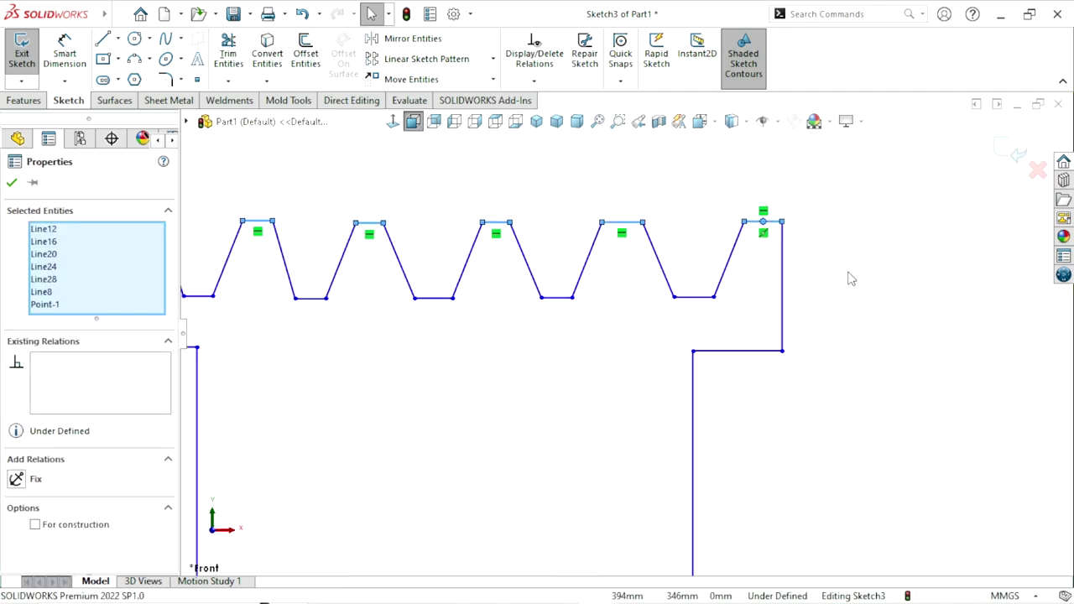
left_click(777, 231, "ctrl")
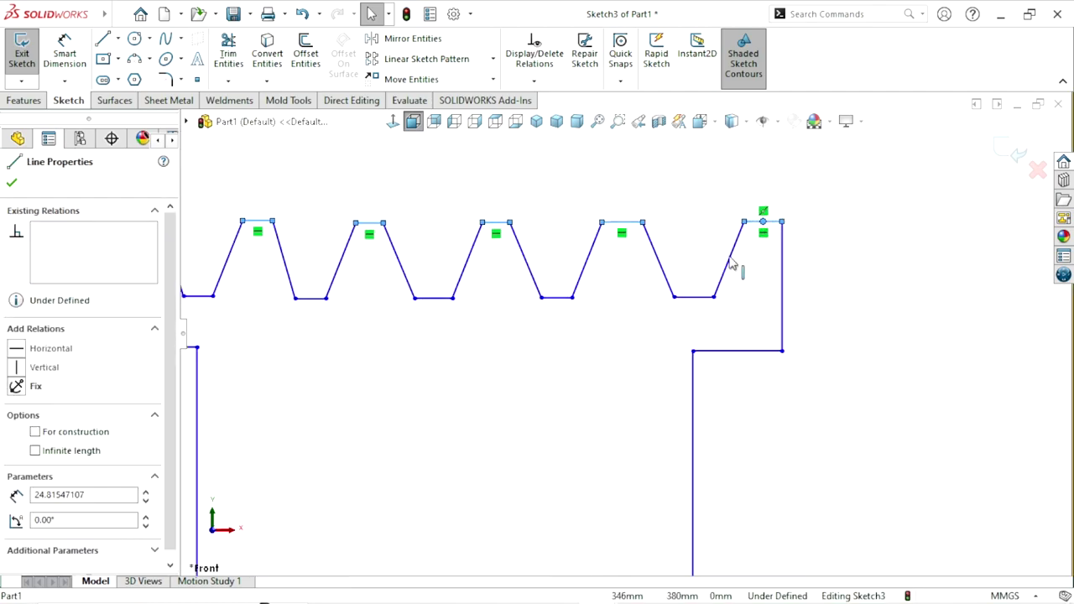
scroll(731, 361, "up", 3)
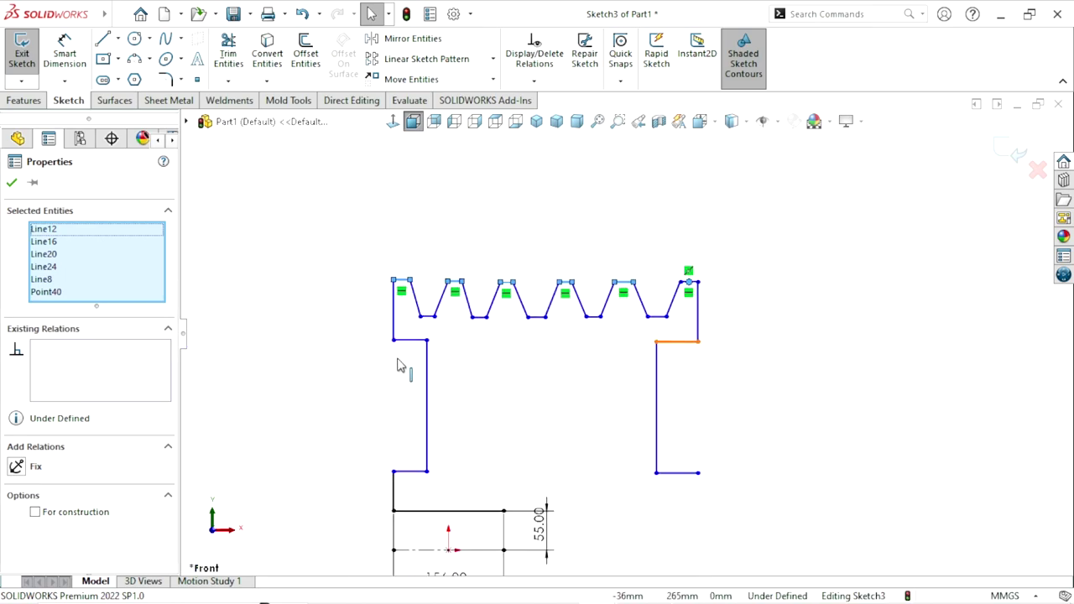
scroll(384, 282, "down", 1)
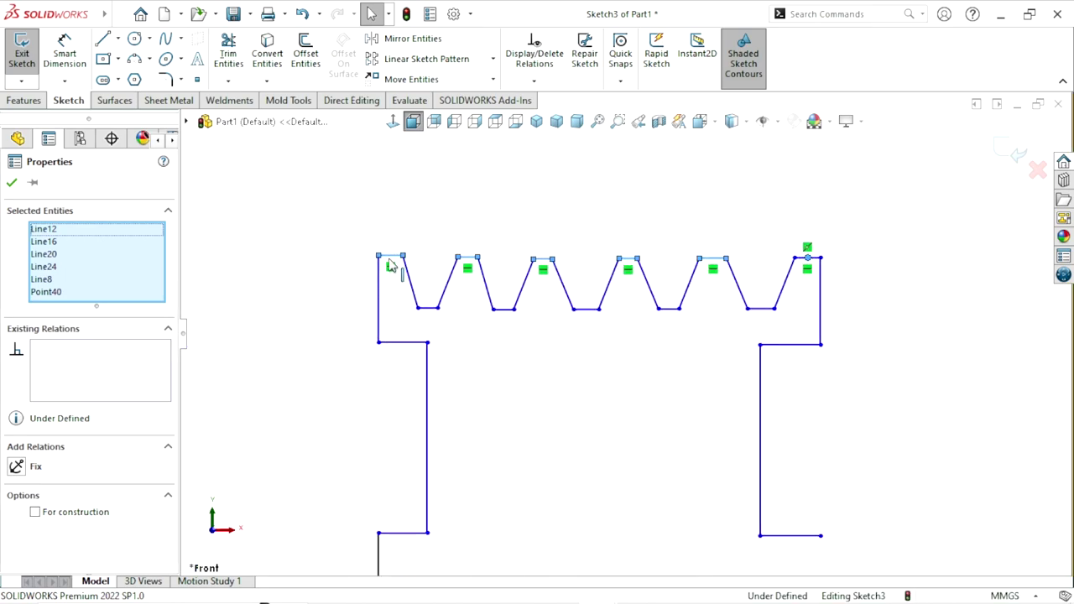
left_click(390, 260, "ctrl")
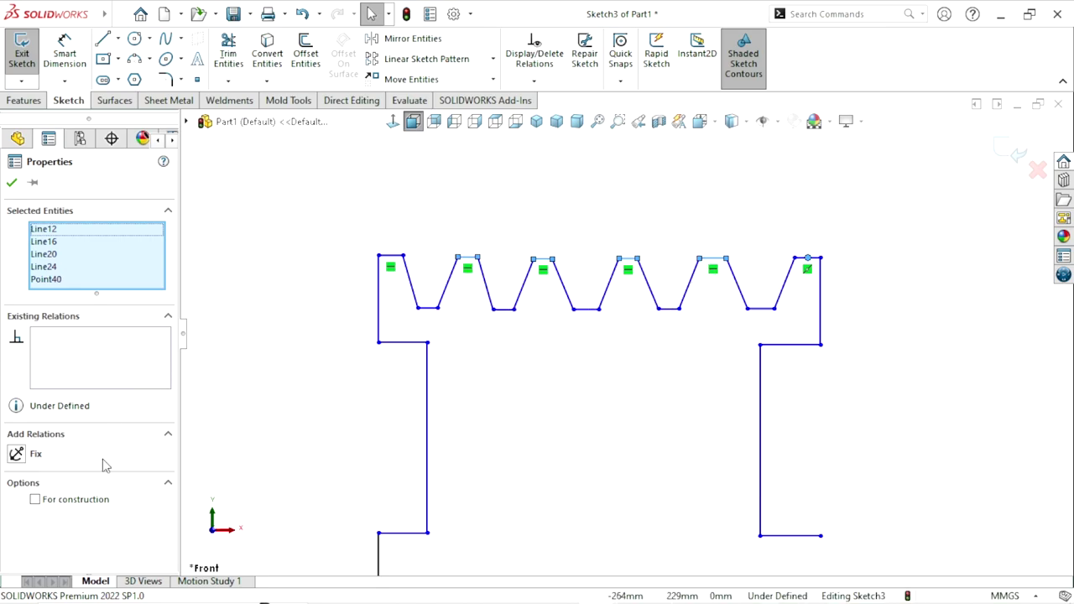
left_click(527, 424)
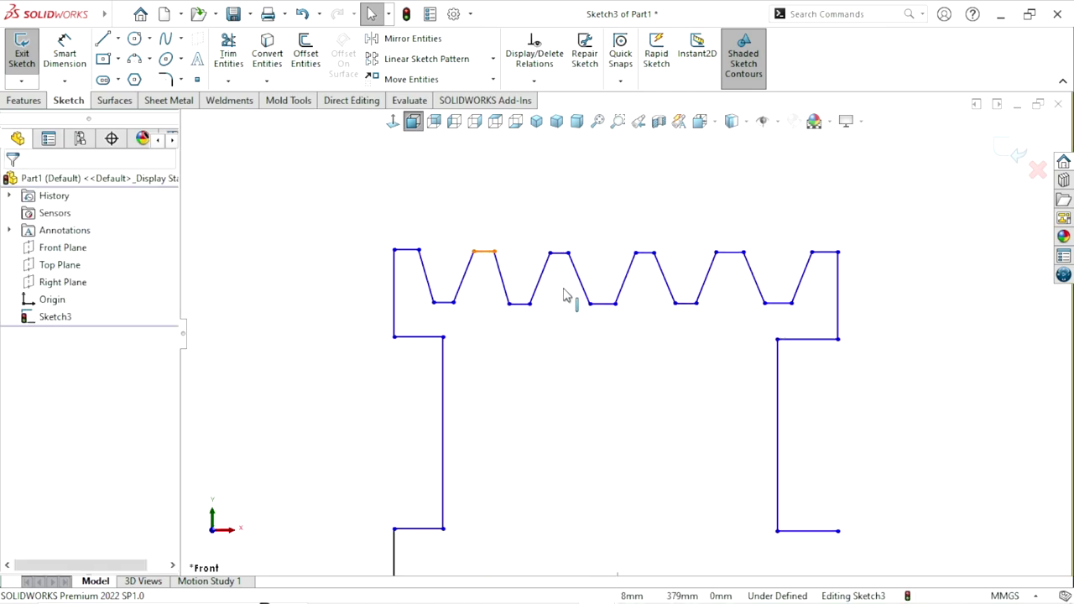
Make the tooth-top lines equal in length.
left_click(483, 251)
left_click(561, 254, "ctrl")
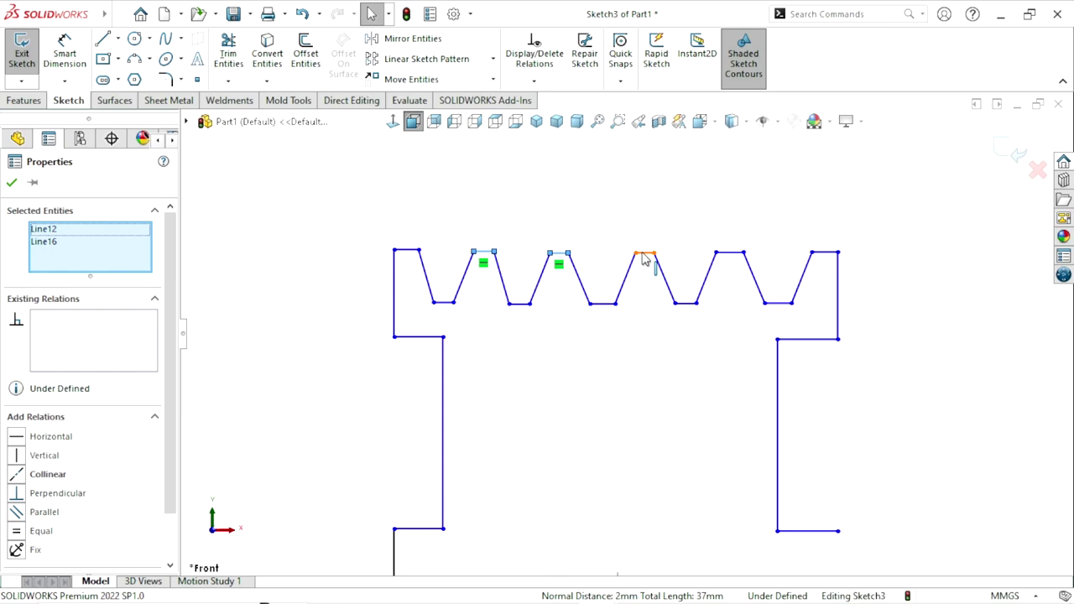
left_click(730, 254, "ctrl")
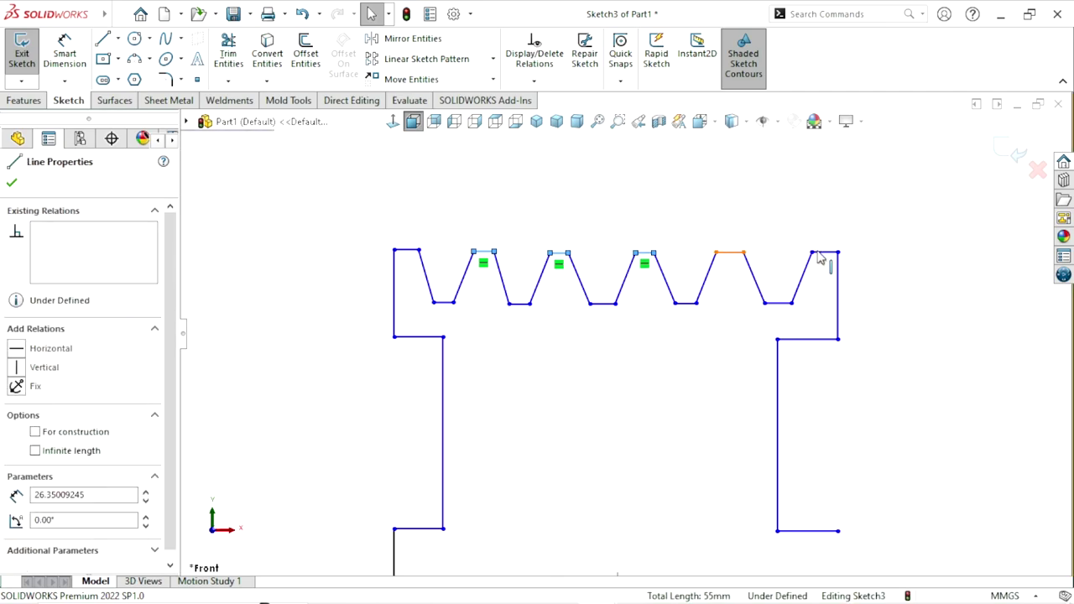
left_click(19, 521)
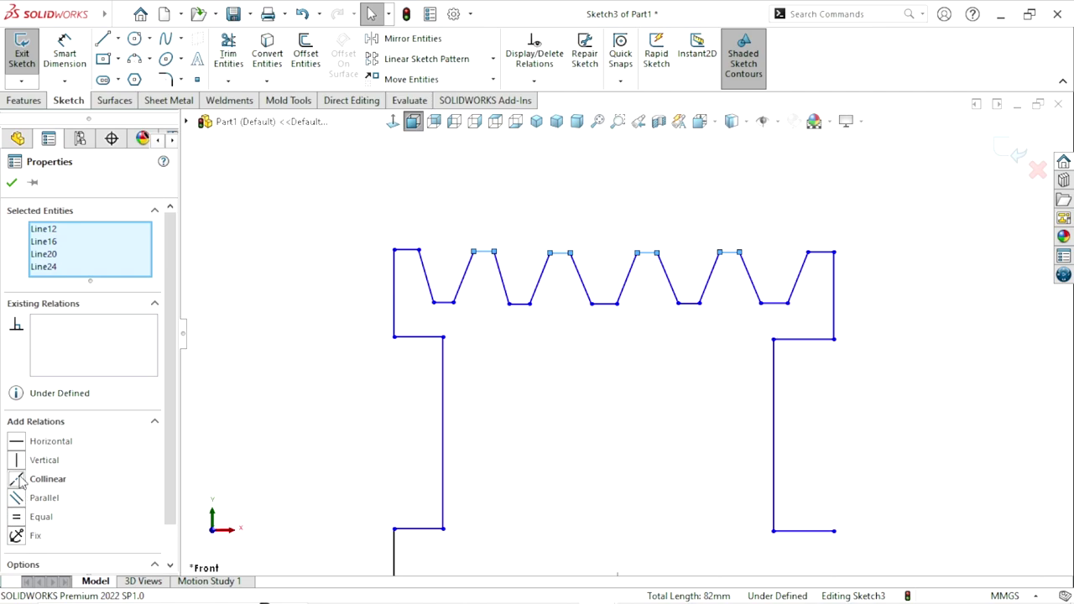
left_click(517, 382)
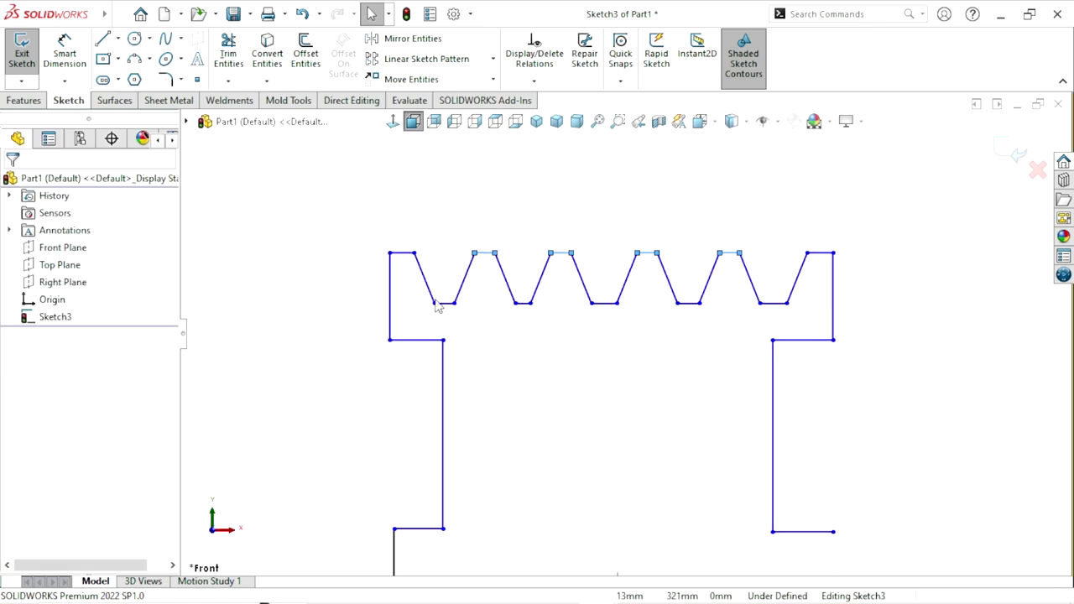
Make the top-left edge, second tooth top and rightmost top edge collinear.
left_click(402, 252)
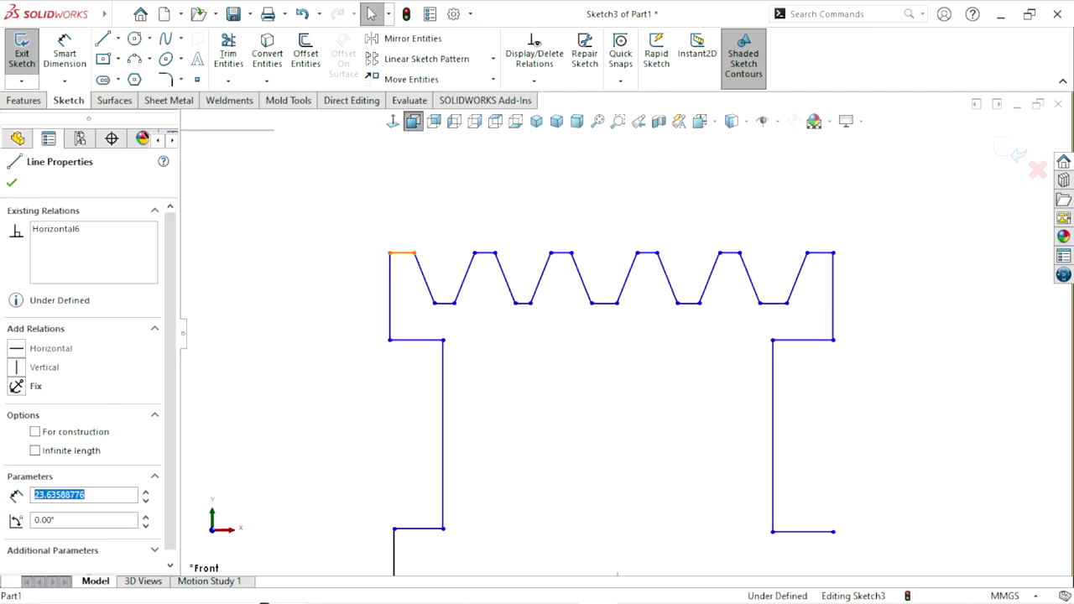
left_click(484, 262, "ctrl")
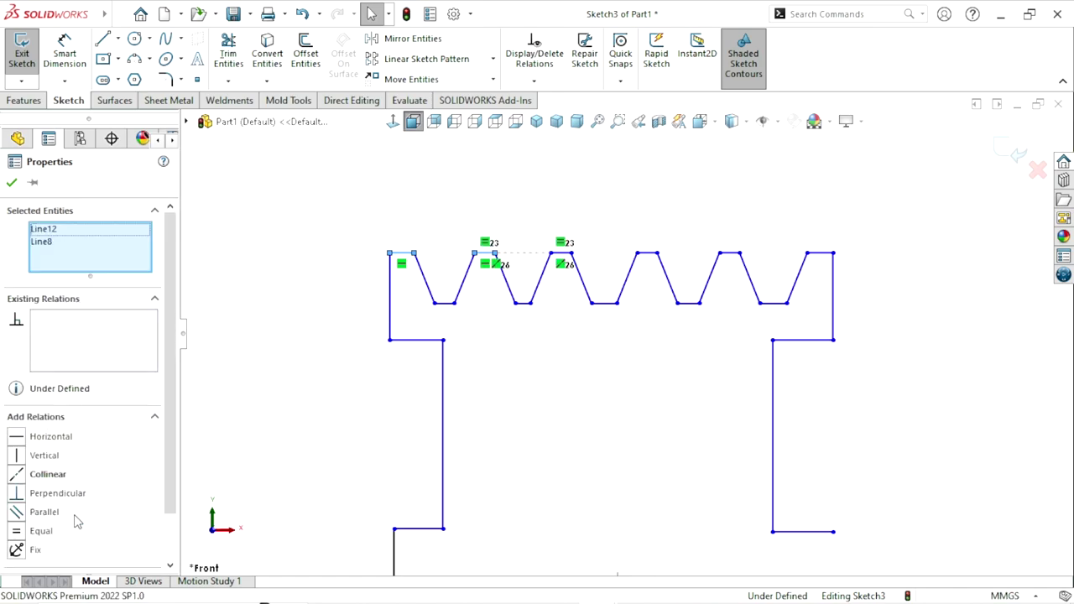
left_click(826, 255, "ctrl")
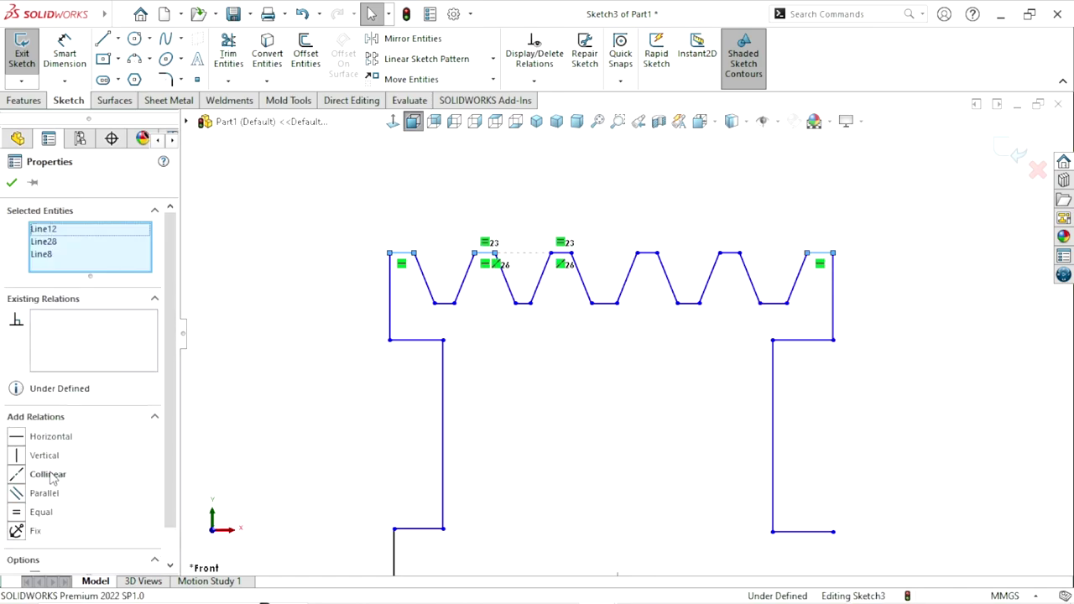
left_click(15, 475)
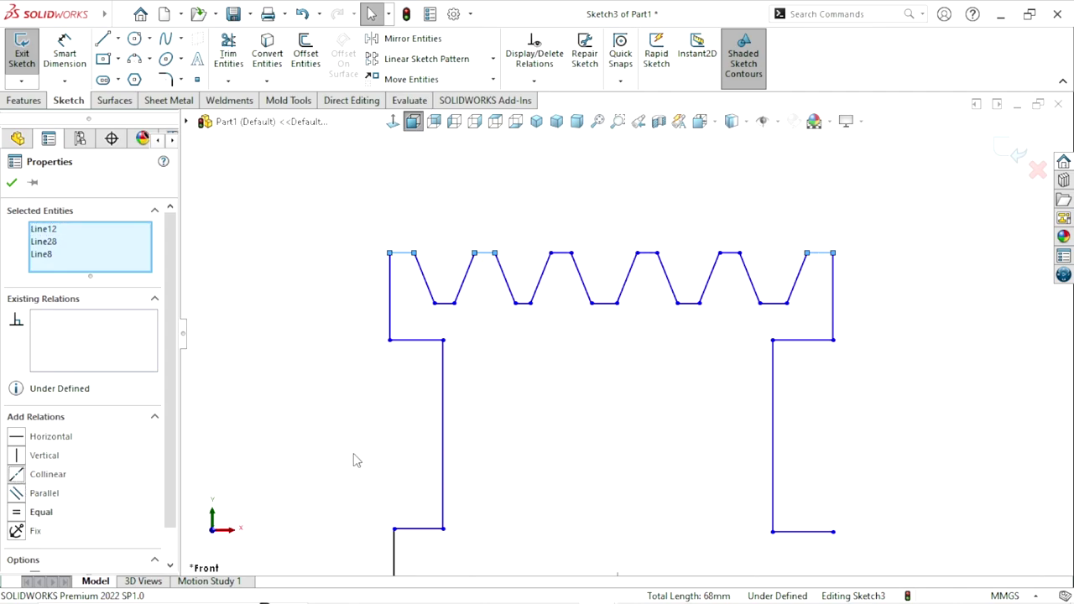
left_click(520, 424)
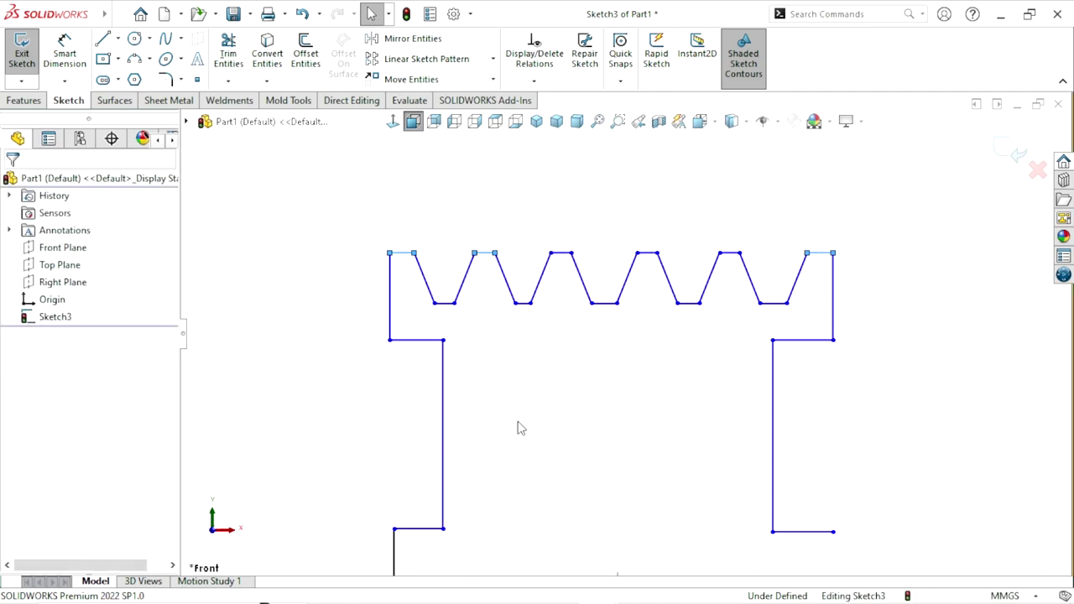
Make the four selected groove bottom lines equal in length.
left_click(444, 305)
left_click(524, 310, "ctrl")
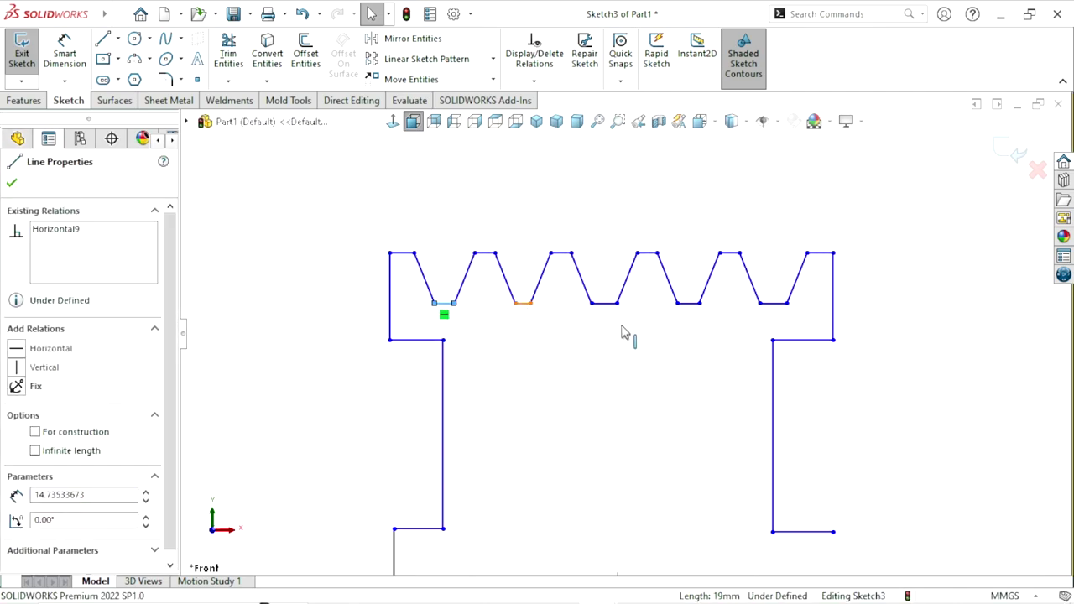
left_click(610, 315, "ctrl")
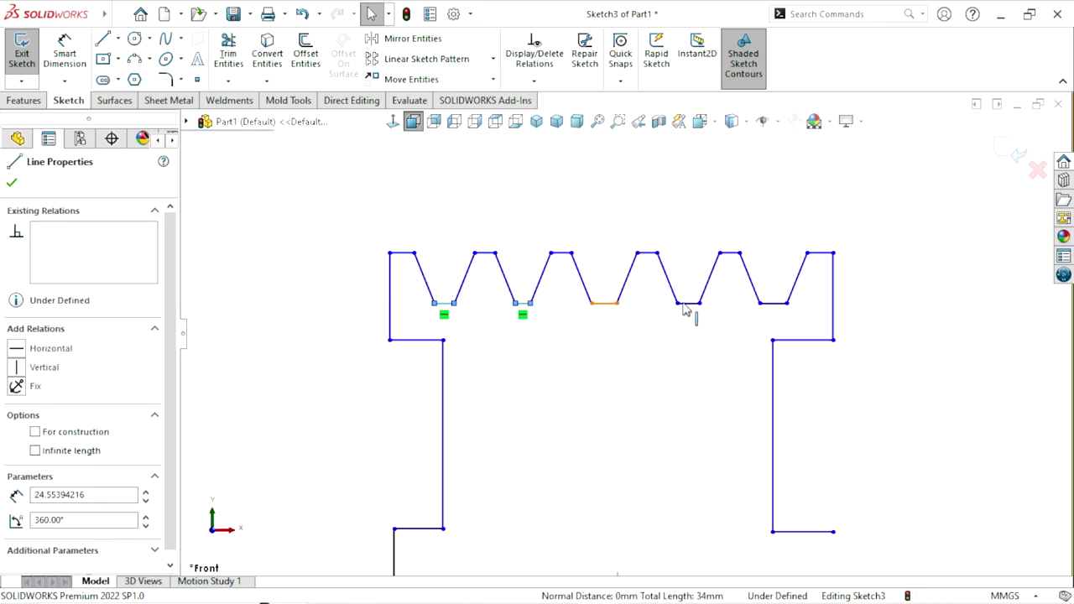
left_click(688, 304, "ctrl")
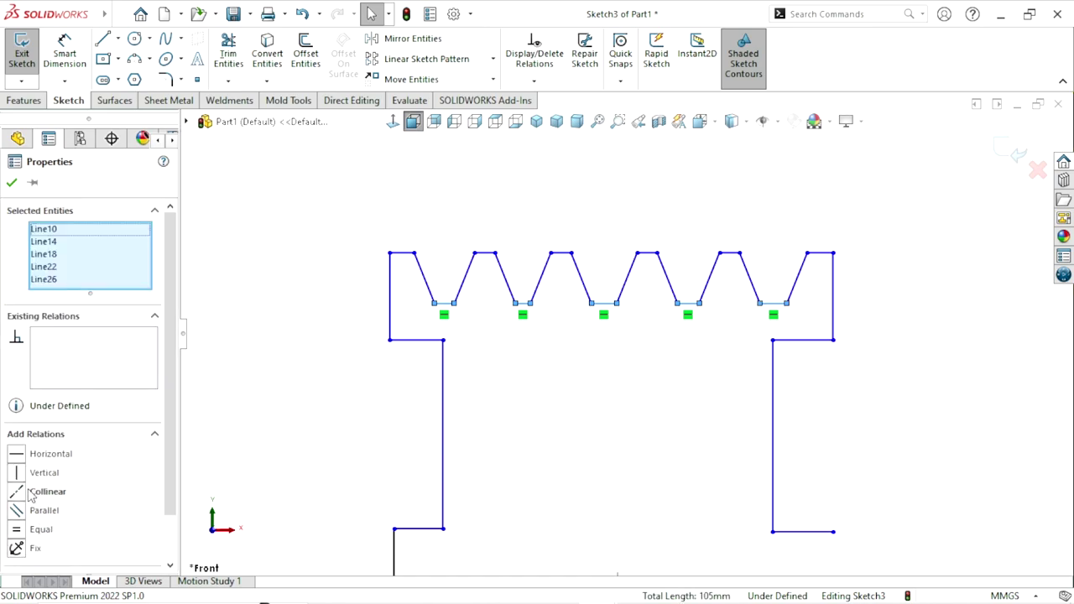
left_click(20, 534)
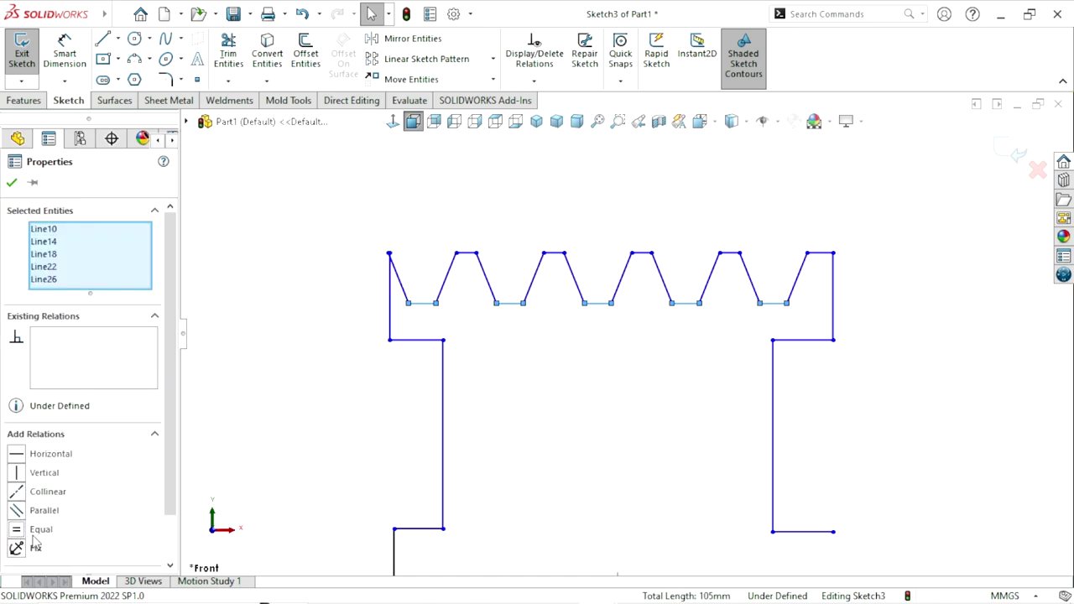
left_click(11, 186)
Drag the profile's left edge farther left and fit the whole profile in view.
scroll(549, 400, "up", 1)
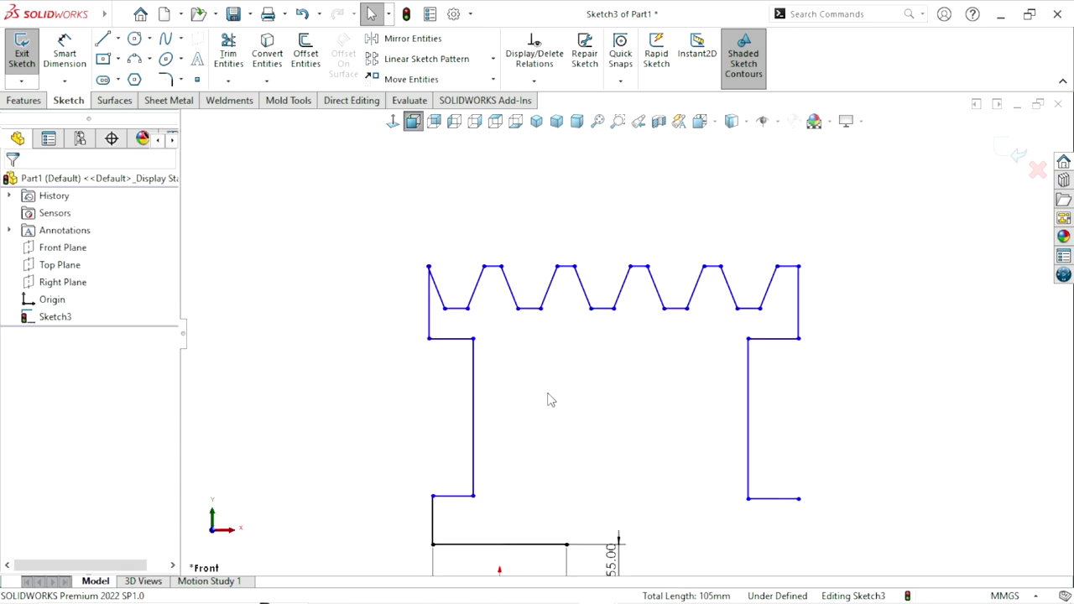
scroll(621, 355, "down", 2)
scroll(425, 320, "up", 1)
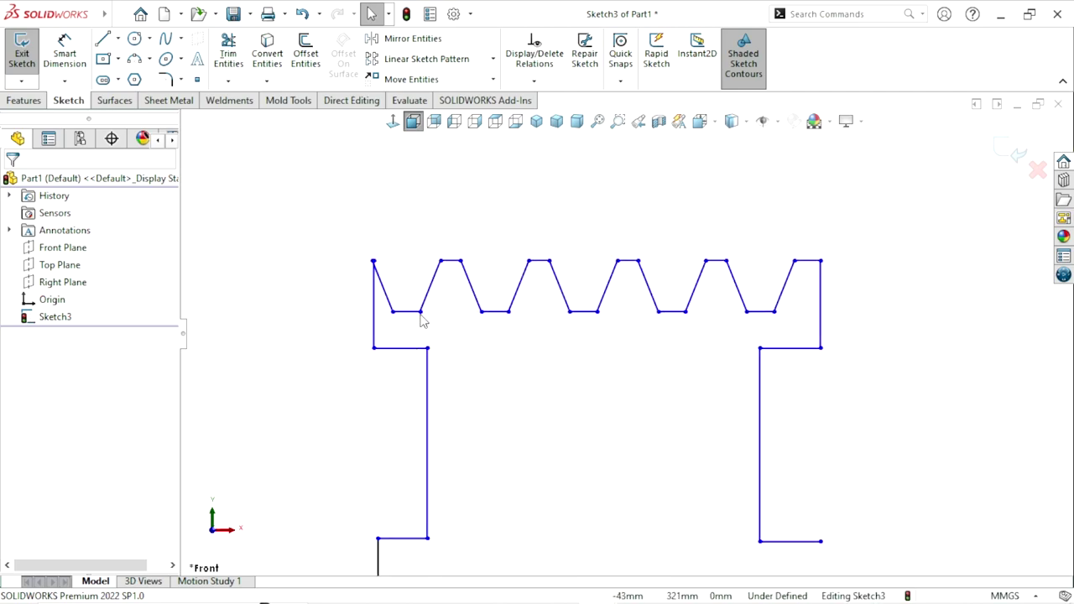
scroll(484, 327, "down", 1)
scroll(361, 286, "down", 1)
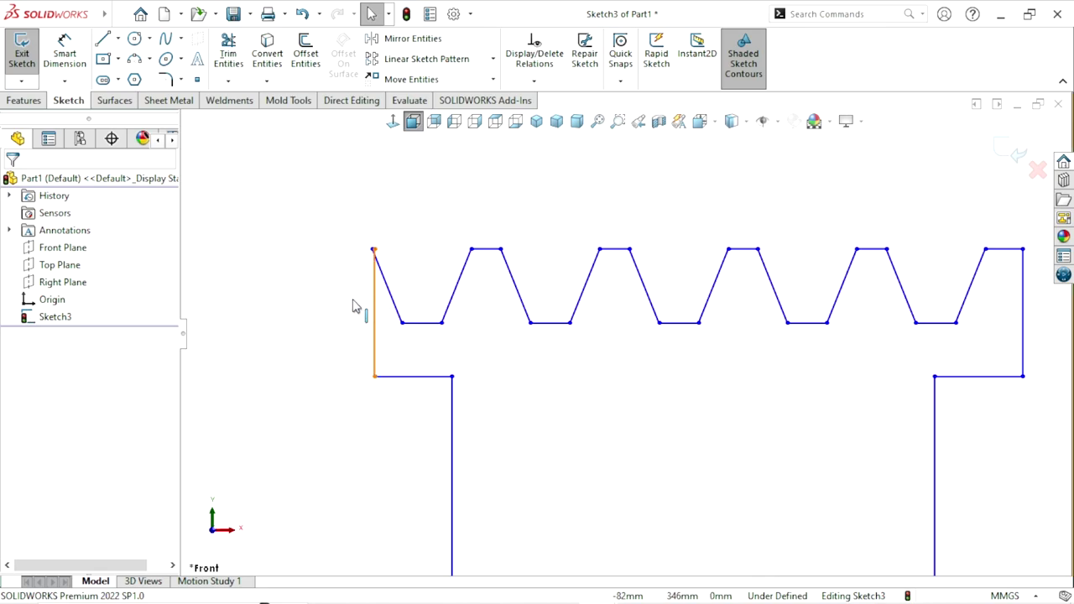
left_click_drag(374, 306, 329, 306)
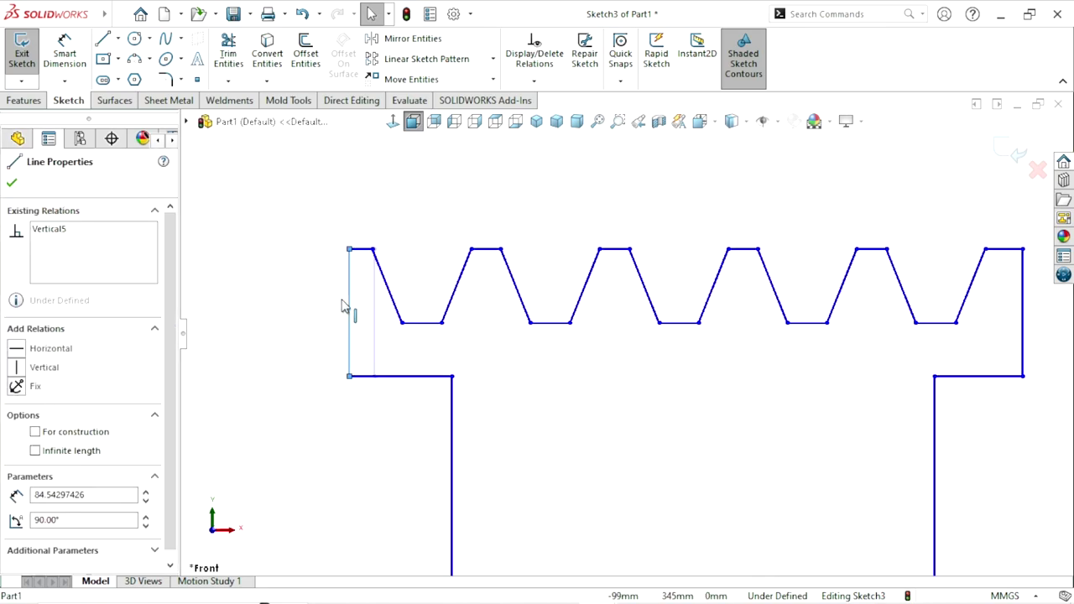
left_click(408, 412)
key("f")
scroll(613, 390, "down", 2)
scroll(622, 334, "down", 1)
scroll(559, 348, "down", 1)
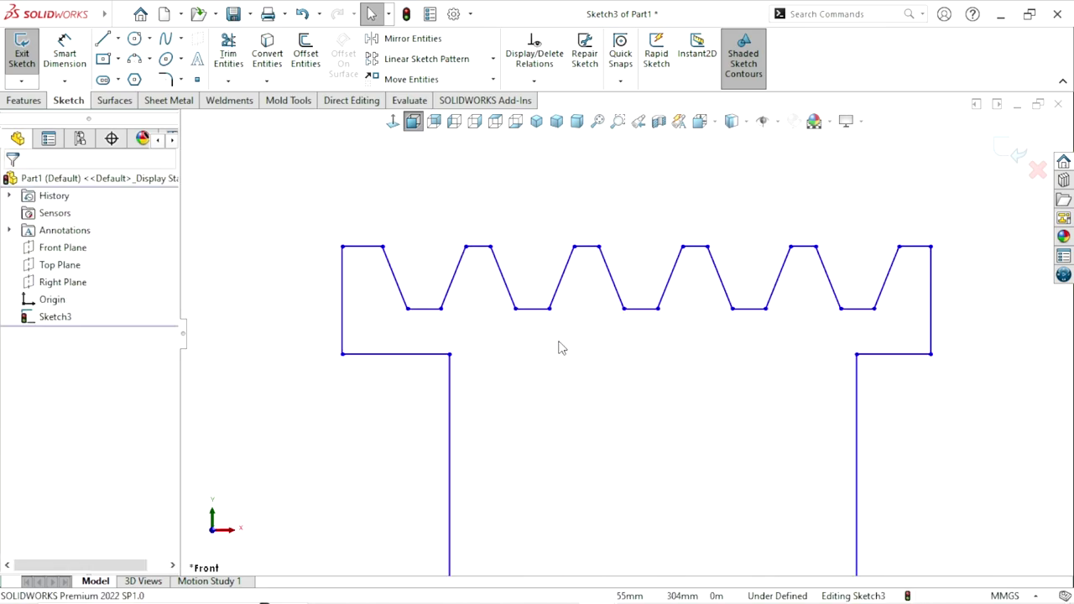
scroll(559, 348, "up", 1)
scroll(754, 379, "down", 1)
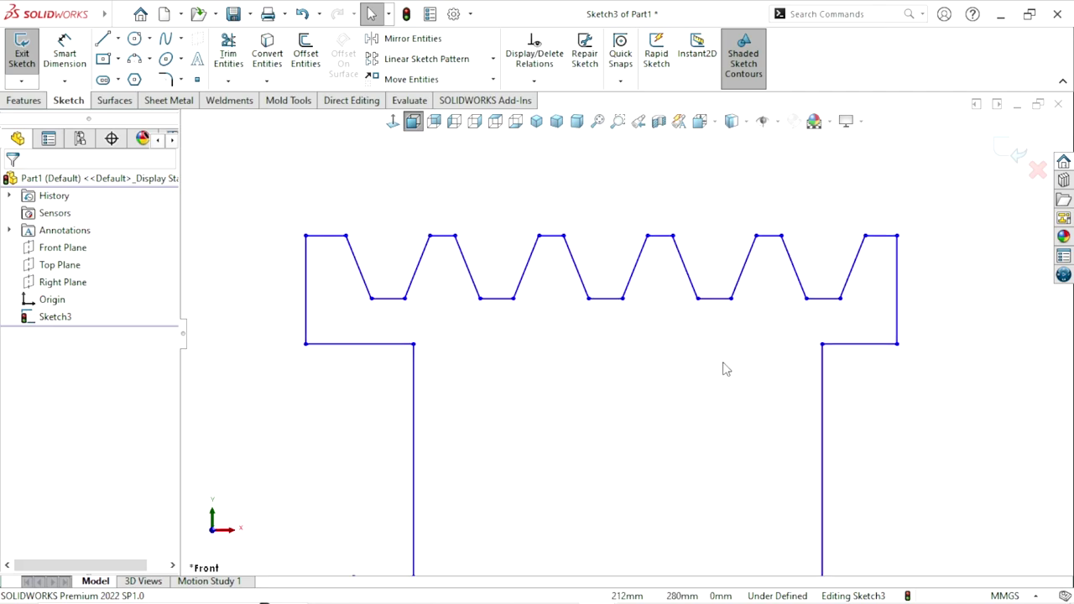
Add a Smart Dimension across the top width of the first groove.
left_click(65, 53)
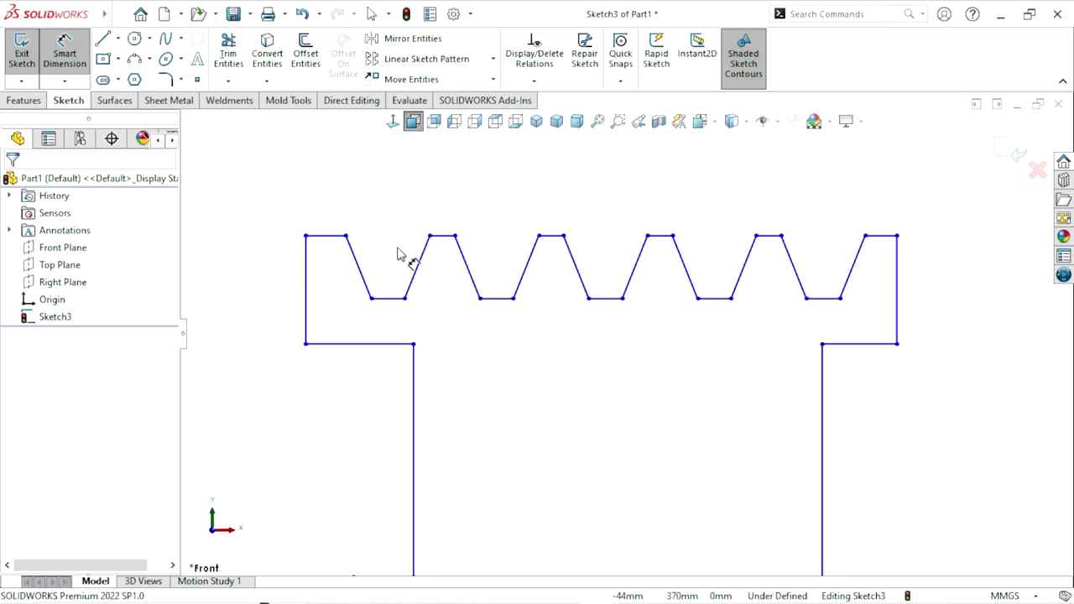
left_click(346, 236)
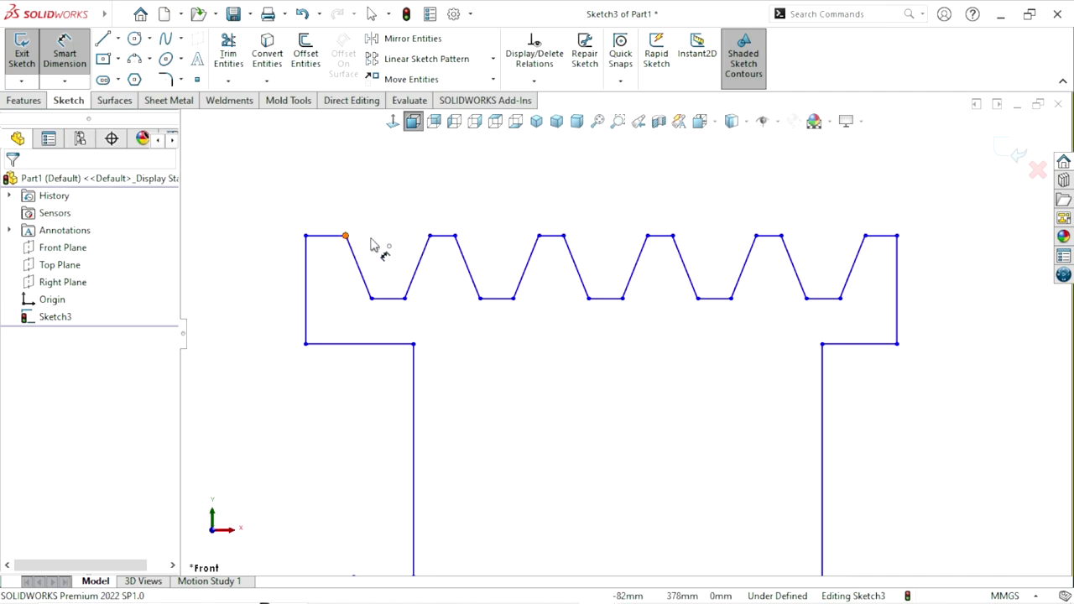
left_click(430, 236)
left_click(389, 199)
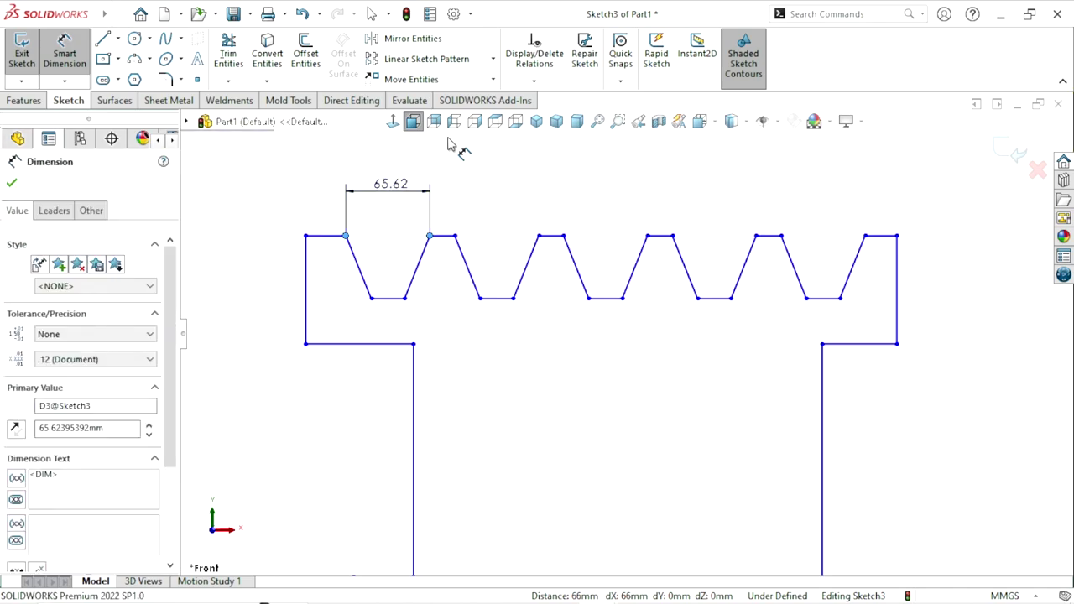
type("25")
key("Return")
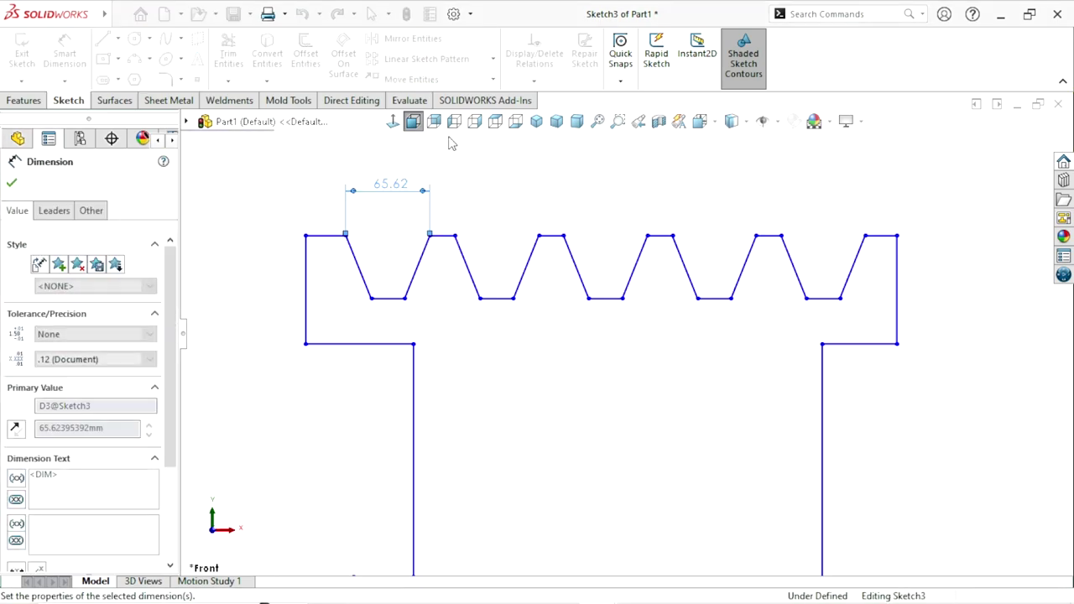
left_click(353, 269)
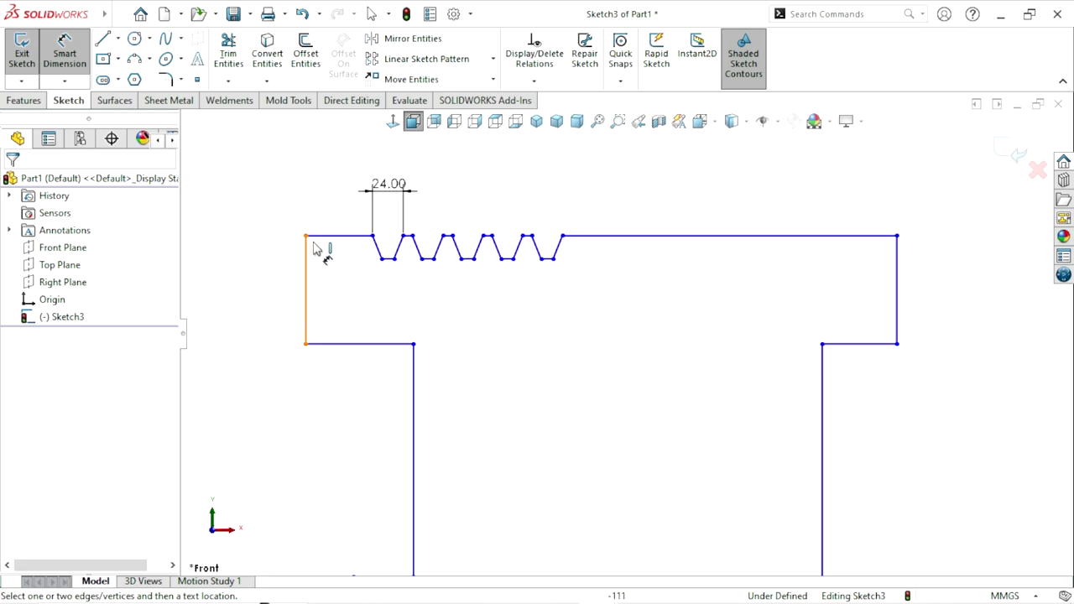
Dimension the top-left and top-right flat edges to 10 mm each.
left_click(325, 236)
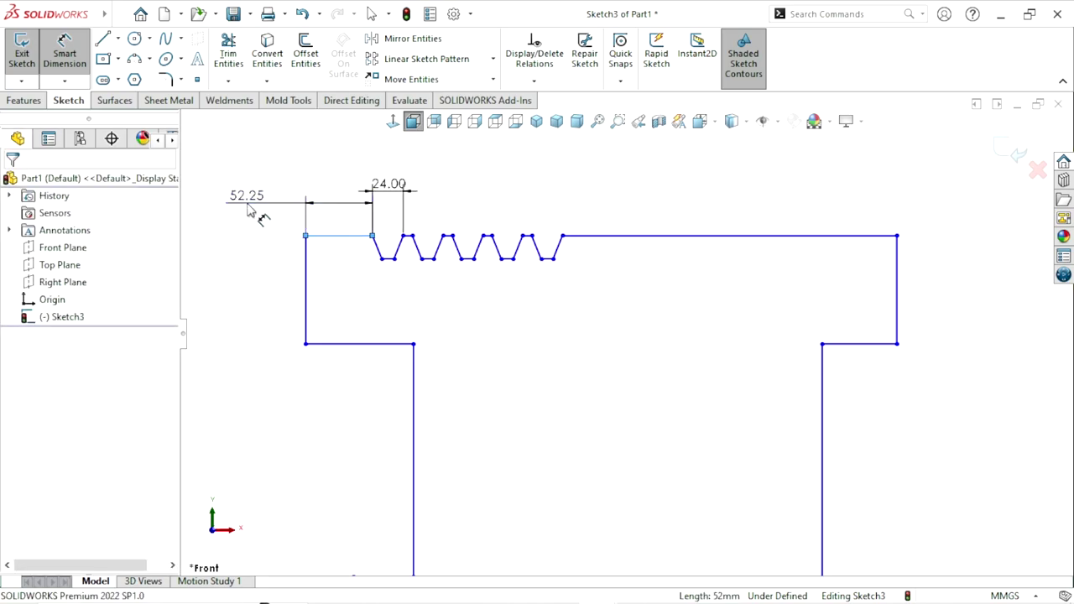
left_click(249, 210)
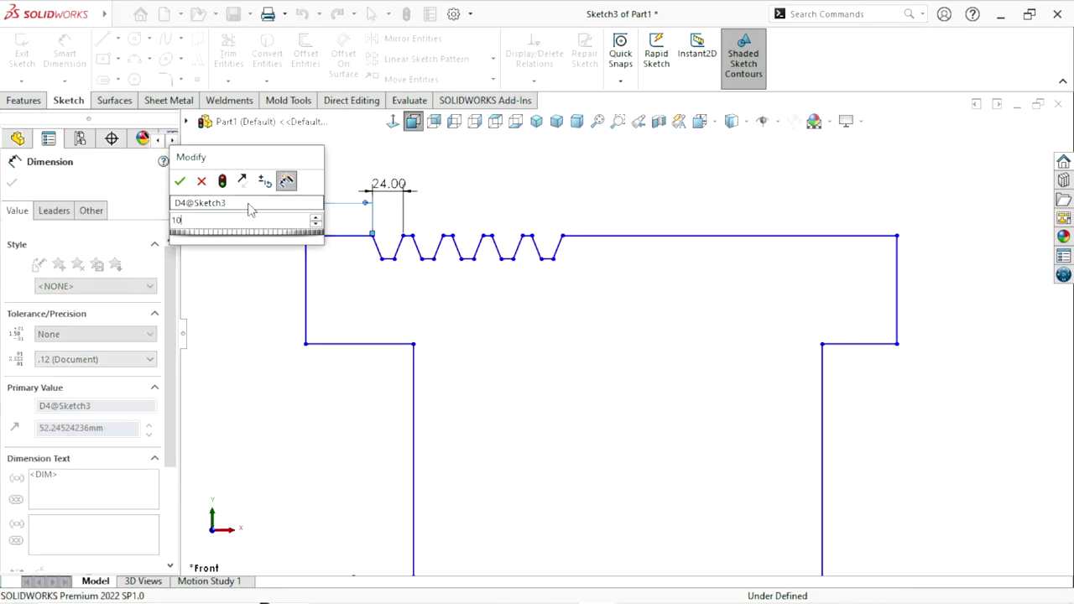
type("10")
key("Return")
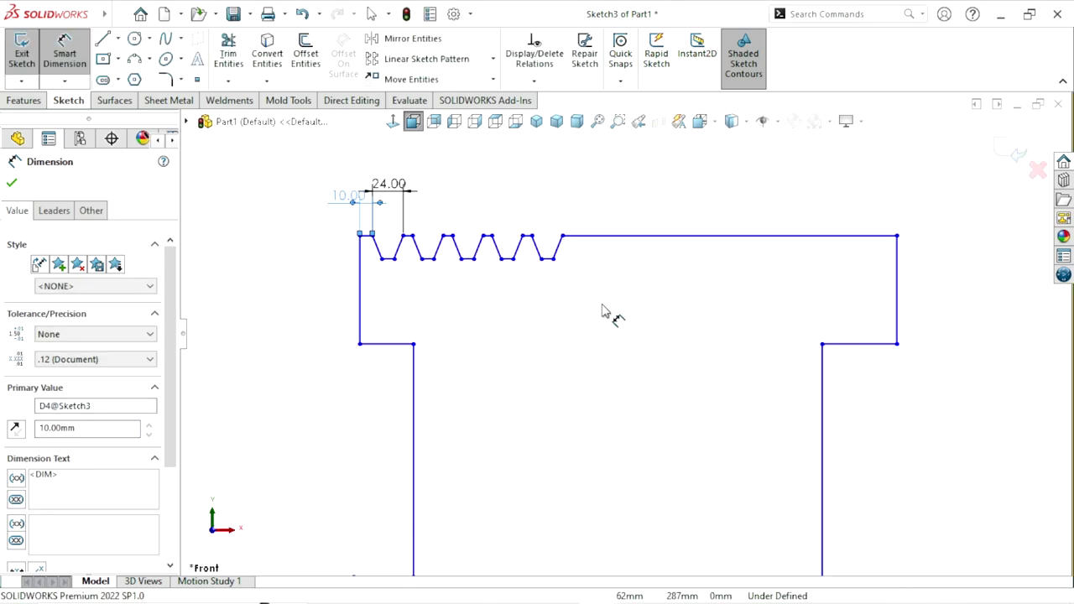
left_click(654, 277)
left_click(735, 236)
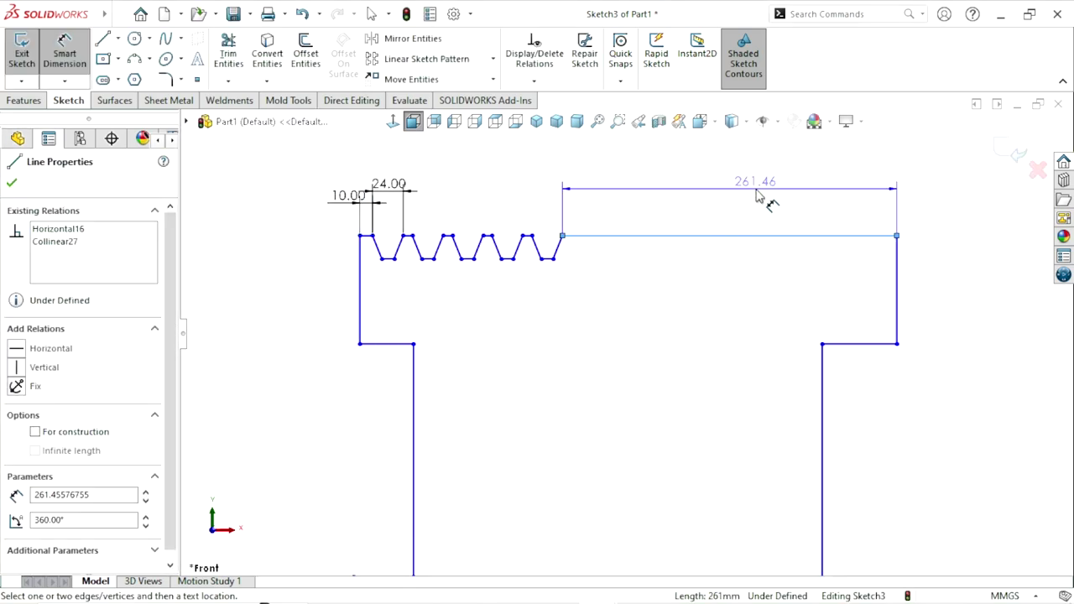
left_click(756, 194)
type("10")
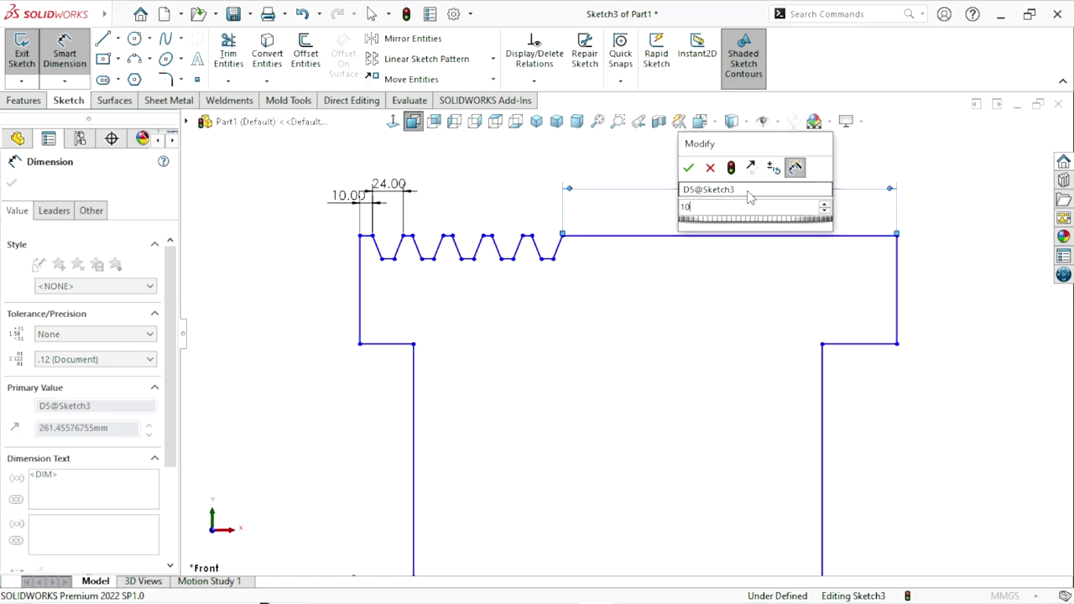
key("Return")
type("10")
key("Return")
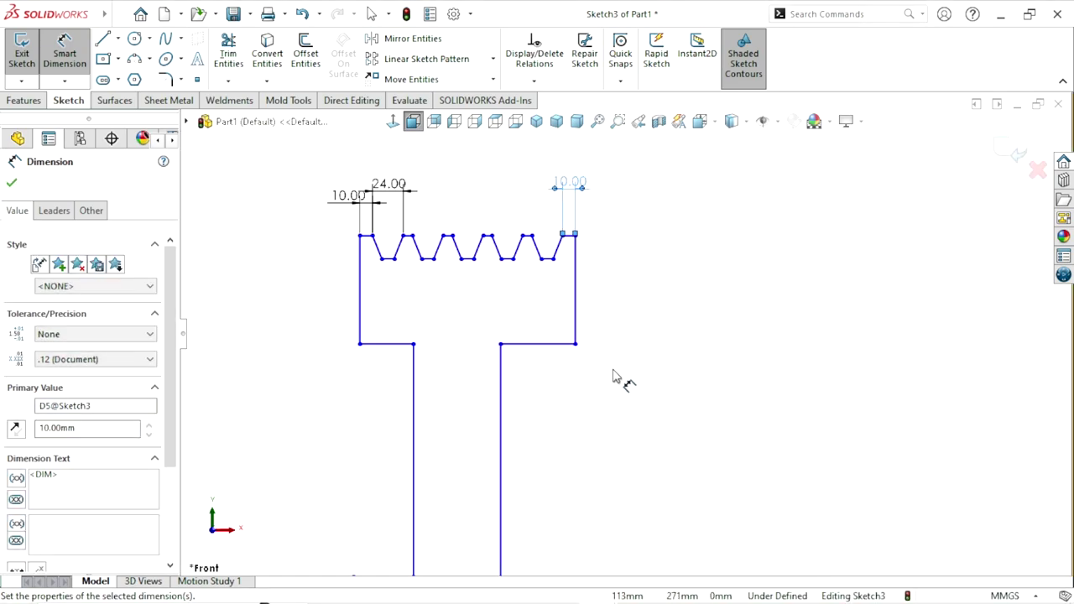
left_click(579, 403)
key("z")
scroll(470, 299, "down", 1)
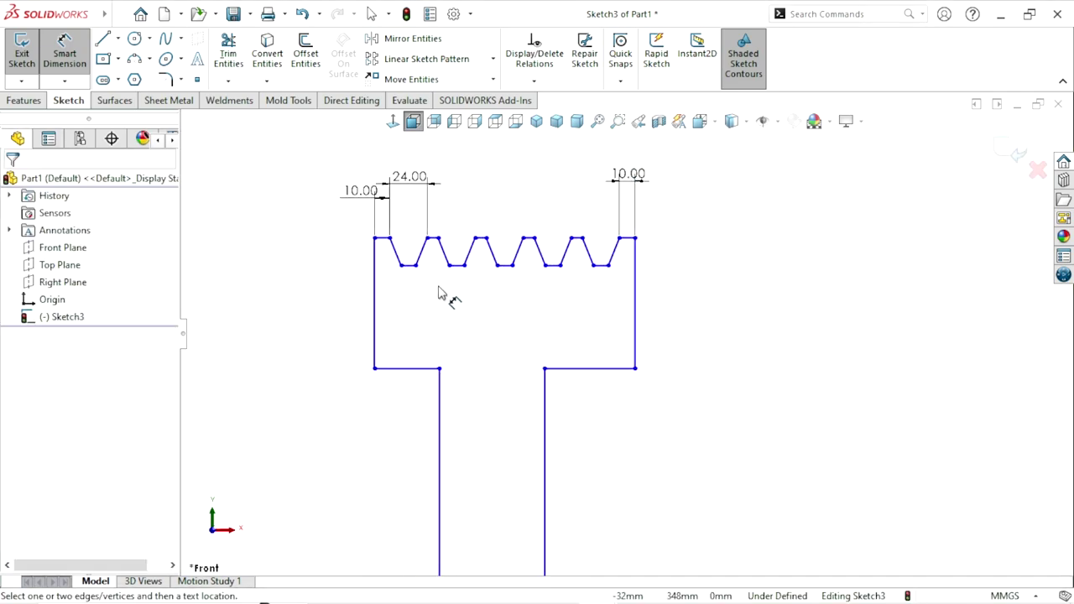
scroll(439, 297, "down", 2)
Dimension the groove depth to 22.5, the groove bottom line to 6.5 and the tooth-top flat to 4.
left_click(377, 220)
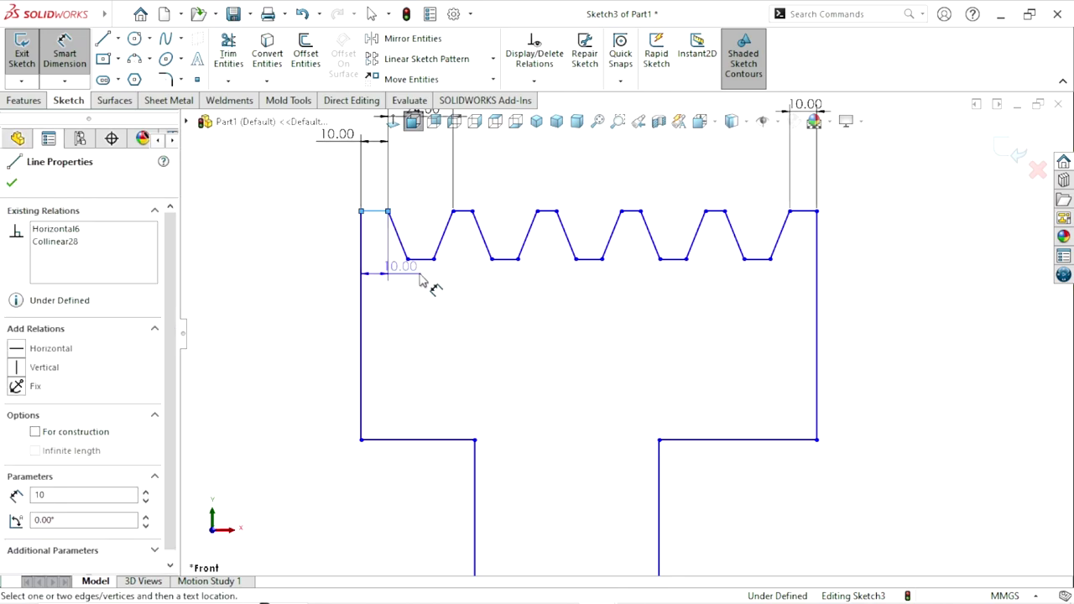
left_click(422, 262)
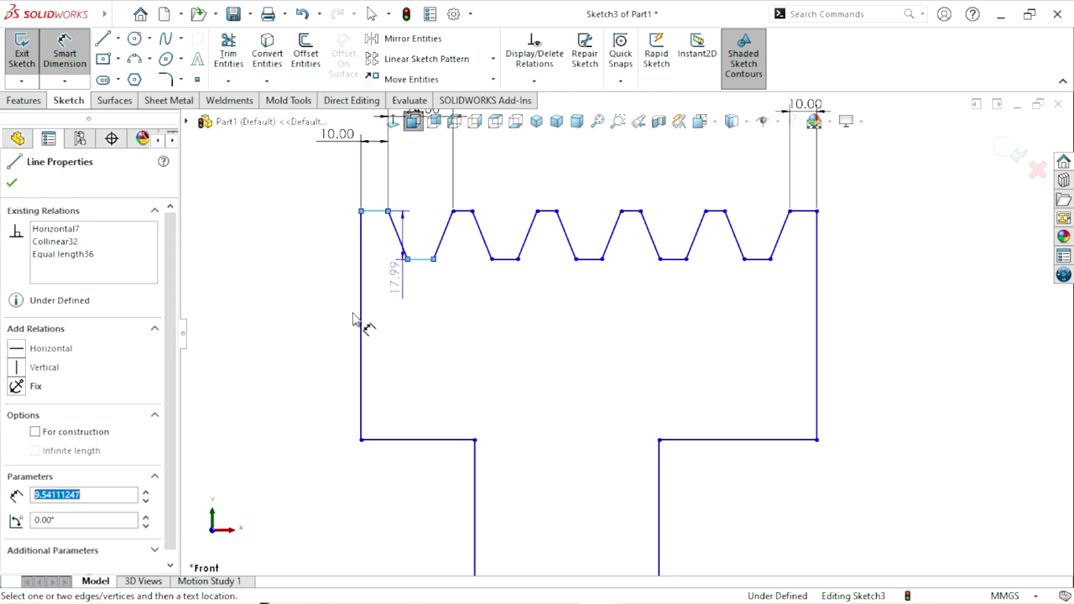
left_click(277, 309)
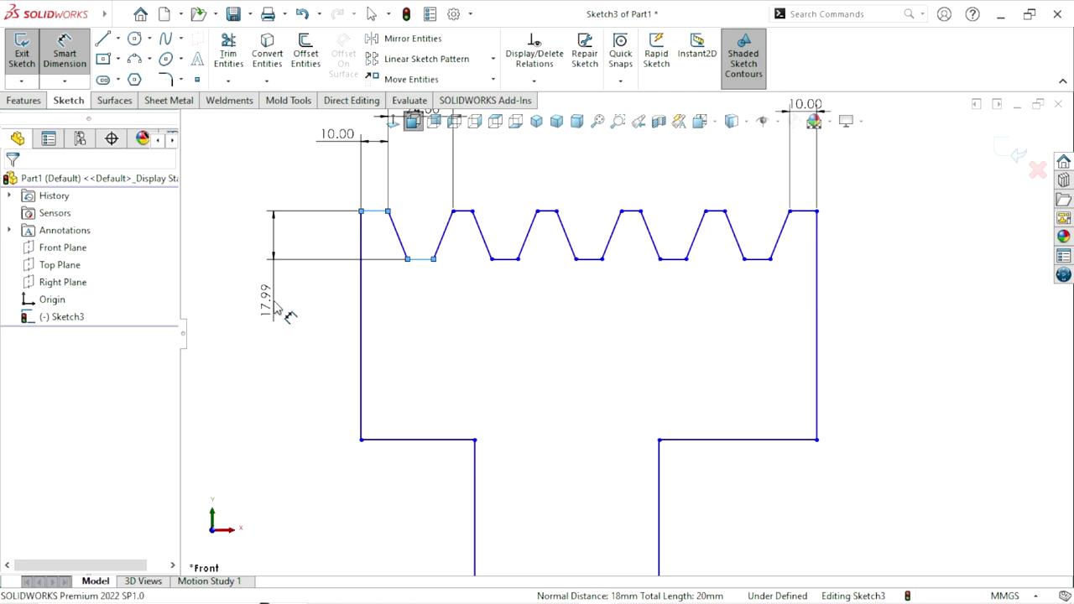
type("22.5")
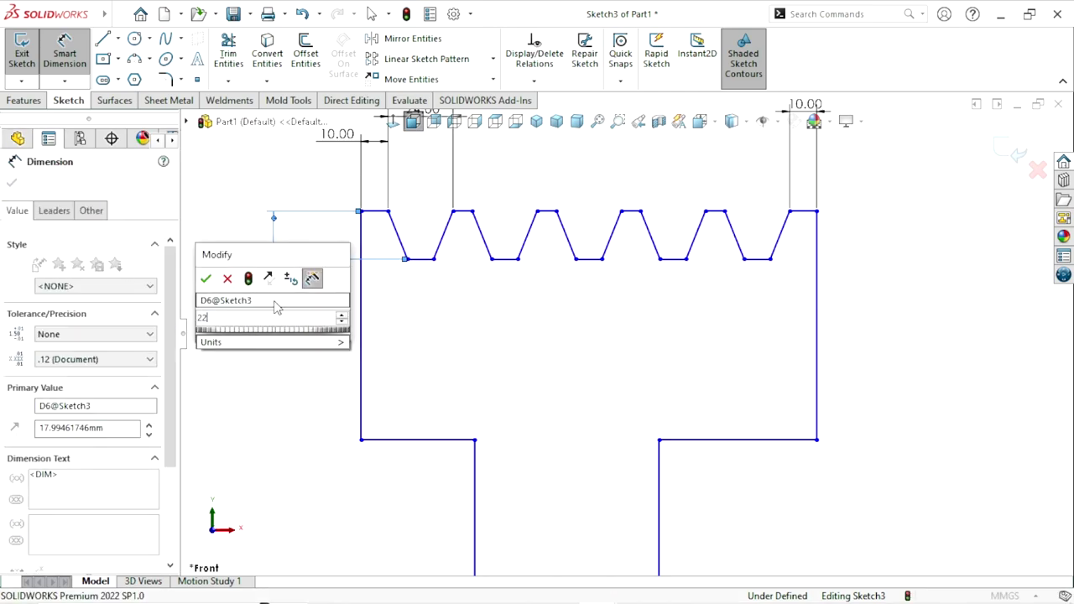
key("Escape")
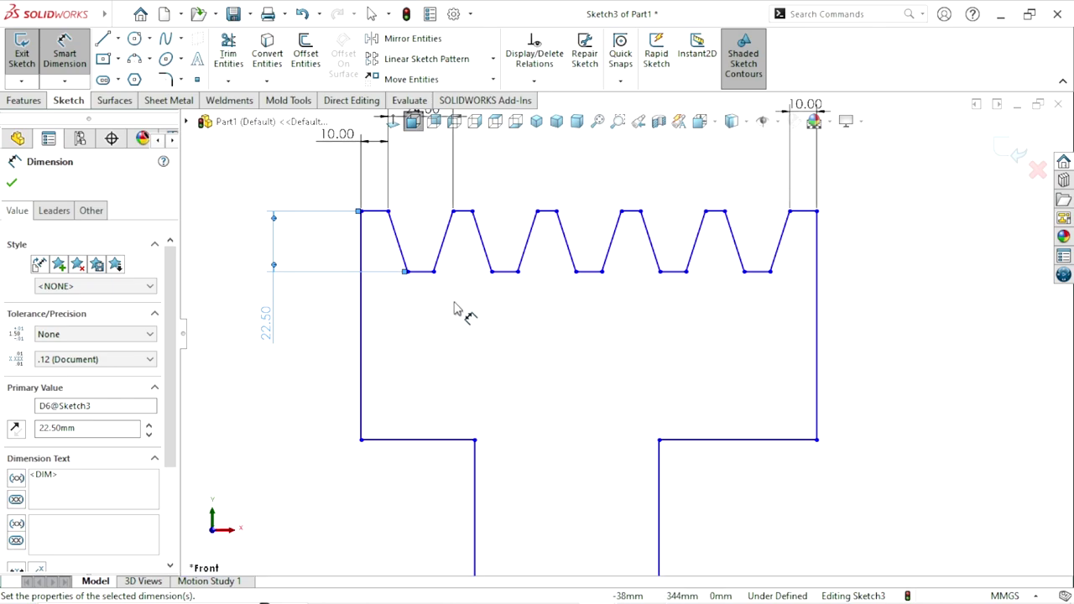
left_click(423, 275)
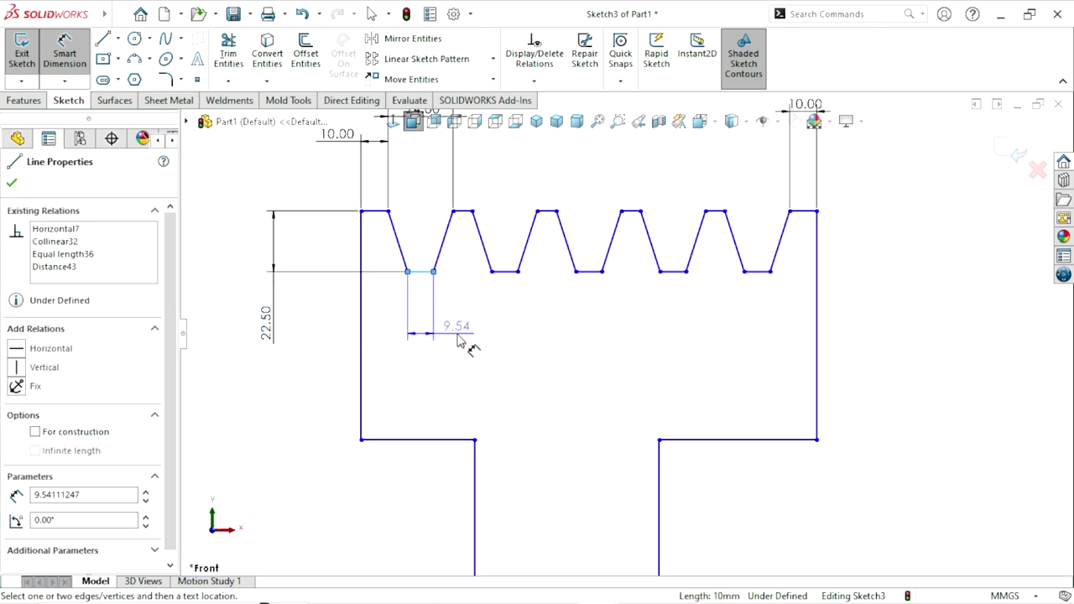
left_click(459, 340)
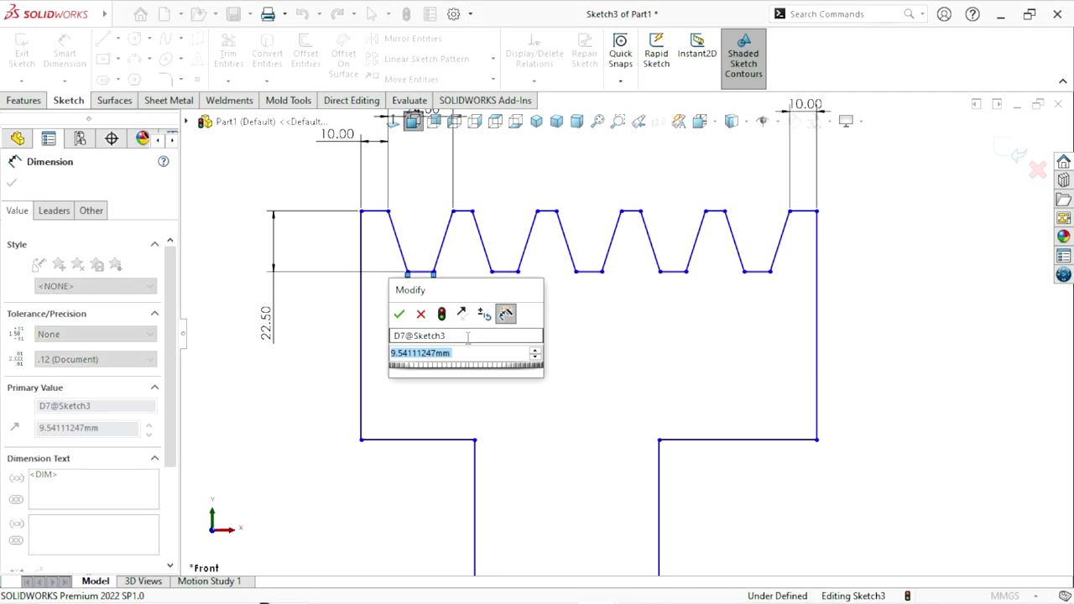
type("6.5")
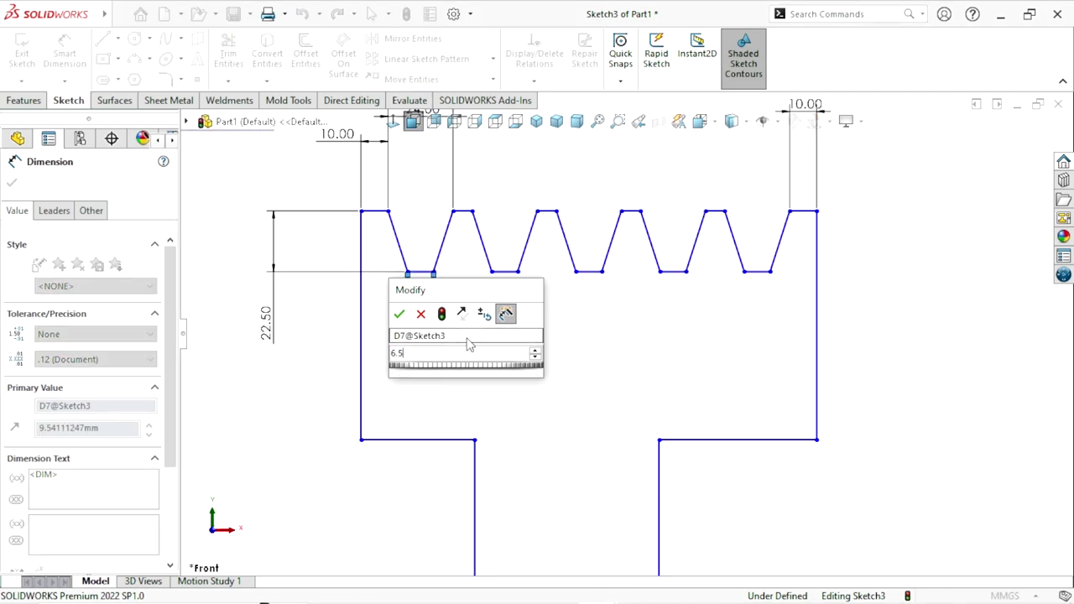
key("Return")
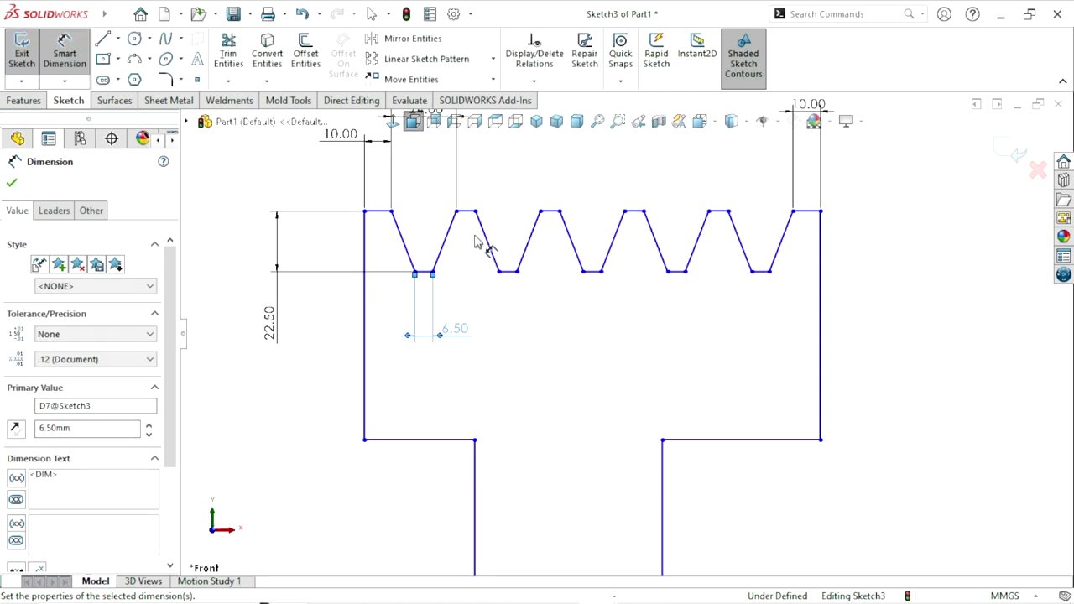
left_click(465, 213)
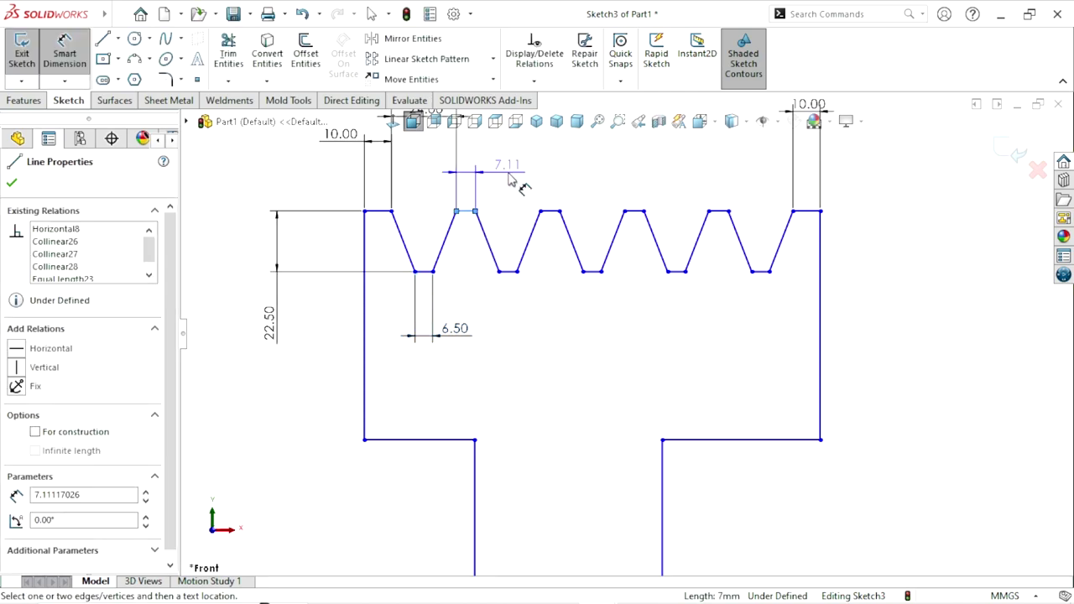
left_click(508, 178)
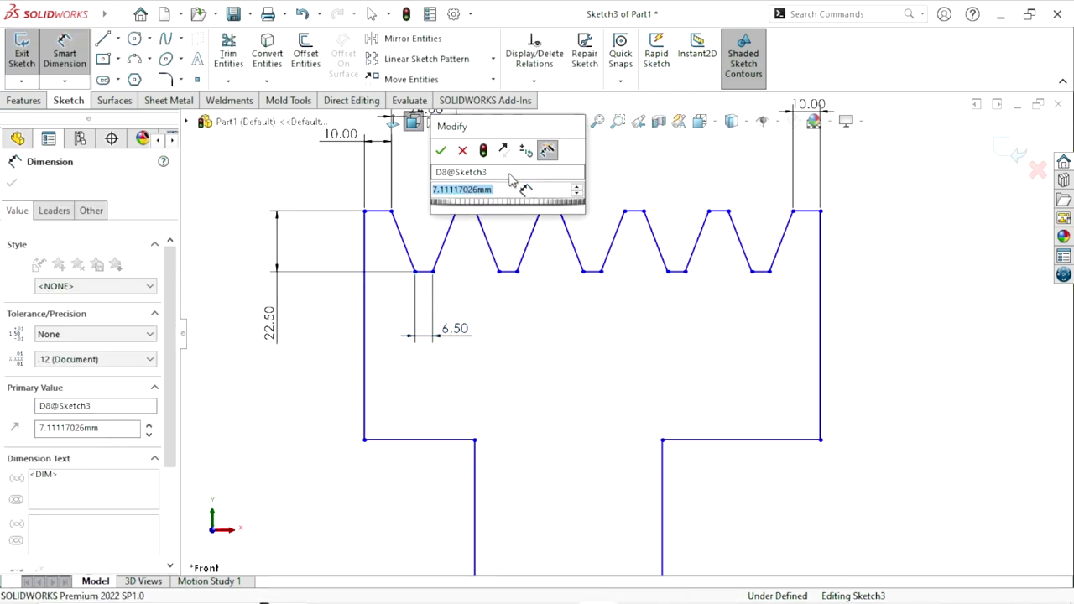
type("4")
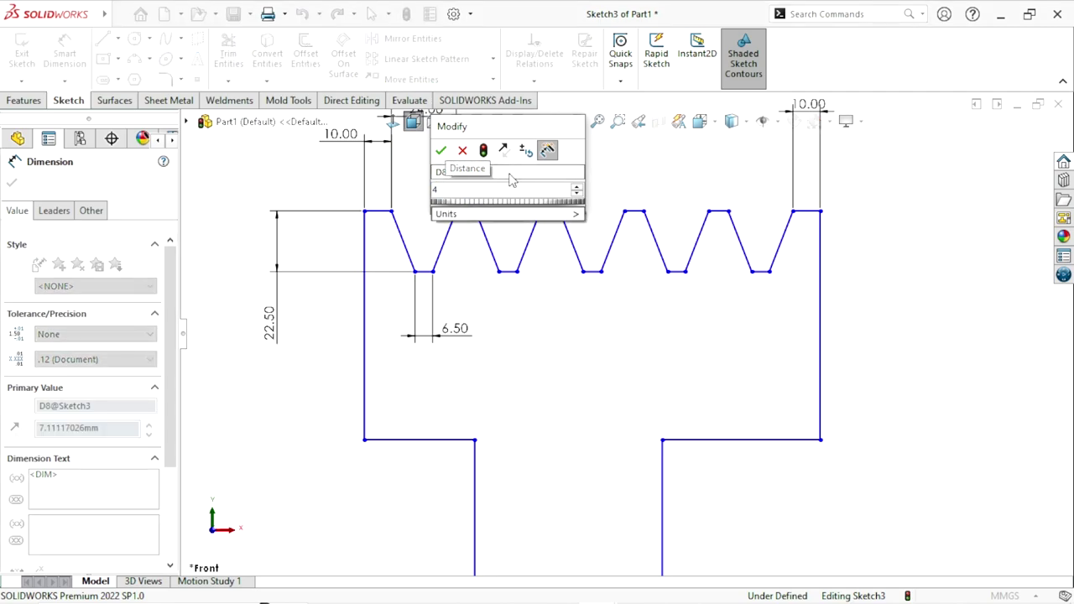
key("Return")
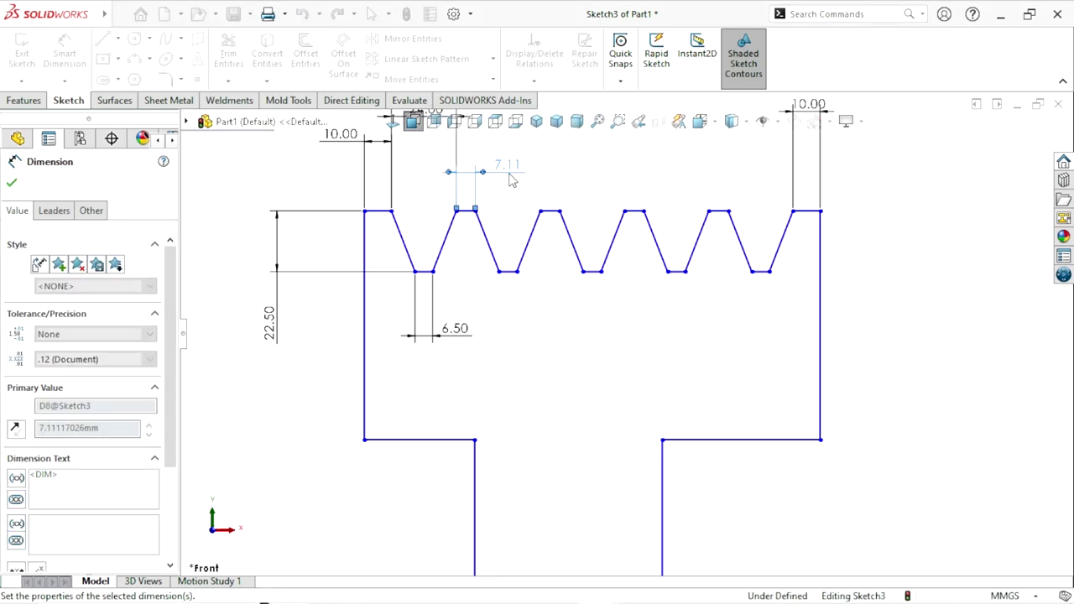
Dimension the gap between the web's left and right vertical sides as 50 mm.
left_click(571, 389)
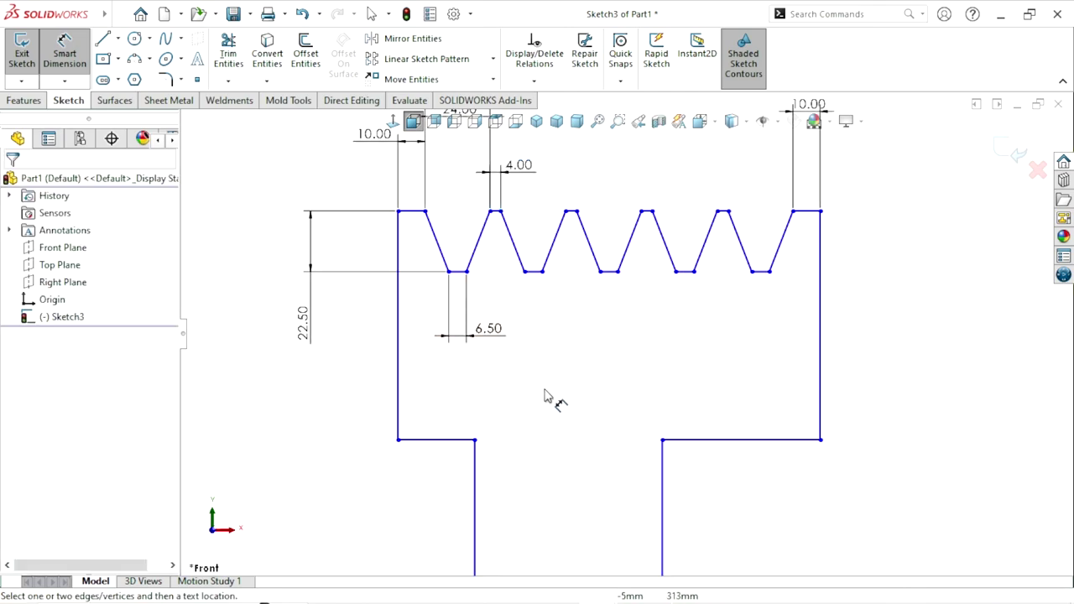
scroll(638, 344, "up", 3)
scroll(707, 301, "down", 2)
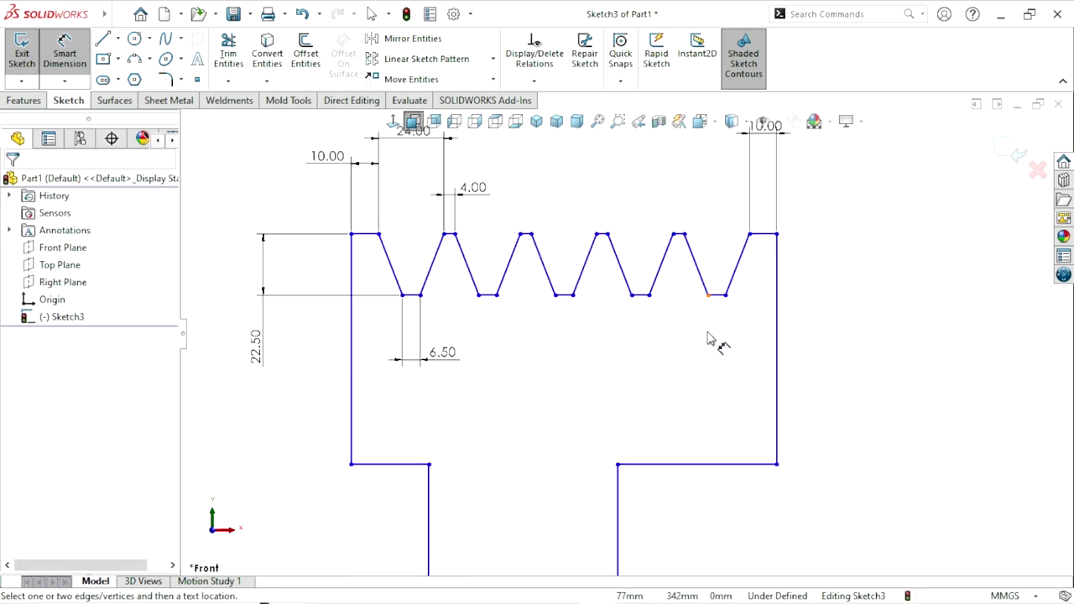
scroll(707, 338, "up", 1)
scroll(697, 338, "down", 1)
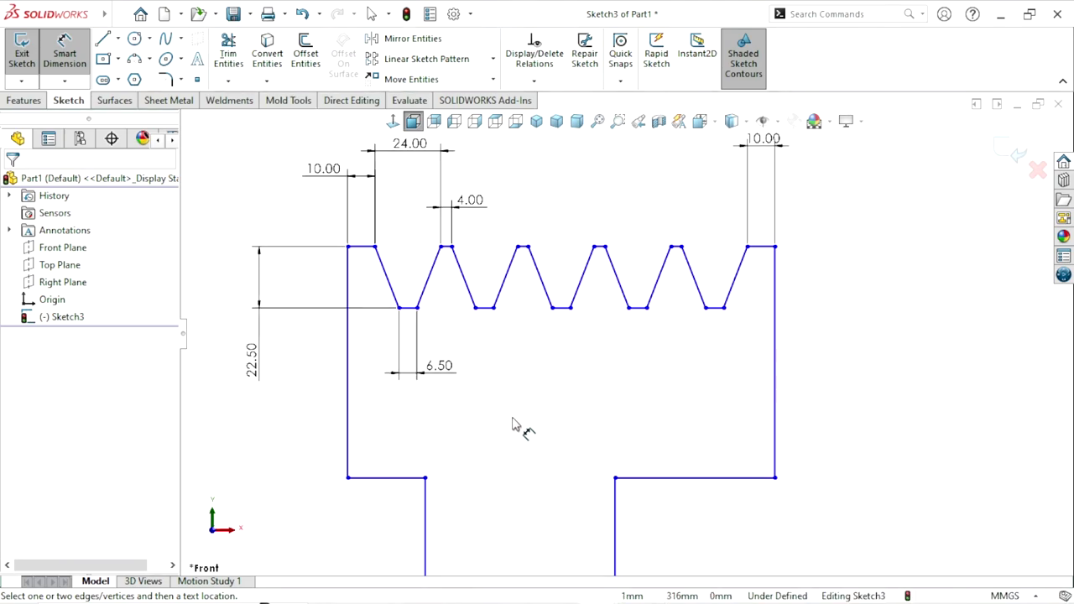
scroll(587, 426, "up", 5)
scroll(617, 432, "down", 2)
scroll(629, 439, "down", 2)
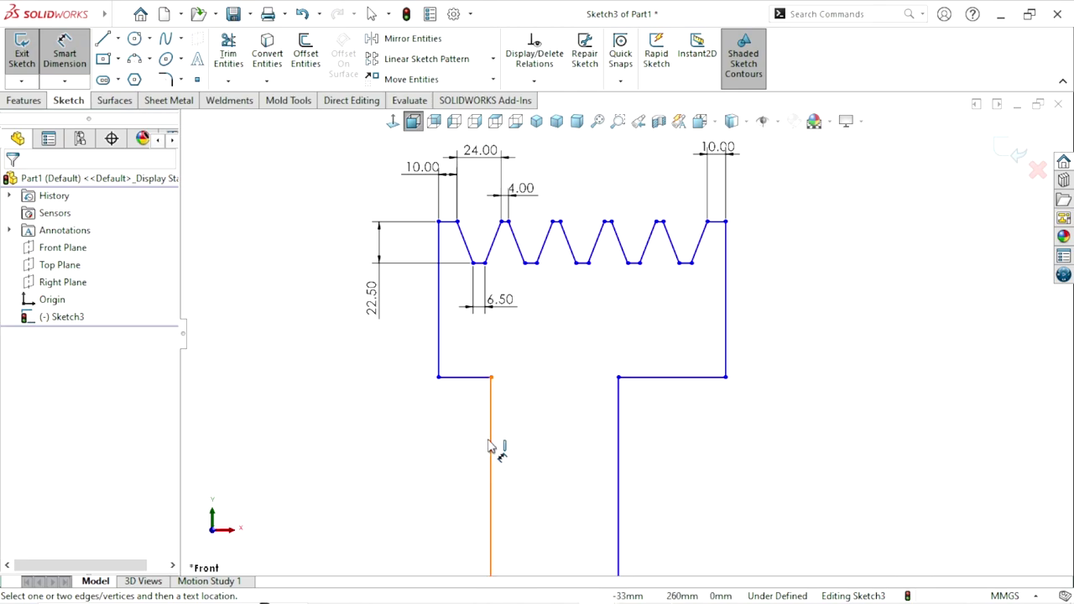
left_click(491, 447)
left_click(619, 456)
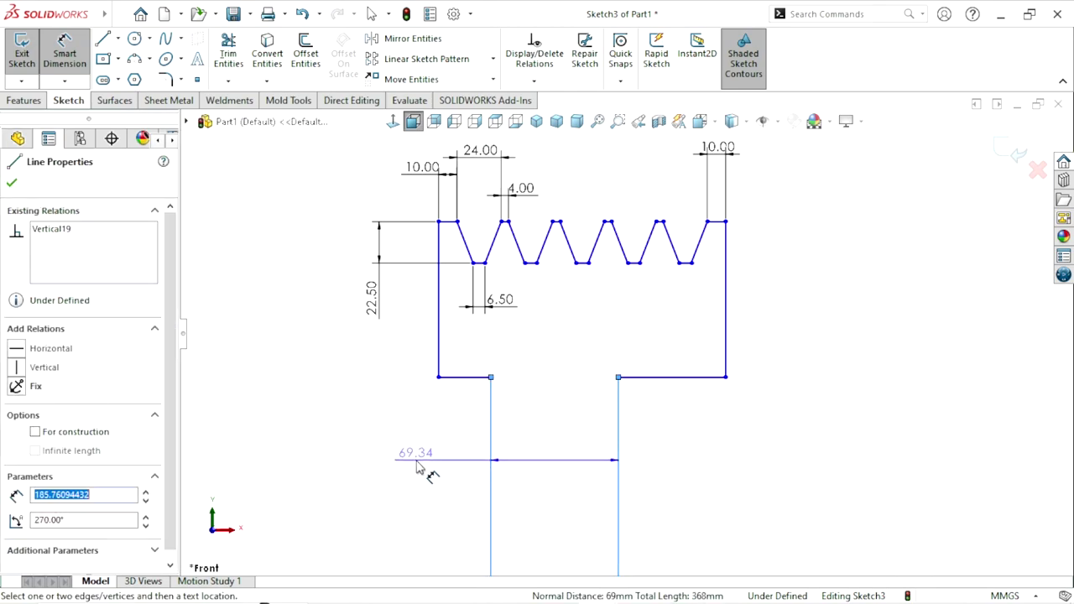
left_click(417, 467)
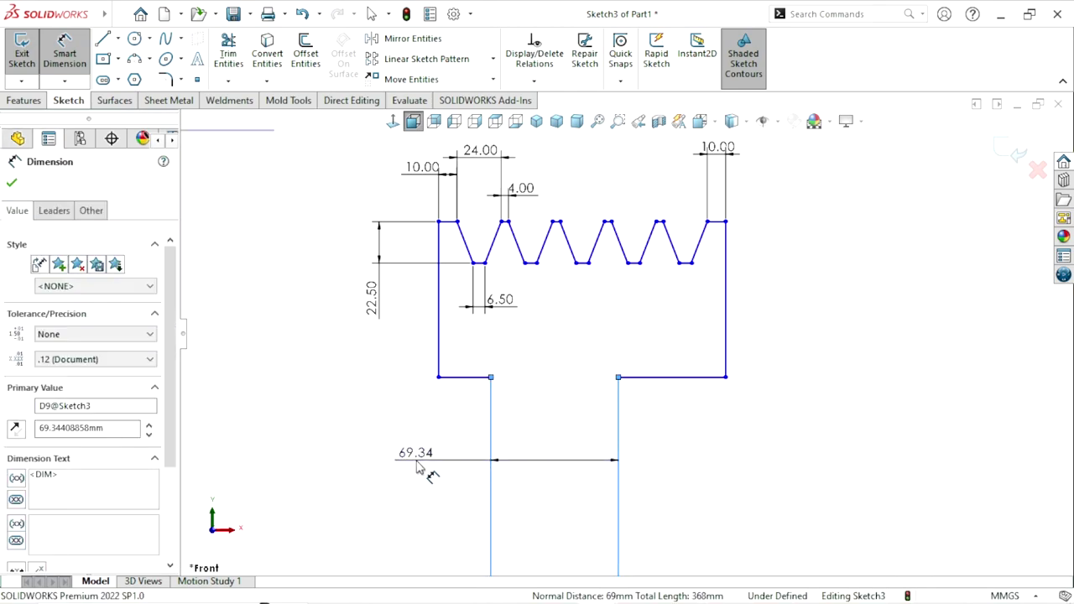
type("60")
key("Escape")
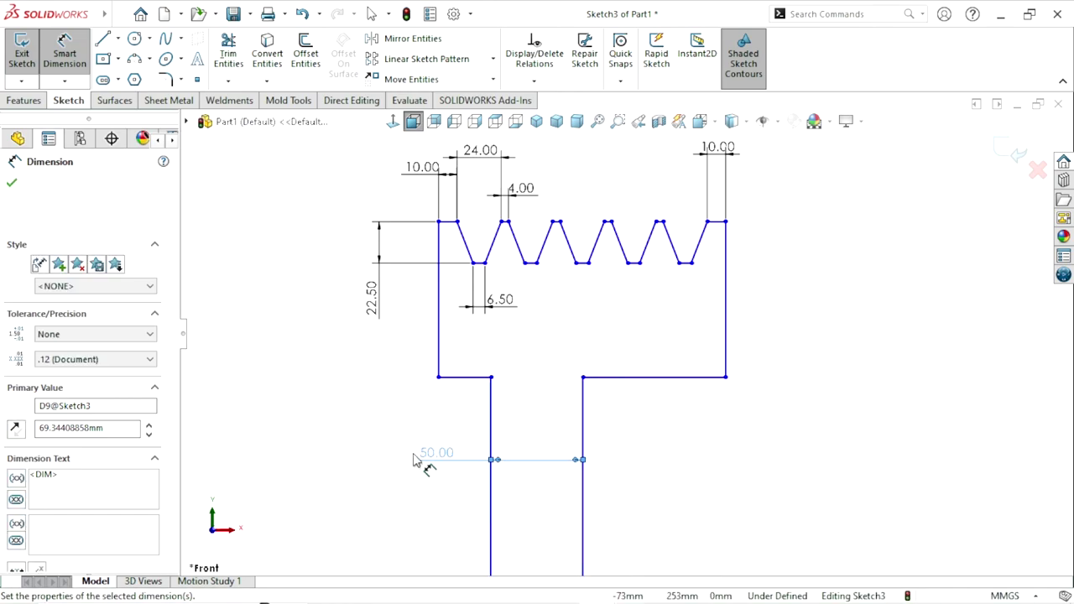
scroll(601, 496, "up", 4)
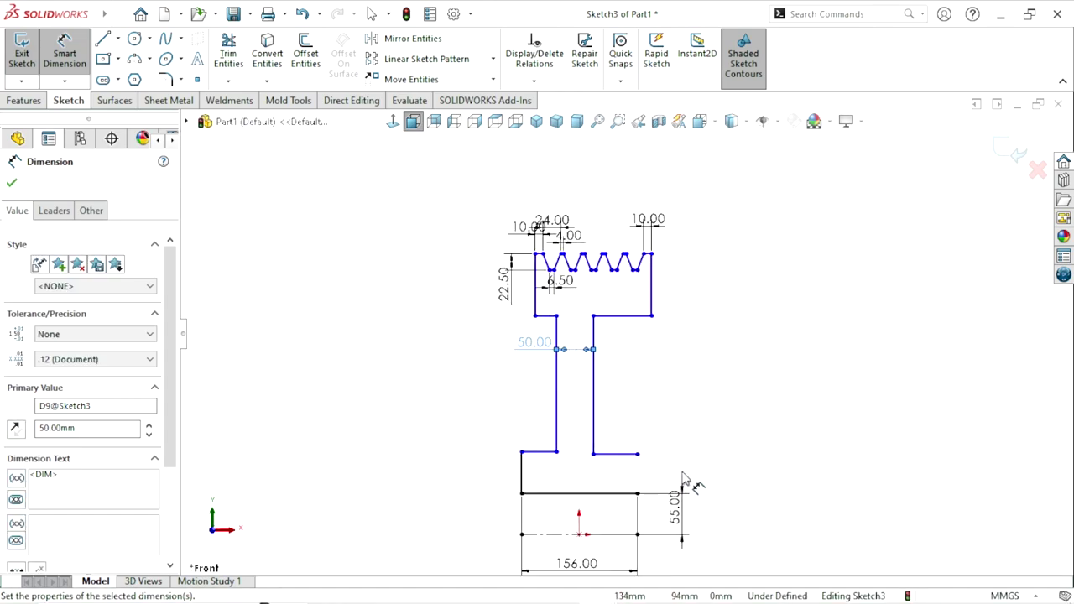
scroll(659, 430, "down", 1)
Draw a vertical line from the hub's open end down to the lower corner to close the profile.
key("Escape")
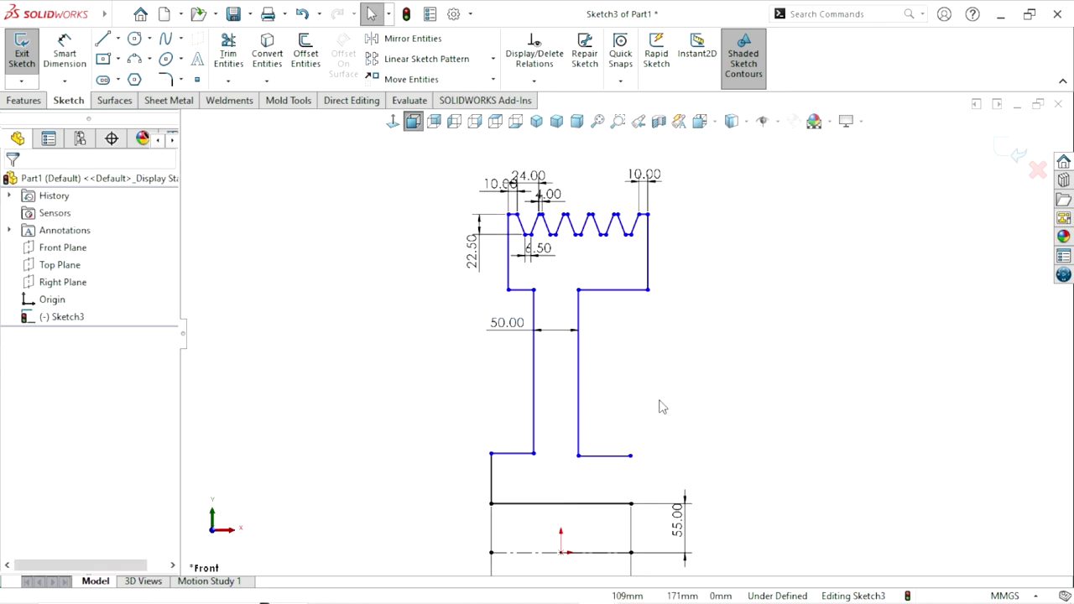
scroll(660, 403, "down", 1)
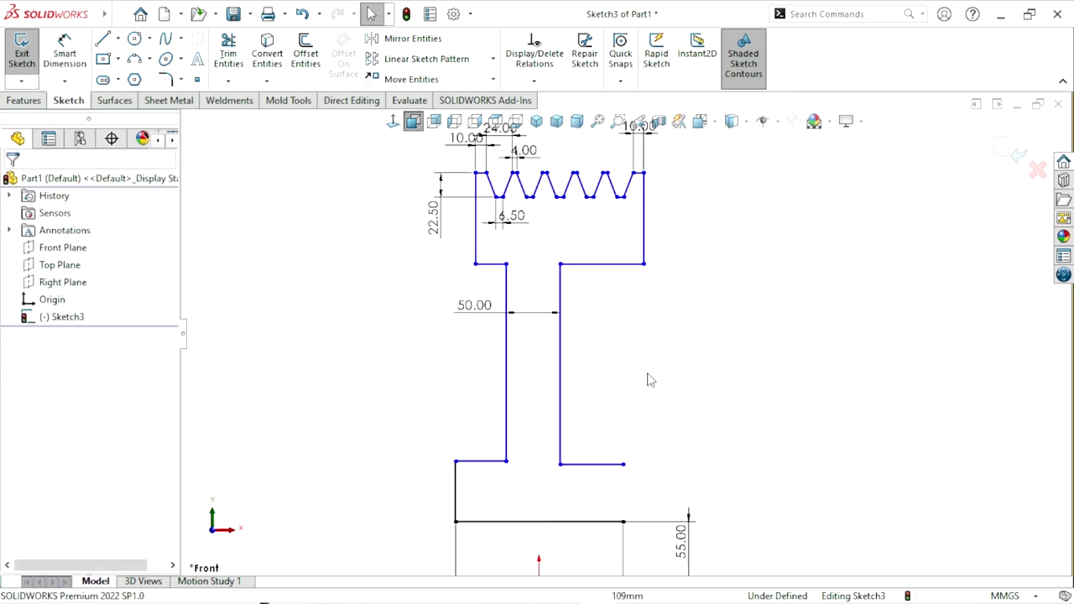
left_click(102, 39)
left_click(622, 464)
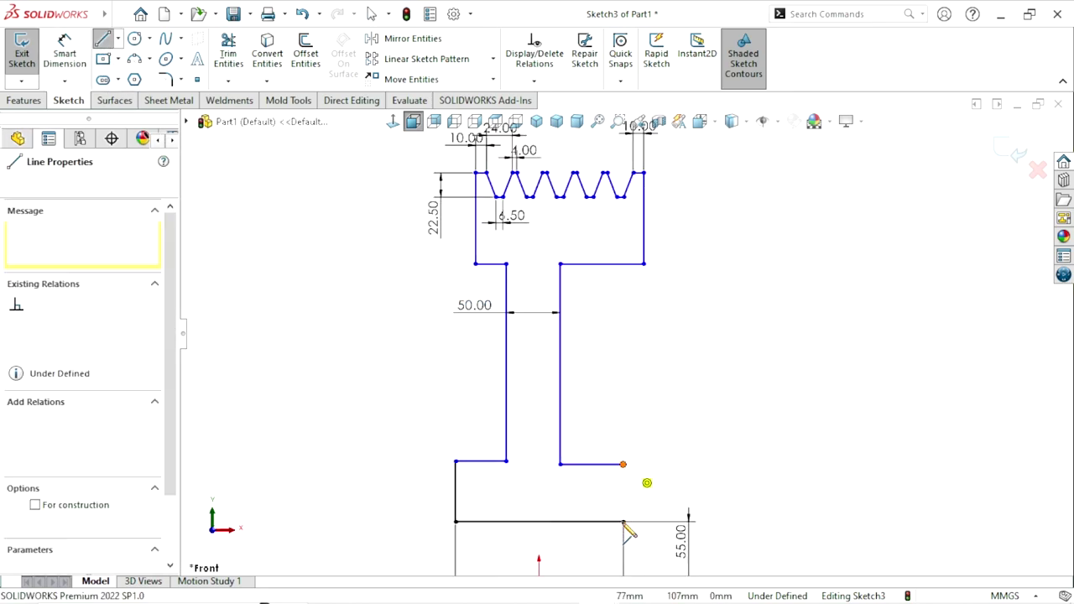
left_click(623, 522)
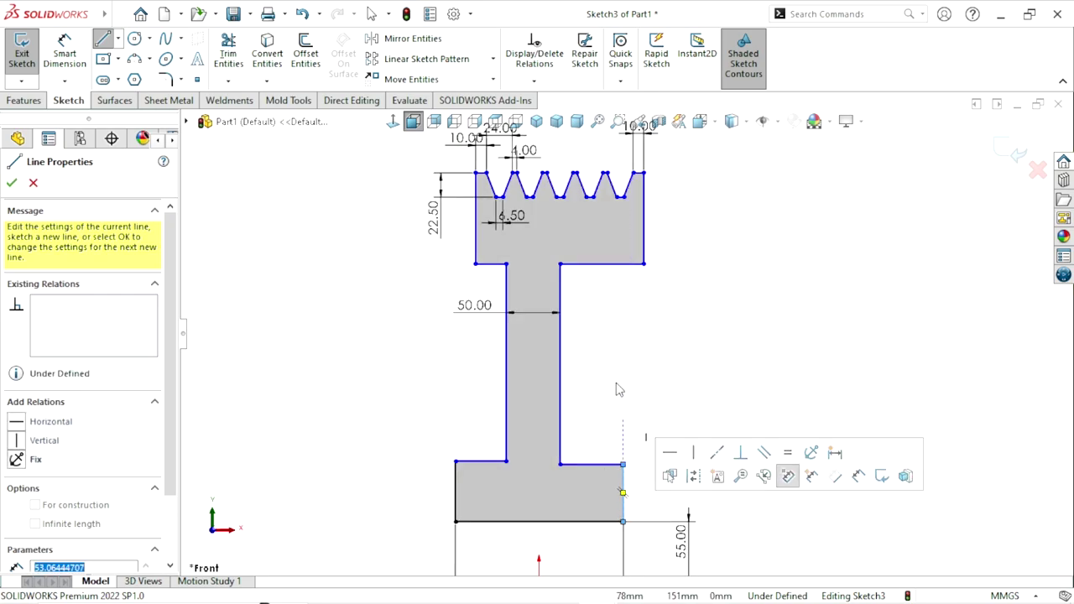
right_click(688, 364)
left_click(674, 352)
Make the rim's right edge collinear with the hub's right edge.
middle_click_drag(675, 262, 658, 258, "ctrl")
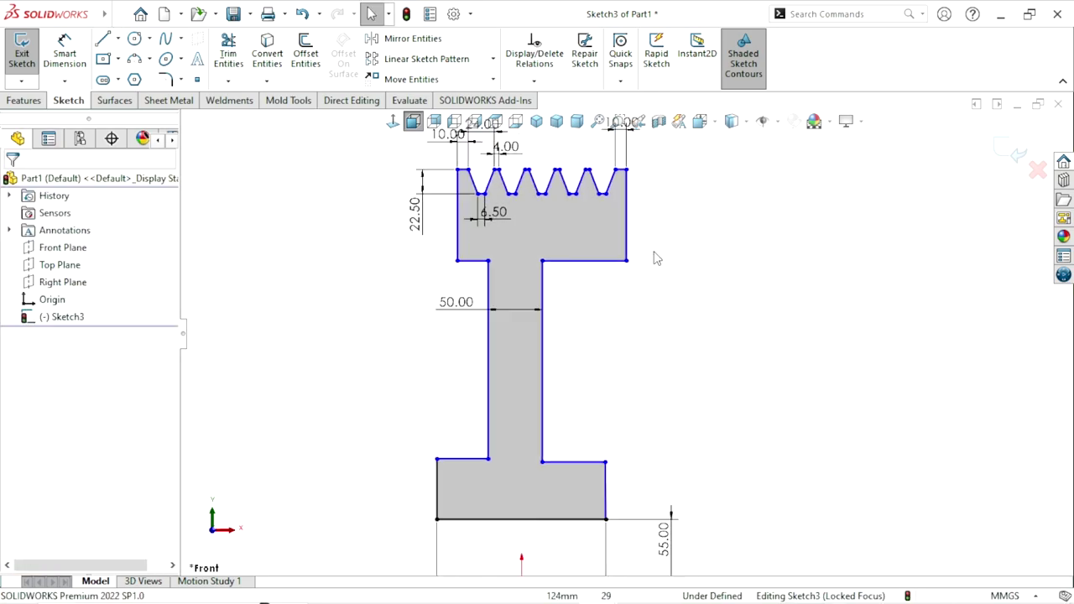
left_click(627, 235)
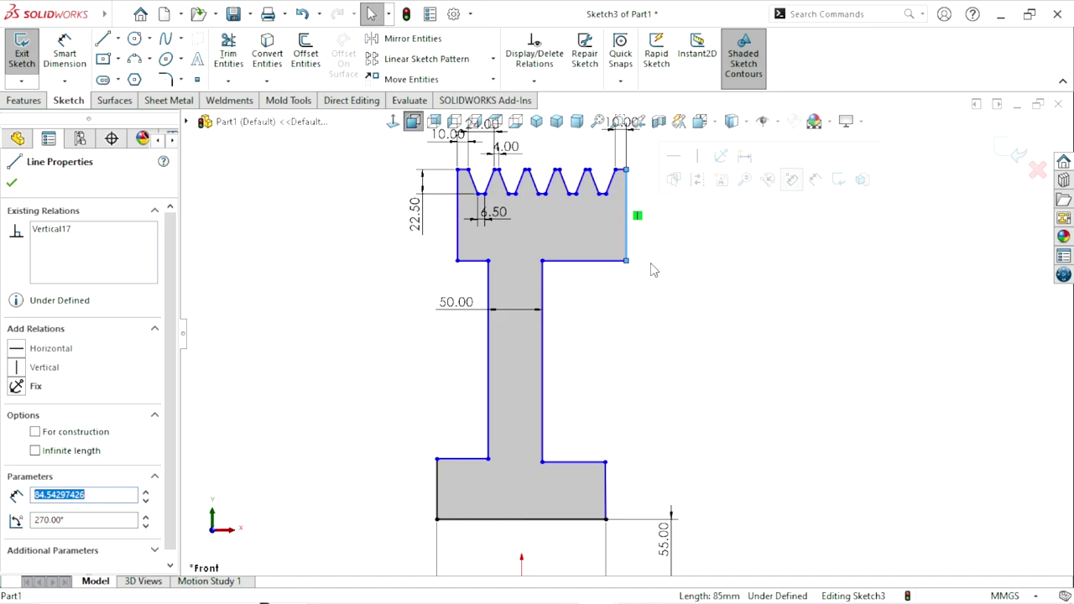
left_click(608, 495, "ctrl")
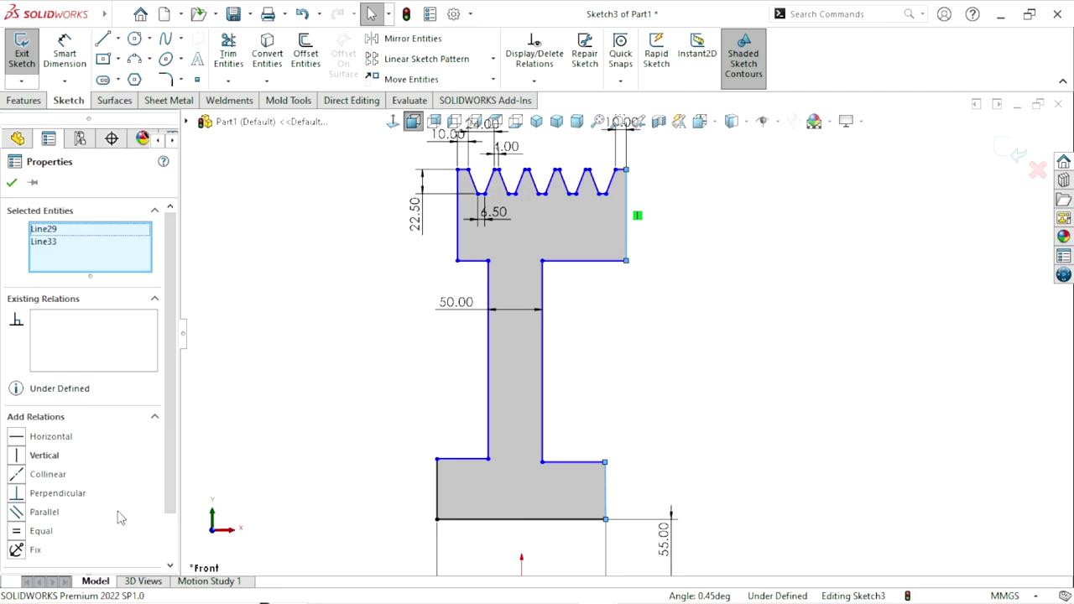
left_click(24, 478)
Confirm the collinear relation and dismiss an accidental new-document prompt.
left_click(12, 182)
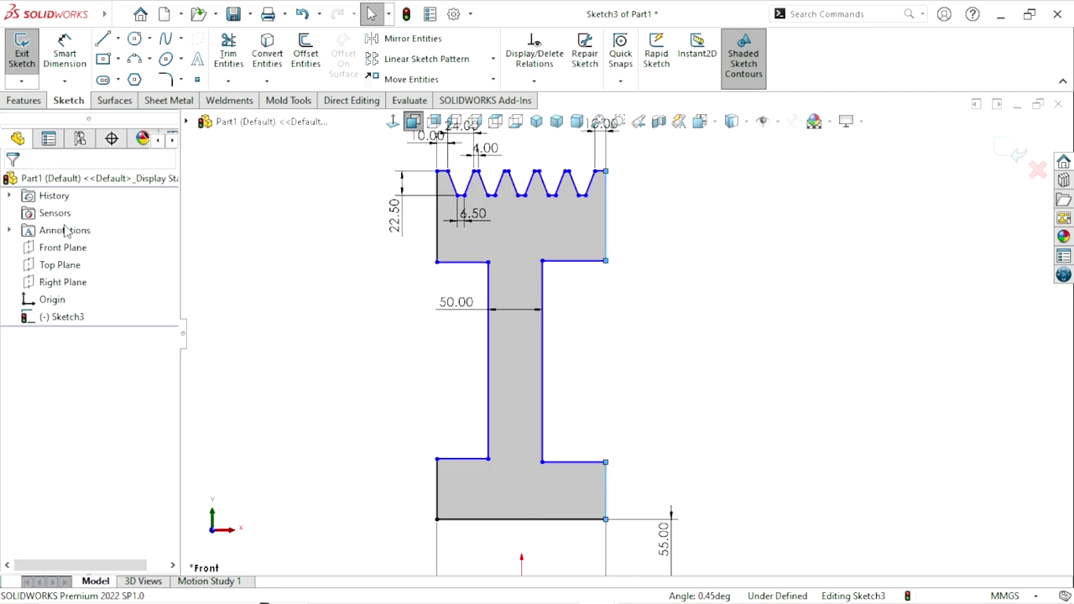
scroll(344, 356, "up", 1)
scroll(344, 351, "up", 2)
scroll(659, 390, "down", 1)
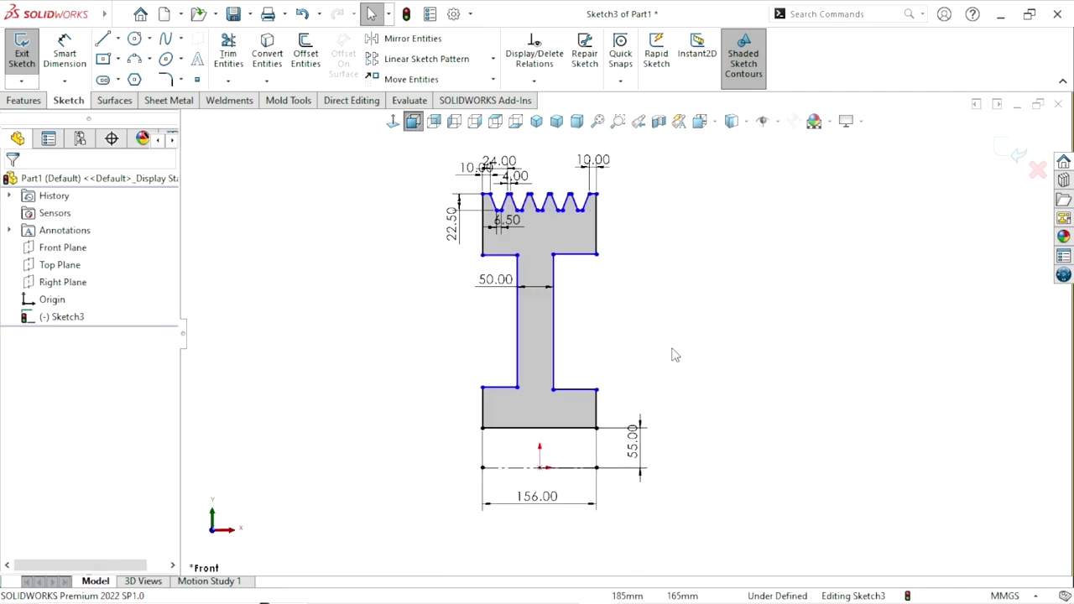
scroll(651, 340, "up", 1)
scroll(624, 328, "down", 1)
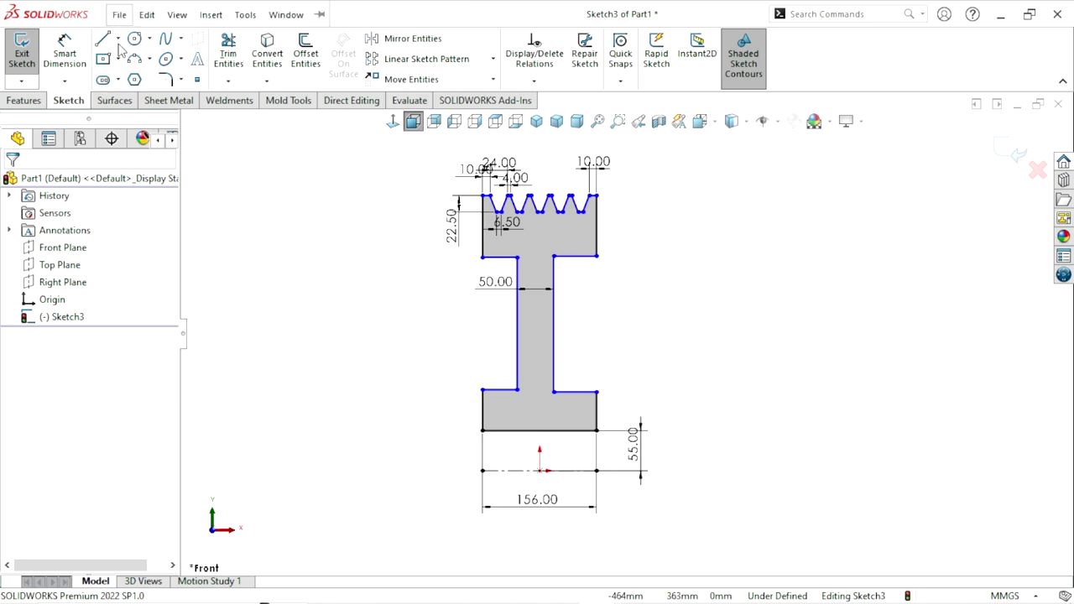
key("ctrl+n")
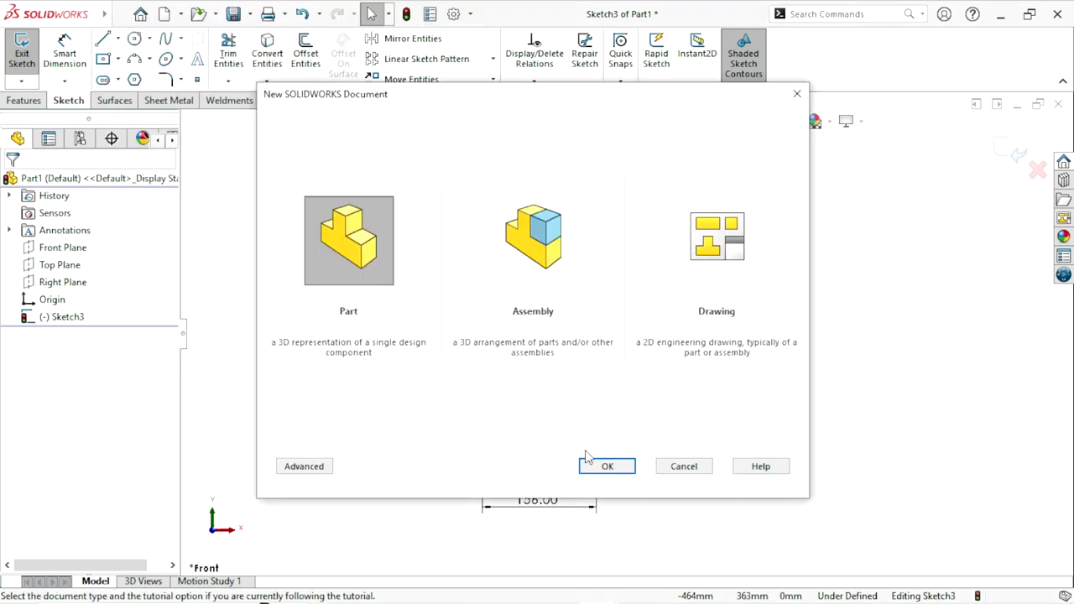
left_click(683, 467)
Draw a construction centreline from the origin up into the web.
left_click(119, 39)
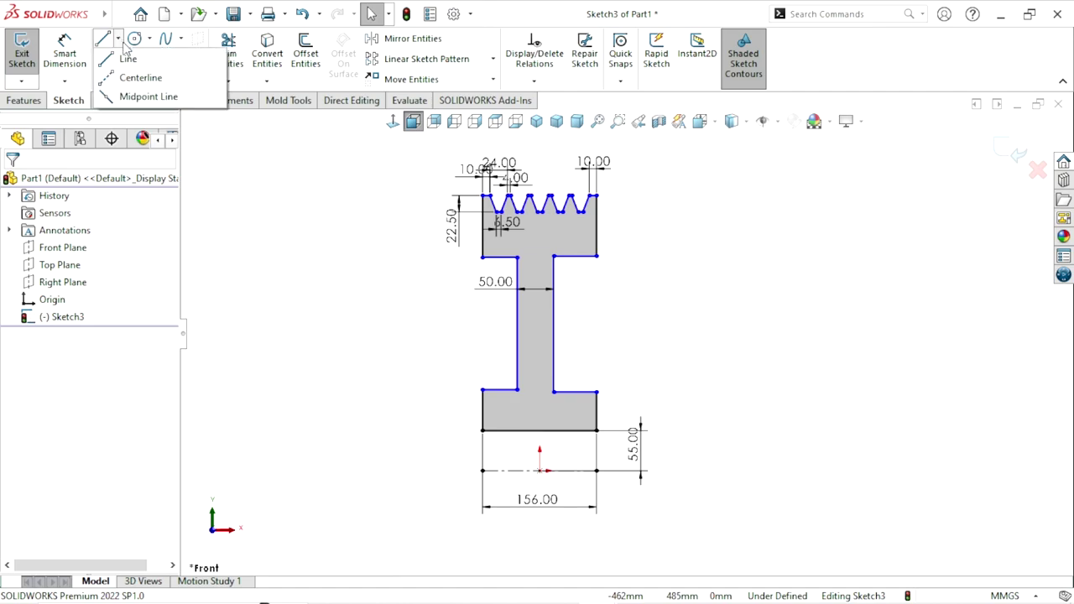
left_click(138, 75)
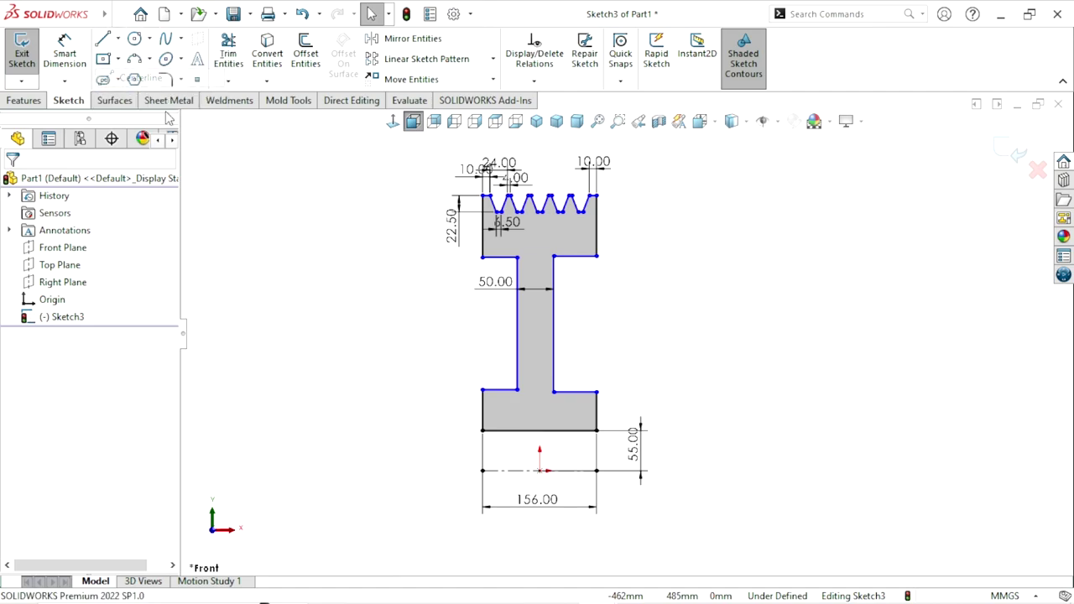
left_click(540, 468)
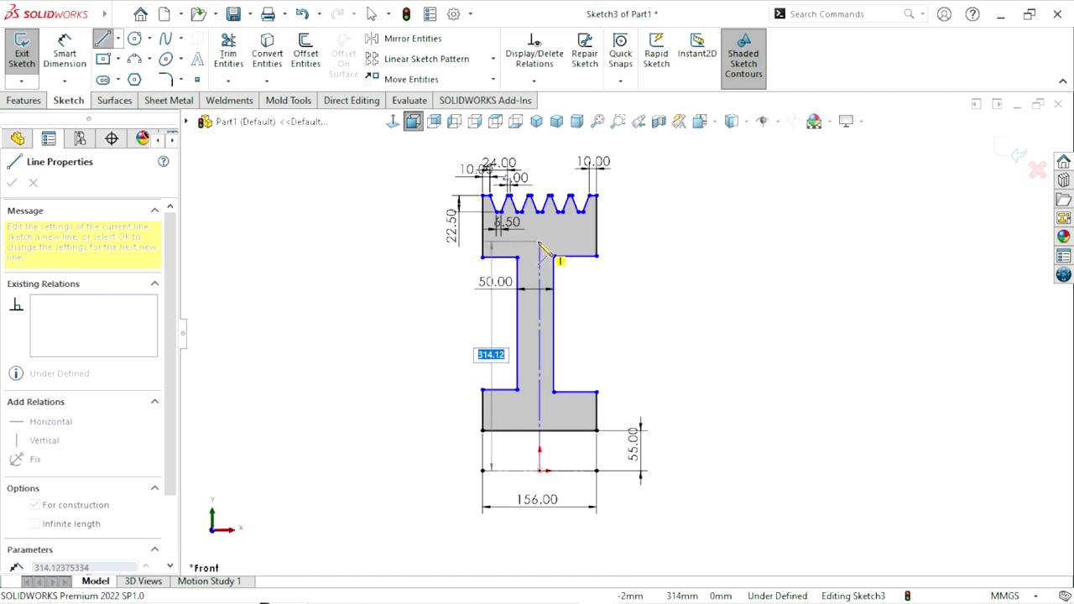
left_click(539, 242)
right_click(690, 294)
left_click(716, 274)
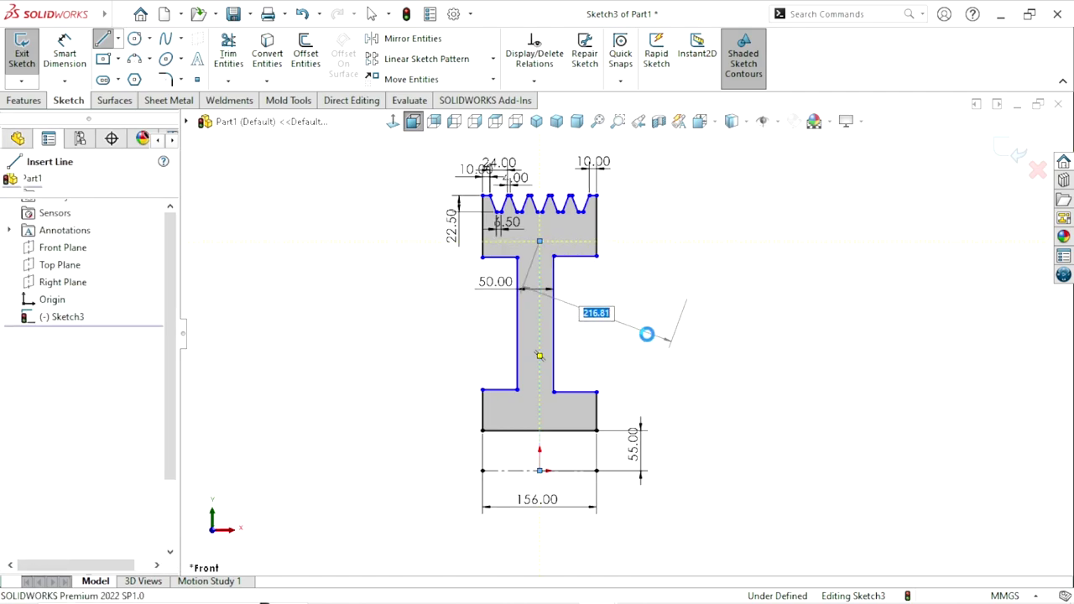
Make the centreline vertical and the two web sides symmetric about it.
scroll(521, 289, "down", 5)
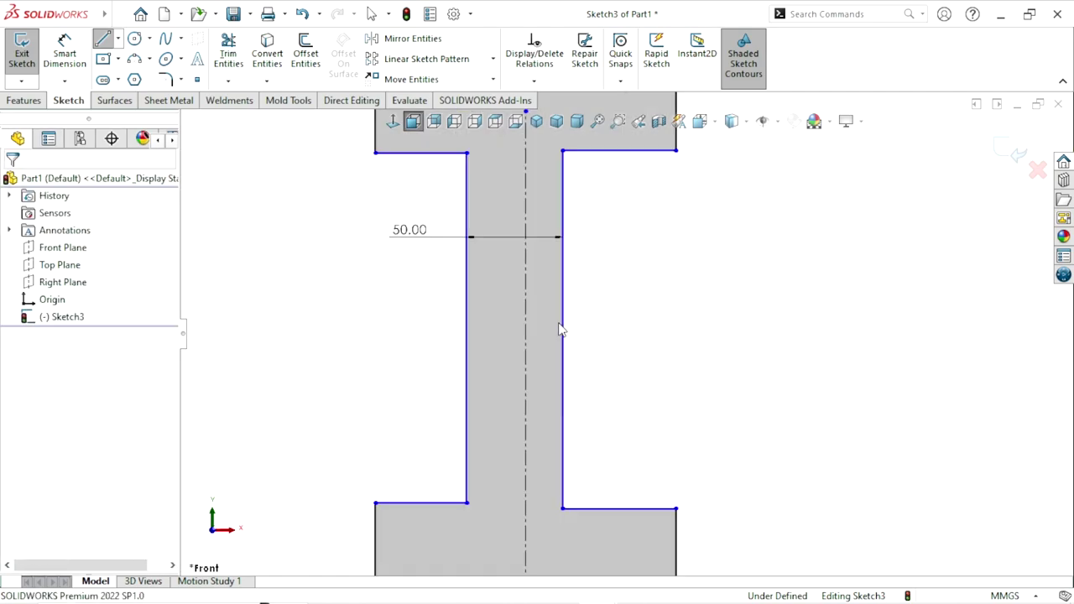
left_click(522, 280)
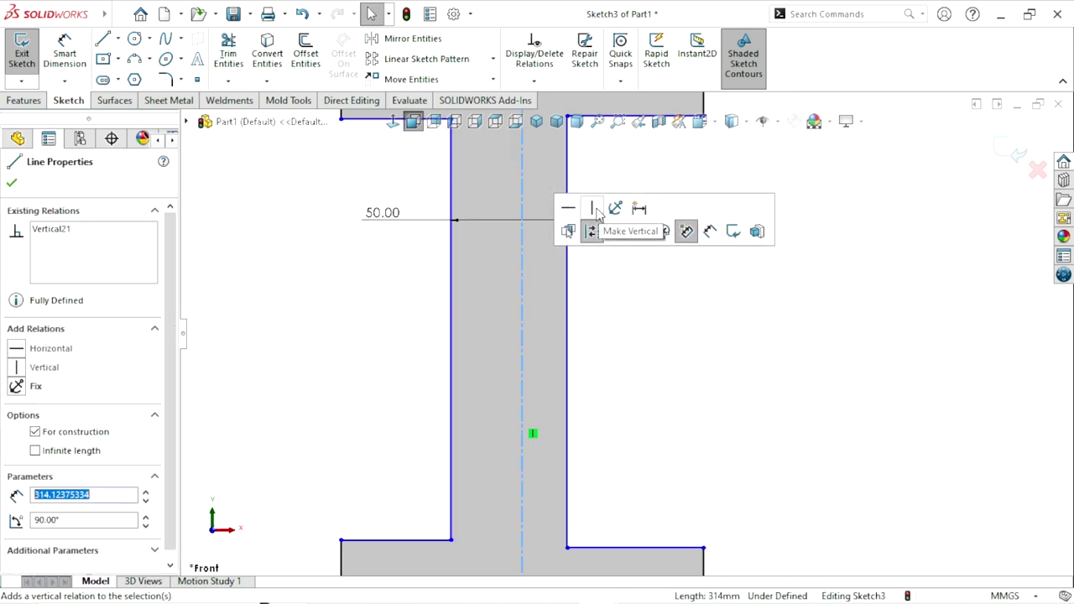
left_click(674, 384)
mouse_move(652, 289)
left_mouse_down()
mouse_move(427, 406)
mouse_move(389, 401)
left_mouse_up()
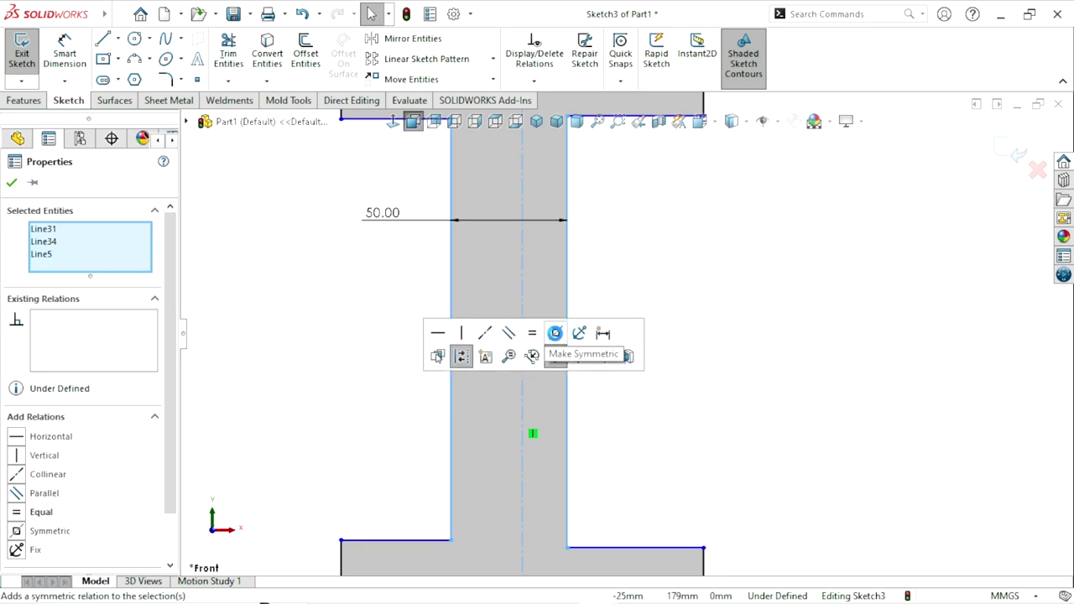
left_click(555, 333)
key("f")
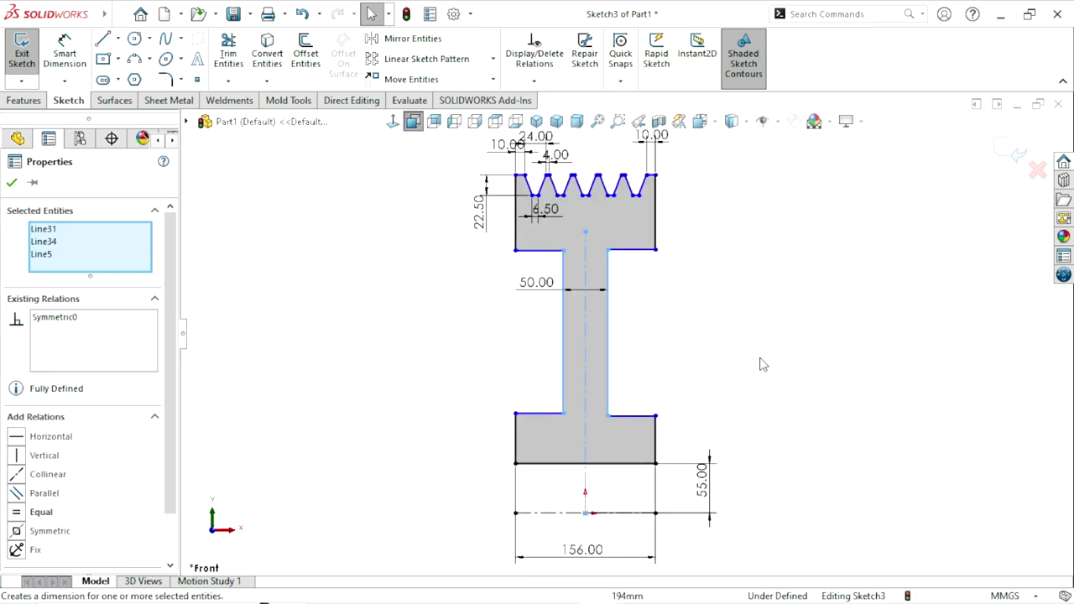
left_click(714, 362)
scroll(719, 319, "up", 3)
Dimension the rim flange underside 700 mm above the bottom construction line.
key("f")
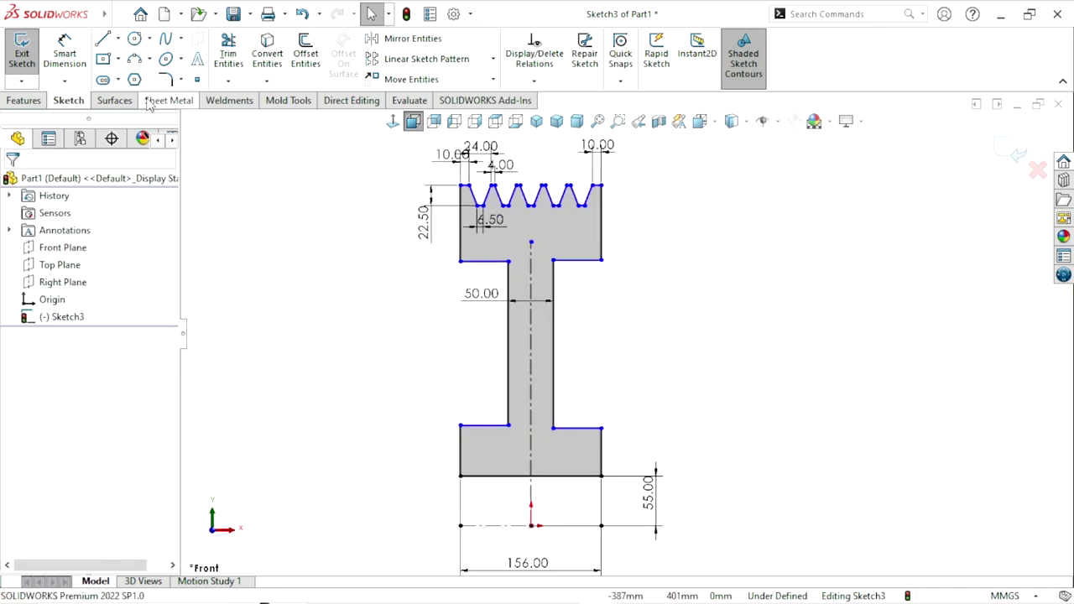
left_click(65, 53)
scroll(492, 412, "up", 1)
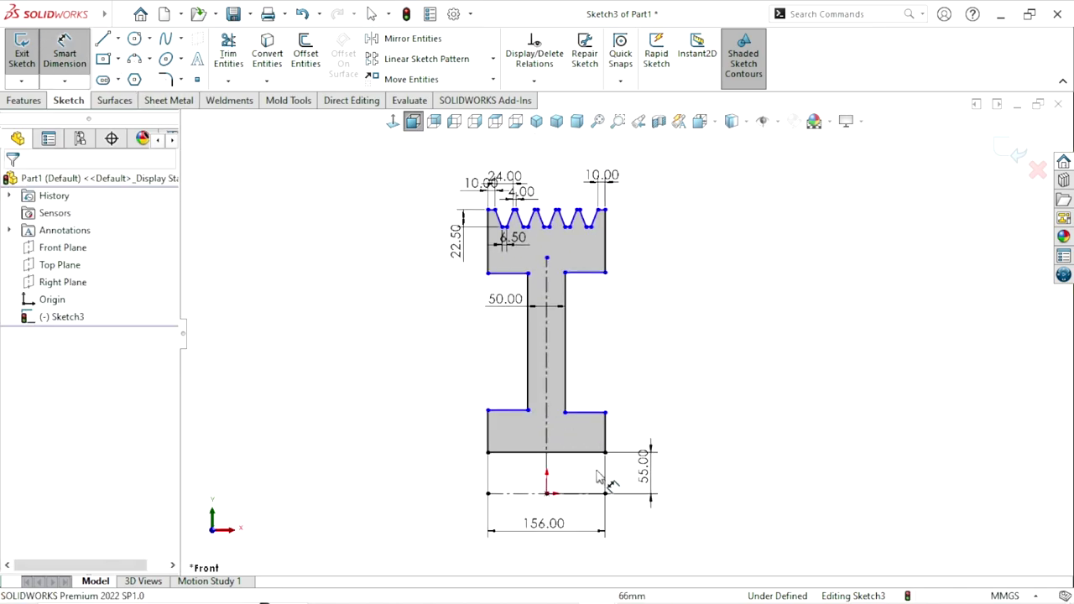
left_click(524, 495)
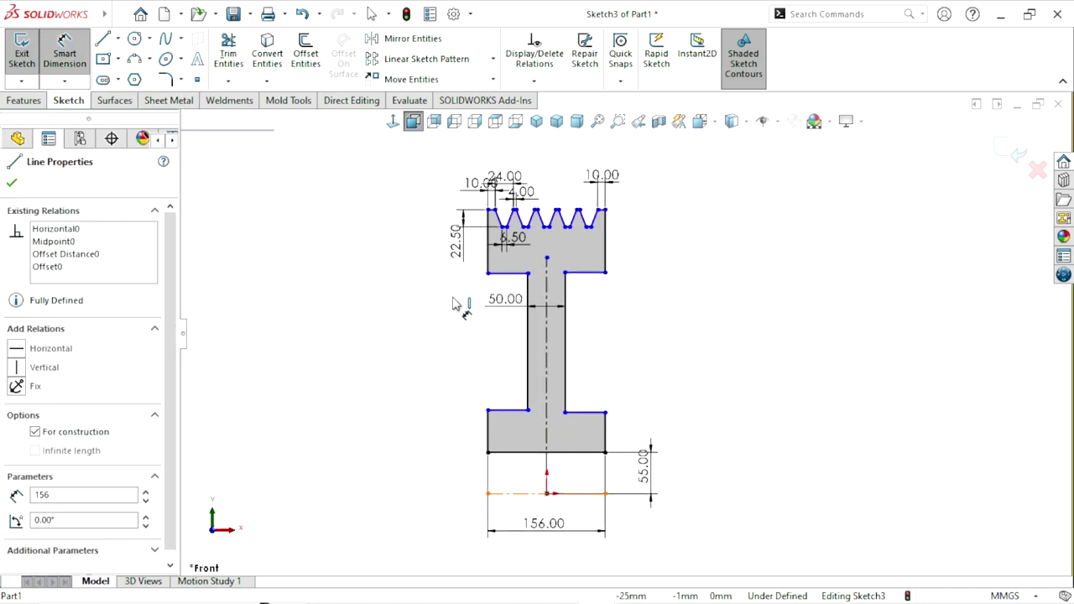
left_click(502, 275)
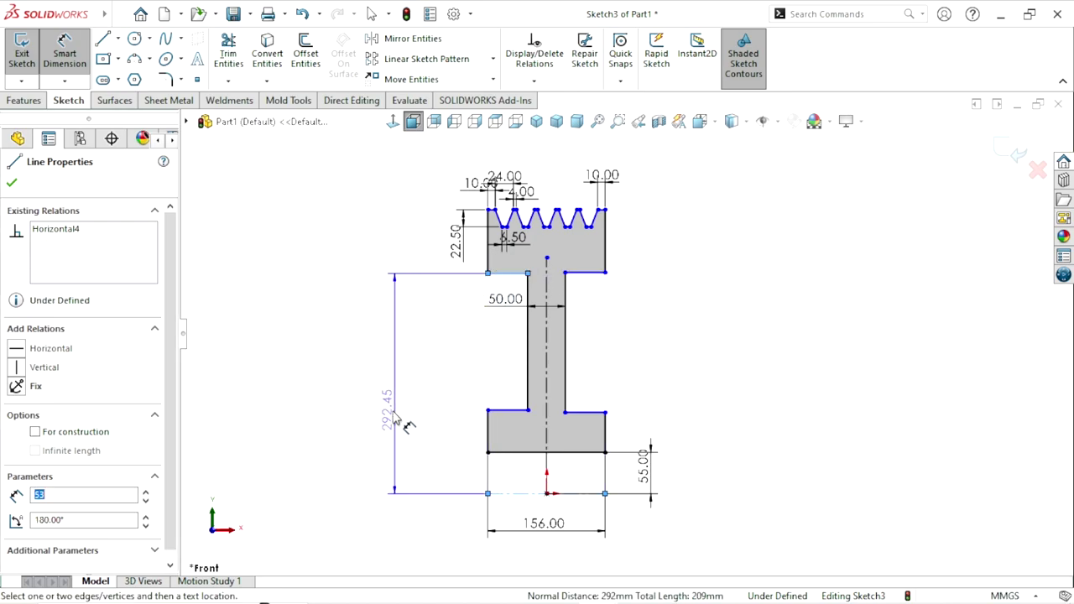
left_click(411, 525)
type("700")
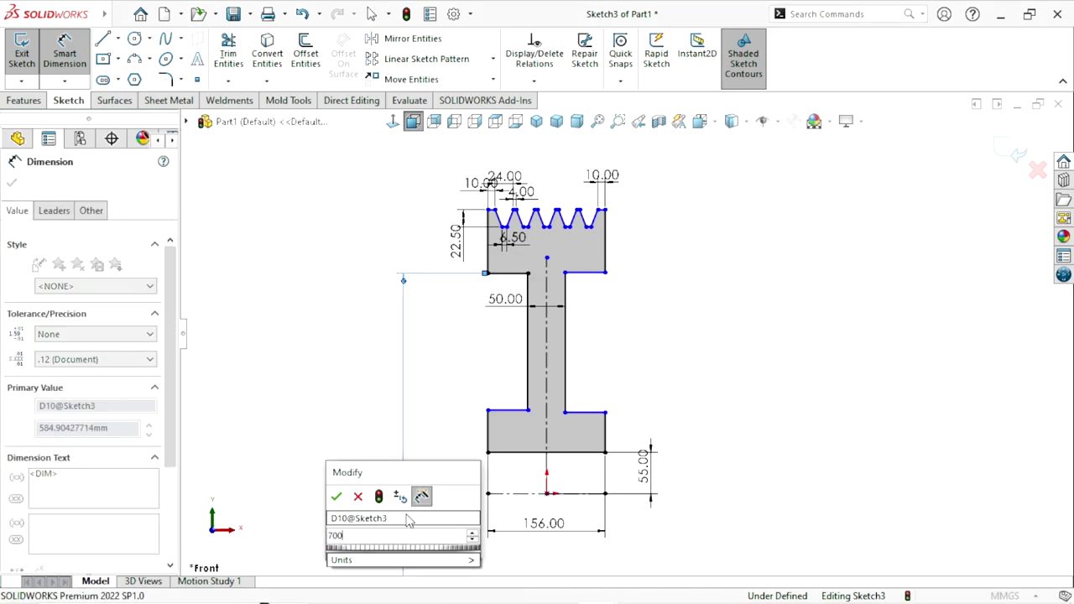
key("Return")
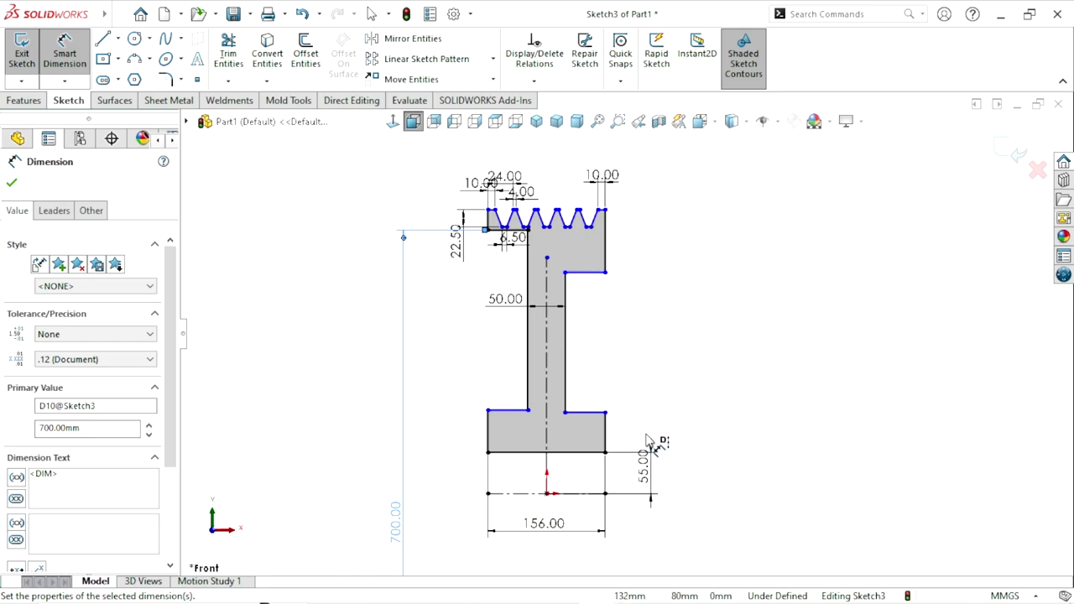
scroll(680, 436, "up", 3)
scroll(704, 424, "down", 3)
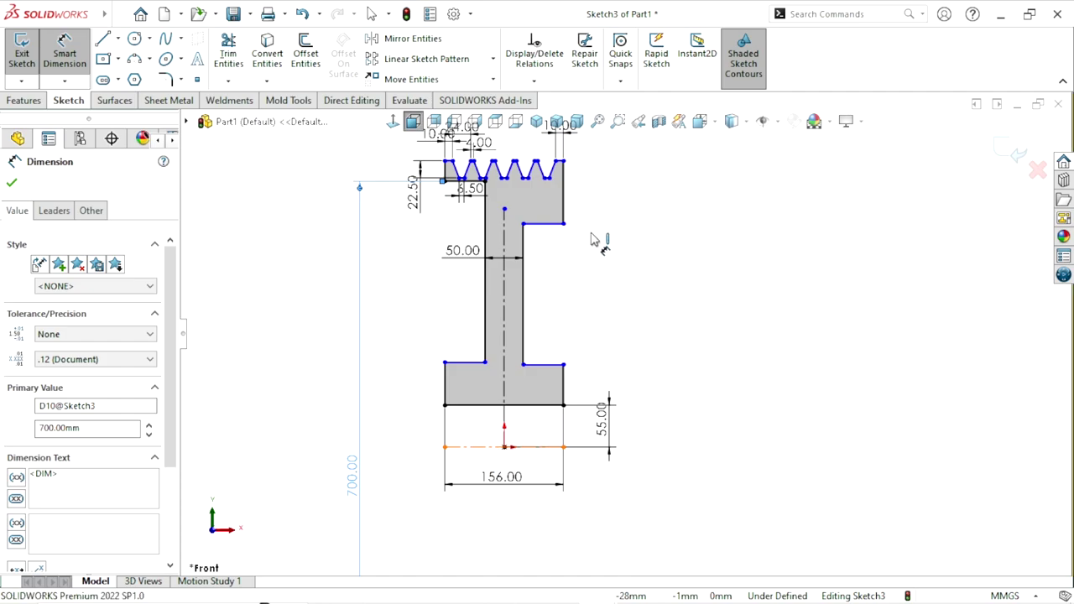
Dimension the rim's top edge 850 mm above the bottom construction line.
left_click(554, 161)
scroll(579, 169, "down", 4)
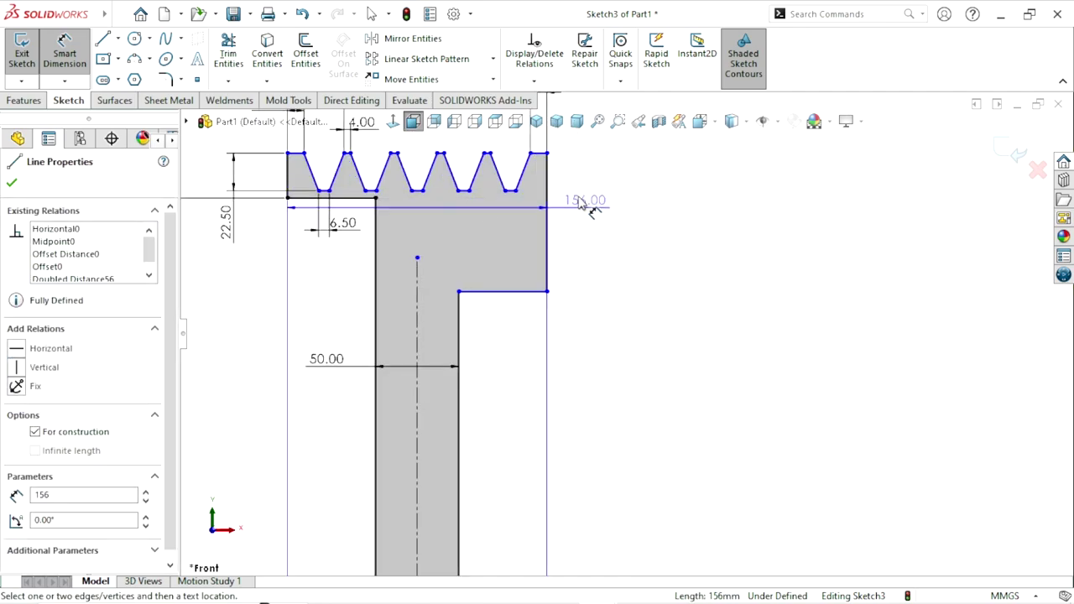
left_click(543, 155)
scroll(566, 342, "up", 2)
scroll(588, 352, "up", 2)
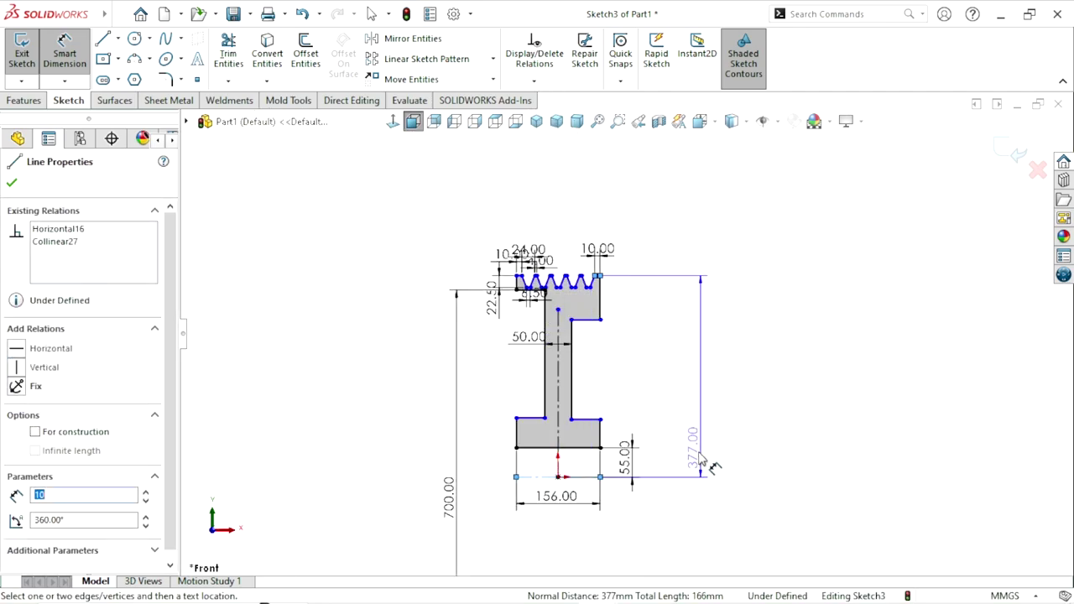
left_click(708, 505)
type("85")
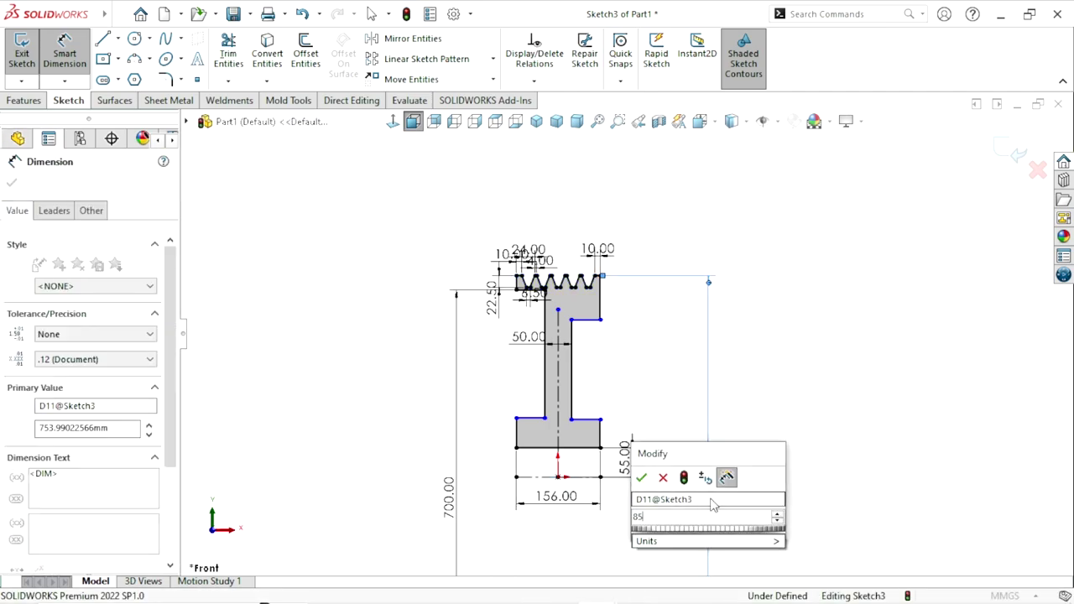
key("Return")
type("850")
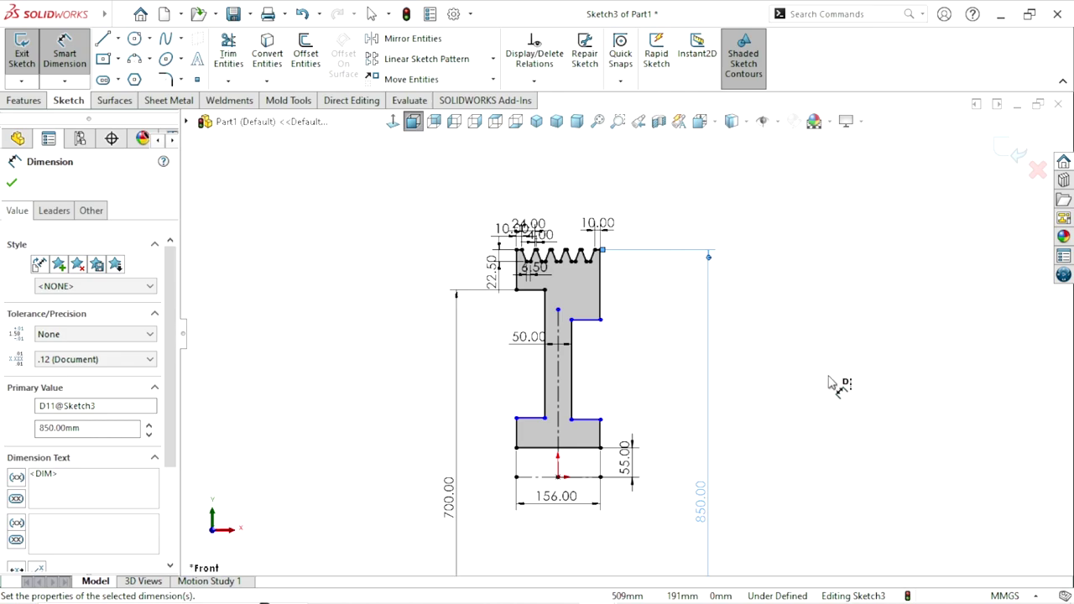
key("Return")
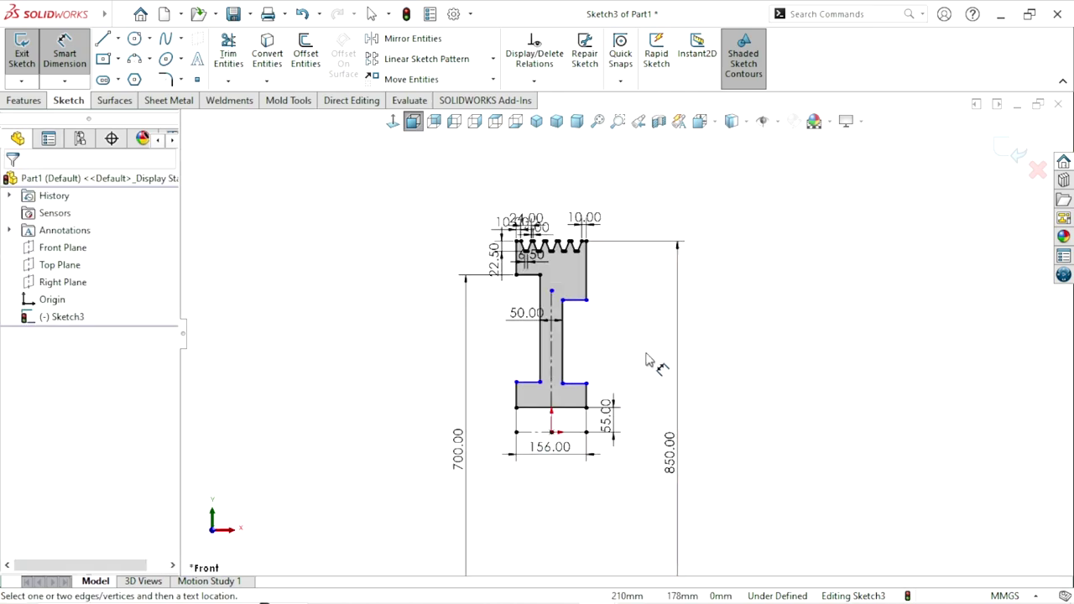
Make the left and right sides of the web equal in length.
scroll(659, 357, "down", 3)
key("Escape")
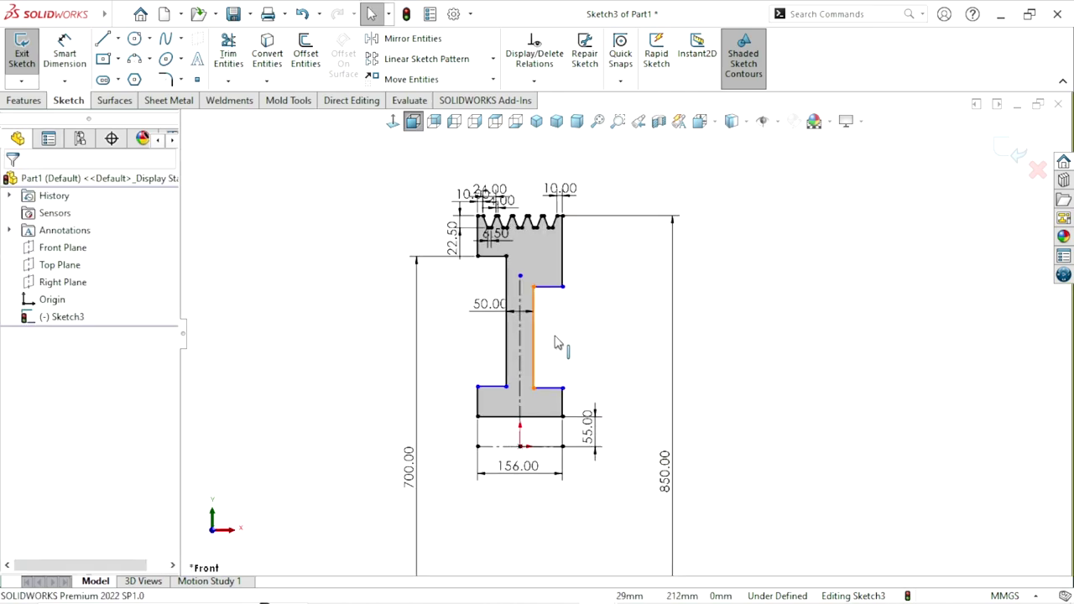
left_click(507, 338)
left_click(533, 306, "ctrl")
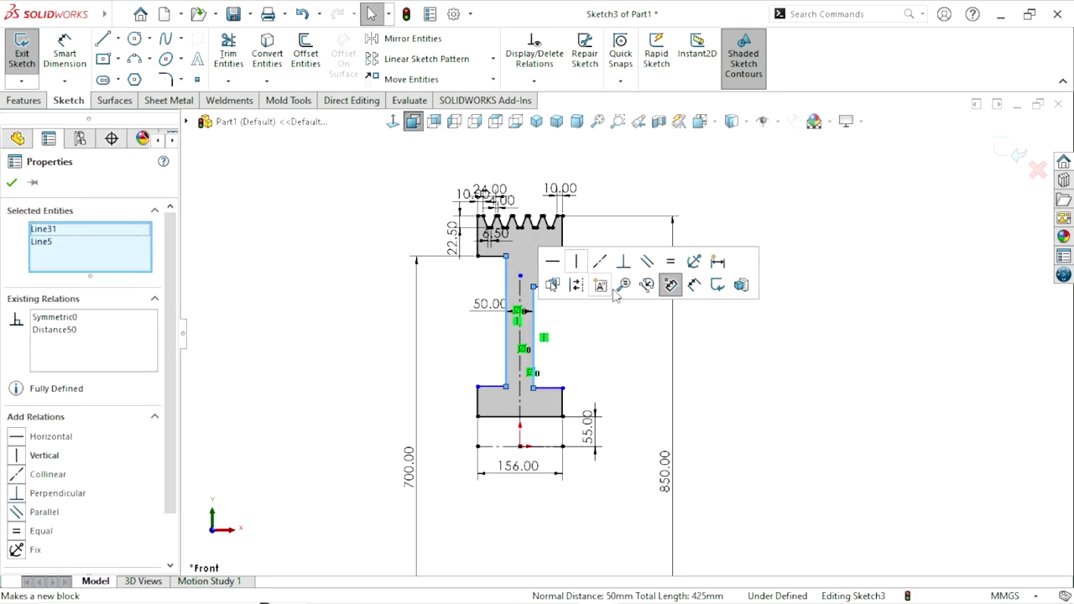
left_click(672, 262)
left_click(766, 423)
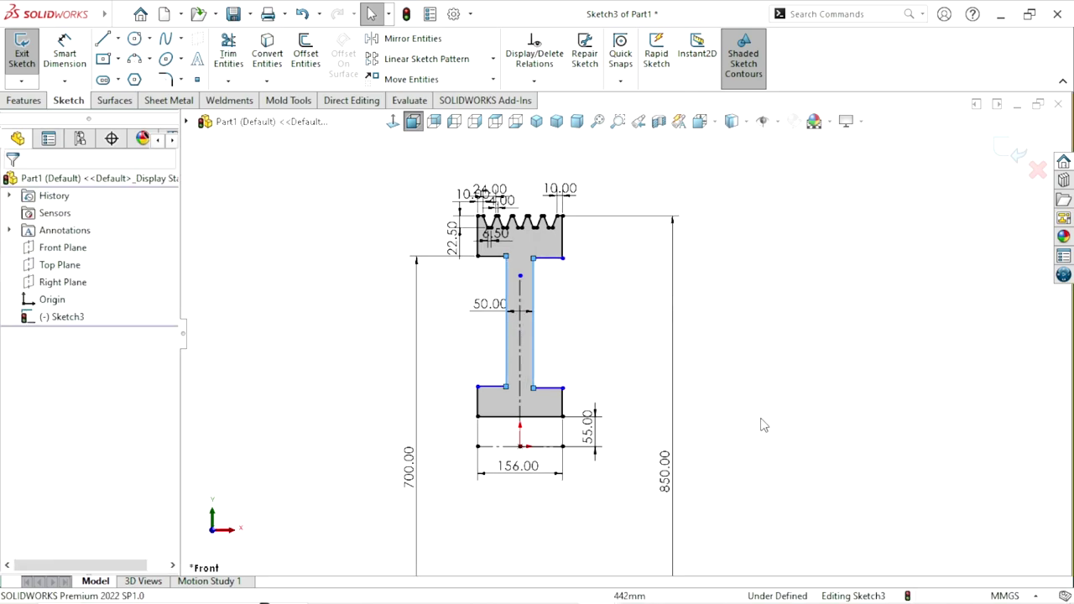
Make the left and right flange underside lines collinear.
scroll(789, 362, "down", 2)
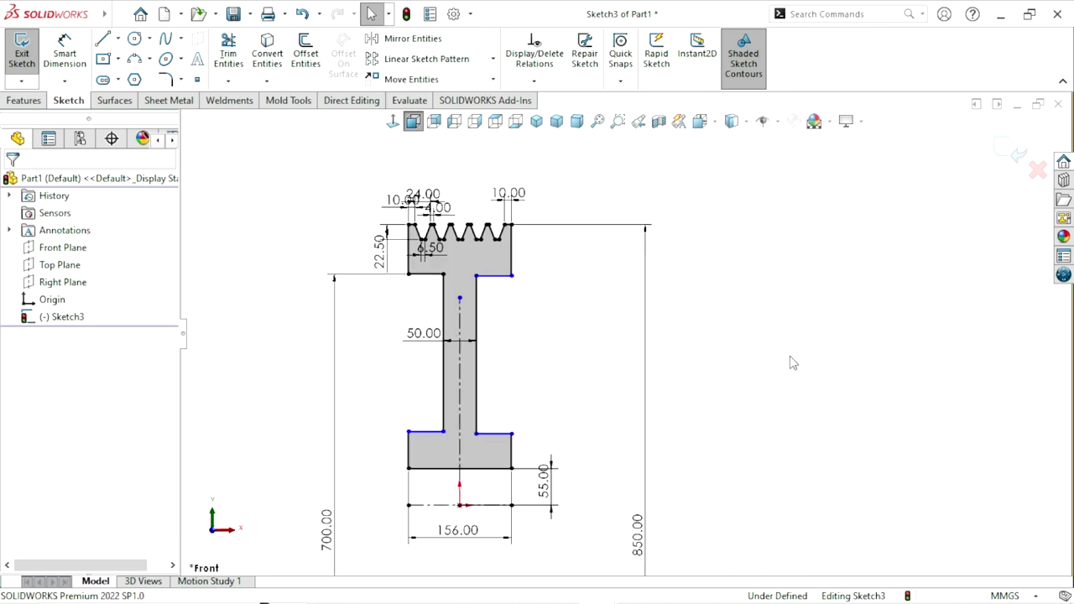
left_click(503, 276)
left_click(428, 276, "ctrl")
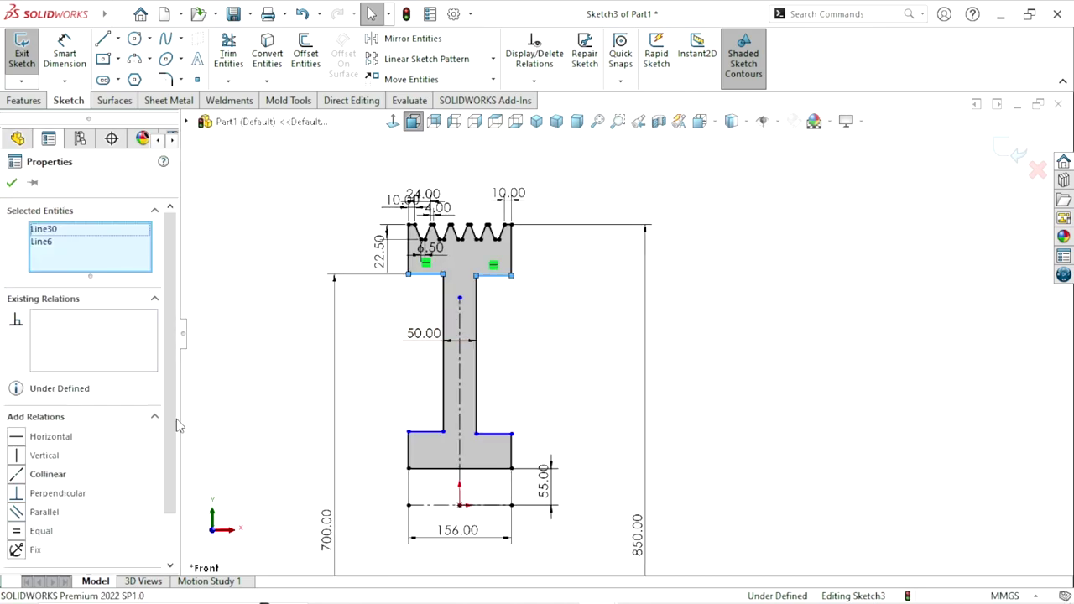
left_click(17, 476)
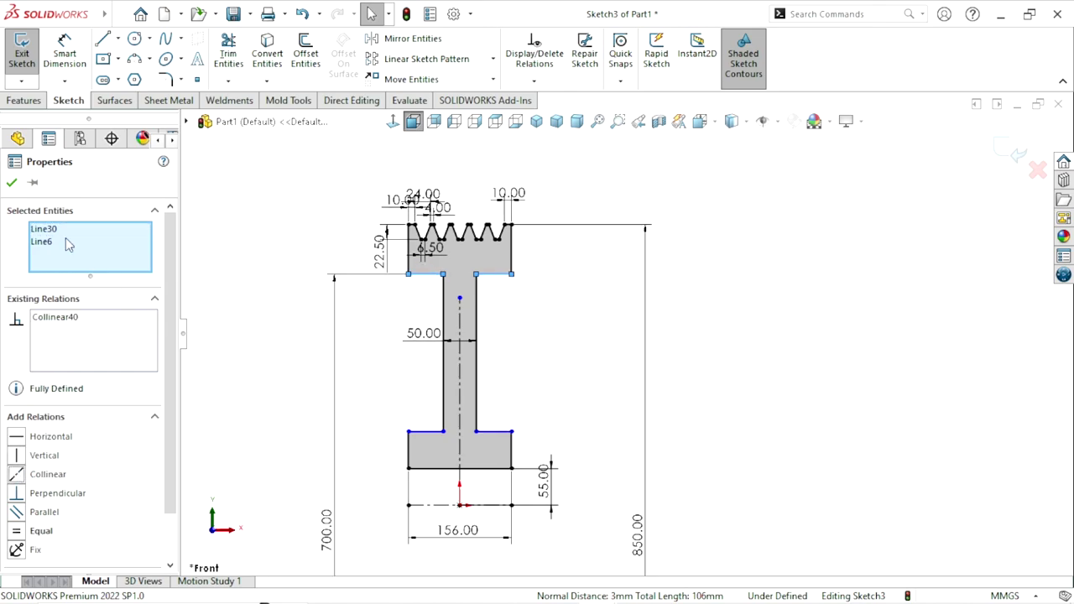
left_click(12, 184)
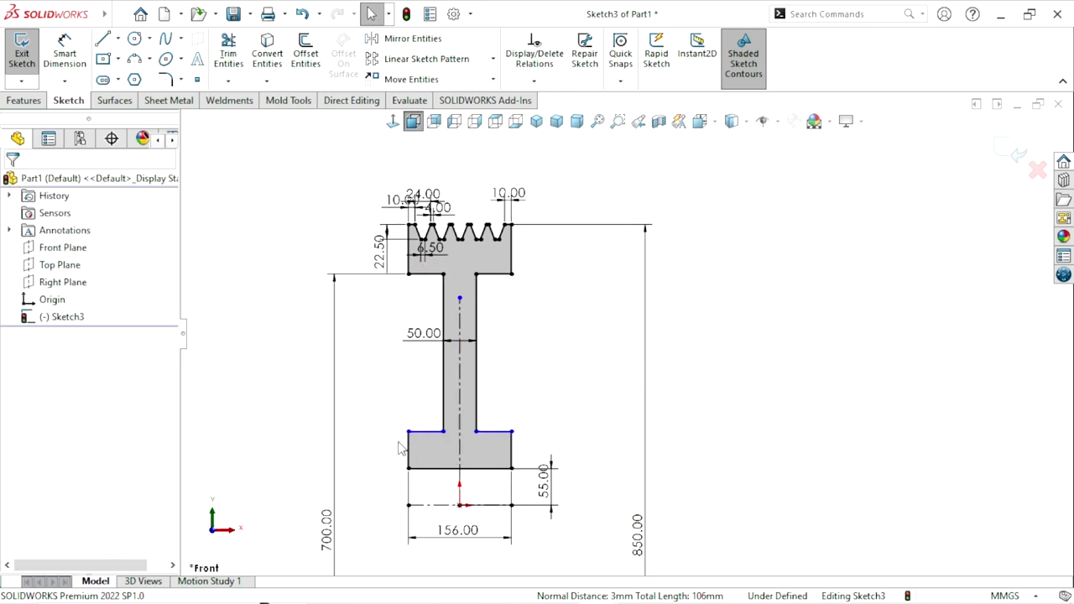
Make the lower flange's left and right top edges collinear.
left_click(430, 433)
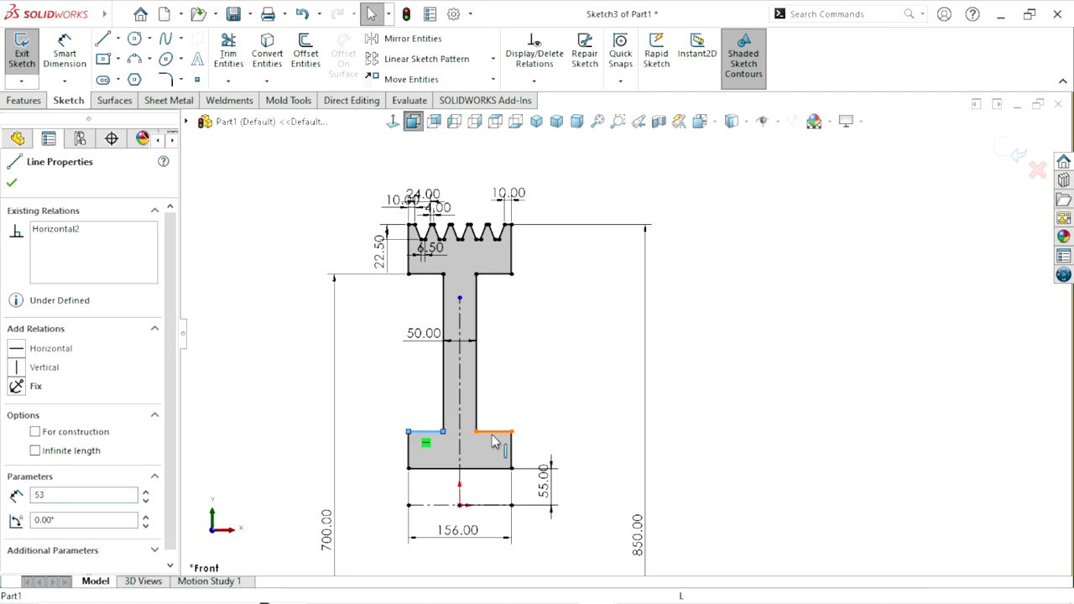
left_click(496, 431, "ctrl")
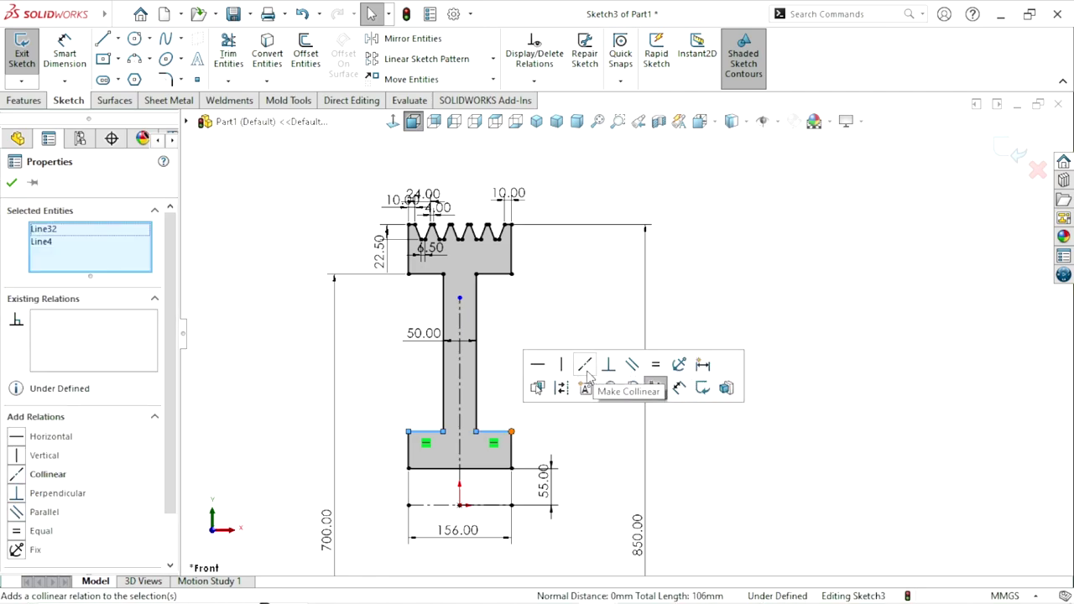
left_click(684, 441)
scroll(626, 332, "up", 2)
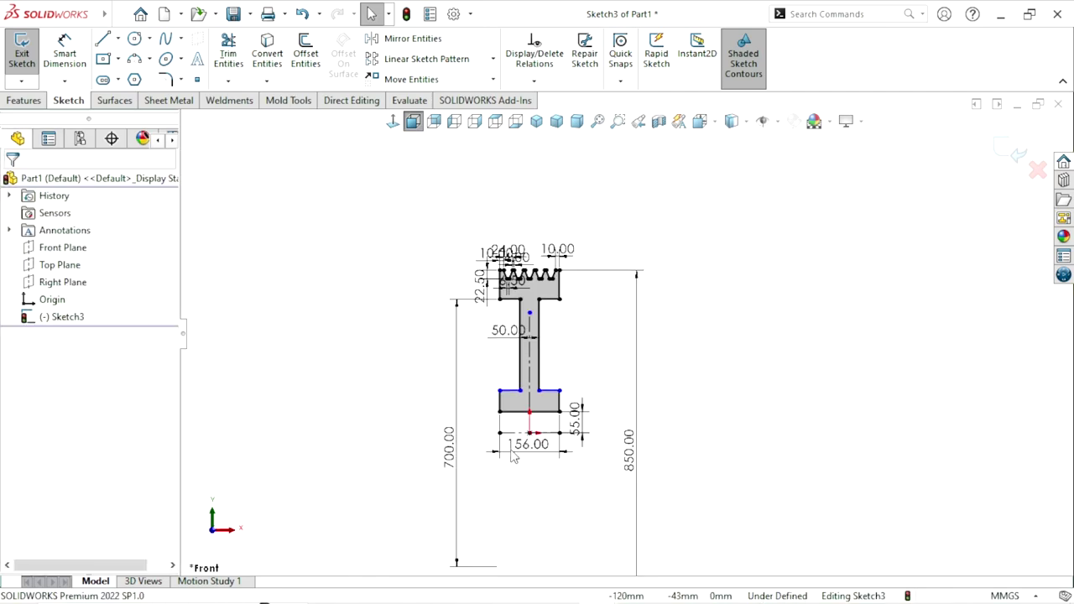
scroll(622, 420, "down", 2)
scroll(495, 403, "up", 1)
scroll(487, 396, "up", 1)
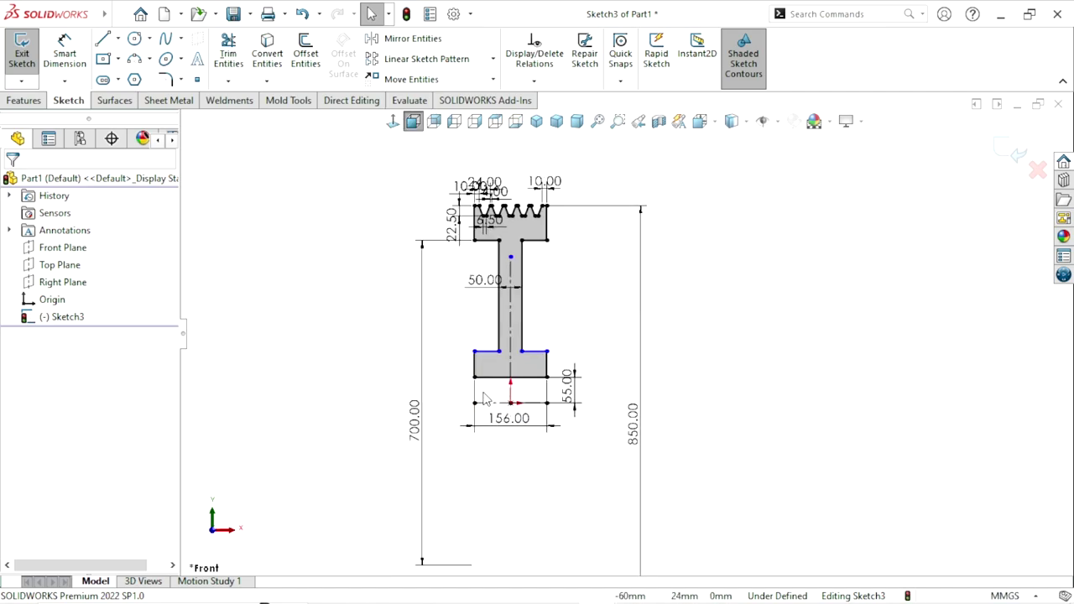
scroll(483, 392, "down", 2)
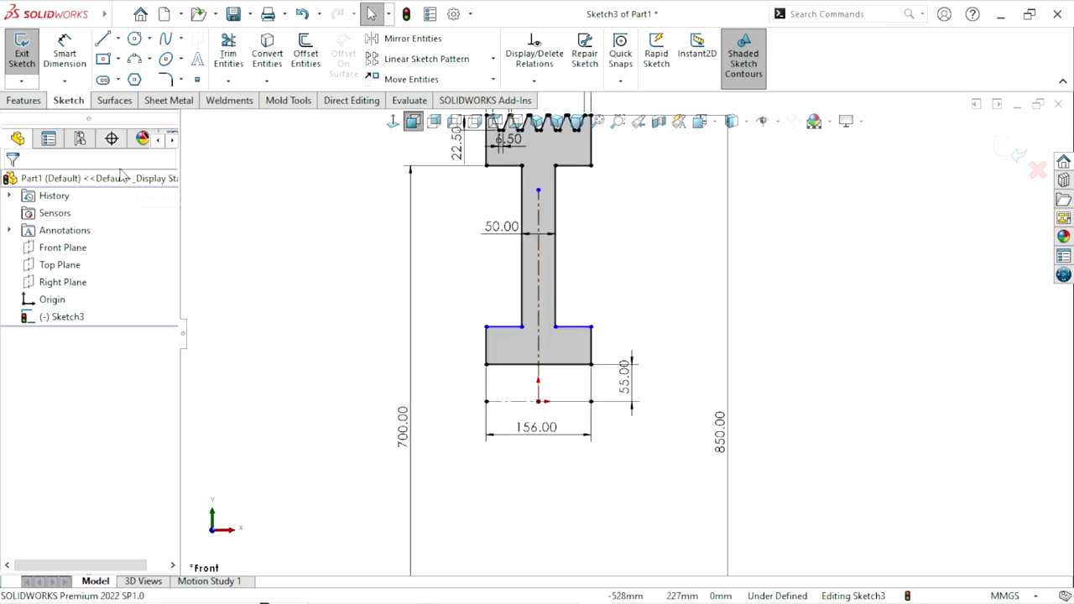
Dimension the lower flange's top edge at 250 mm so Sketch3 is fully defined.
left_click(65, 57)
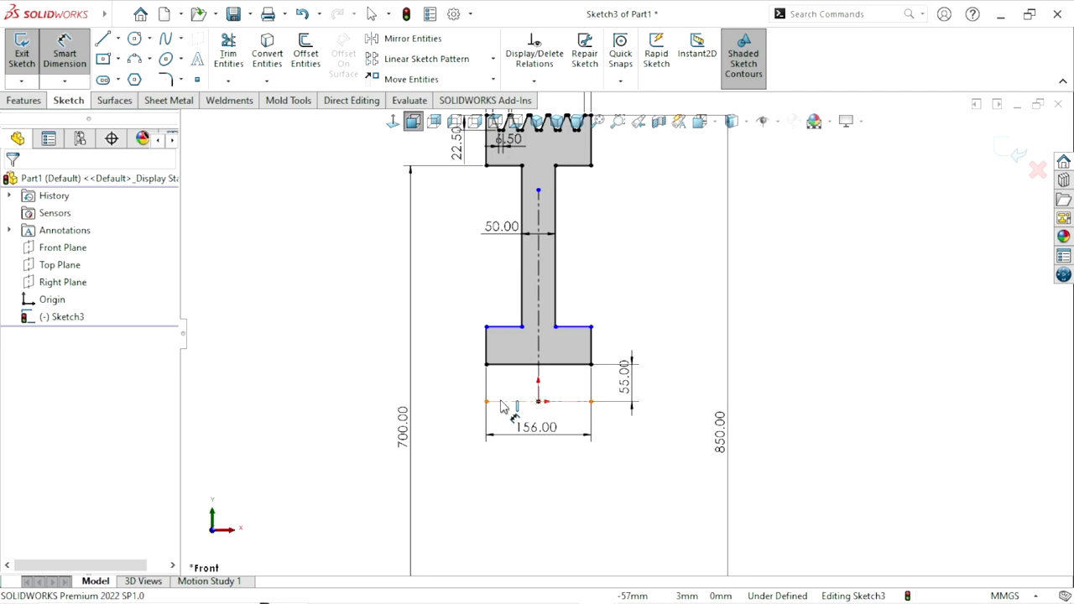
left_click(504, 326)
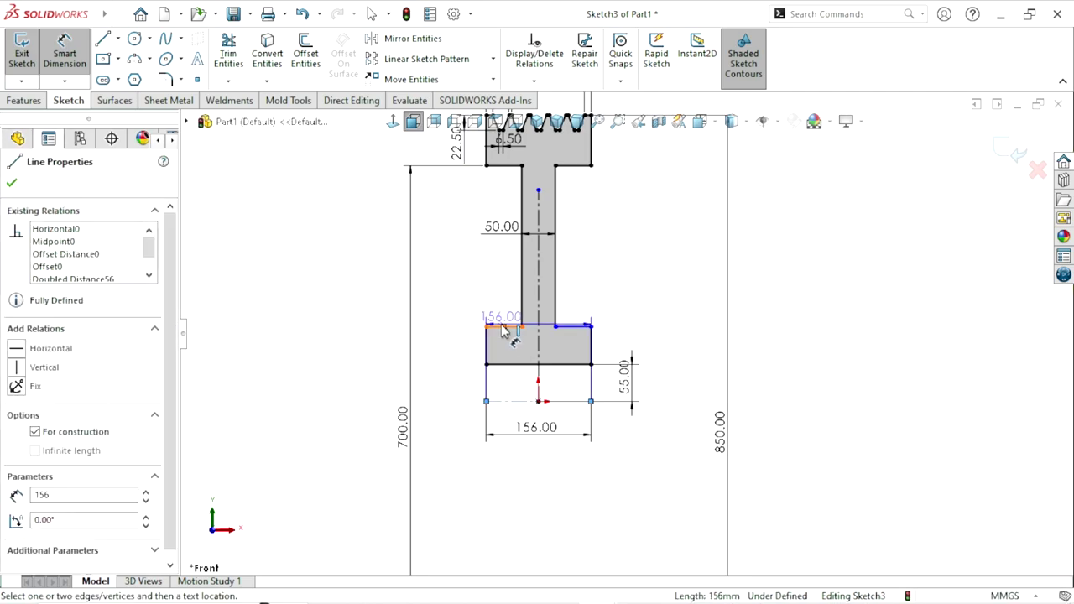
left_click(456, 443)
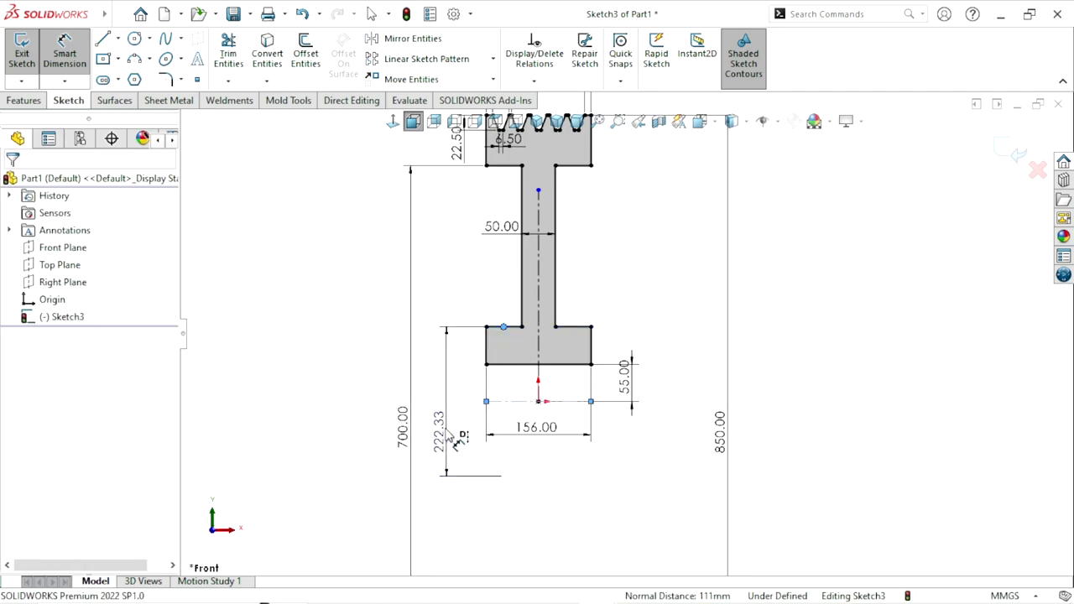
type("250")
key("Return")
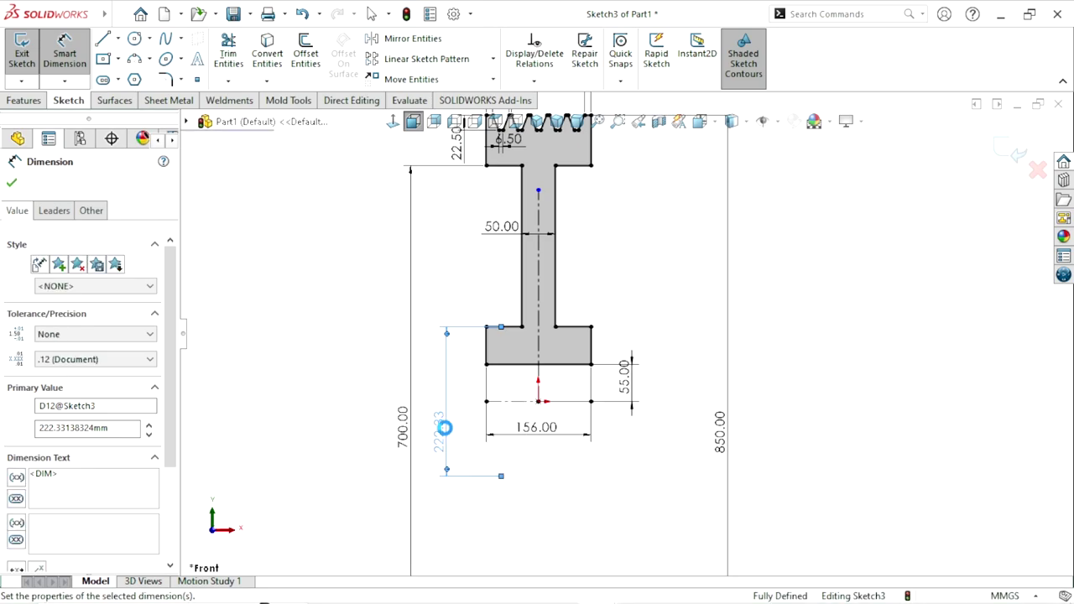
left_click(851, 372)
scroll(714, 283, "up", 2)
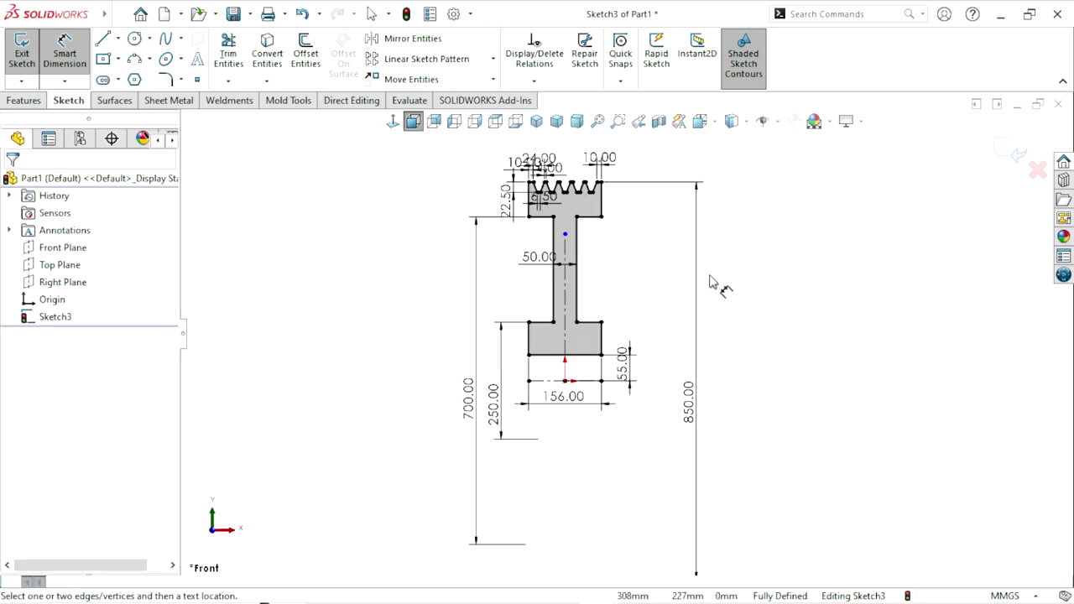
scroll(681, 284, "down", 1)
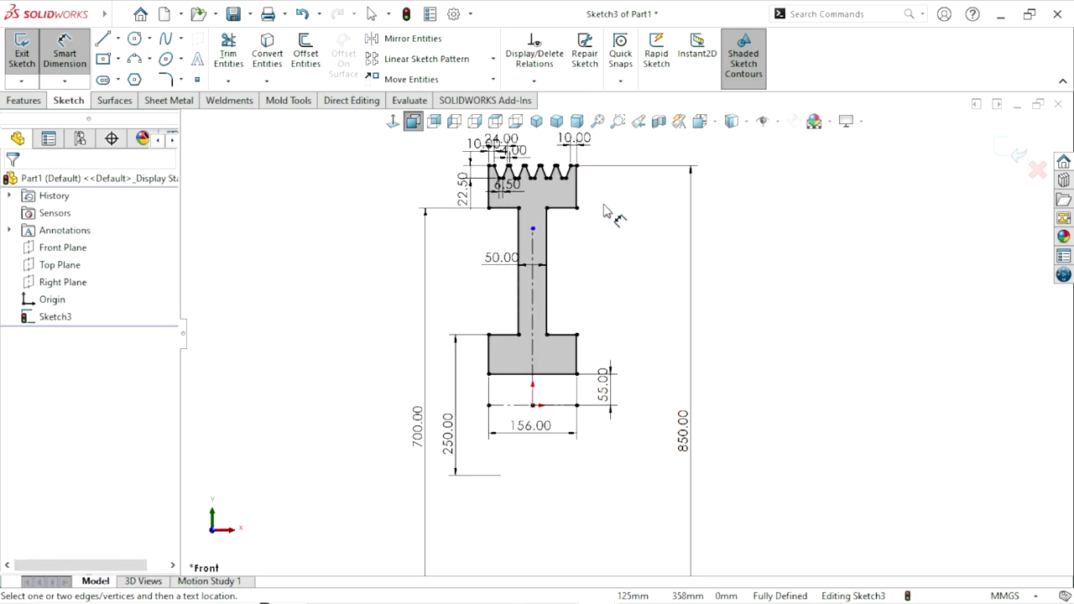
scroll(603, 210, "down", 2)
left_click(166, 80)
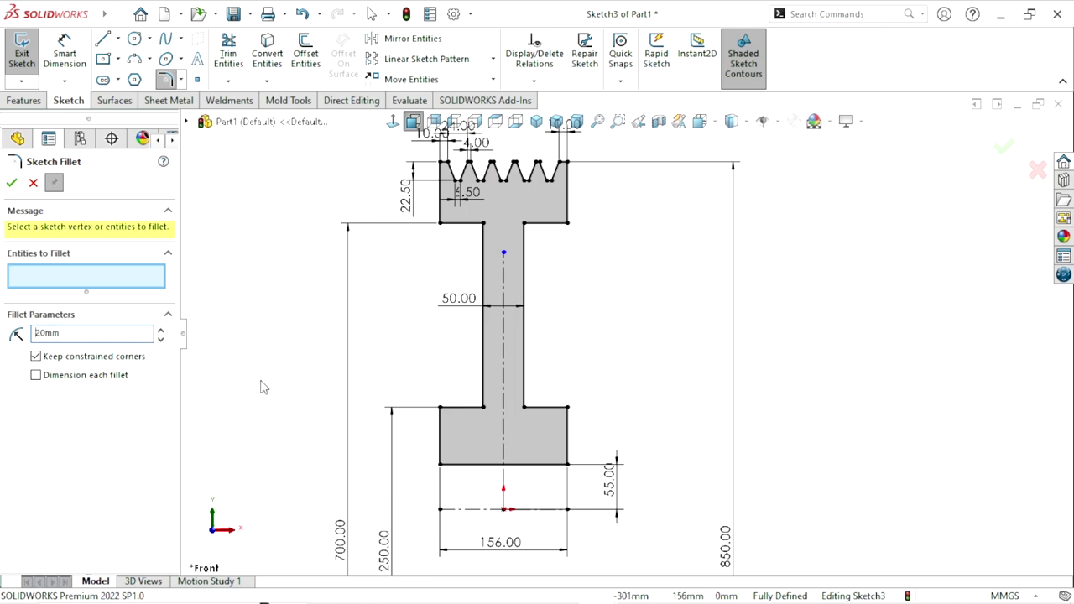
Fillet the four web-to-flange corners at R20 mm, accepting each warning.
left_click(484, 231)
left_click(575, 323)
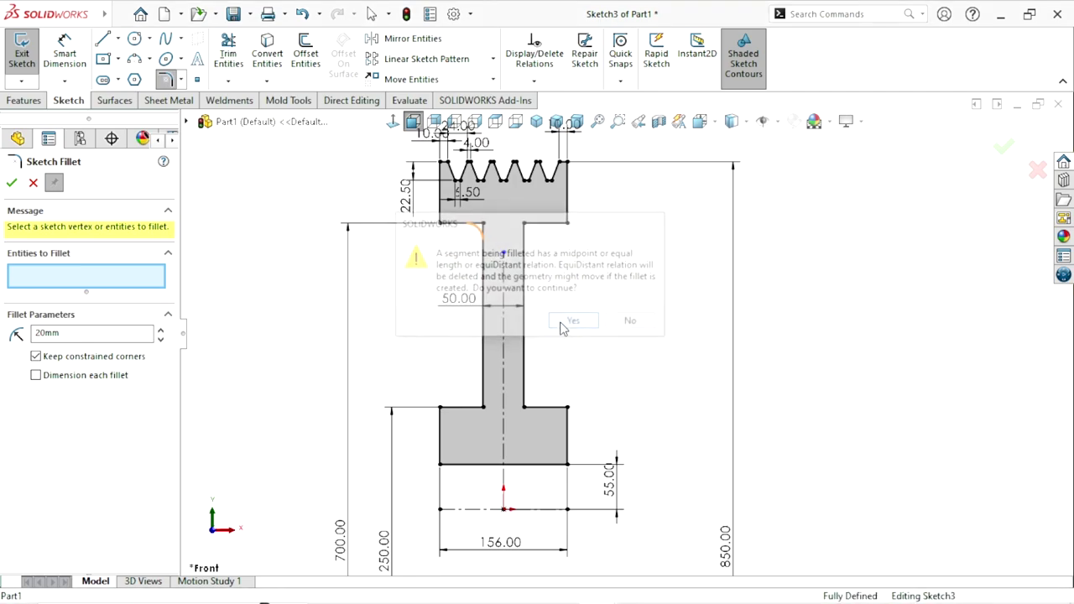
left_click(528, 229)
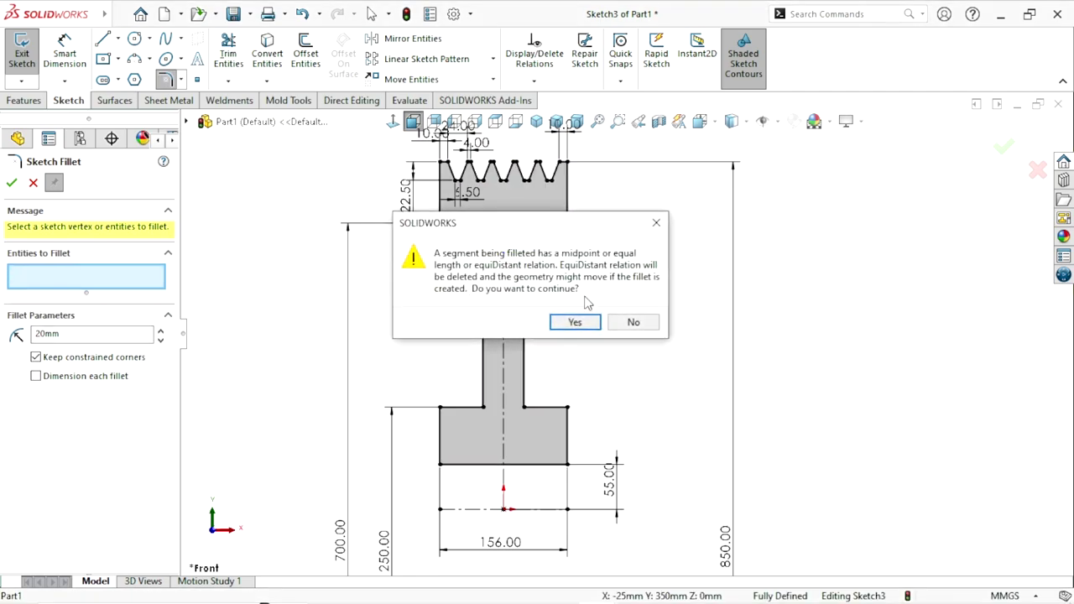
left_click(575, 323)
left_click(484, 407)
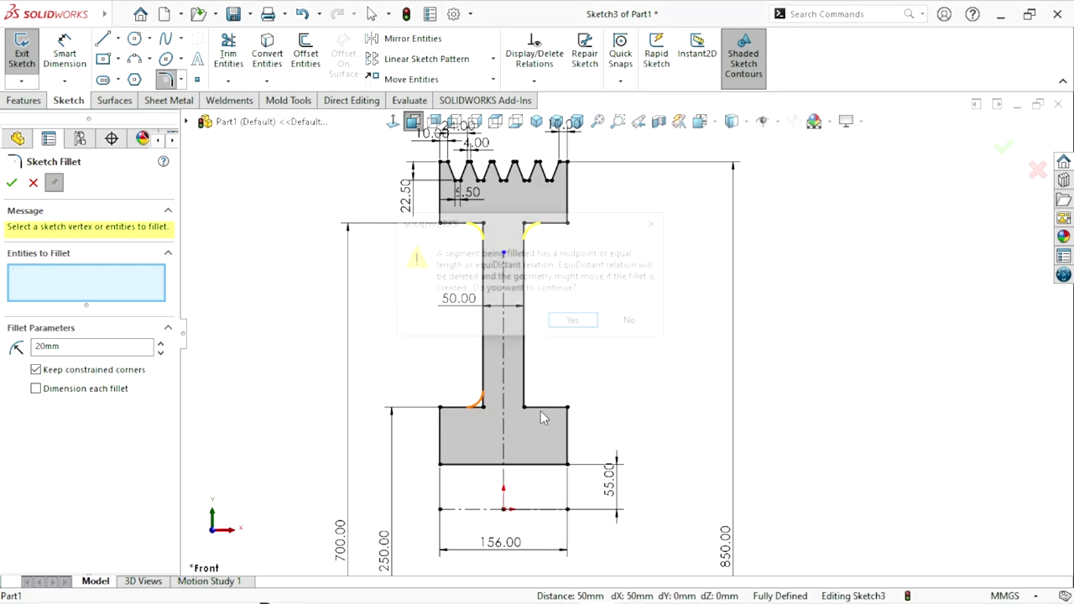
left_click(569, 326)
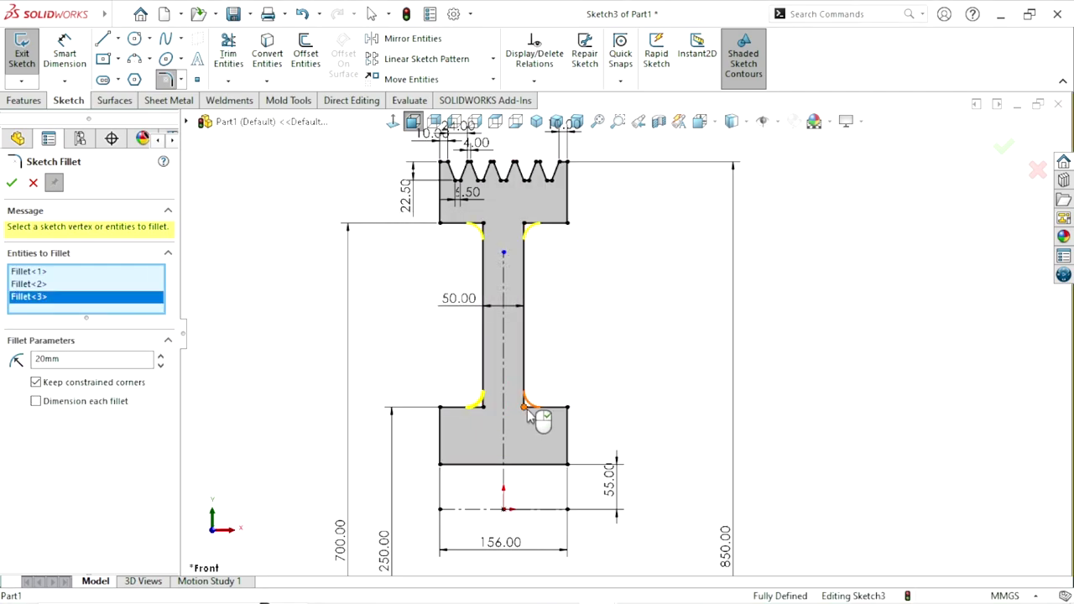
left_click(524, 408)
left_click(576, 324)
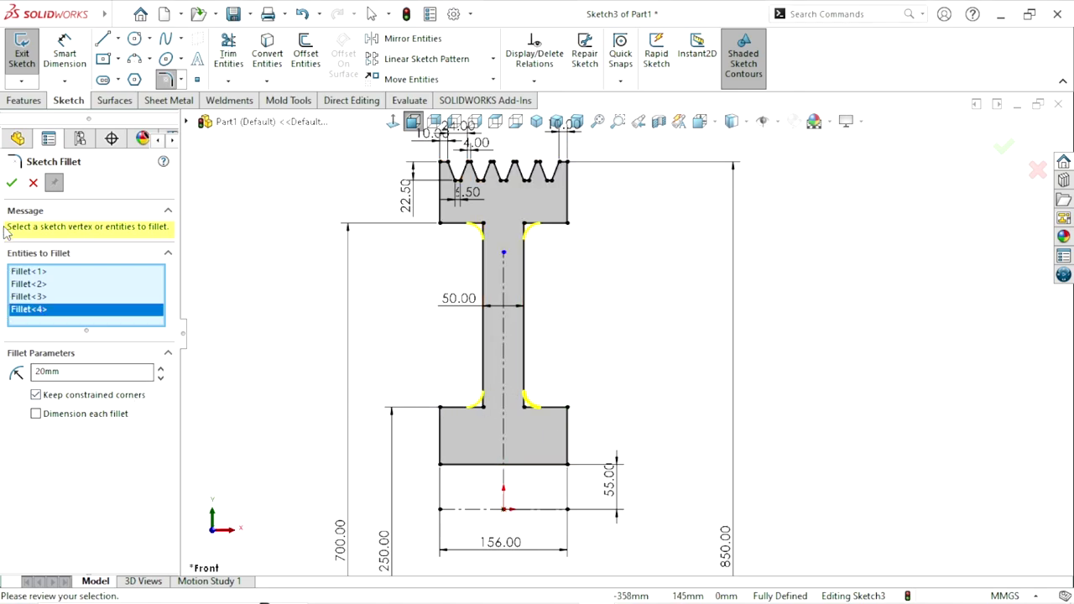
right_click(719, 331)
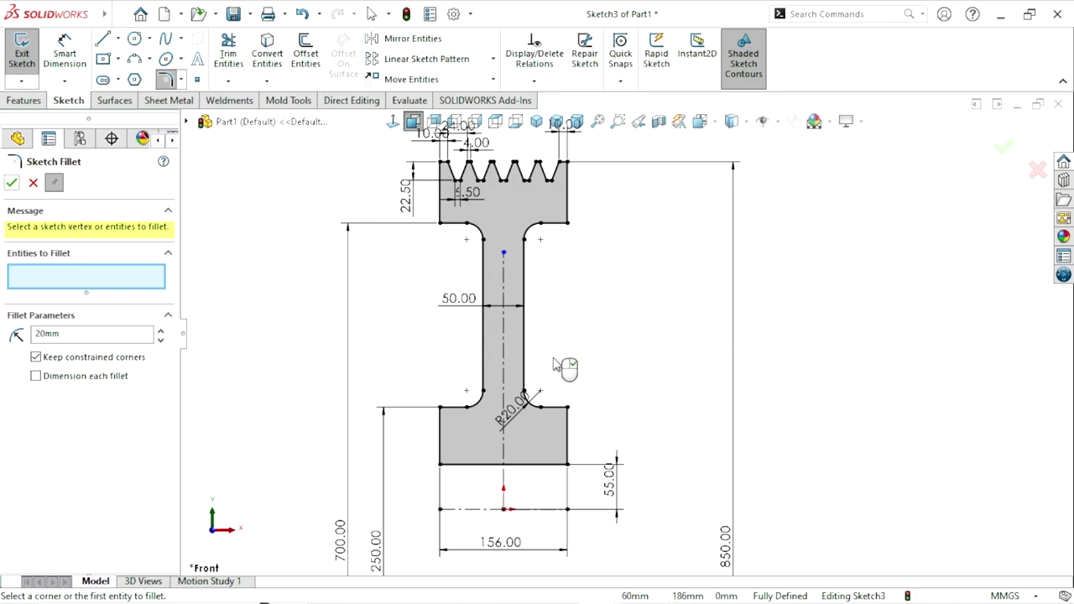
scroll(589, 343, "up", 2)
Revolve the filleted profile 360° about the bottom 156 mm line.
key("Escape")
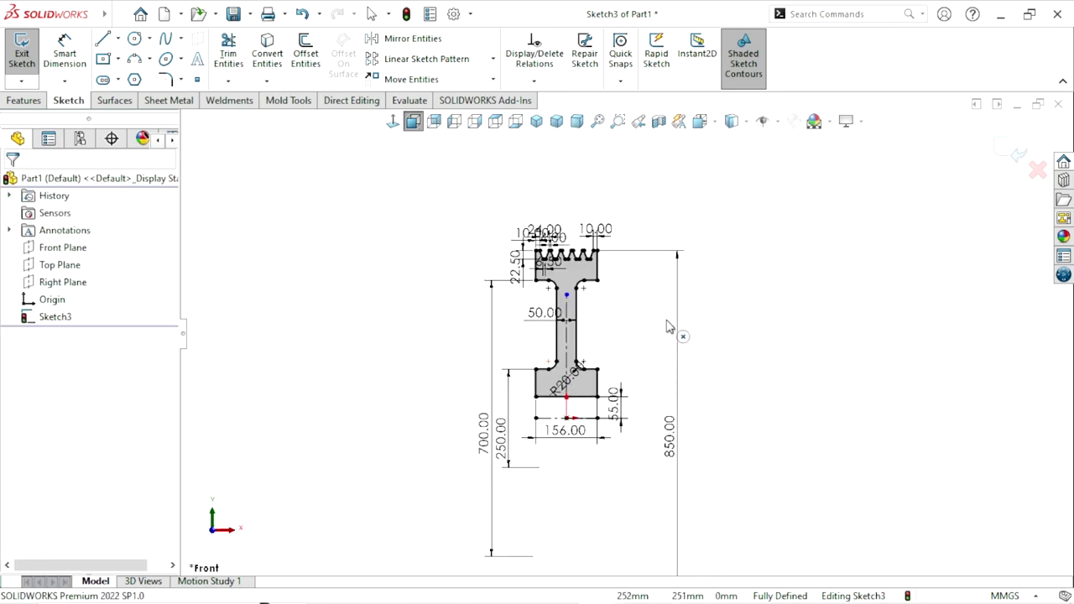
scroll(654, 329, "down", 2)
scroll(607, 302, "up", 2)
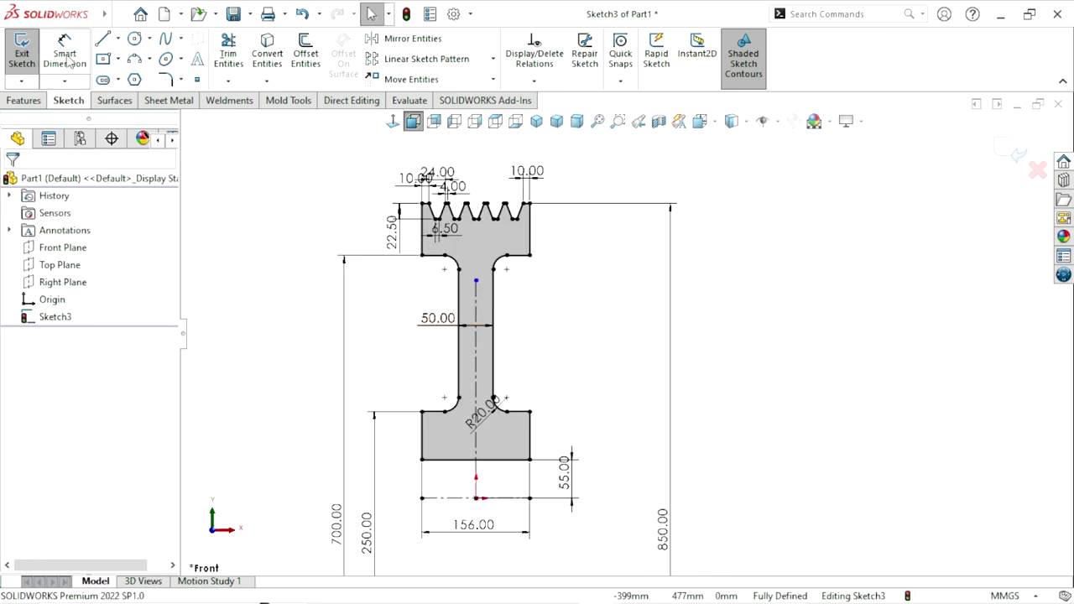
left_click(25, 101)
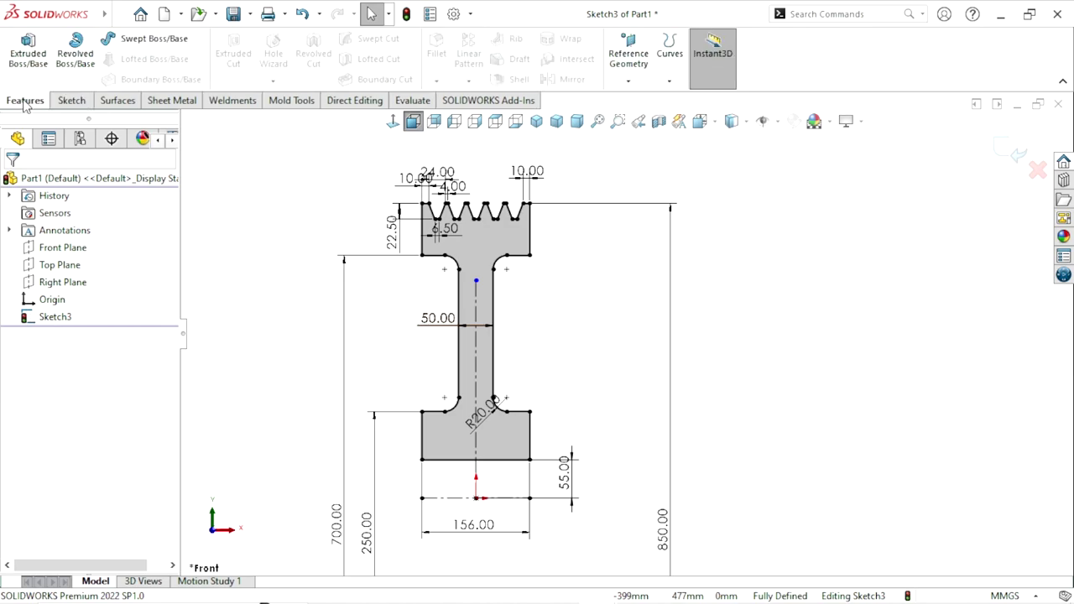
left_click(95, 79)
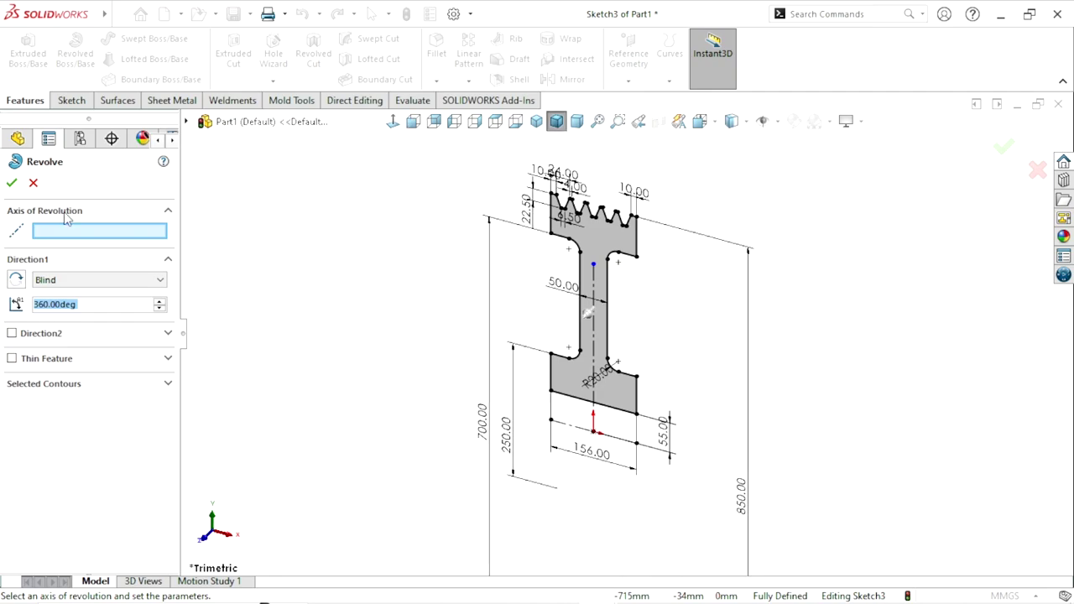
left_click(598, 456)
scroll(802, 416, "up", 3)
scroll(784, 412, "down", 2)
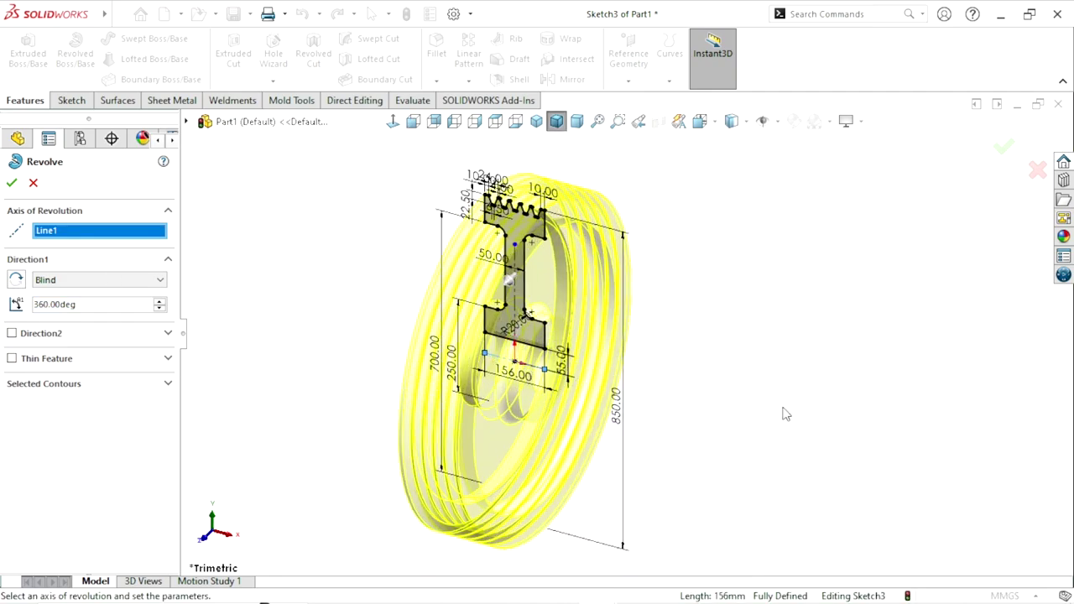
scroll(781, 412, "down", 2)
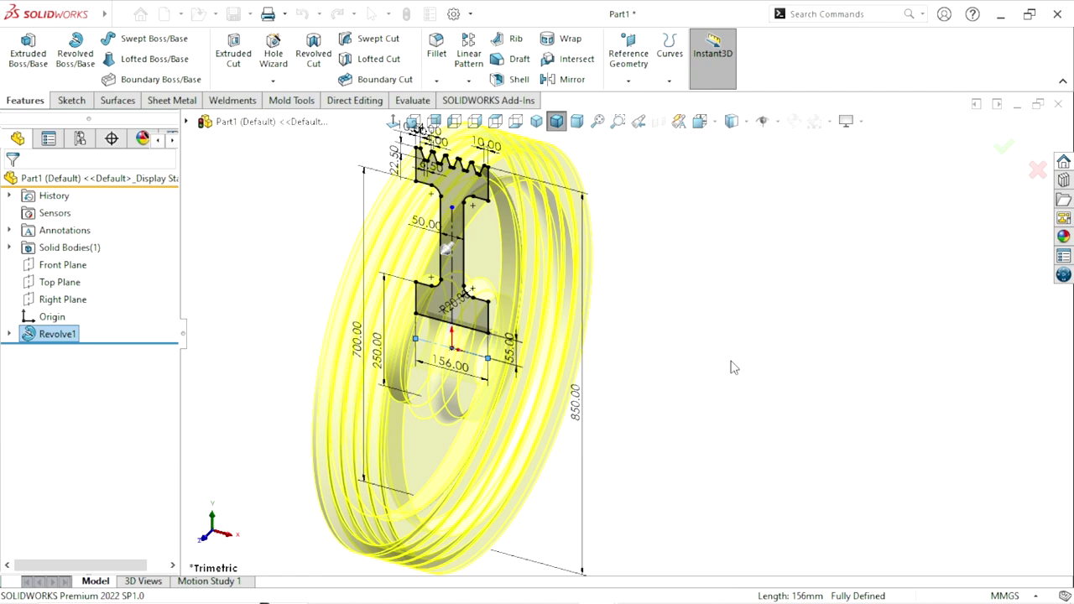
Confirm the 360° revolve to create the pulley body.
left_click(588, 444)
scroll(509, 372, "up", 2)
scroll(485, 308, "down", 2)
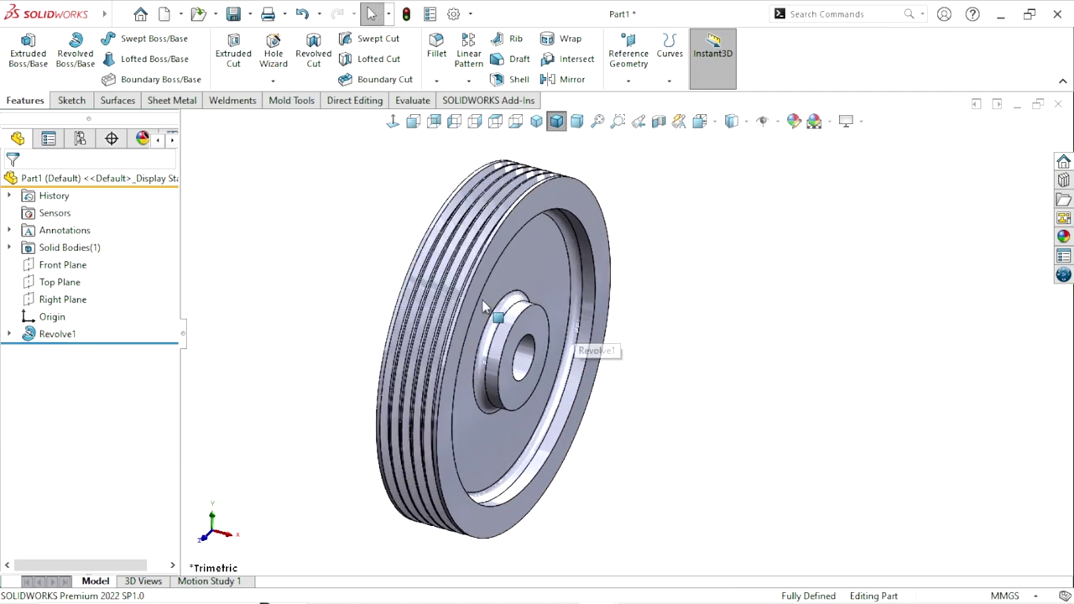
Switch to isometric view and select the pulley's front web face.
mouse_move(484, 308)
middle_mouse_down()
mouse_move(485, 322)
mouse_move(504, 302)
middle_mouse_up()
scroll(521, 277, "down", 3)
scroll(703, 440, "up", 5)
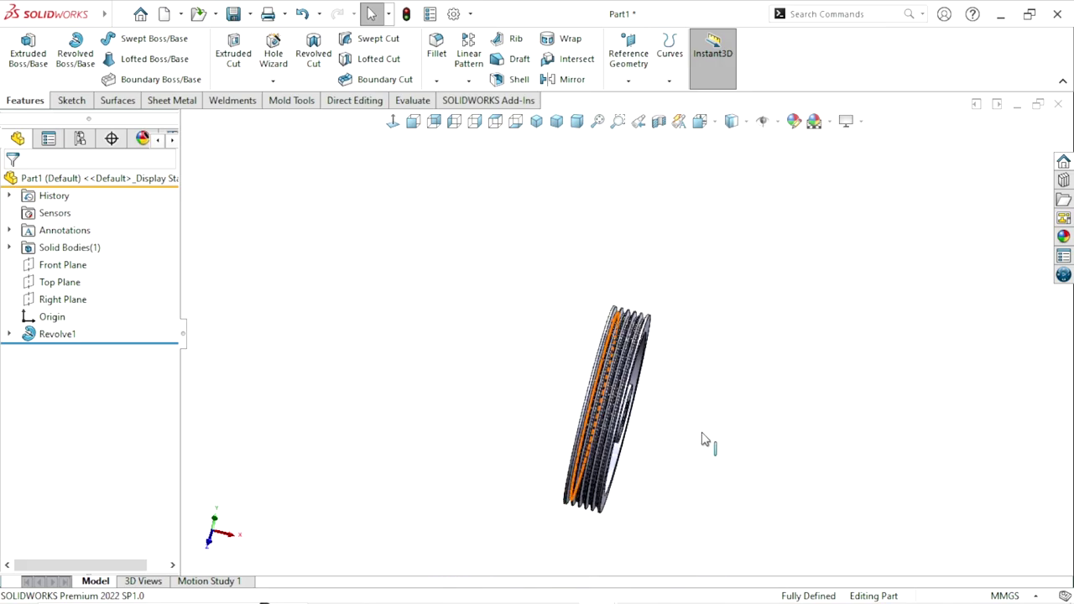
scroll(704, 439, "down", 3)
middle_click_drag(691, 434, 766, 317)
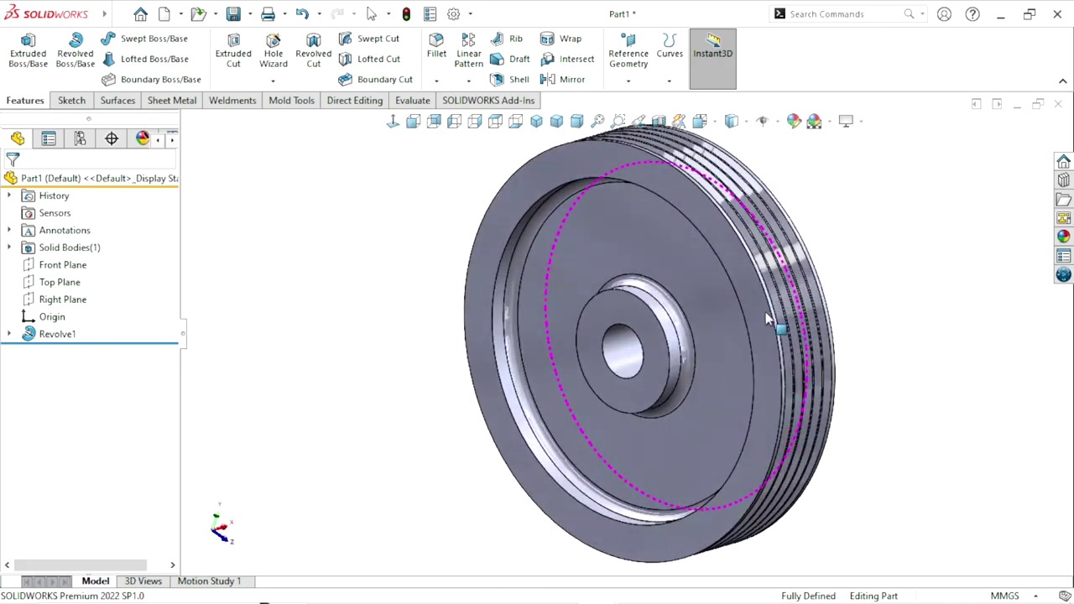
left_click(536, 121)
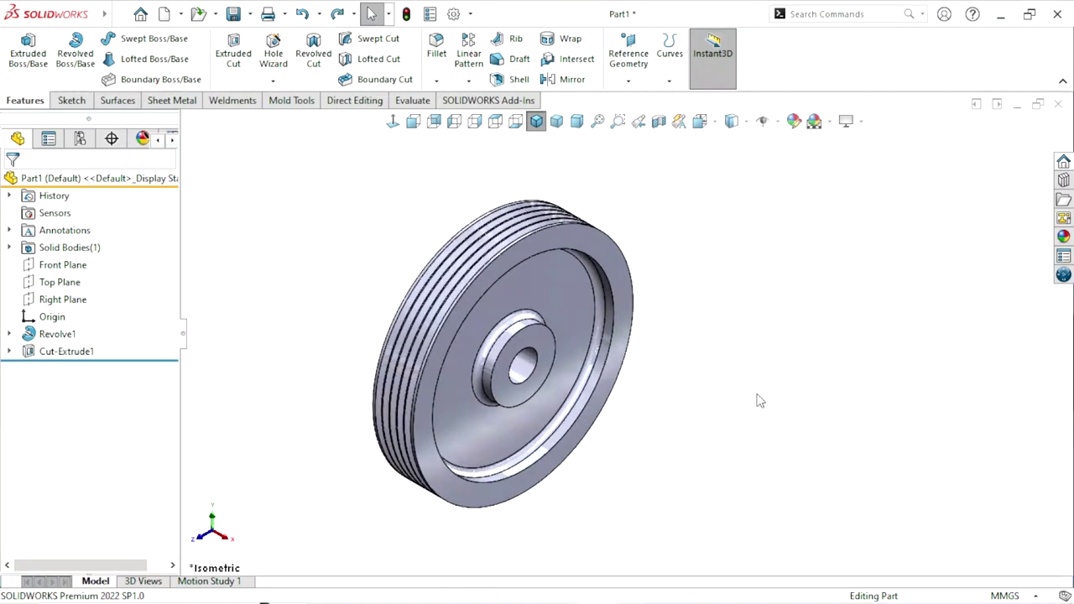
left_click(543, 289)
Draw a circle above the hub in a new sketch on the web face.
left_click(612, 242)
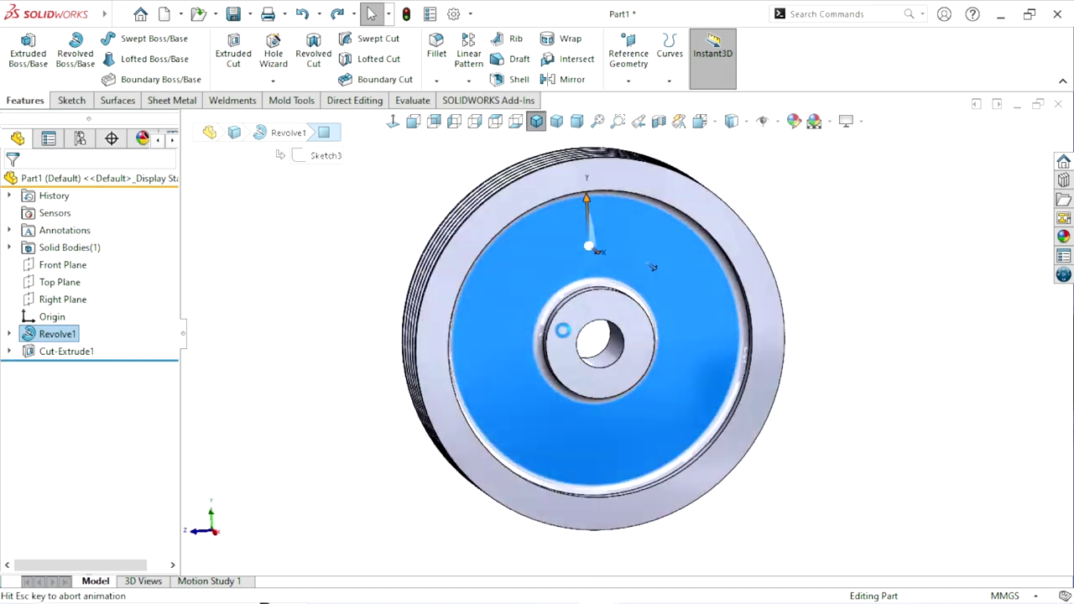
left_click(134, 39)
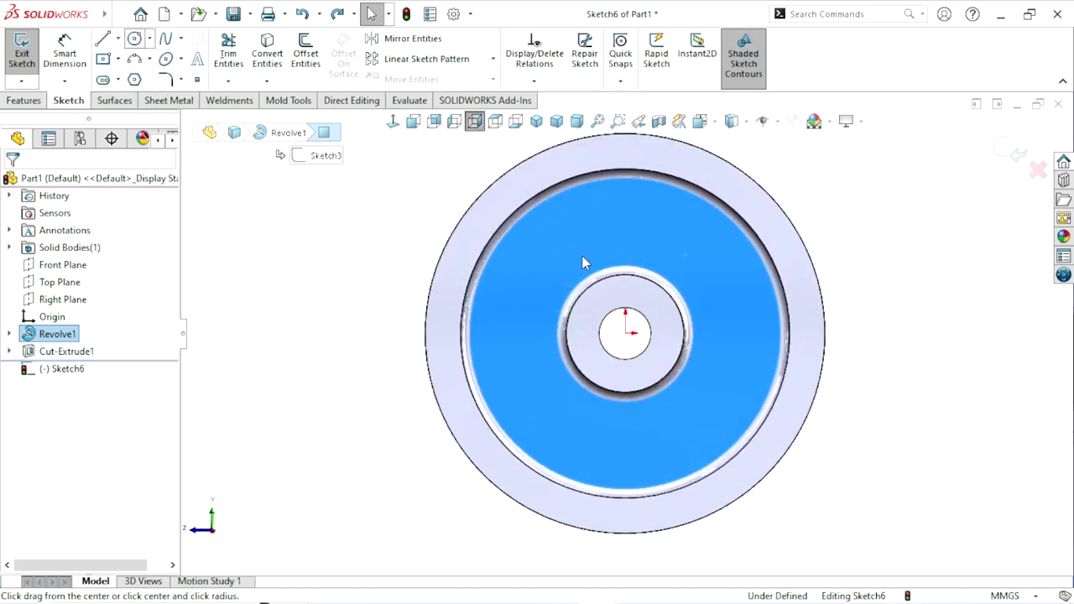
left_click(626, 223)
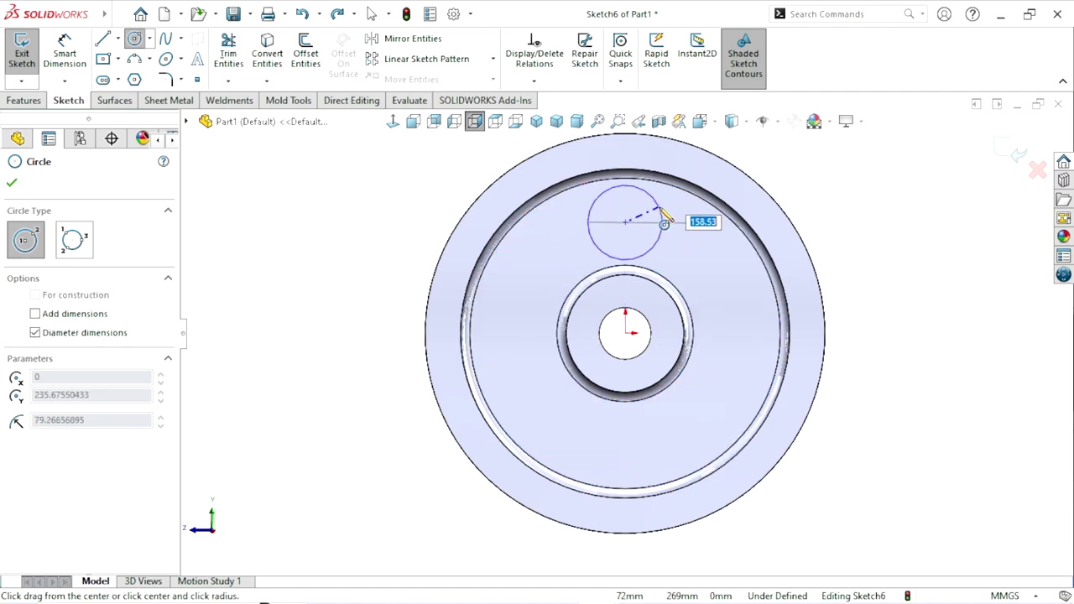
left_click(664, 220)
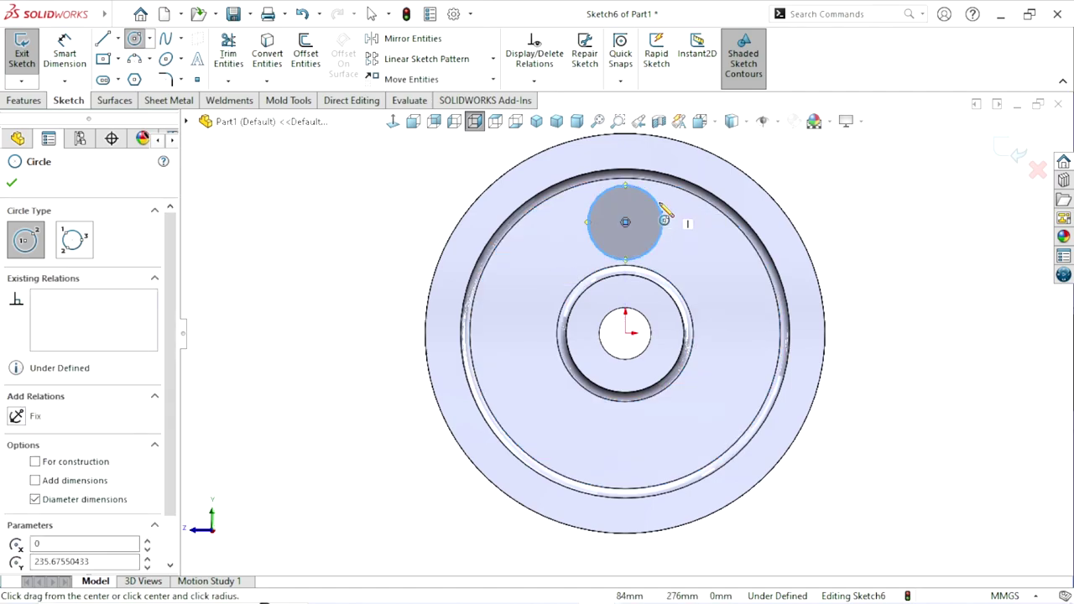
left_click(102, 40)
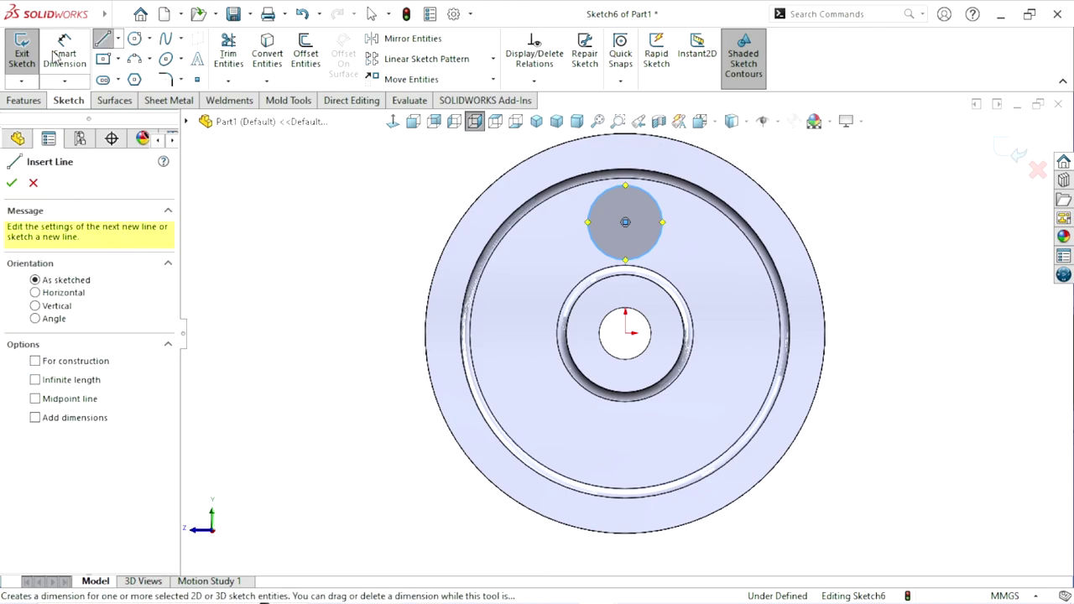
key("Escape")
Dimension the circle to Ø145 mm and its centre 238 mm from the origin.
key("d")
left_click(663, 224)
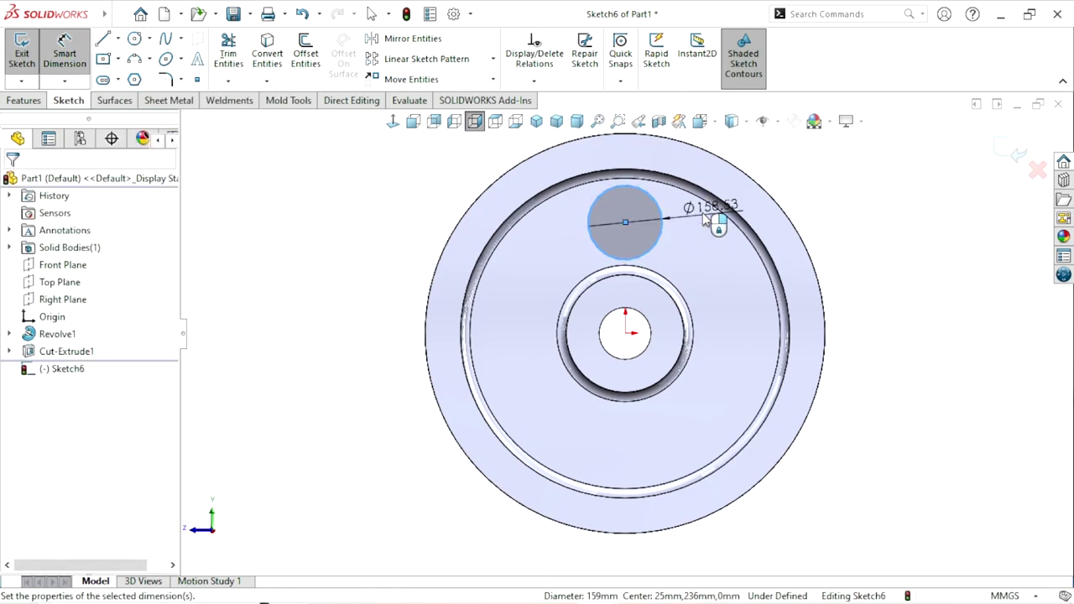
left_click(706, 220)
type("145")
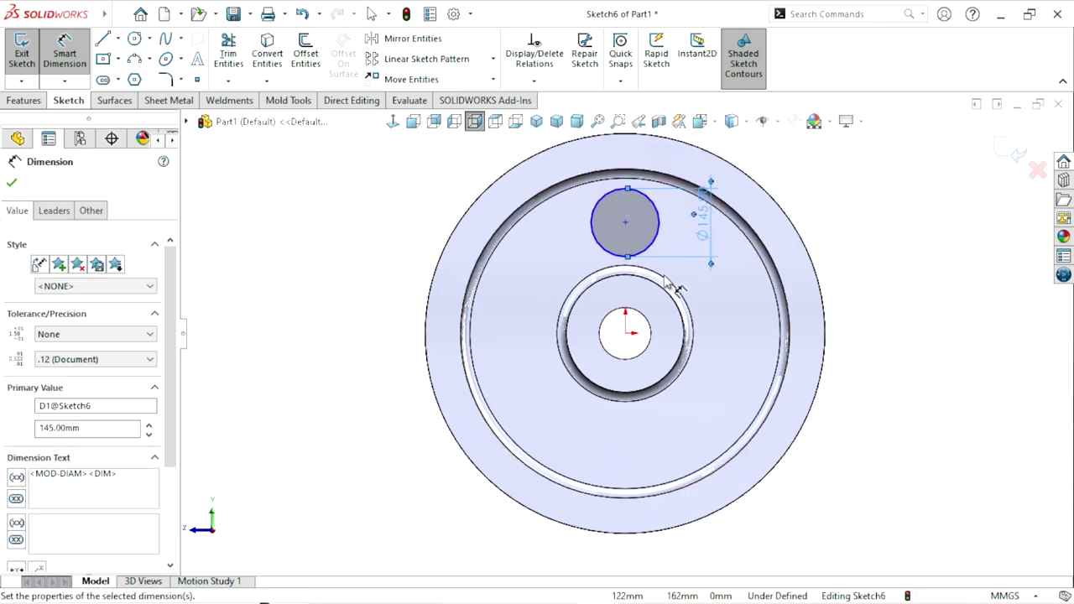
left_click(887, 307)
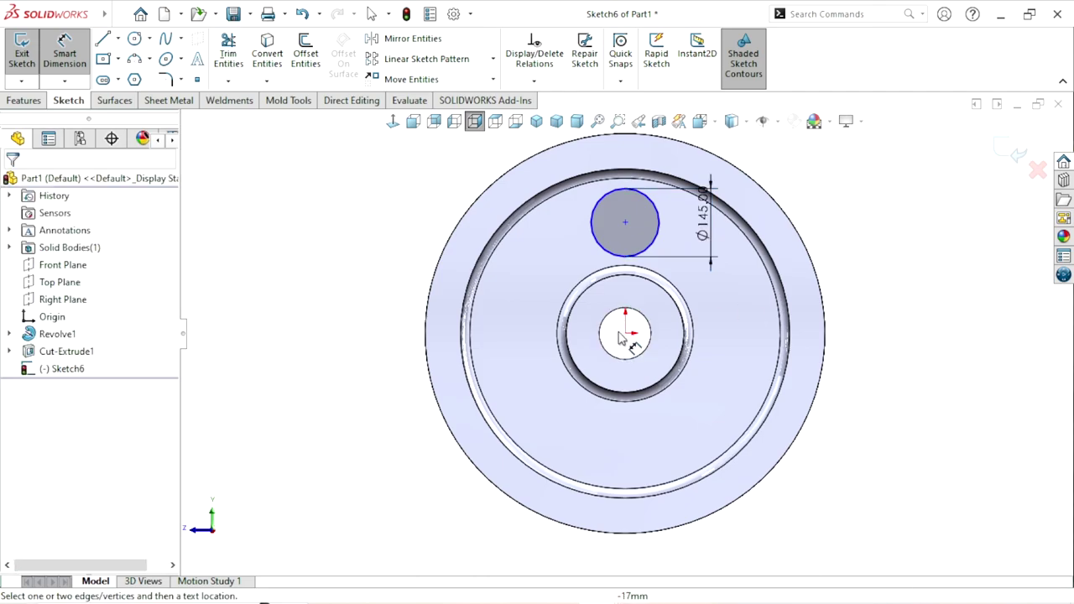
left_click(626, 223)
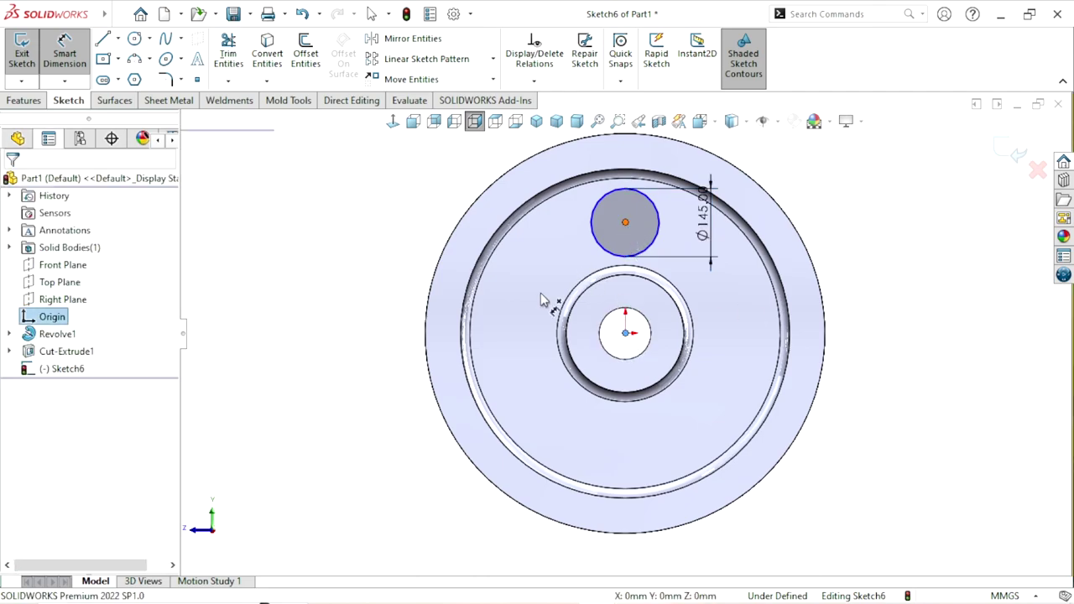
left_click(528, 265)
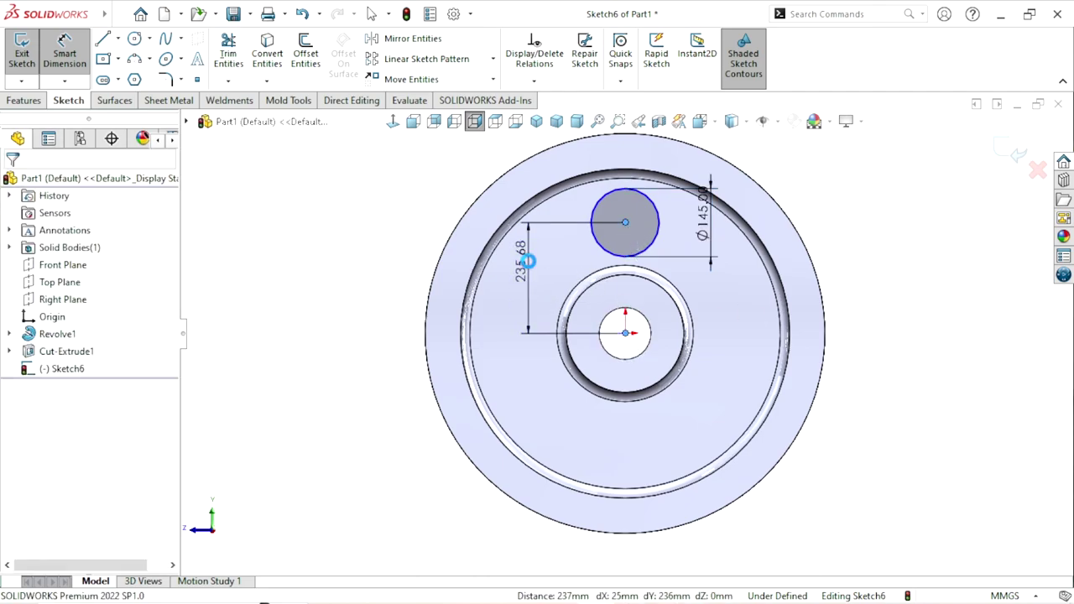
type("238")
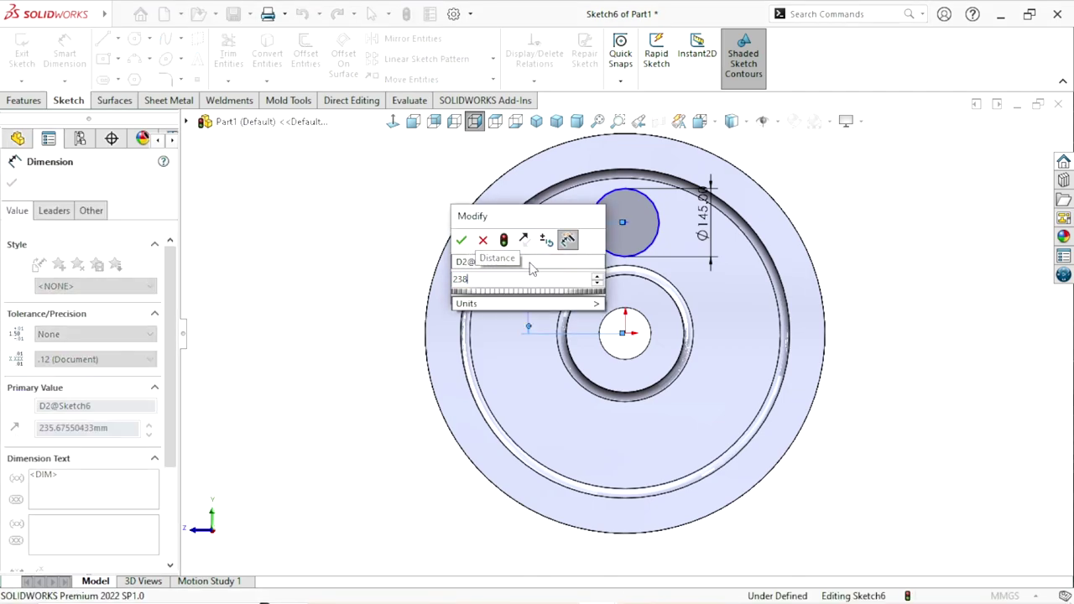
key("Return")
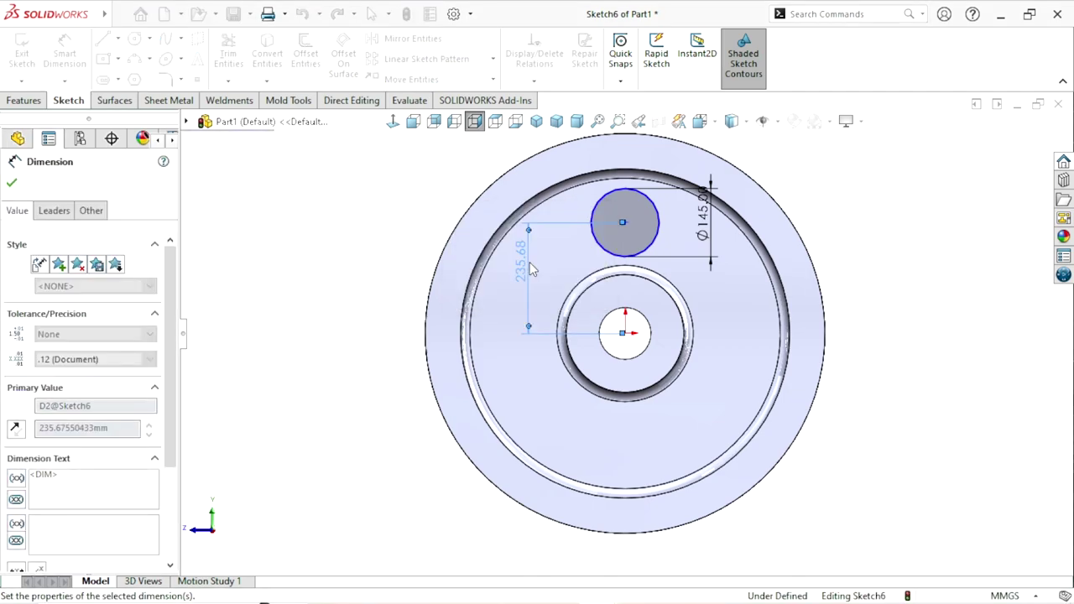
left_click(873, 326)
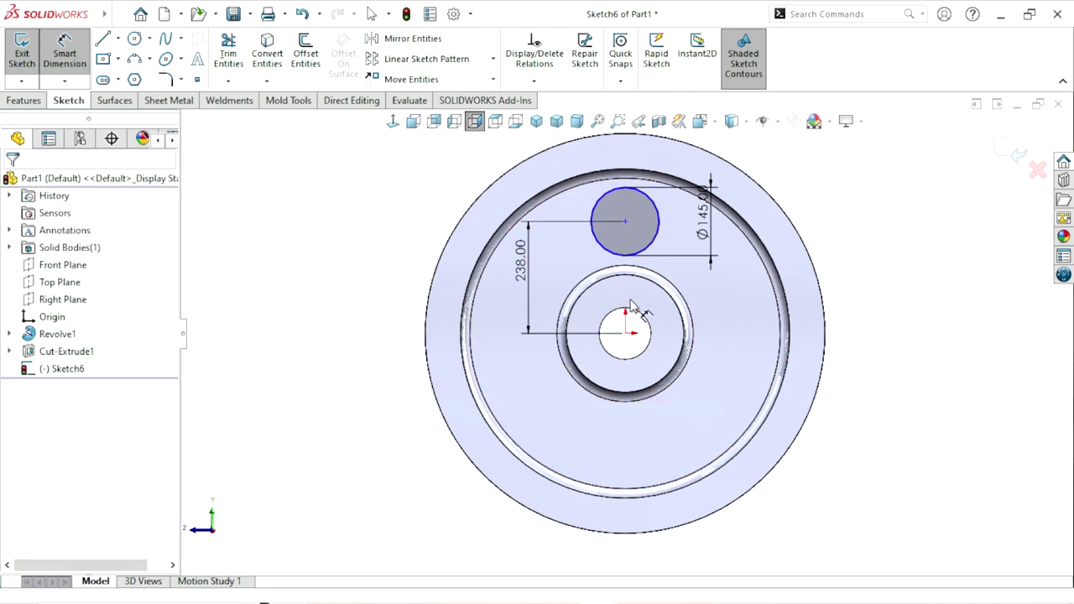
key("Escape")
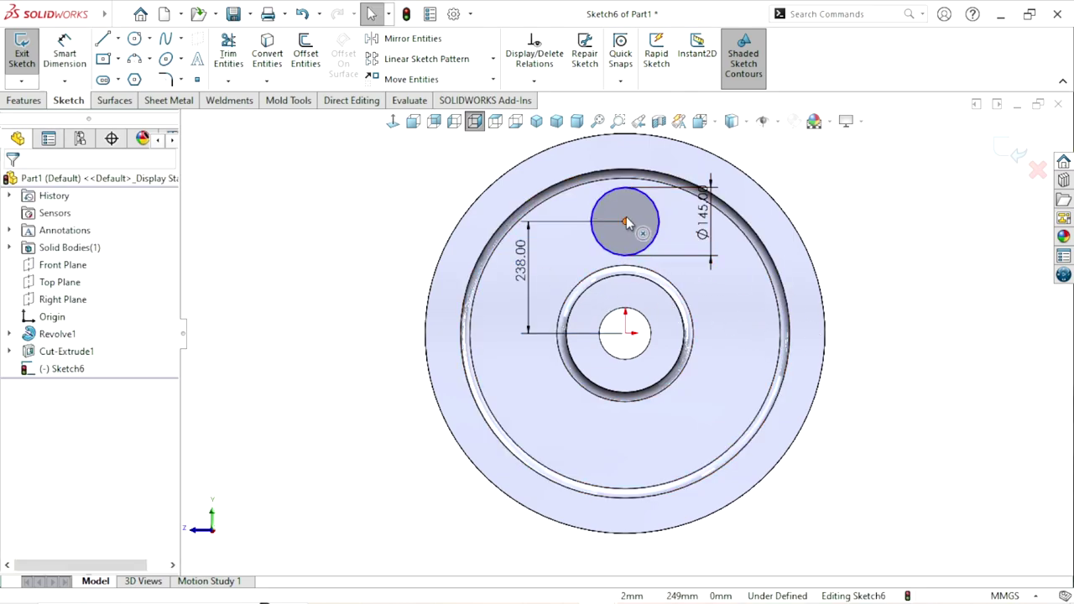
Make the circle's centre vertical to the origin to fully define the sketch.
left_click(626, 221)
left_click(627, 335, "ctrl")
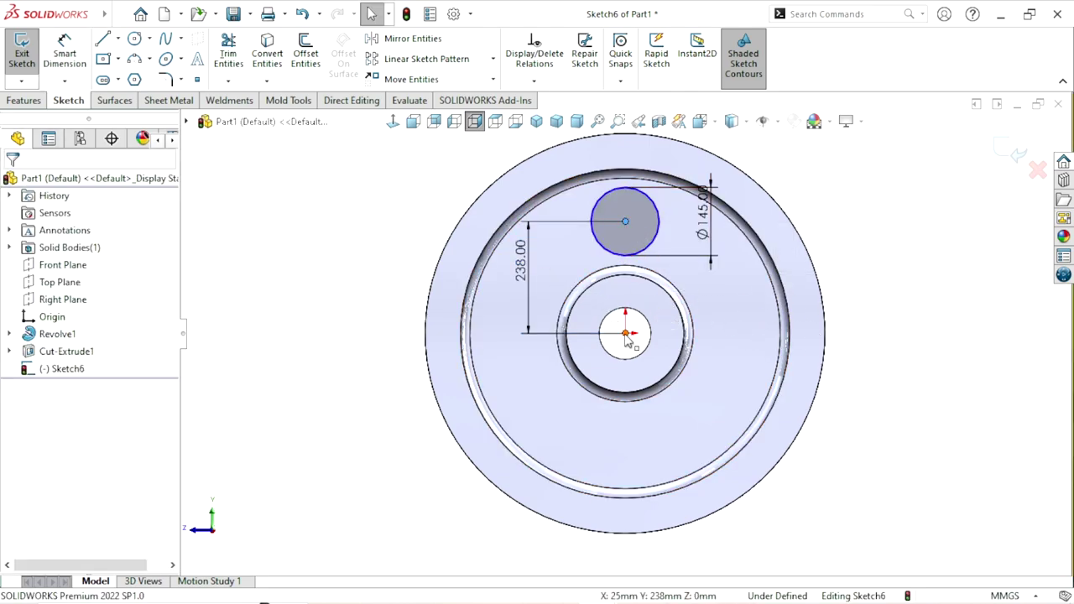
left_click(910, 375)
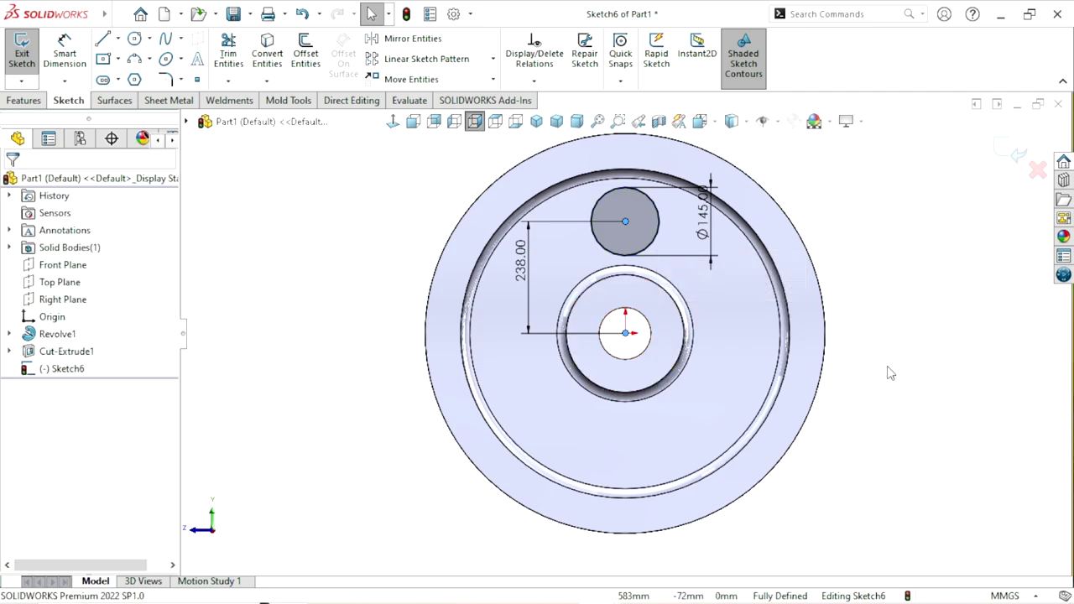
left_click(23, 101)
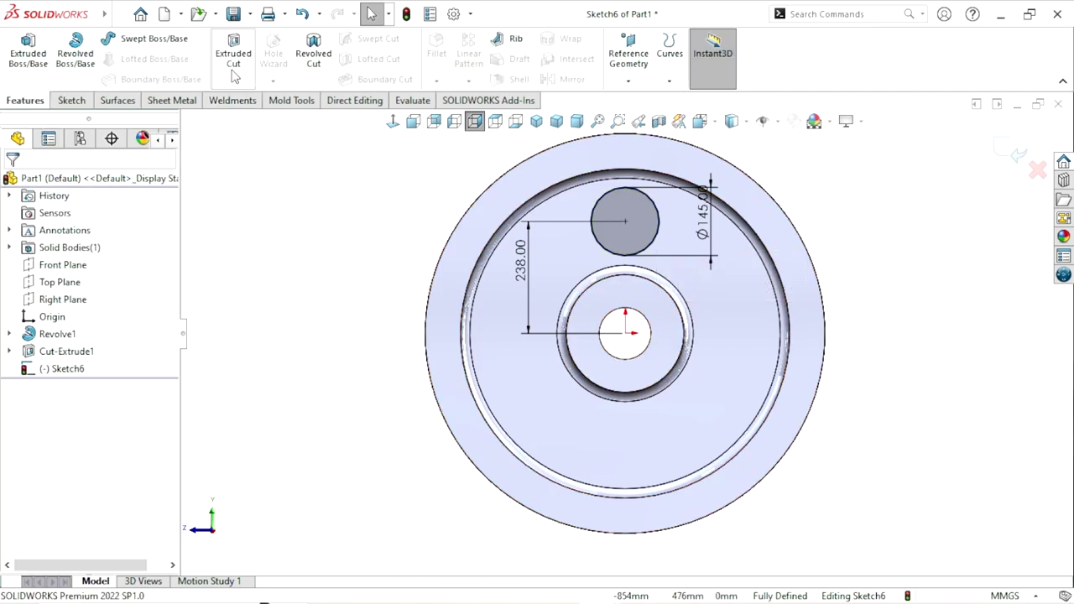
Extrude-cut the Ø145 mm circle through the pulley web as Cut-Extrude2.
key("ctrl+7")
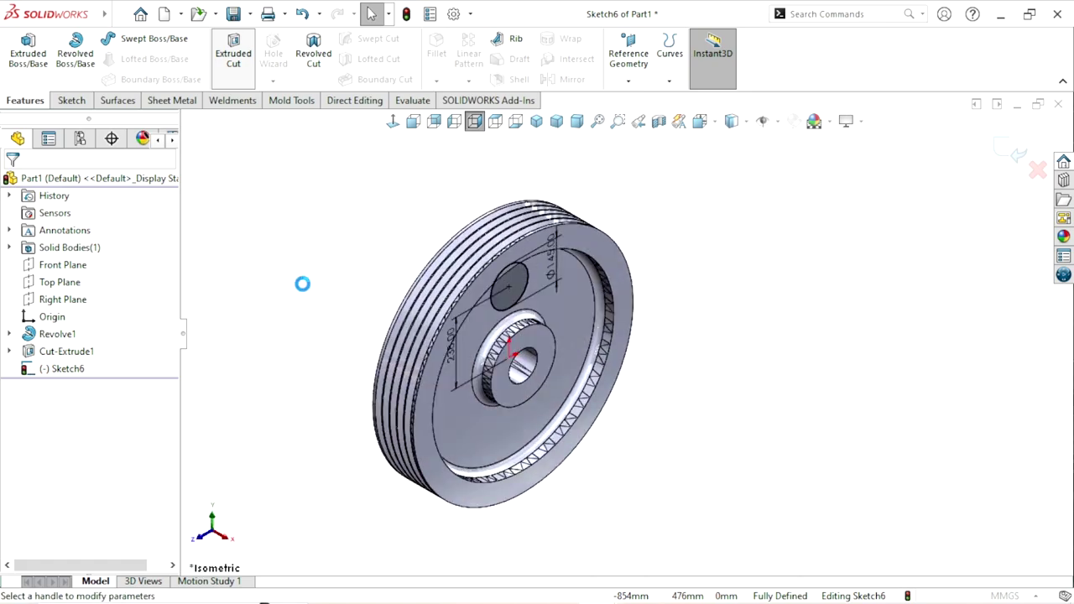
left_click(134, 277)
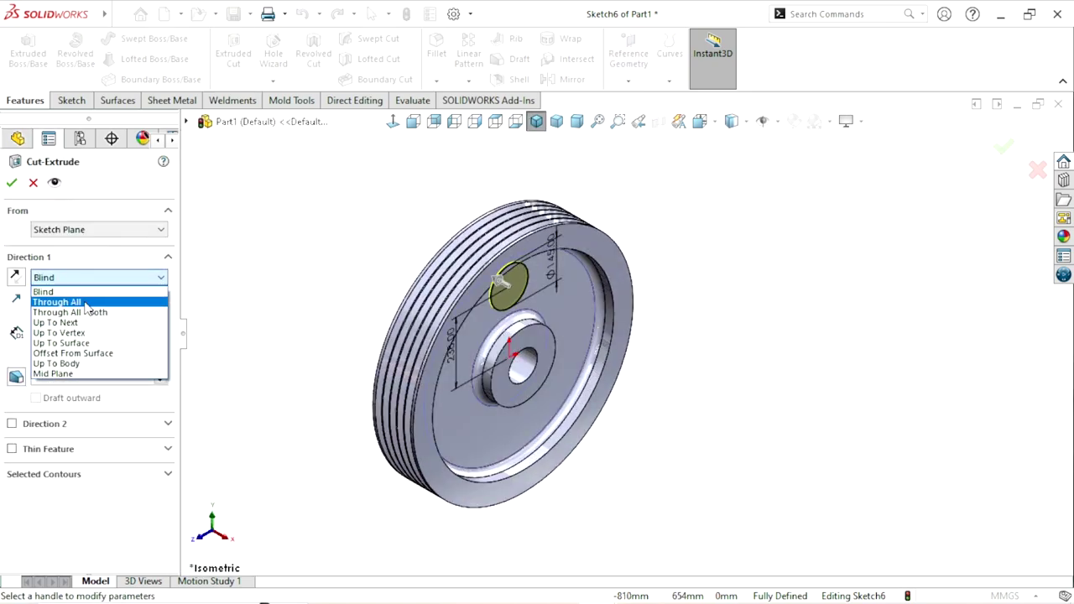
left_click(83, 324)
left_click(12, 182)
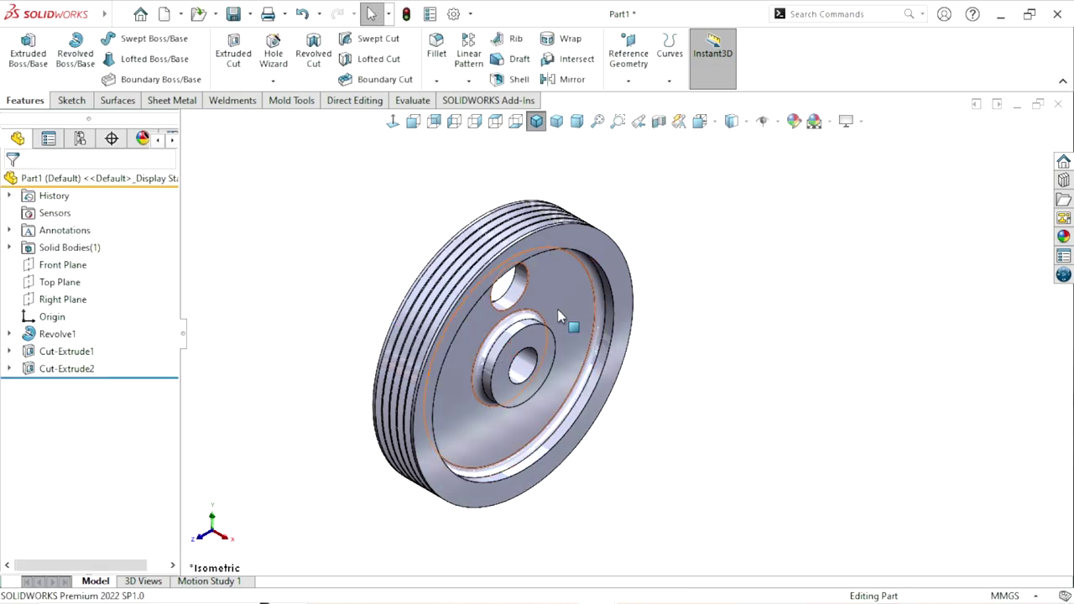
scroll(593, 322, "down", 2)
left_click(596, 304)
Open a sketch on the web face and start a 55 mm offset of the hole's edge.
left_click(648, 249)
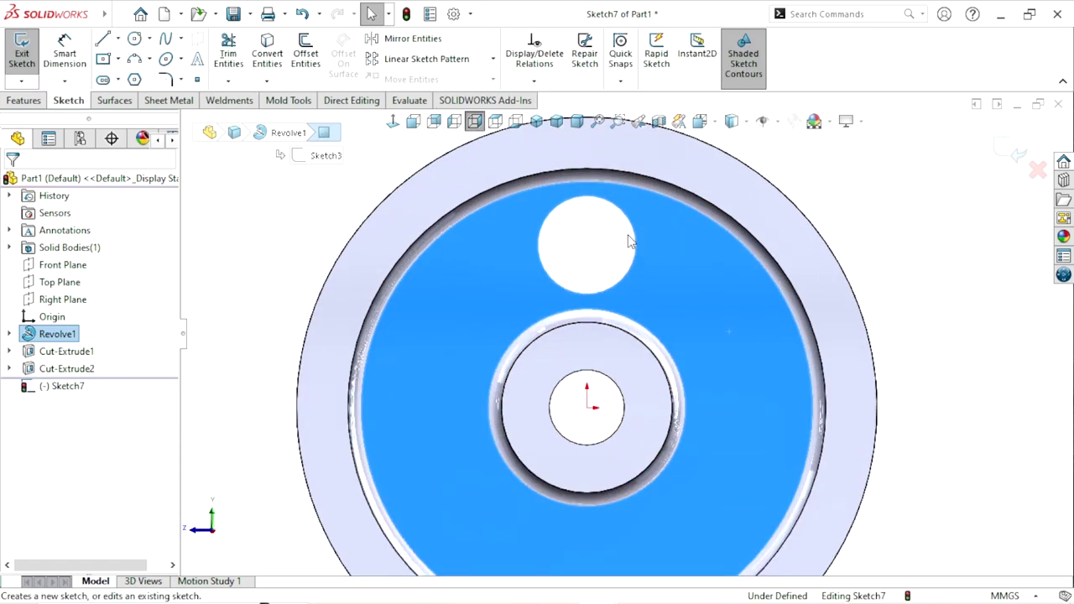
left_click(635, 239)
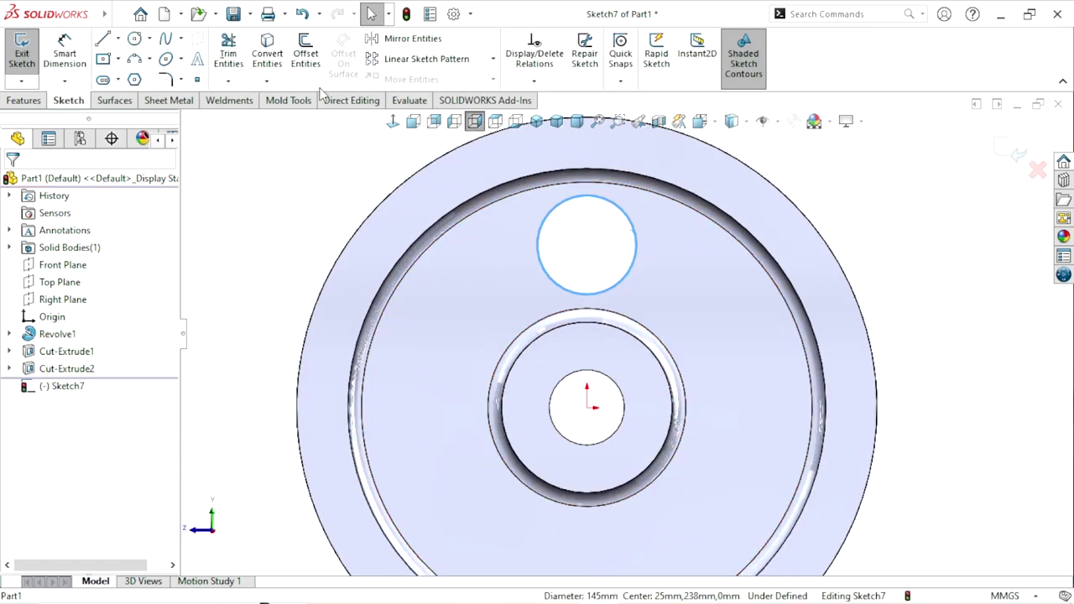
left_click(306, 54)
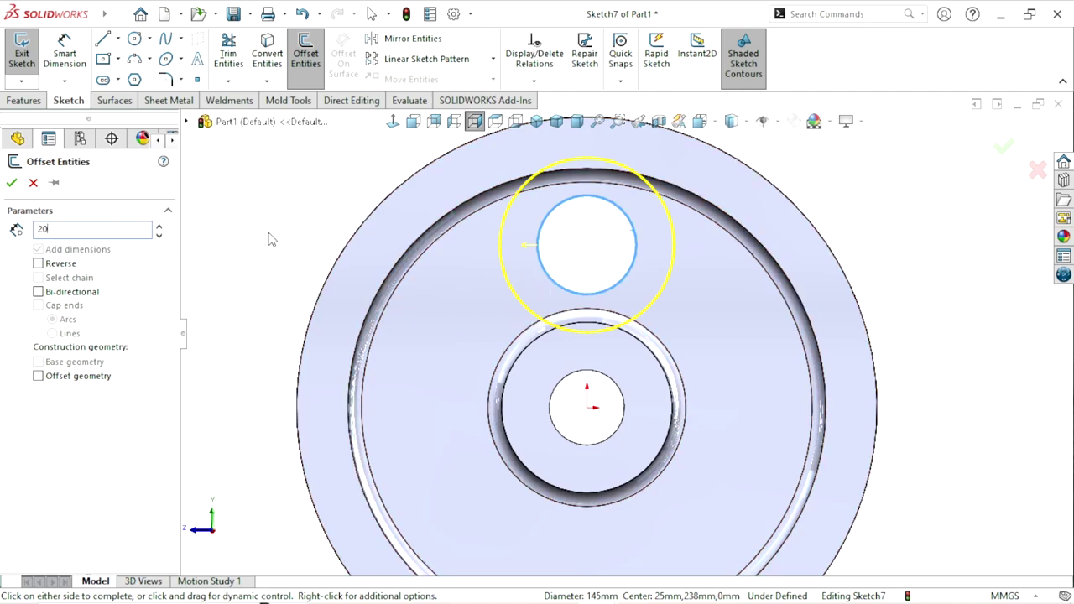
Accept the 20 mm offset ring around the hole circle.
left_click(259, 264)
scroll(607, 256, "down", 2)
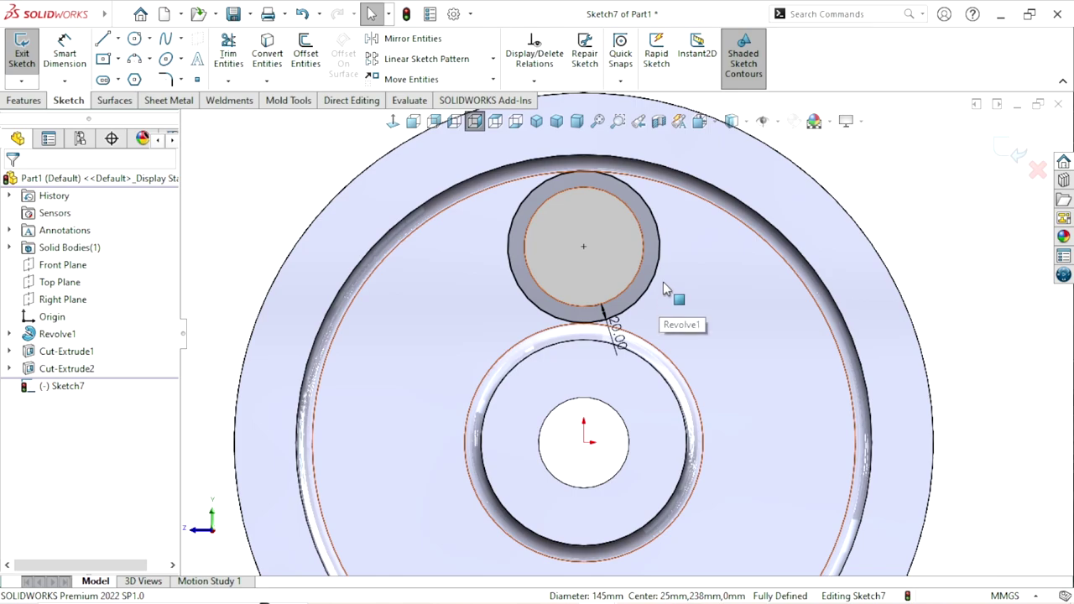
left_click(65, 52)
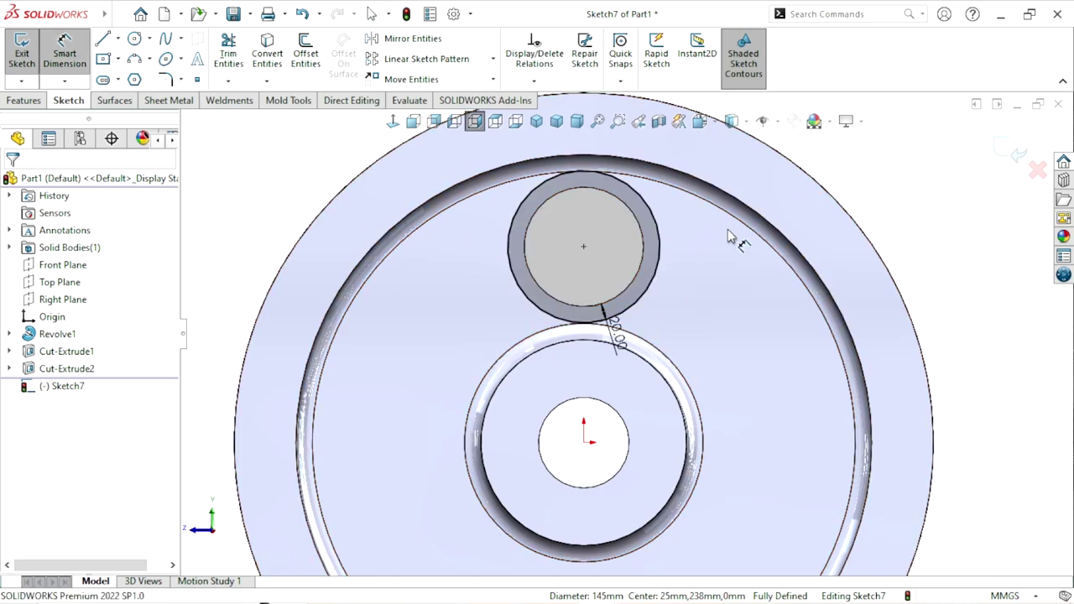
left_click(663, 256)
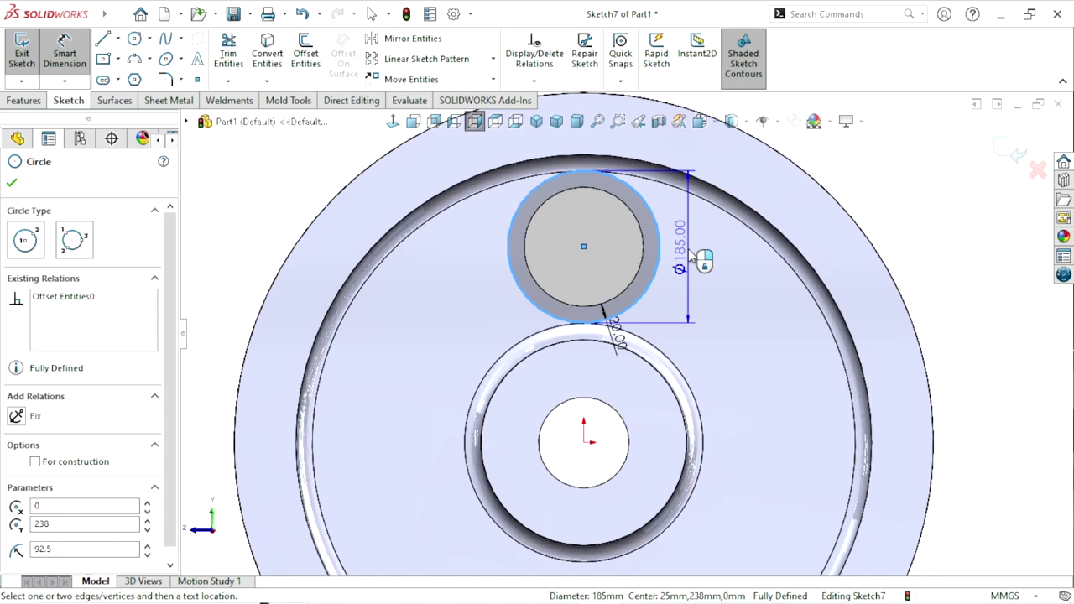
key("Escape")
Change the offset gap dimension to 10 mm and discard the extra 165 diameter dimension.
left_click(636, 349)
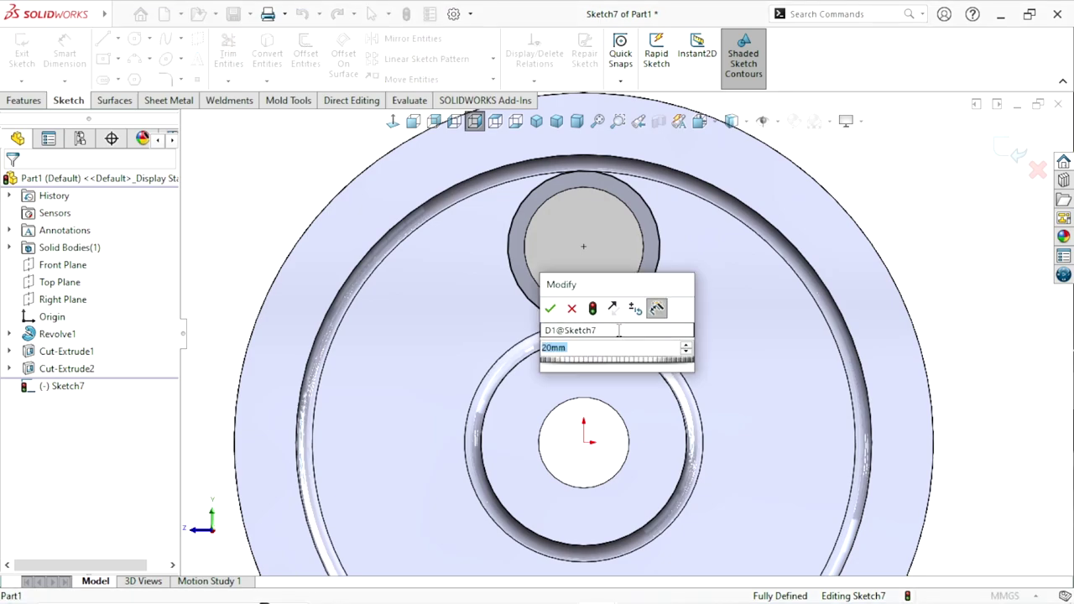
type("10")
left_click(550, 309)
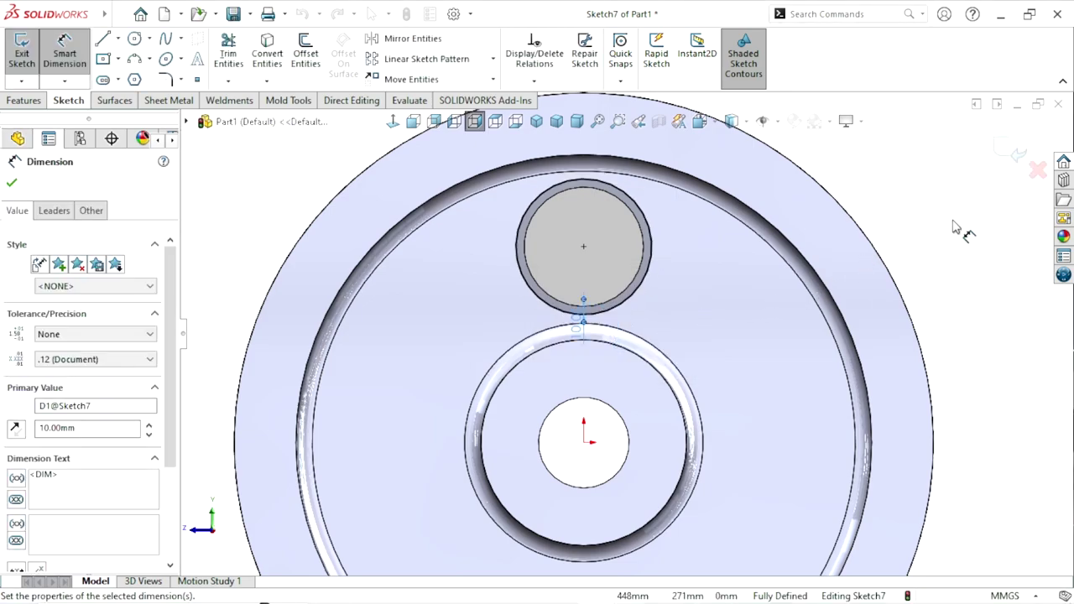
left_click(700, 311)
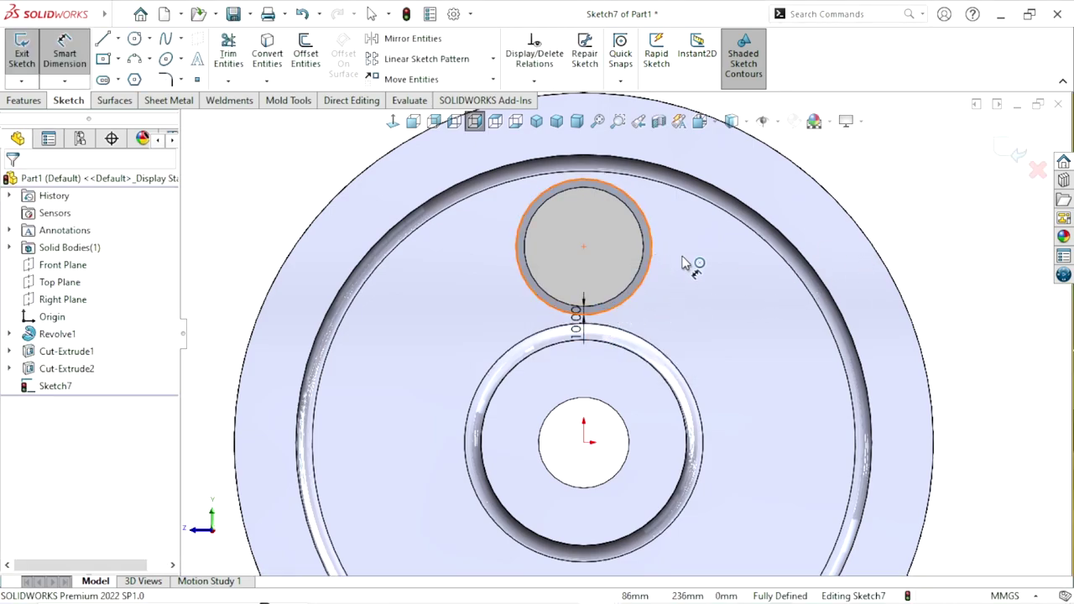
left_click(686, 262)
left_click(690, 263)
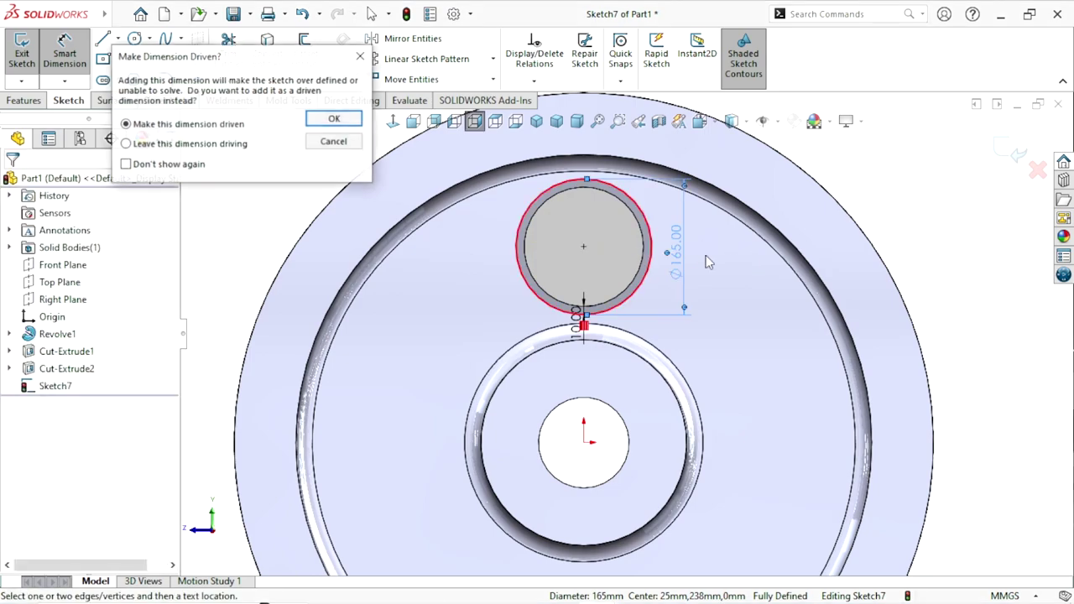
left_click(333, 142)
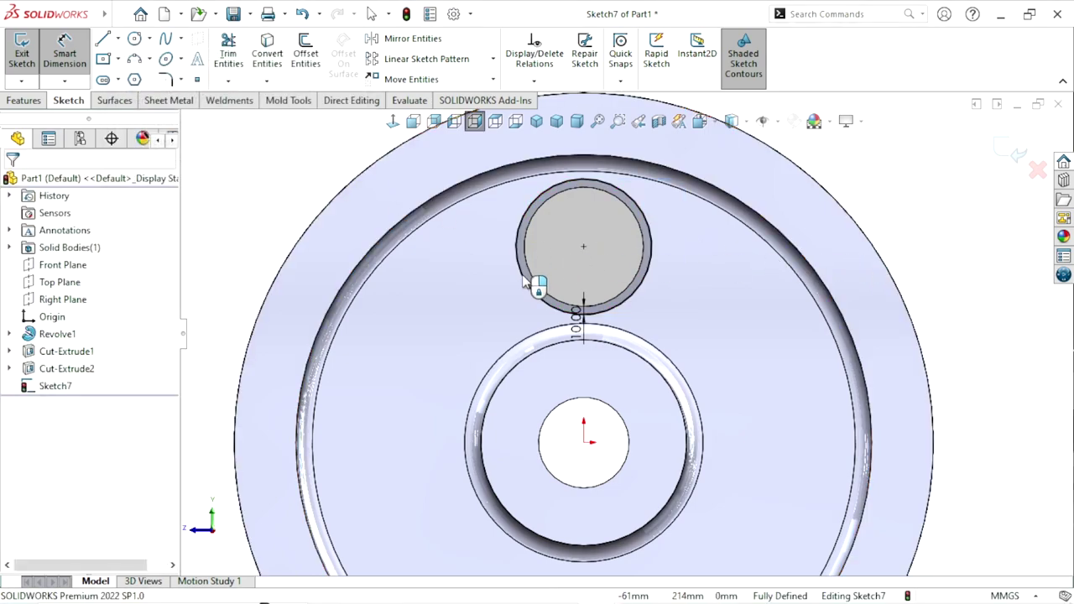
left_click(27, 102)
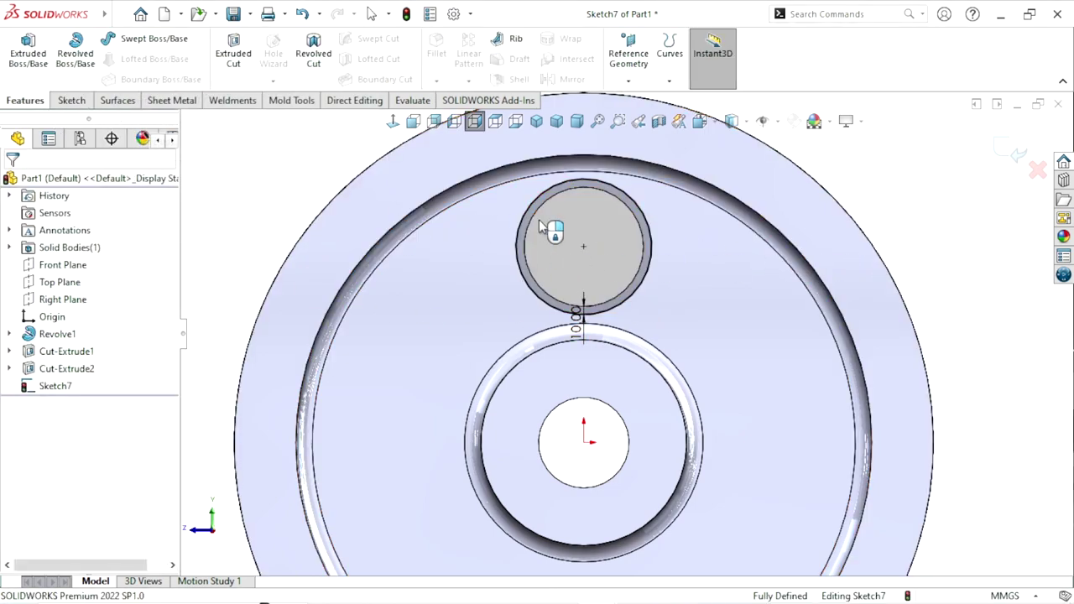
Leave dimensioning mode and clear the hole circle selection.
key("Return")
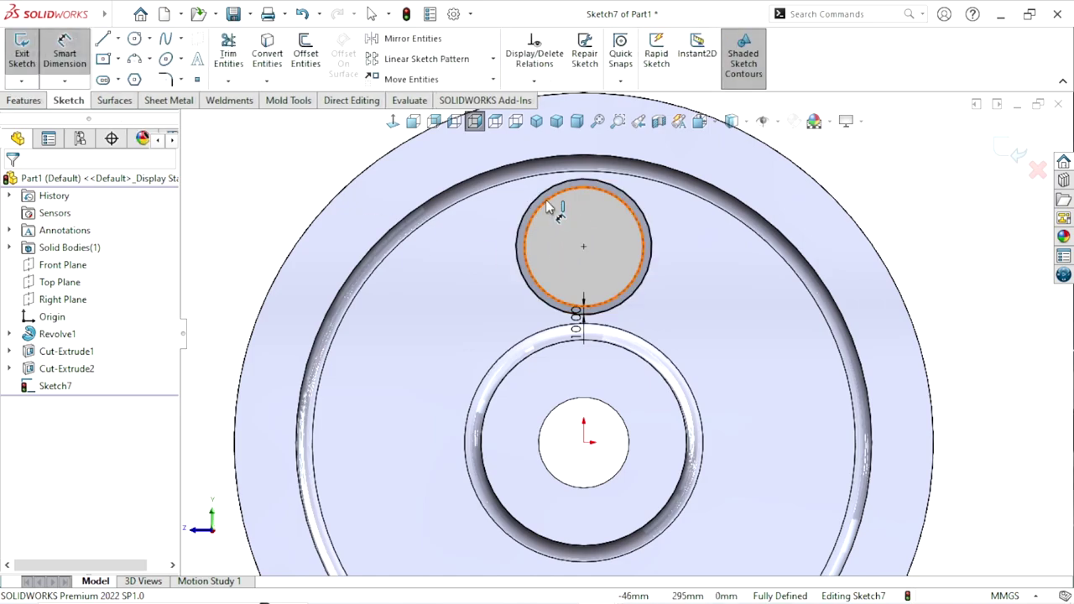
left_click(547, 203)
key("Escape")
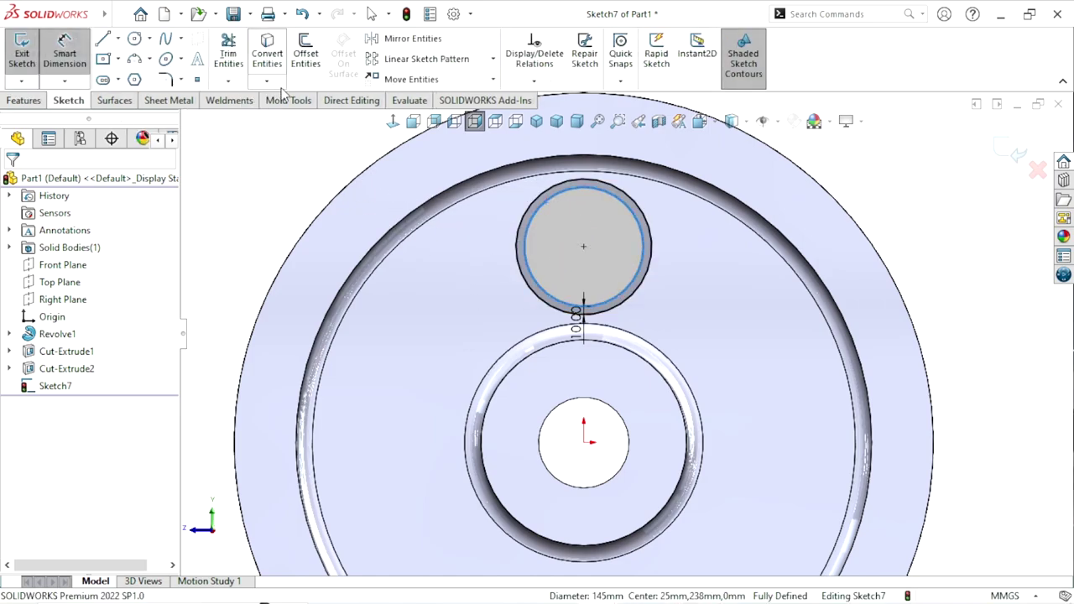
key("Escape")
left_click(543, 203)
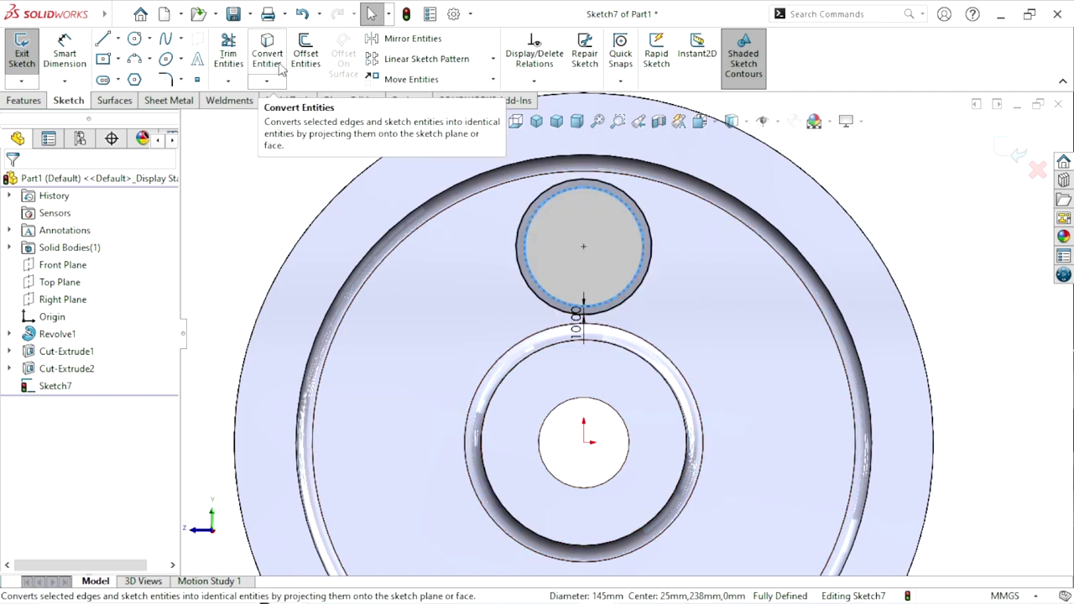
left_click(246, 173)
Extrude the ring sketch 5 mm as Boss-Extrude2, viewed in isometric.
left_click(13, 105)
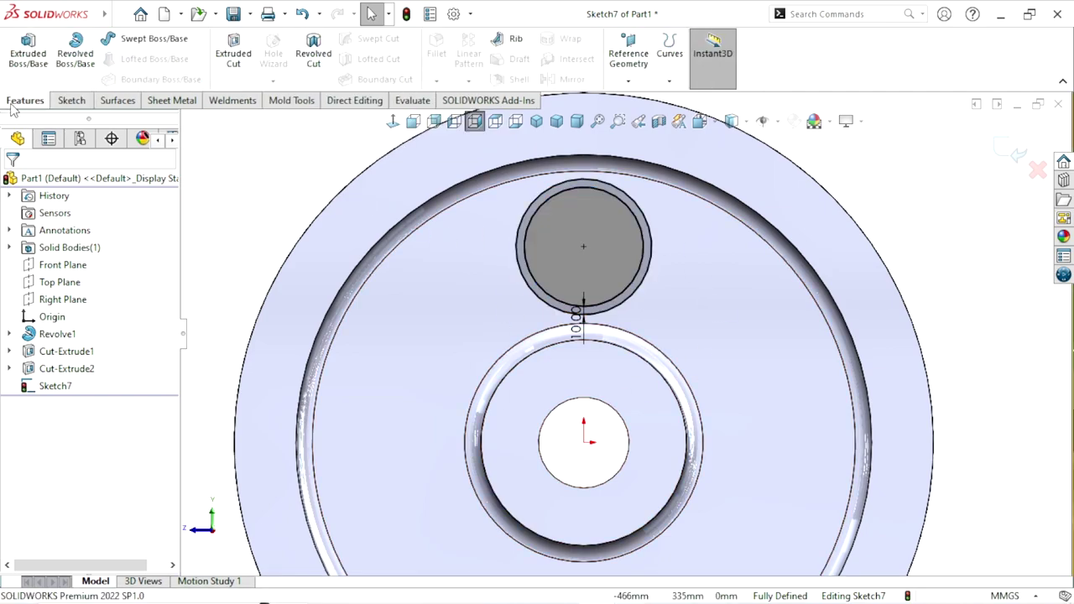
key("ctrl+7")
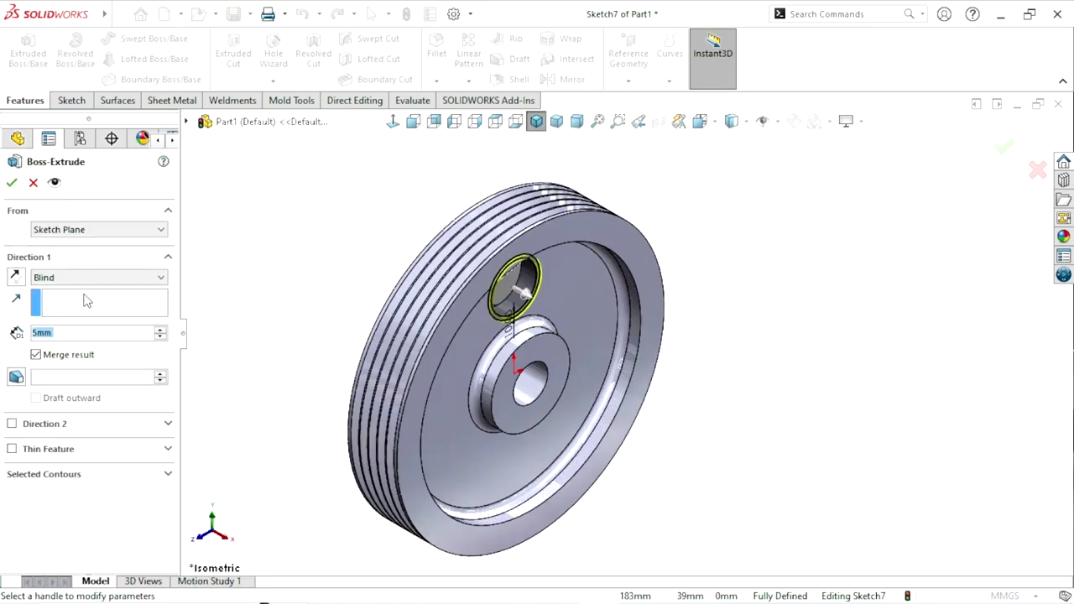
left_click(70, 337)
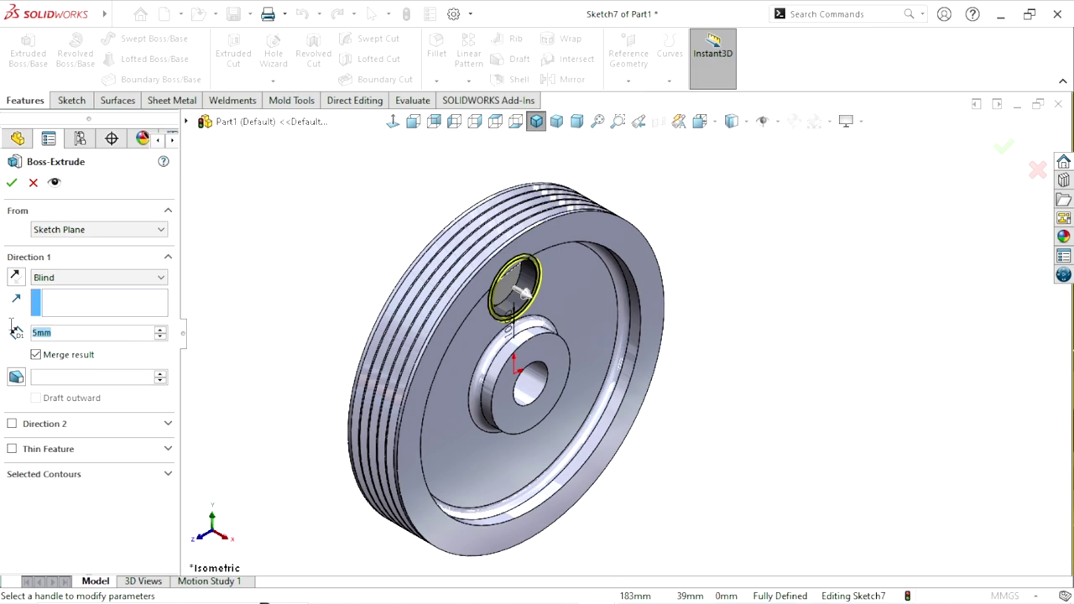
left_click(12, 184)
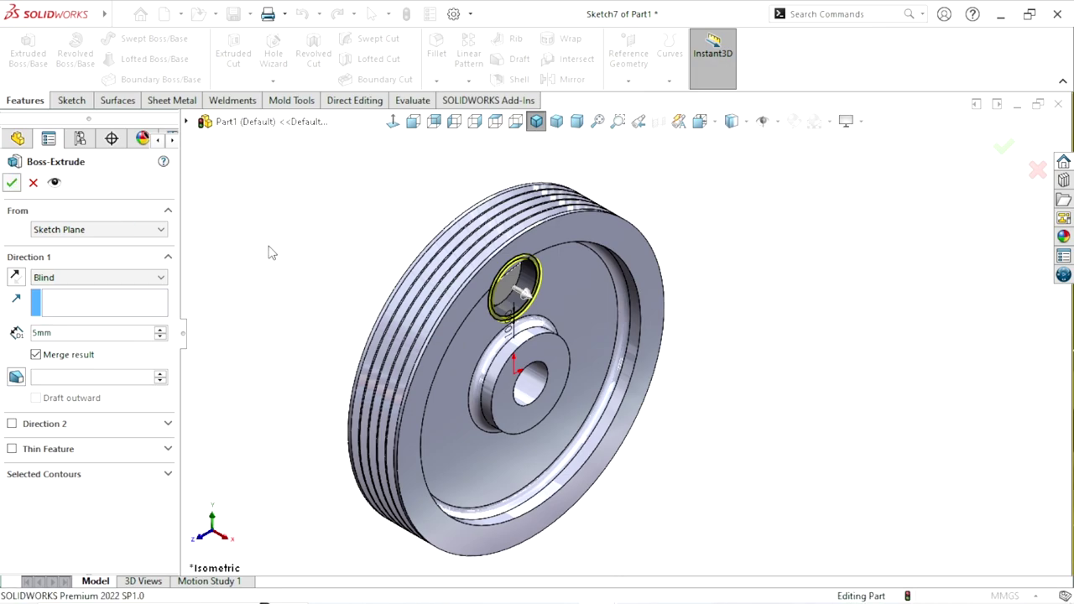
scroll(575, 290, "down", 2)
Full-round fillet the raised ring using its outer side, top and inner faces.
scroll(575, 290, "down", 2)
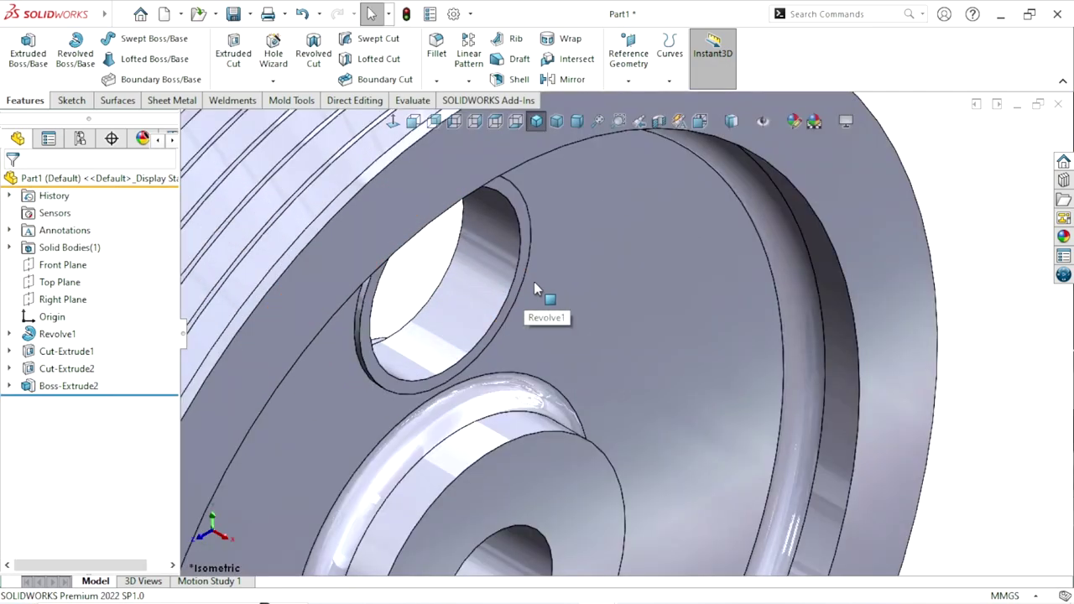
scroll(538, 292, "down", 2)
scroll(585, 309, "down", 2)
scroll(585, 309, "down", 2)
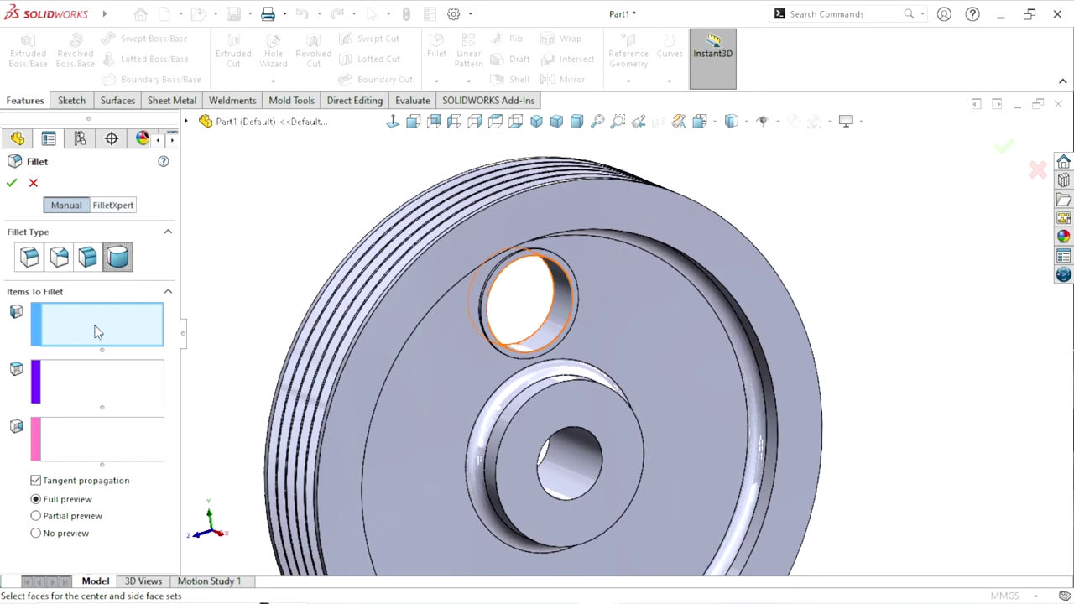
scroll(516, 307, "down", 3)
scroll(487, 314, "down", 2)
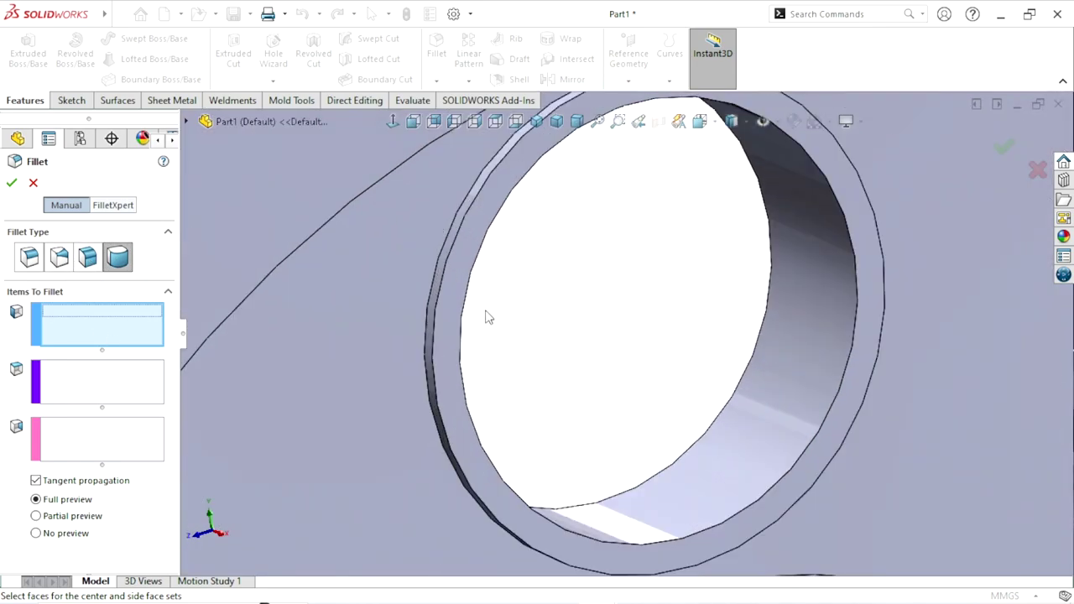
left_click(449, 268)
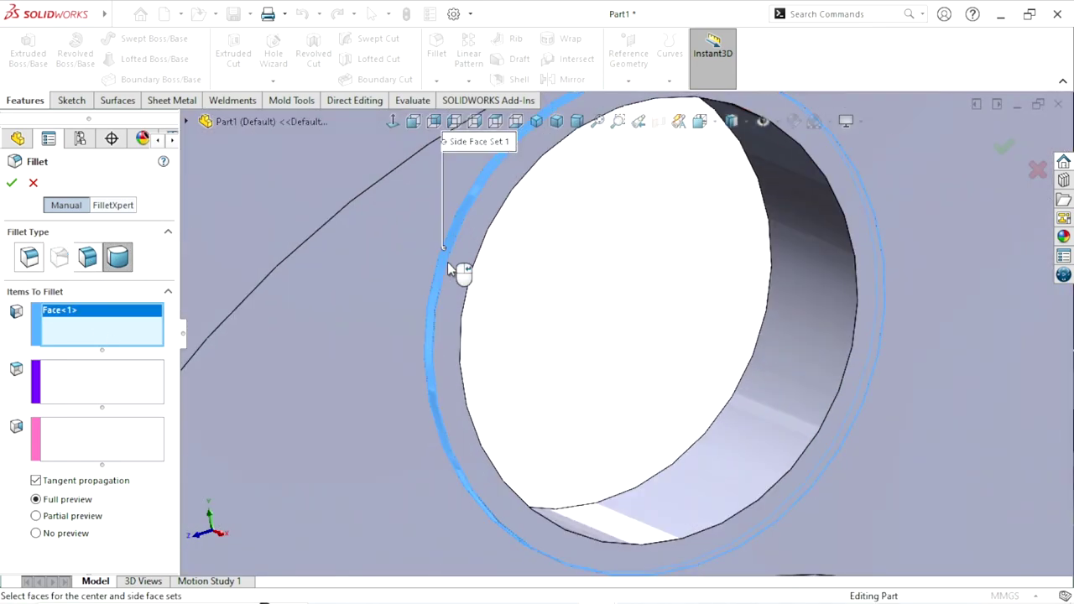
left_click(475, 229)
left_click(124, 458)
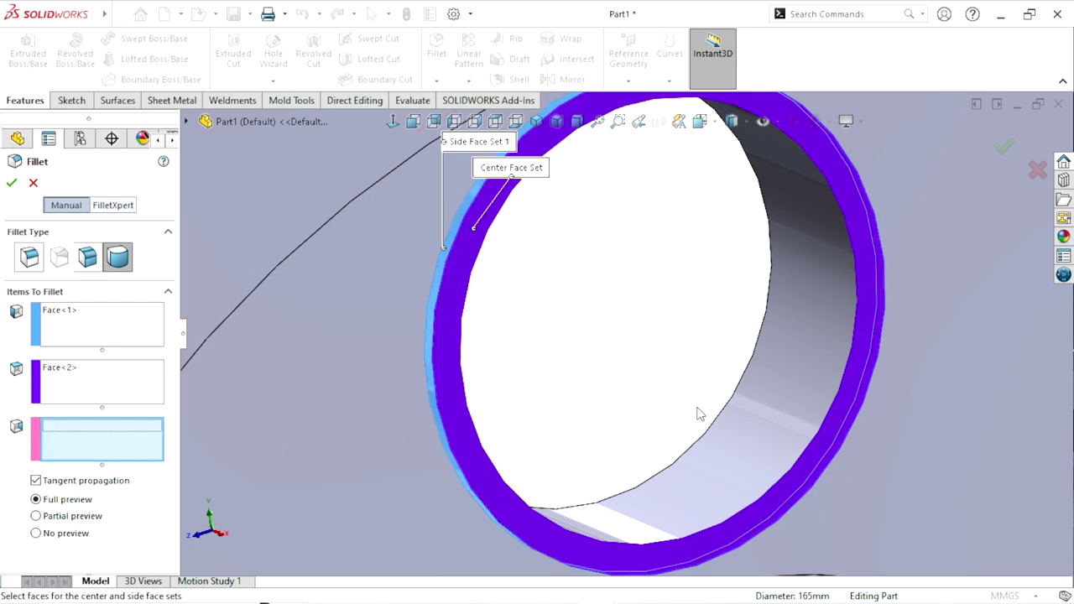
left_click(806, 415)
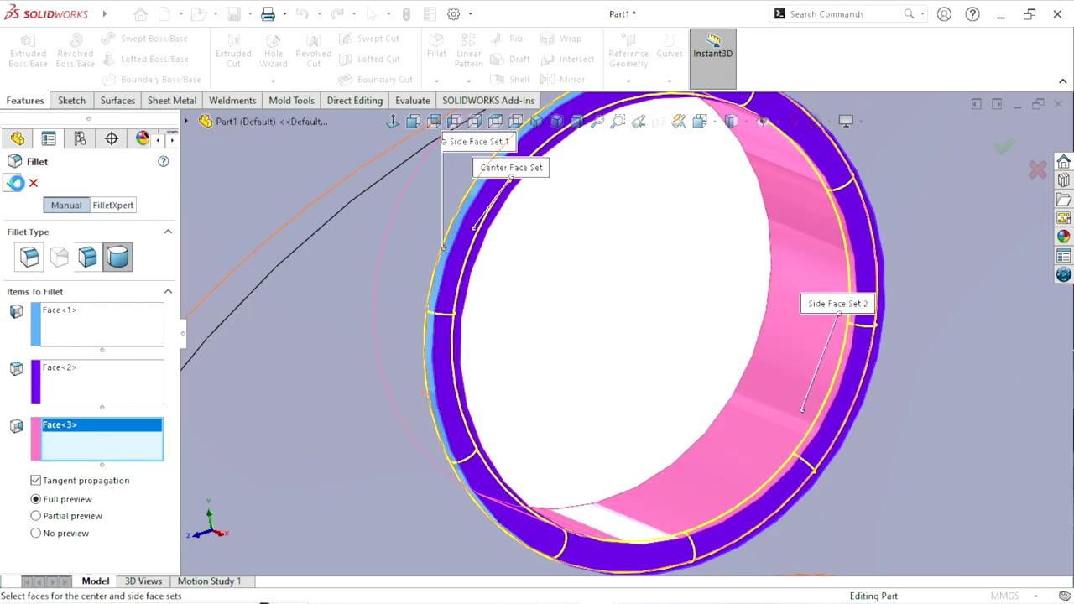
left_click(15, 182)
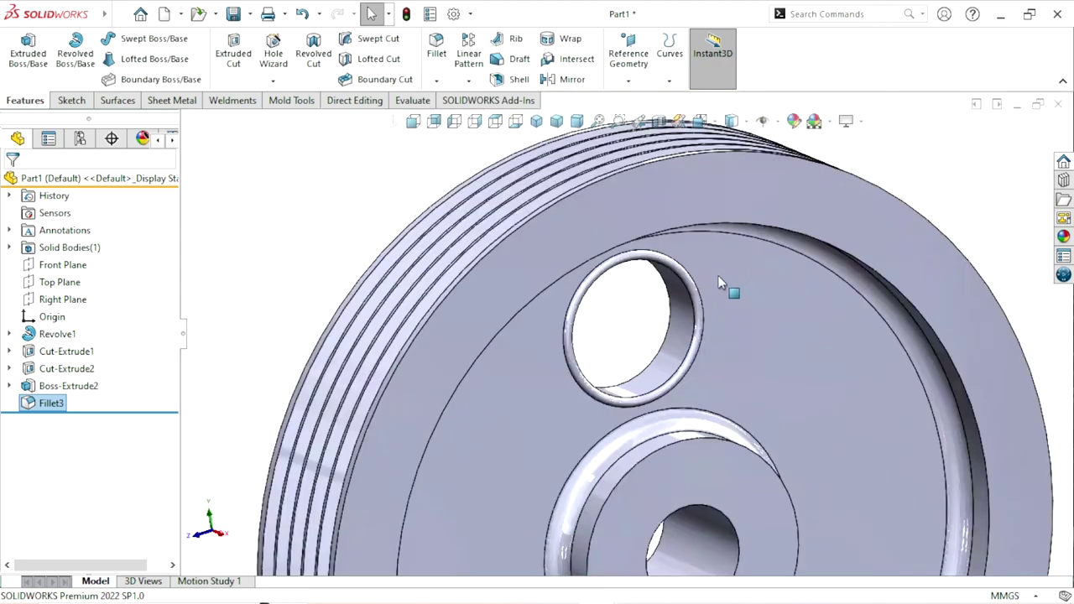
Start a mirror with the Right Plane as the mirror plane.
scroll(719, 282, "down", 2)
scroll(552, 400, "up", 3)
scroll(563, 427, "up", 3)
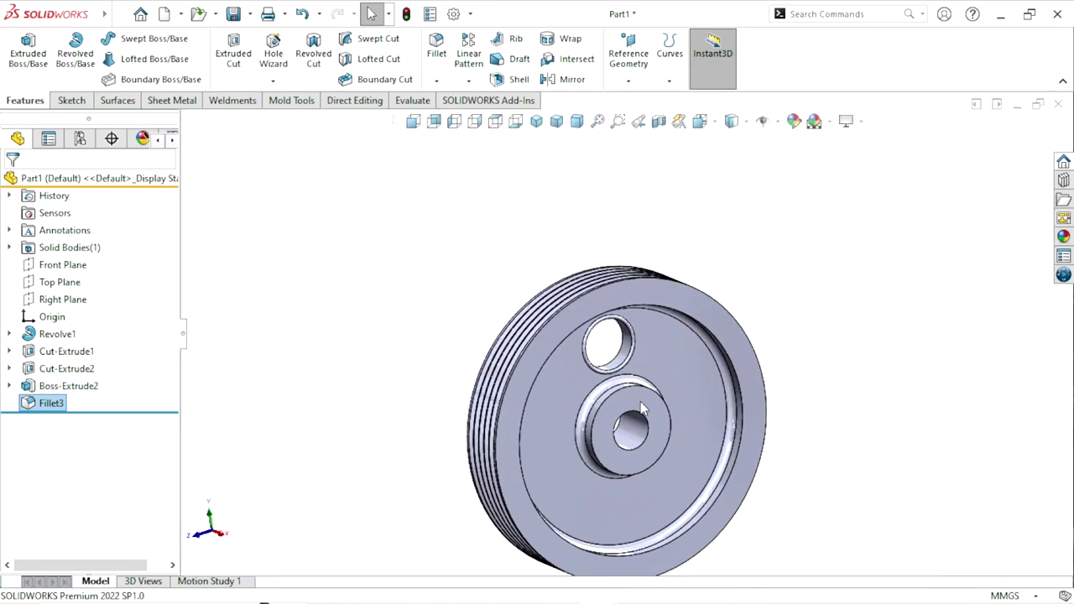
scroll(643, 409, "down", 2)
middle_click_drag(643, 409, 558, 403)
scroll(558, 403, "up", 3)
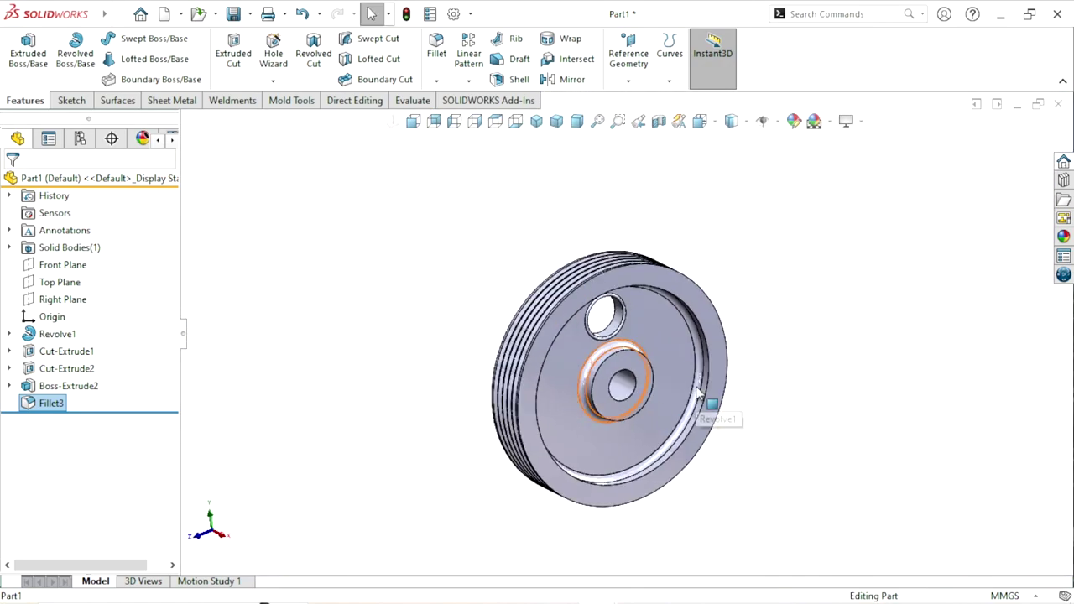
scroll(698, 391, "down", 2)
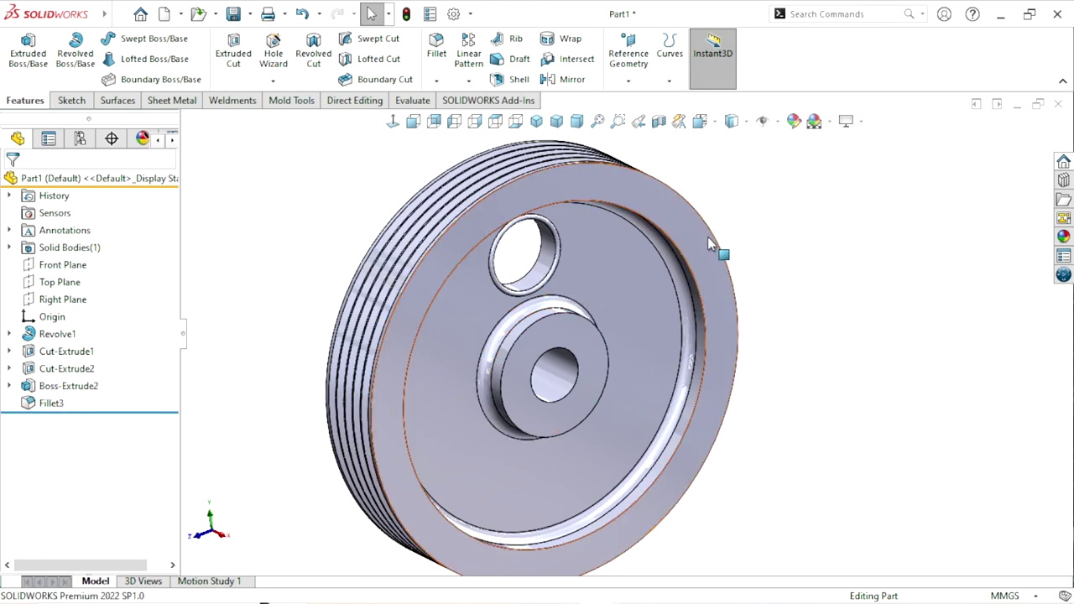
scroll(583, 330, "up", 3)
scroll(579, 306, "down", 3)
mouse_move(579, 307)
middle_mouse_down()
mouse_move(520, 351)
mouse_move(615, 344)
middle_mouse_up()
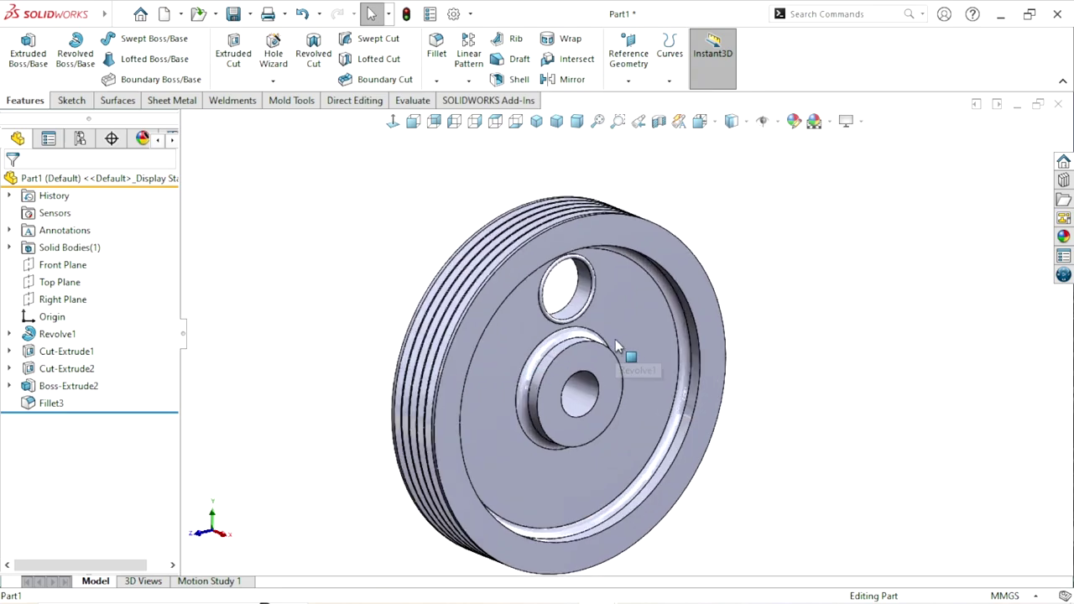
scroll(592, 309, "down", 2)
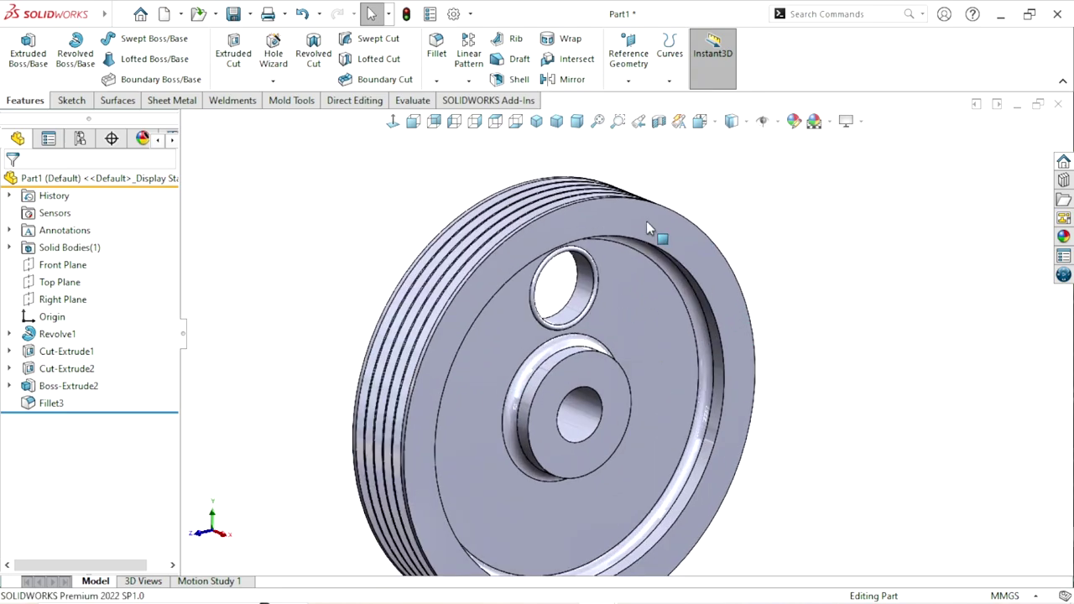
left_click(573, 83)
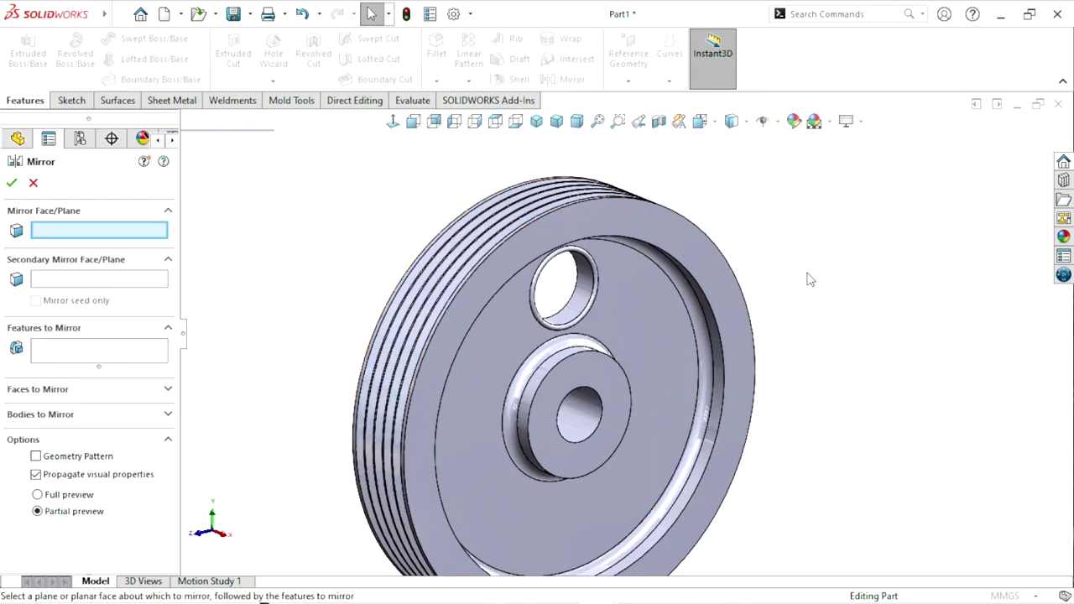
left_click(187, 121)
left_click(254, 242)
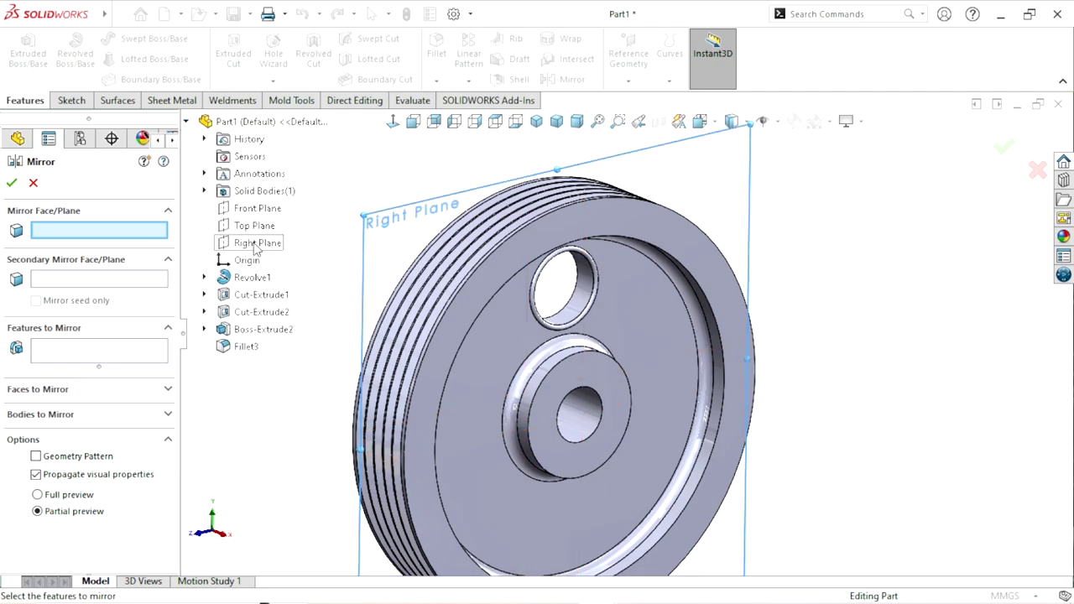
Mirror Cut-Extrude2, Boss-Extrude2 and Fillet3 and confirm Mirror11.
left_click(61, 355)
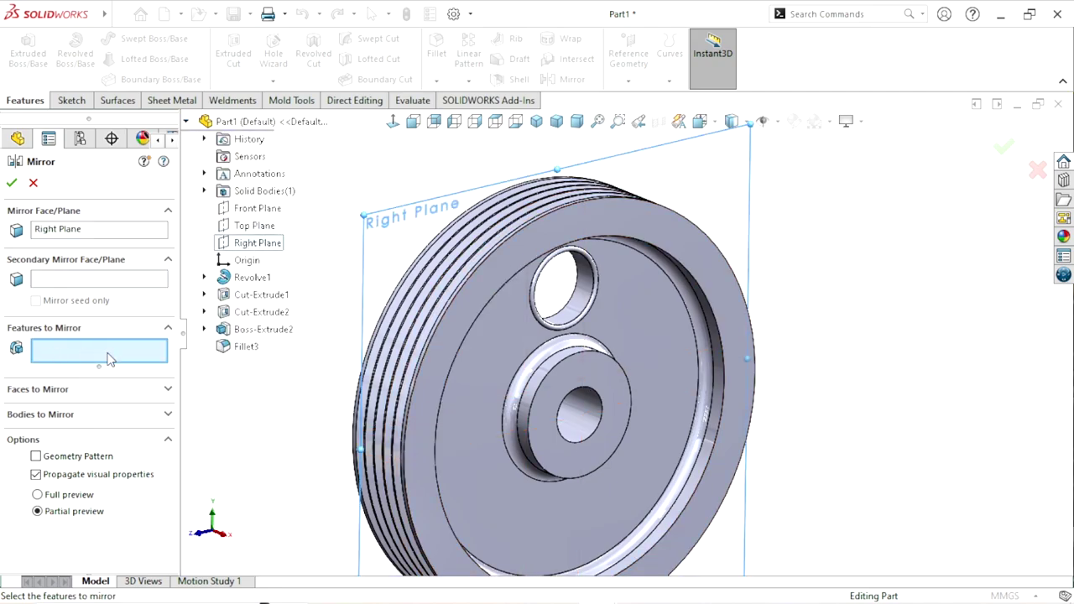
left_click(253, 316)
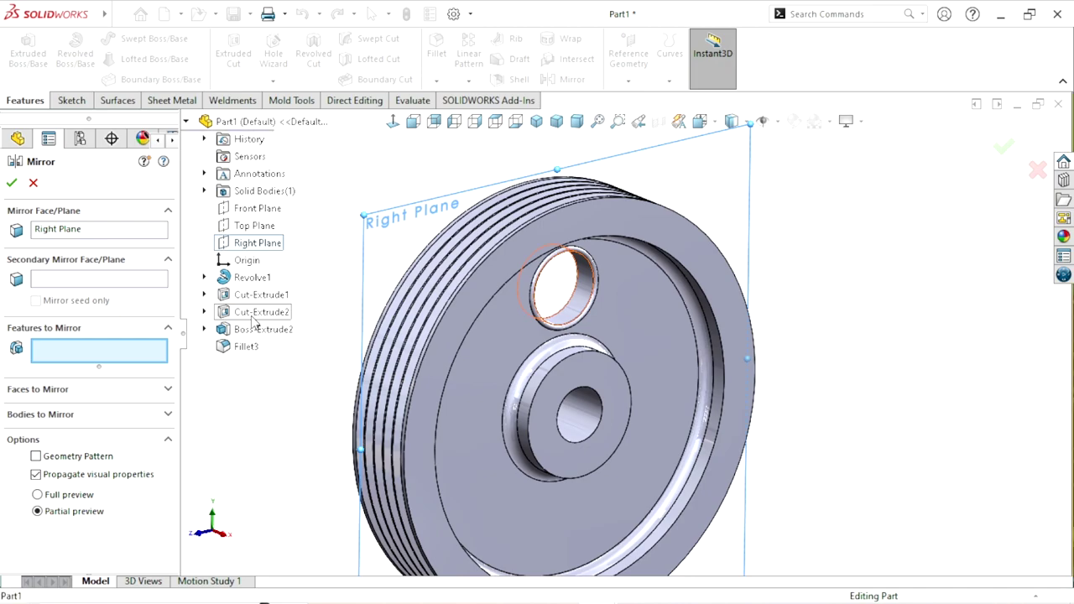
left_click(242, 331)
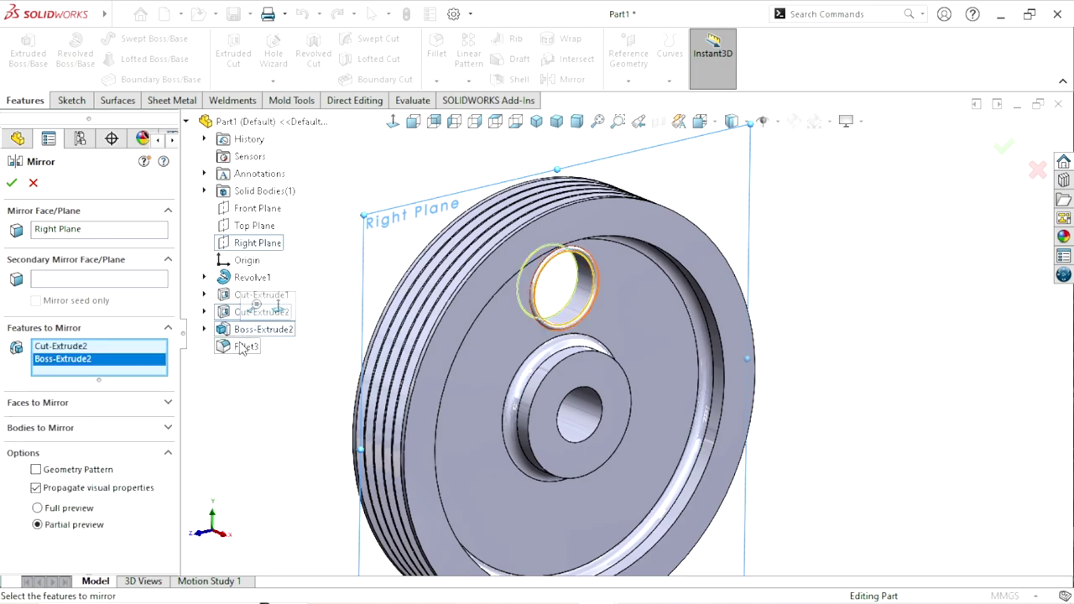
left_click(243, 348)
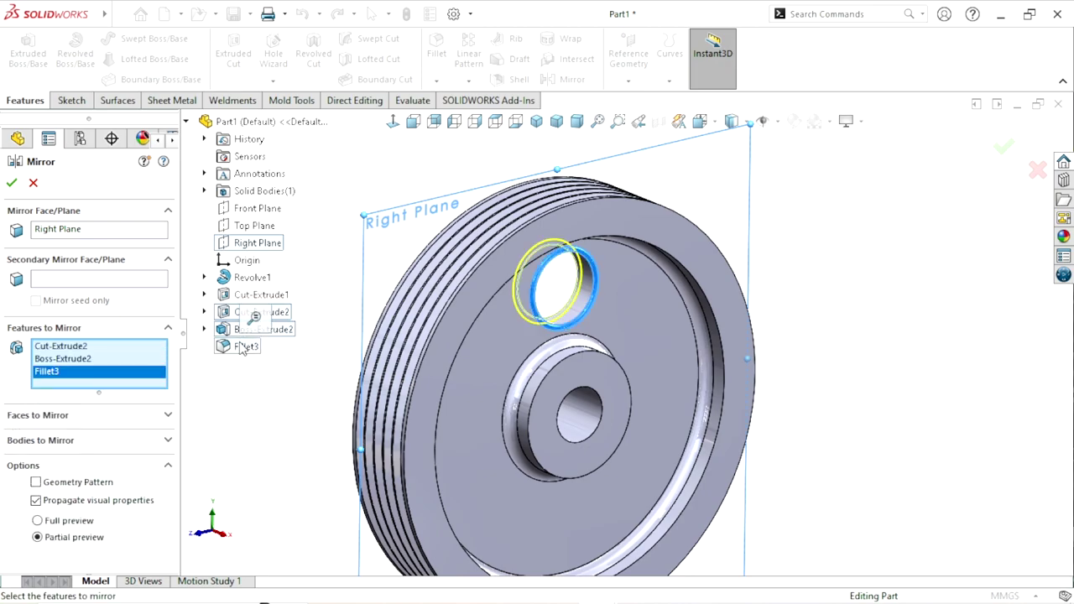
left_click(9, 184)
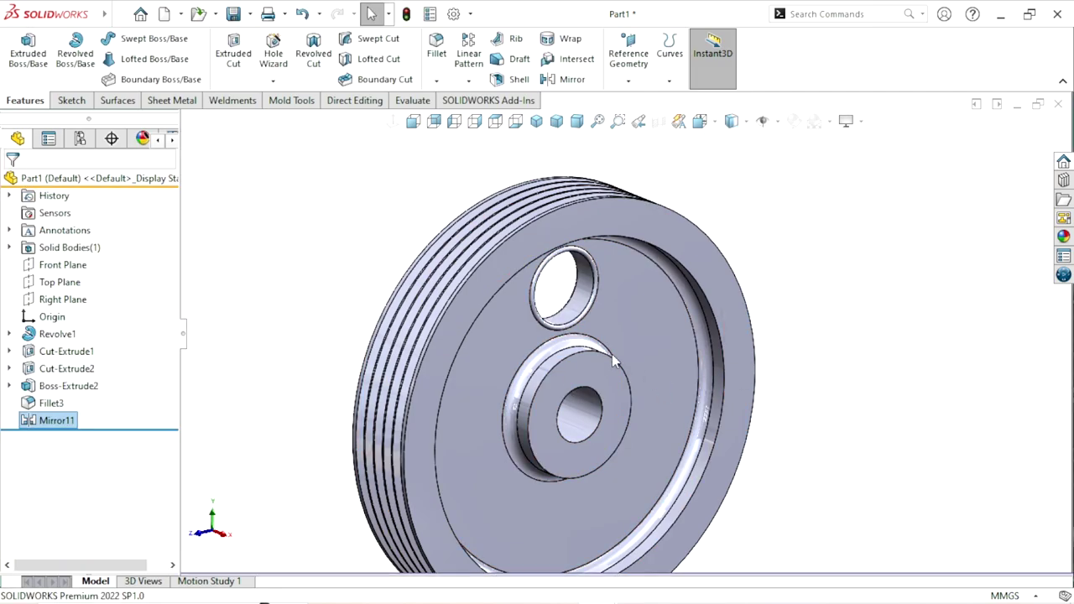
mouse_move(611, 354)
middle_mouse_down()
mouse_move(512, 298)
mouse_move(554, 370)
middle_mouse_up()
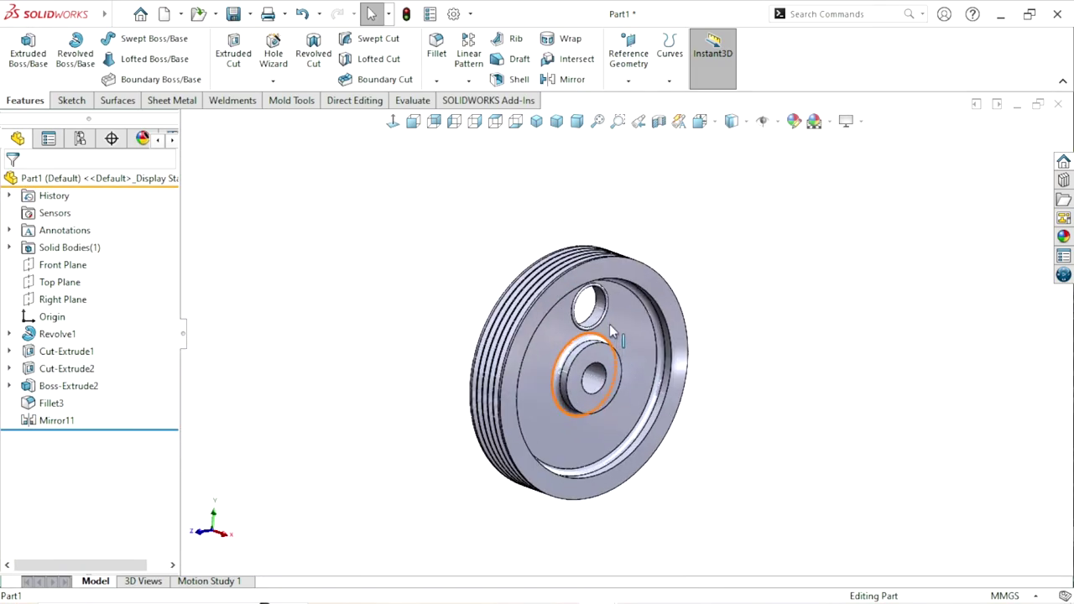
Start a circular pattern of Cut-Extrude2, Boss-Extrude2, Fillet3 and Mirror11.
left_click(469, 82)
left_click(496, 121)
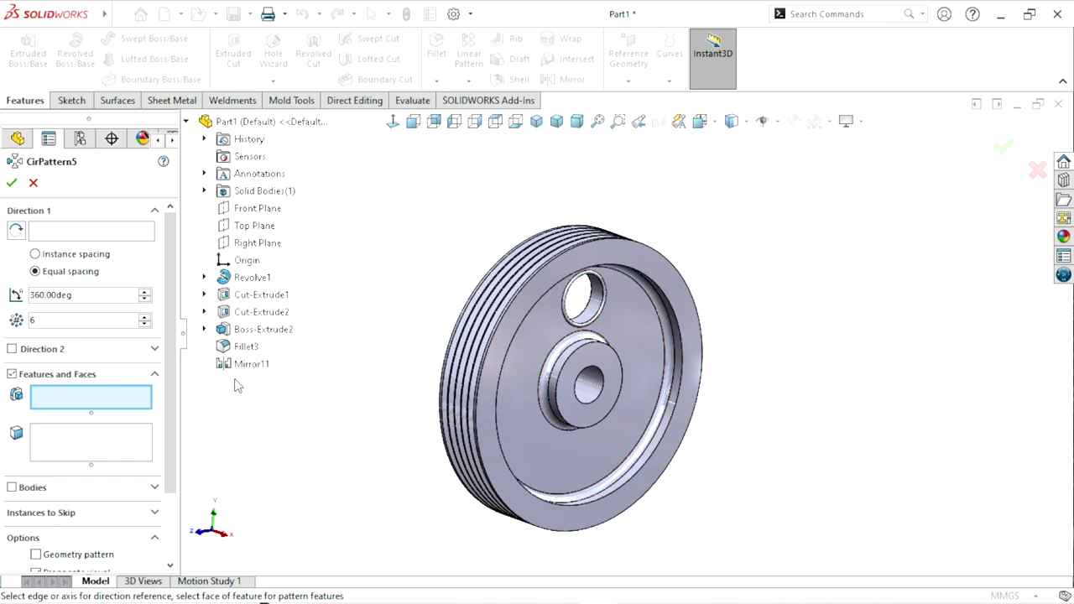
left_click(255, 314)
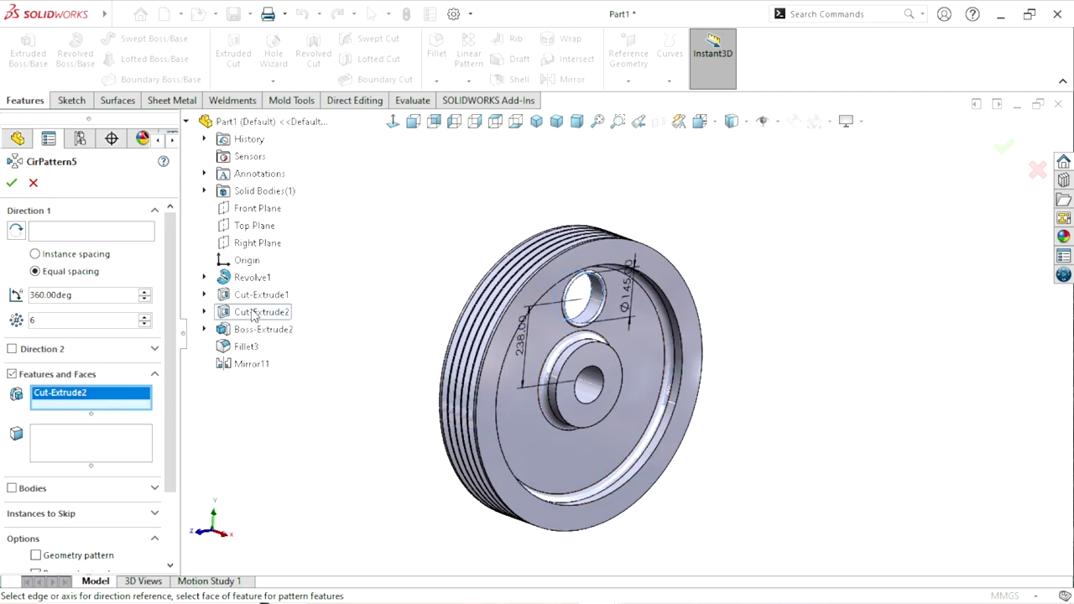
left_click(247, 332)
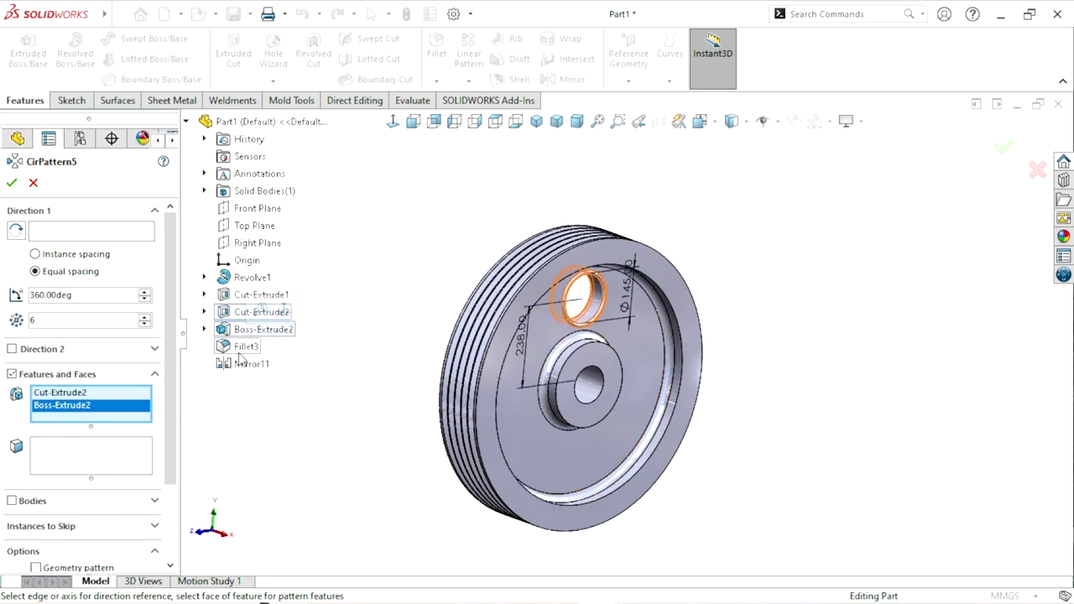
left_click(243, 347)
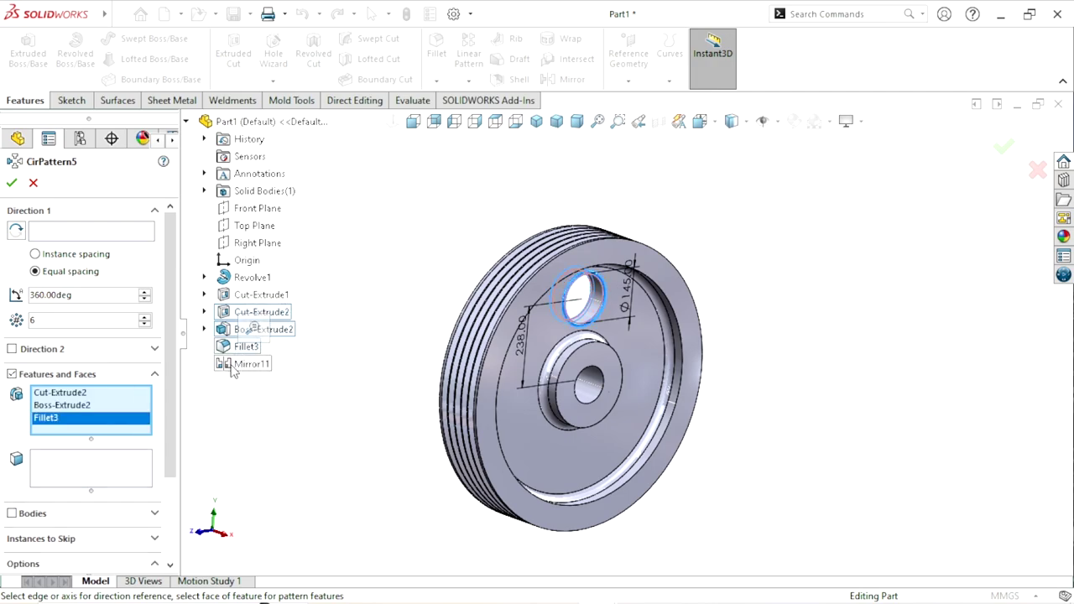
left_click(235, 366)
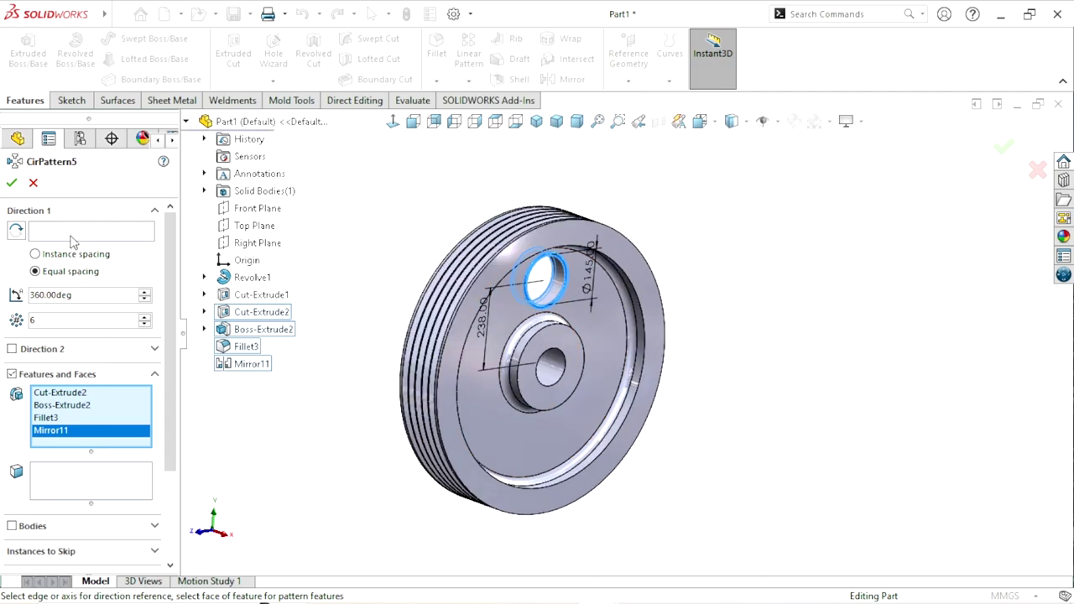
Use the hub face as the pattern axis for 6 instances over 360°.
left_click(38, 236)
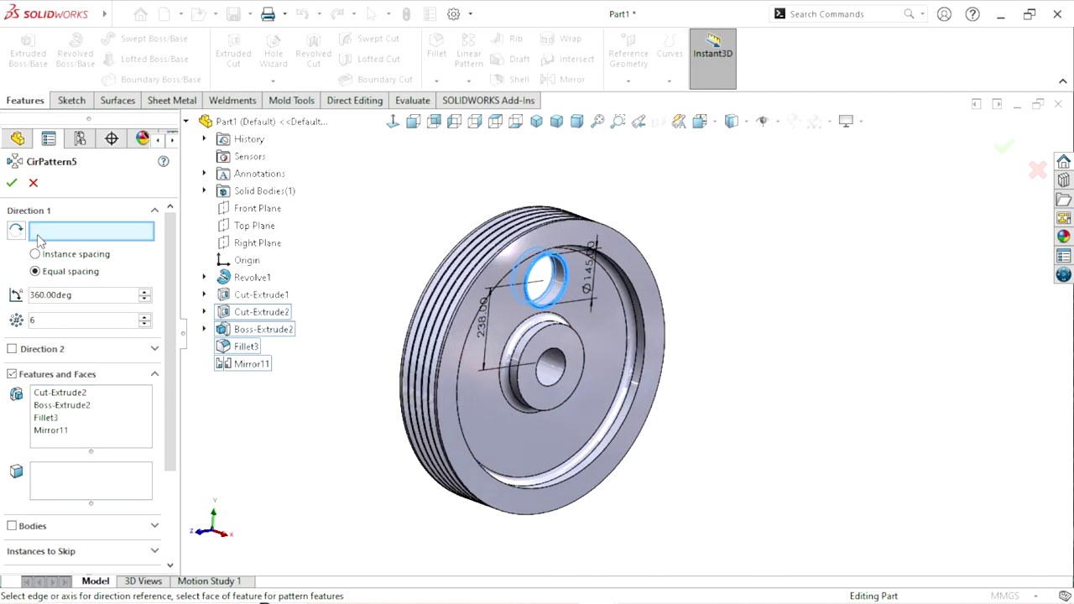
scroll(576, 384, "down", 2)
left_click(558, 363)
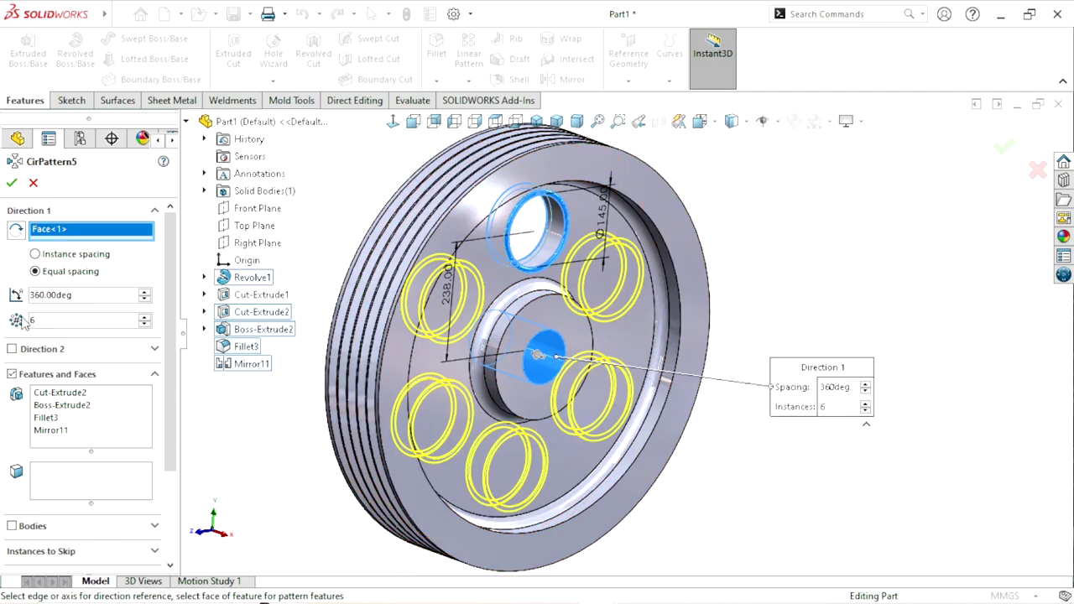
left_click(14, 190)
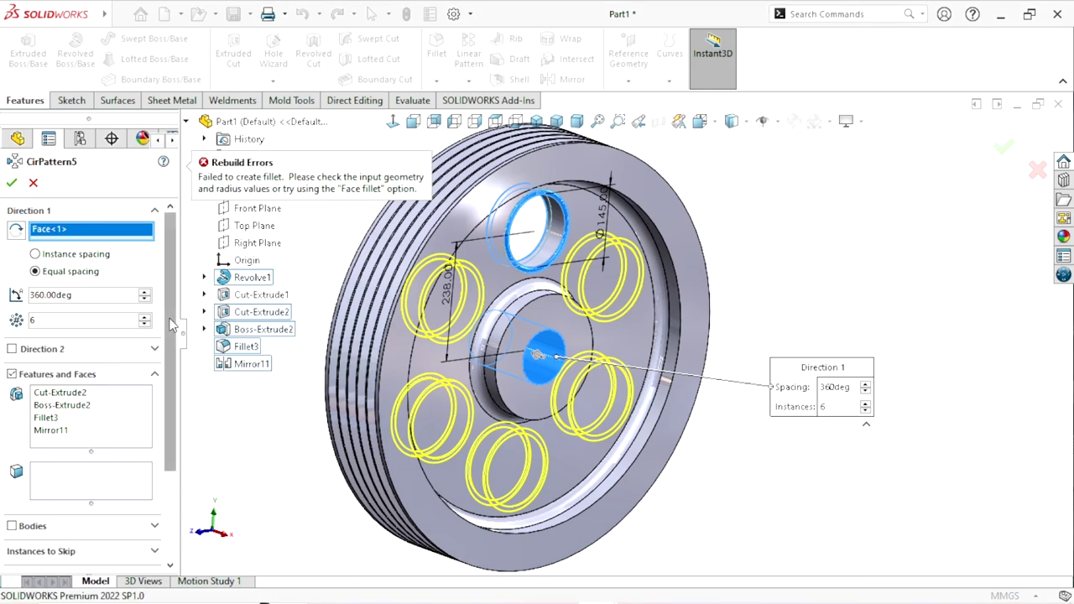
scroll(165, 445, "down", 3)
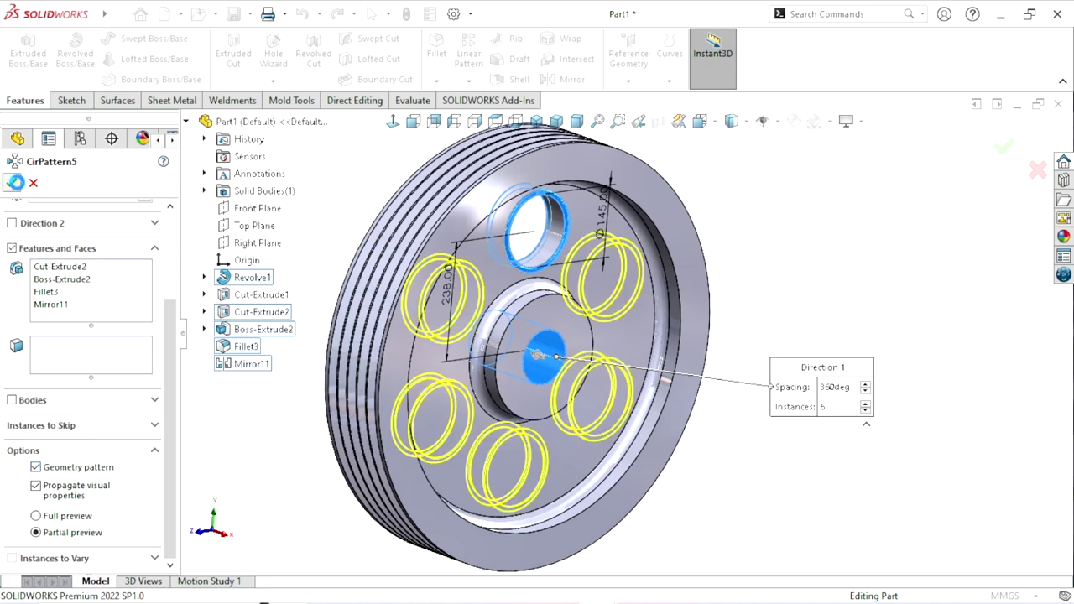
Commit the six-instance circular pattern and orbit to a near side-on view.
key("Return")
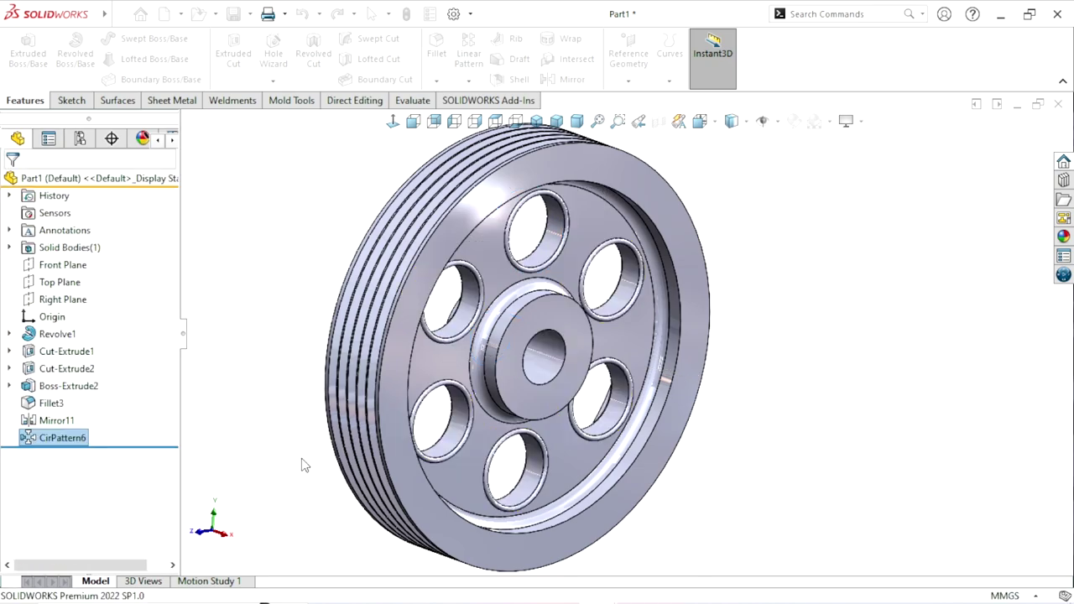
scroll(647, 401, "up", 2)
scroll(520, 363, "down", 2)
mouse_move(521, 362)
middle_mouse_down()
mouse_move(393, 277)
mouse_move(386, 378)
middle_mouse_up()
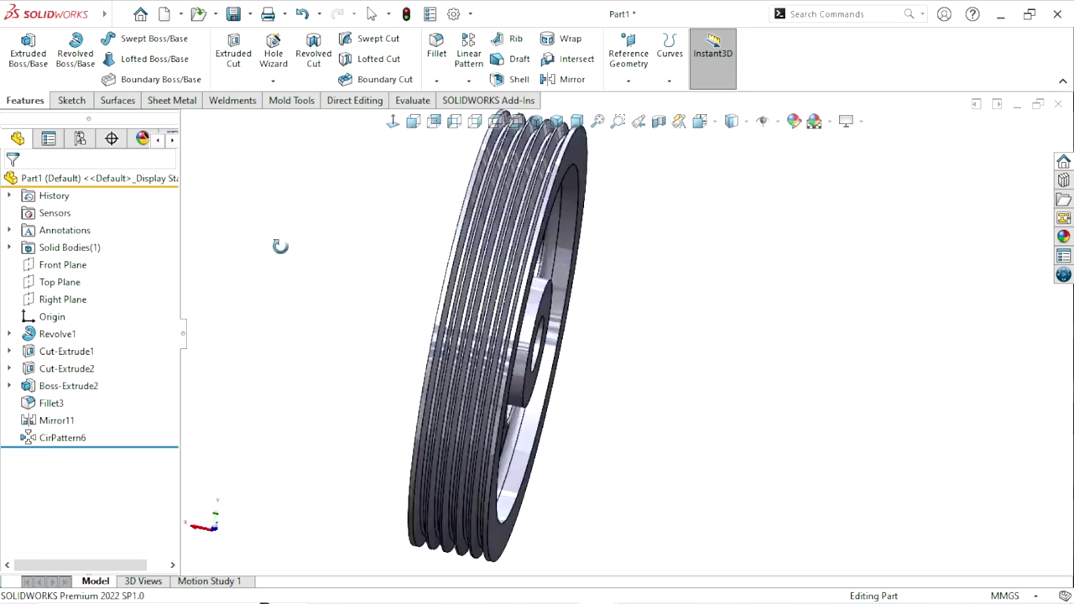
Start a chamfer with its distance changed from 10mm to 2mm.
scroll(679, 346, "up", 2)
scroll(678, 345, "down", 3)
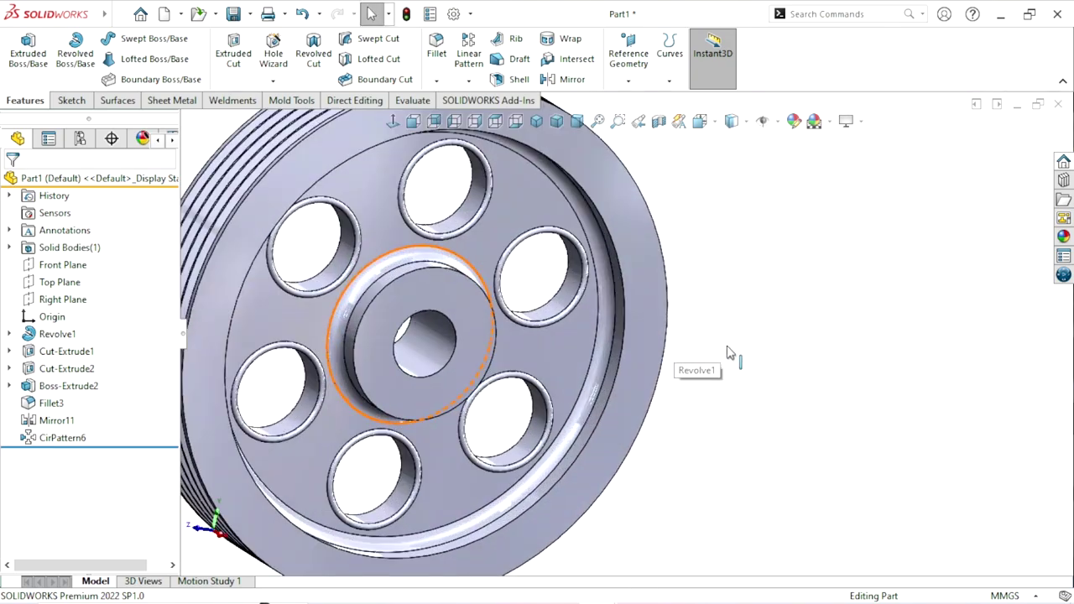
scroll(728, 355, "up", 2)
scroll(731, 360, "down", 2)
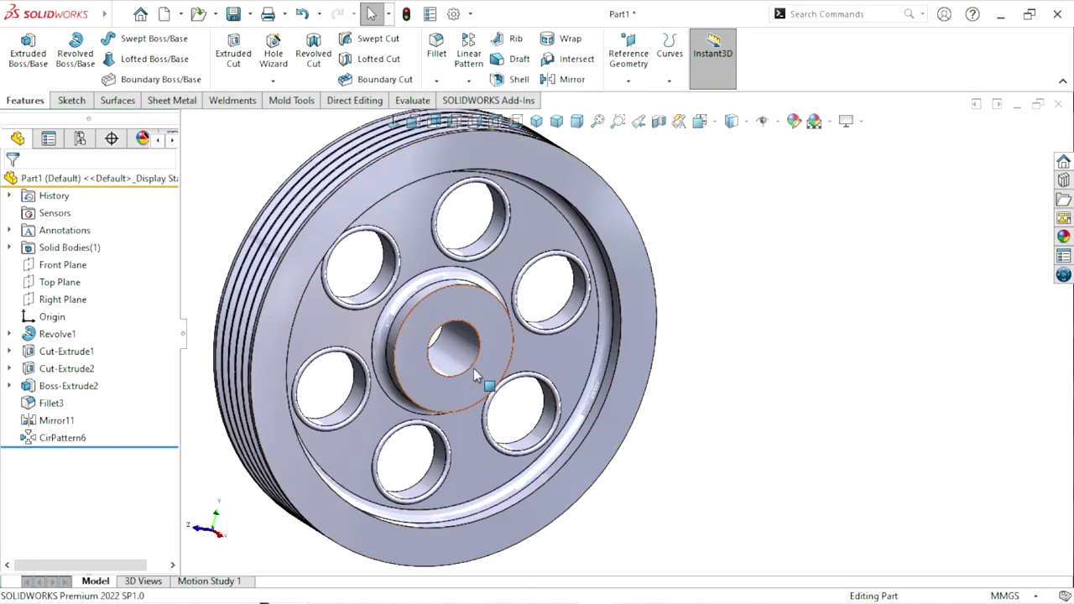
left_click(437, 82)
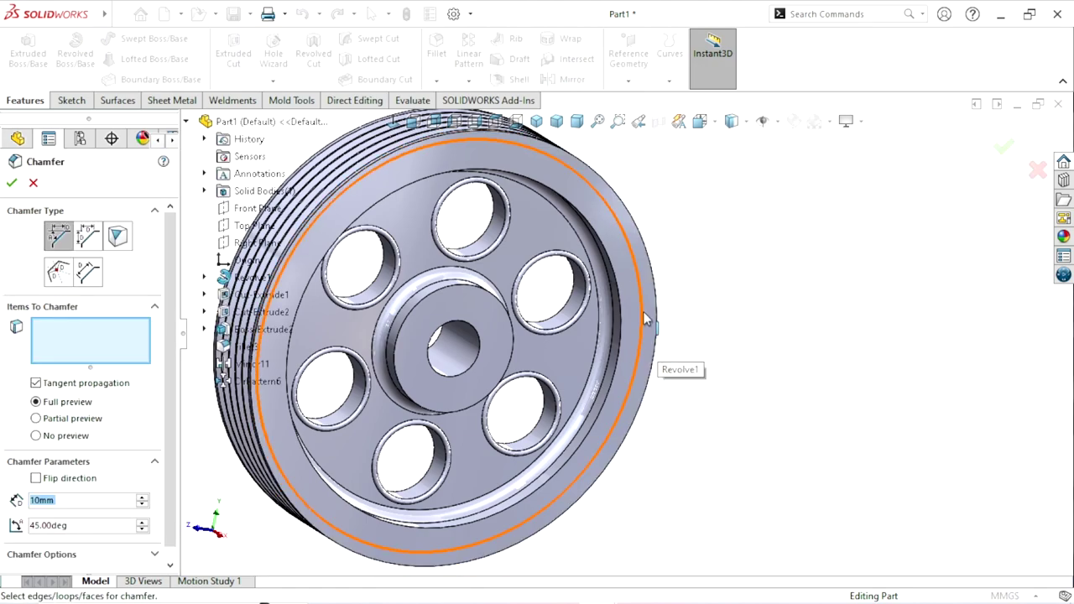
type("10mm")
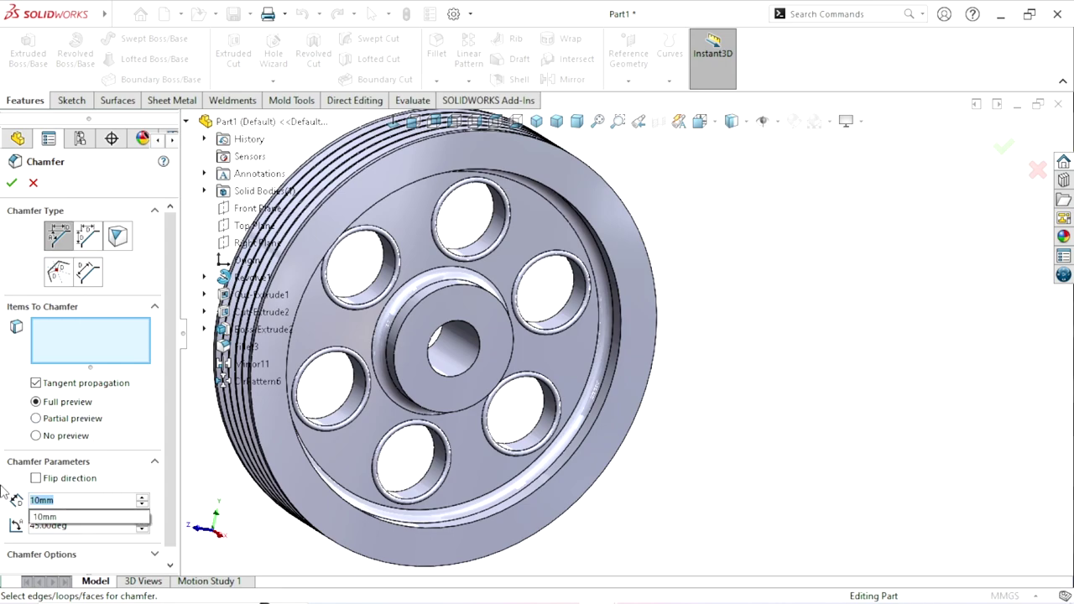
type("2mm")
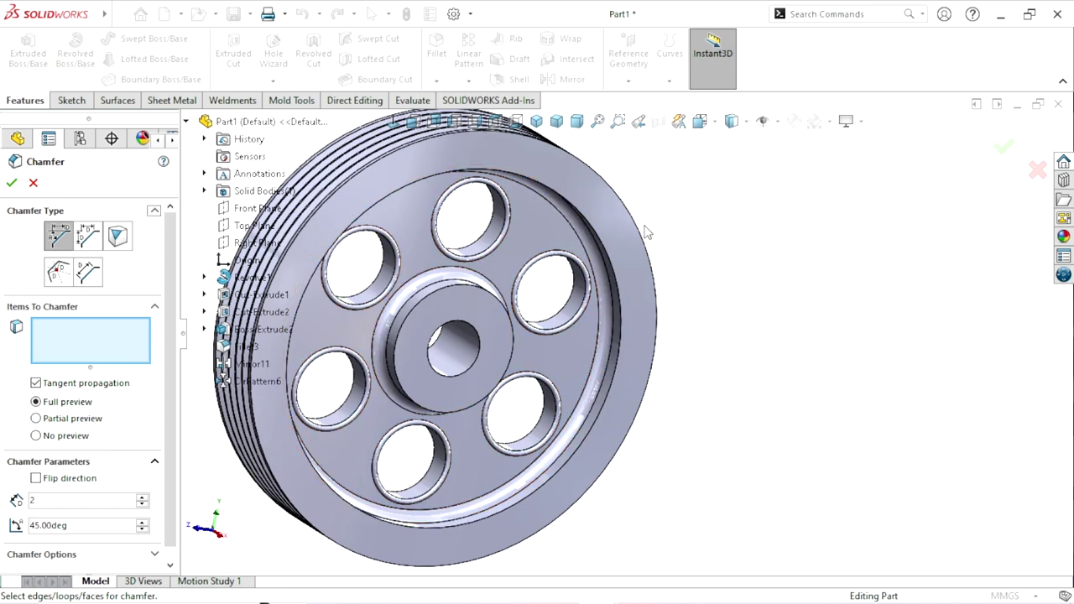
Try rim edge picks for the chamfer, then clear the chamfer item list.
left_click(239, 354)
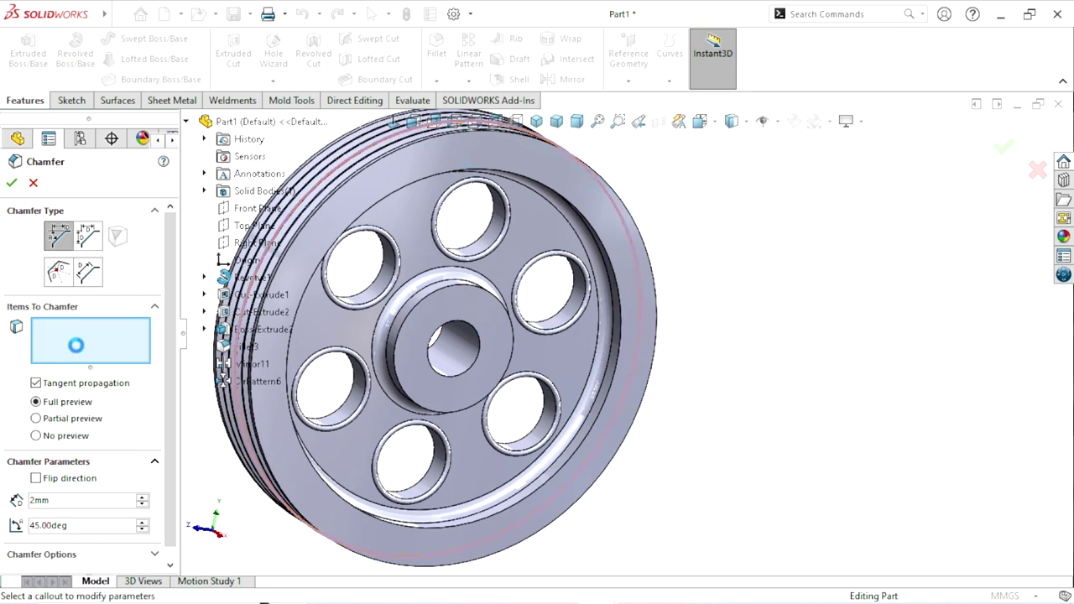
right_click(61, 343)
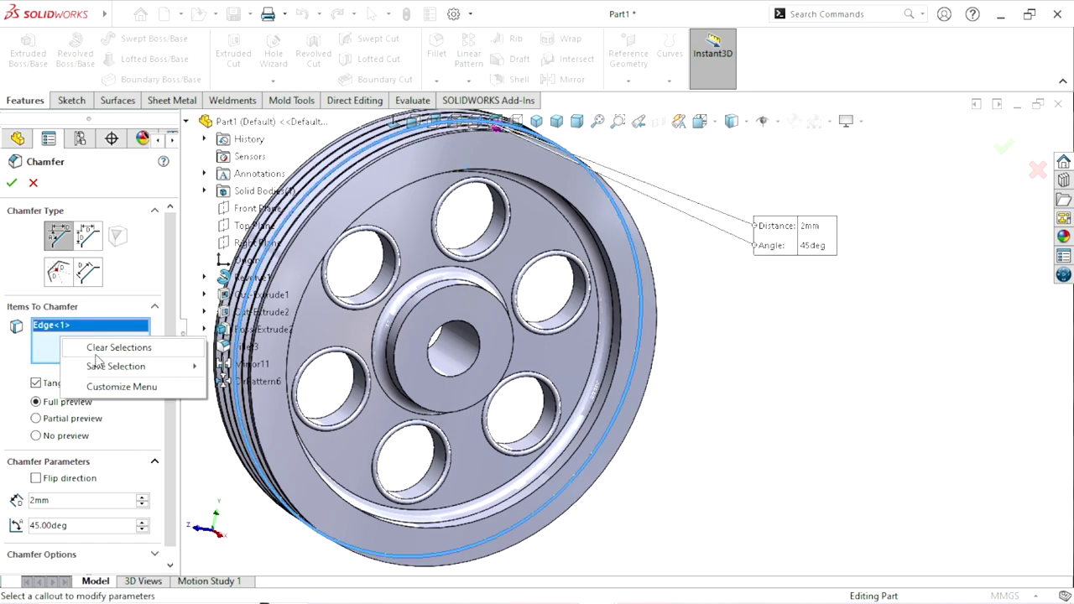
left_click(98, 347)
left_click(624, 264)
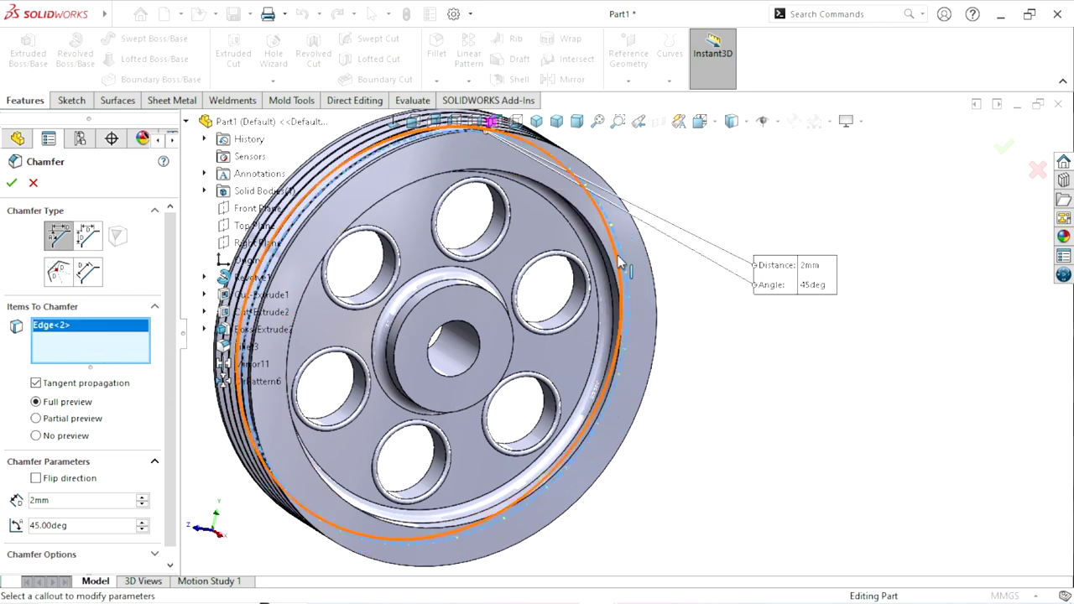
right_click(80, 340)
left_click(101, 347)
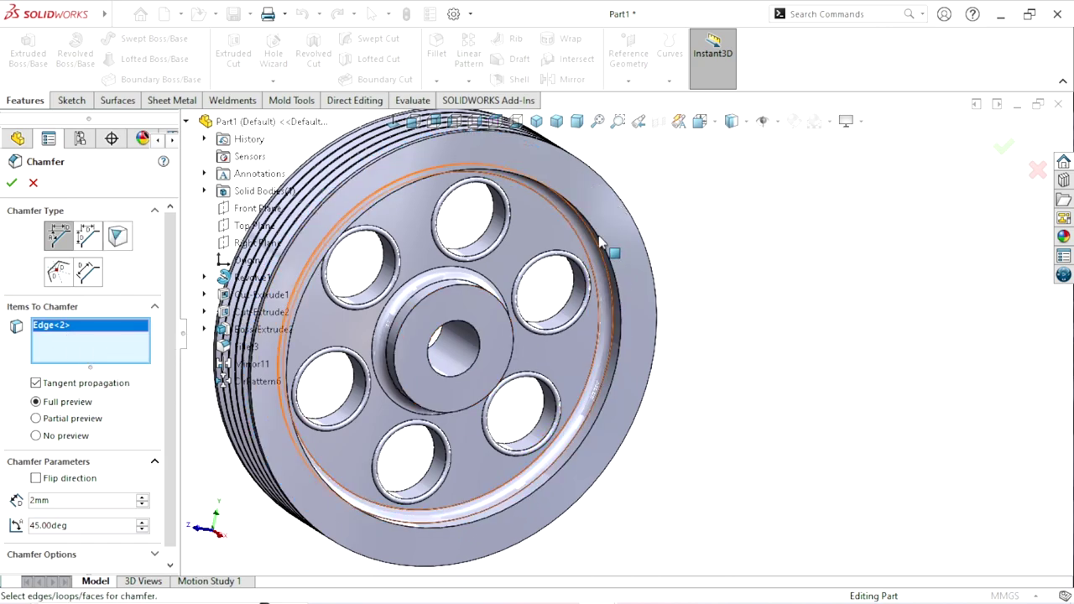
middle_click_drag(719, 304, 724, 316)
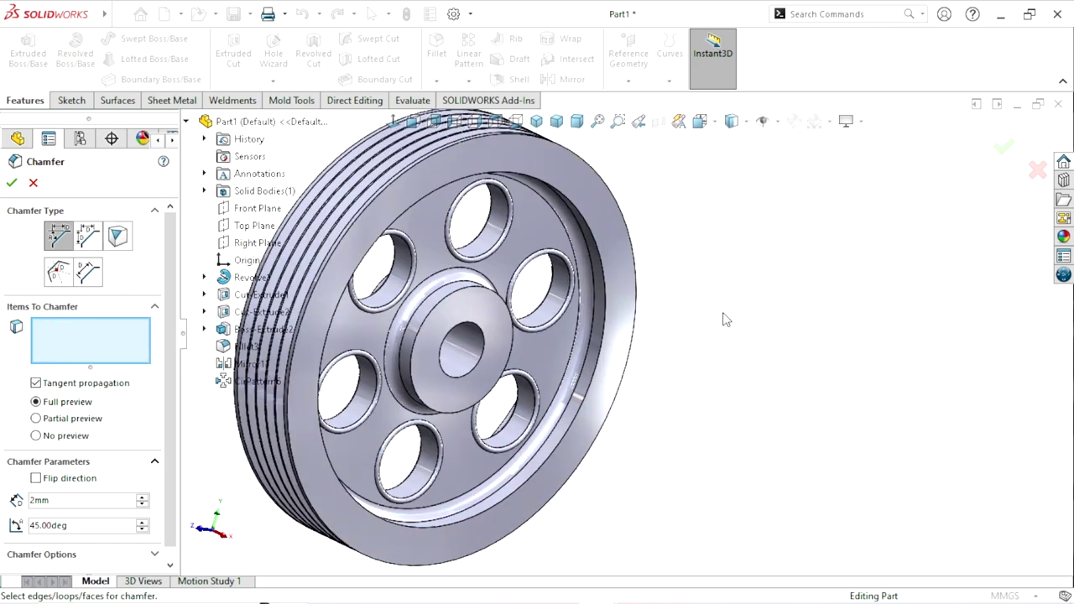
left_click(630, 288)
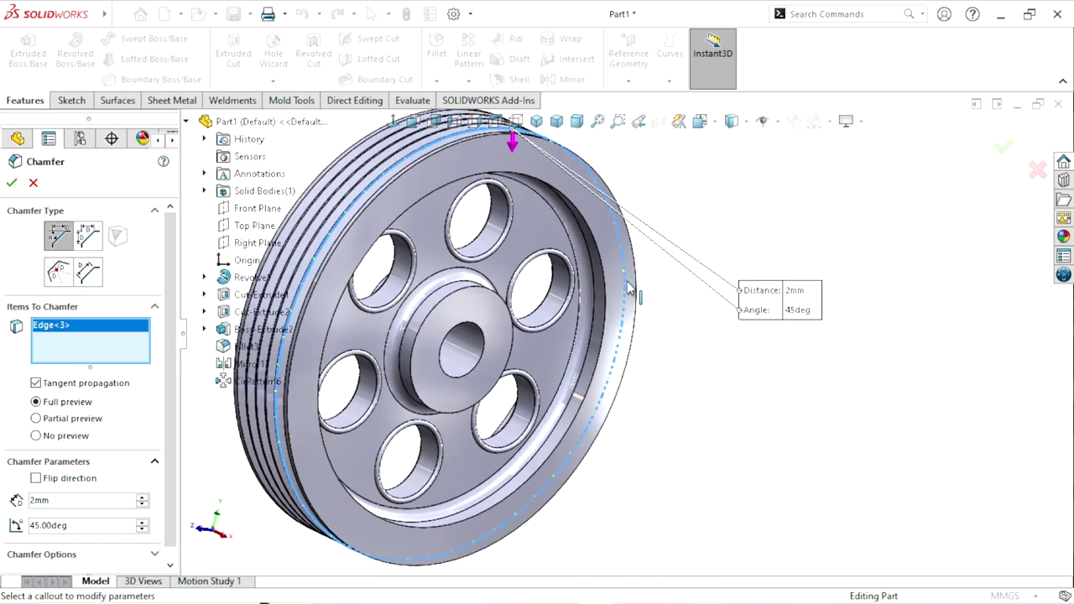
right_click(108, 344)
left_click(164, 347)
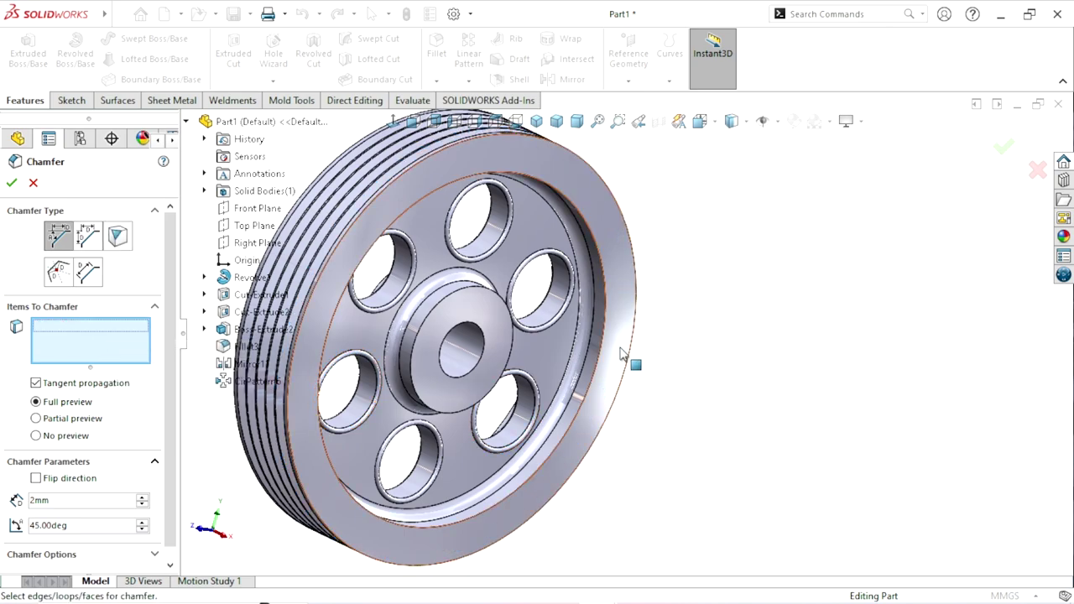
Select the front rim face and hub face for the chamfer.
middle_click_drag(628, 336, 726, 376)
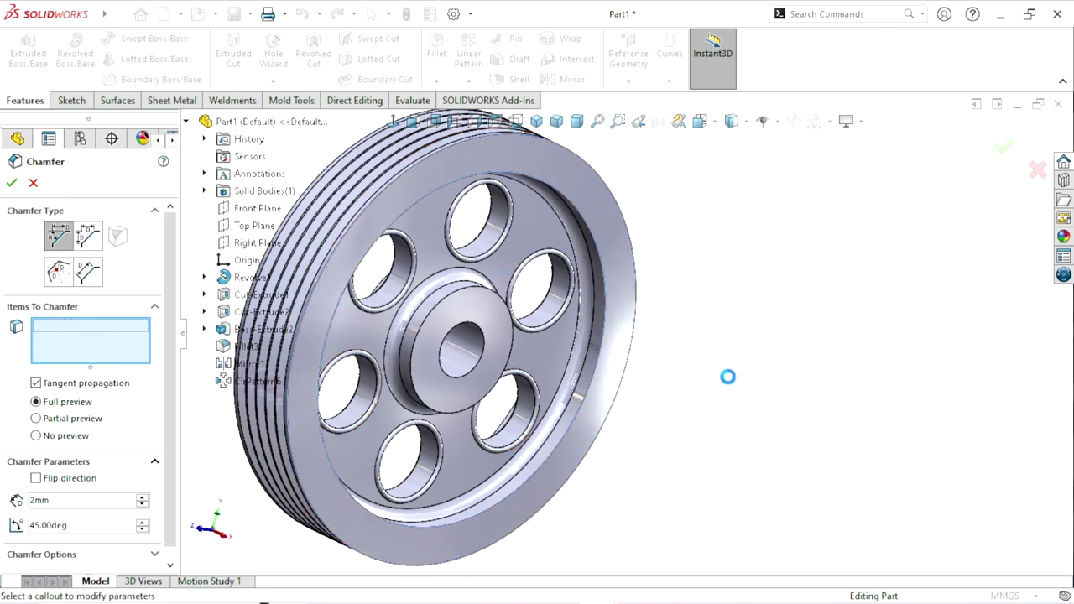
left_click(617, 382)
scroll(712, 368, "down", 2)
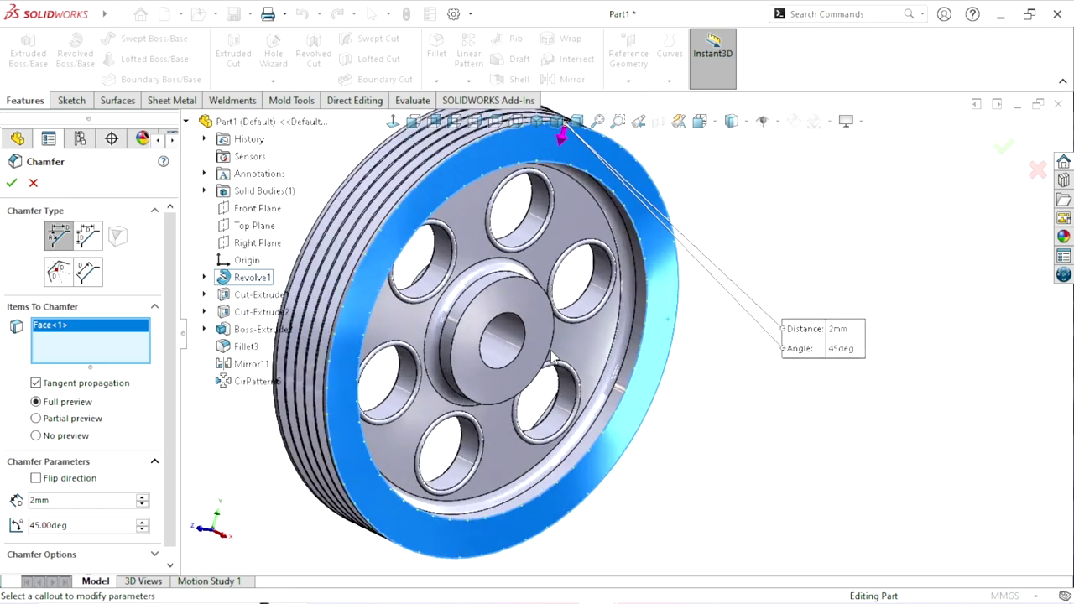
scroll(516, 294, "down", 2)
left_click(514, 293)
scroll(475, 380, "up", 3)
Add the back rim and centre bore faces and apply the 2mm × 45° chamfer.
middle_click_drag(475, 379, 668, 380)
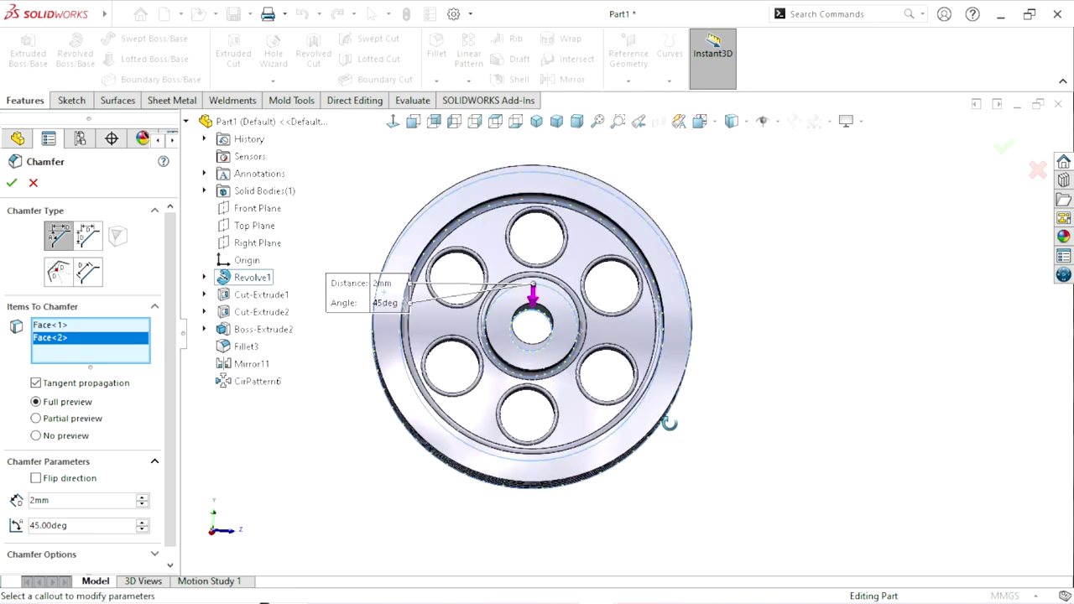
scroll(668, 380, "down", 4)
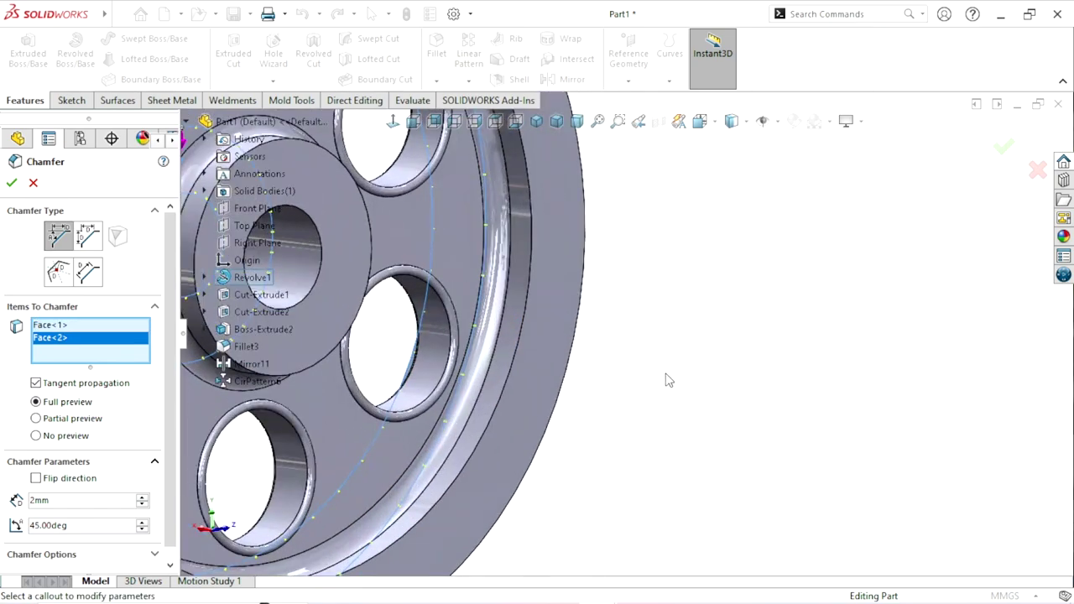
left_click(567, 310)
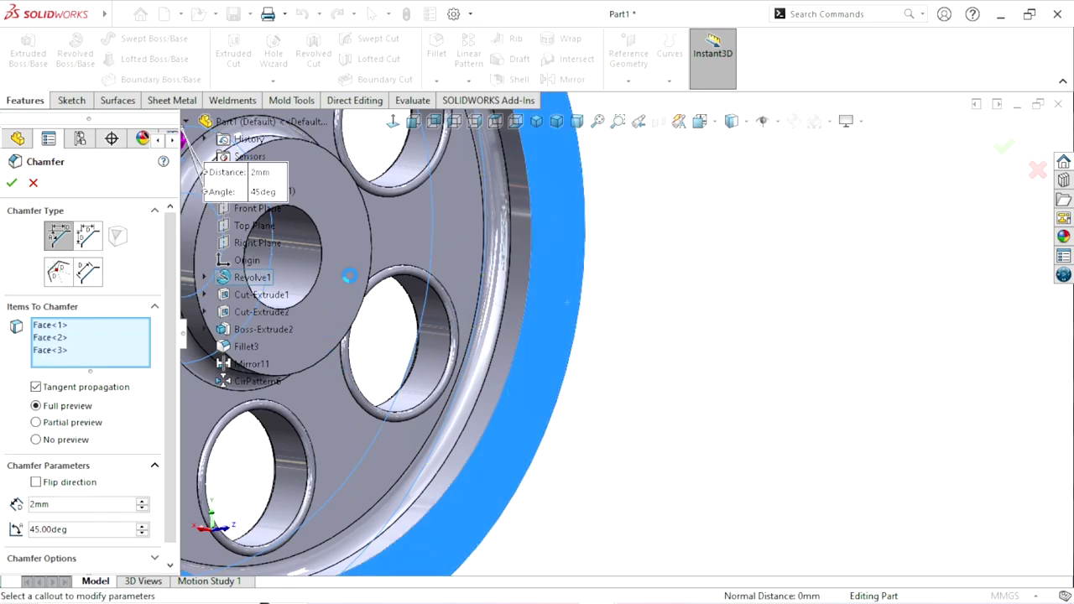
left_click(366, 256)
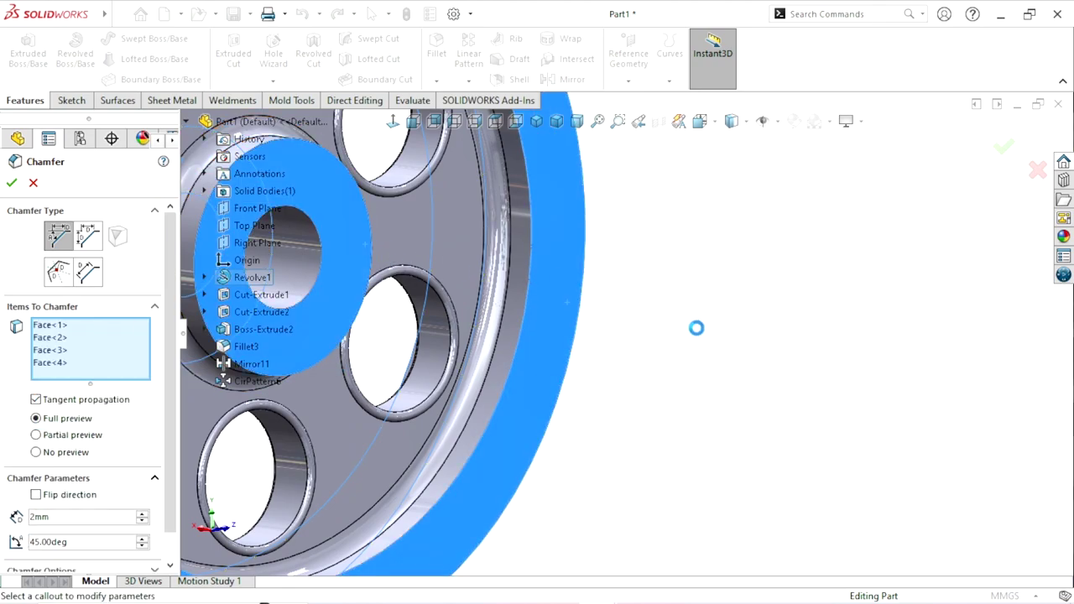
key("f")
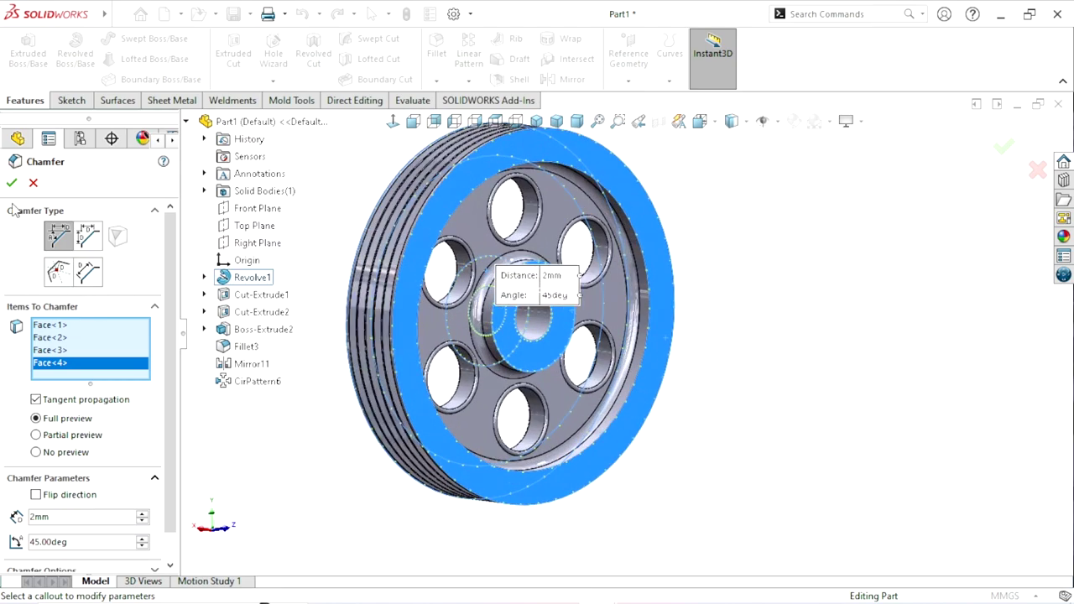
key("Return")
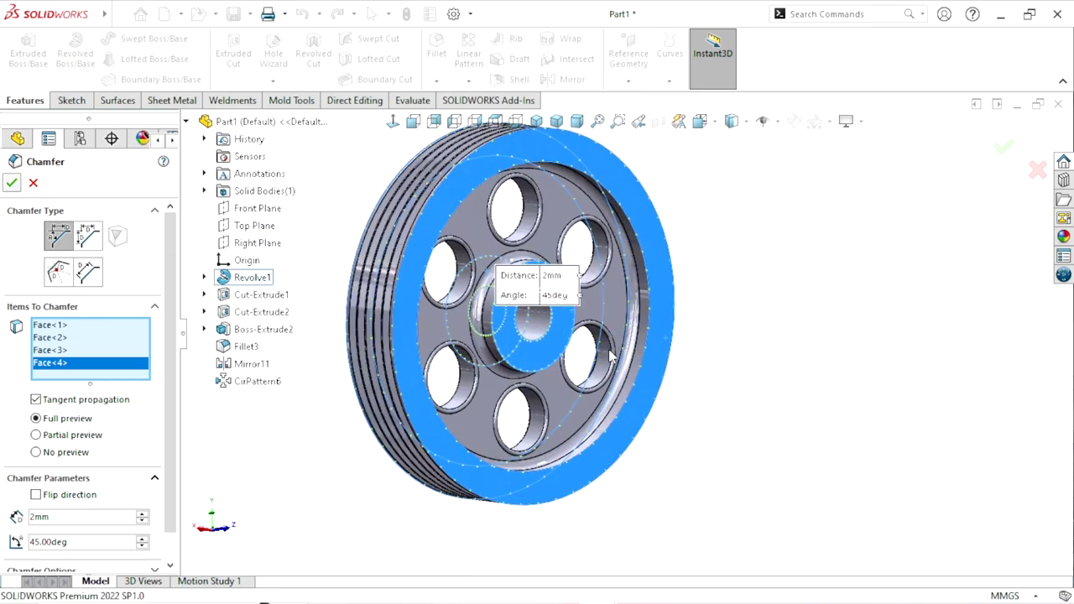
scroll(611, 356, "down", 2)
Zoom around the chamfered pulley and switch to the isometric view.
scroll(611, 357, "down", 2)
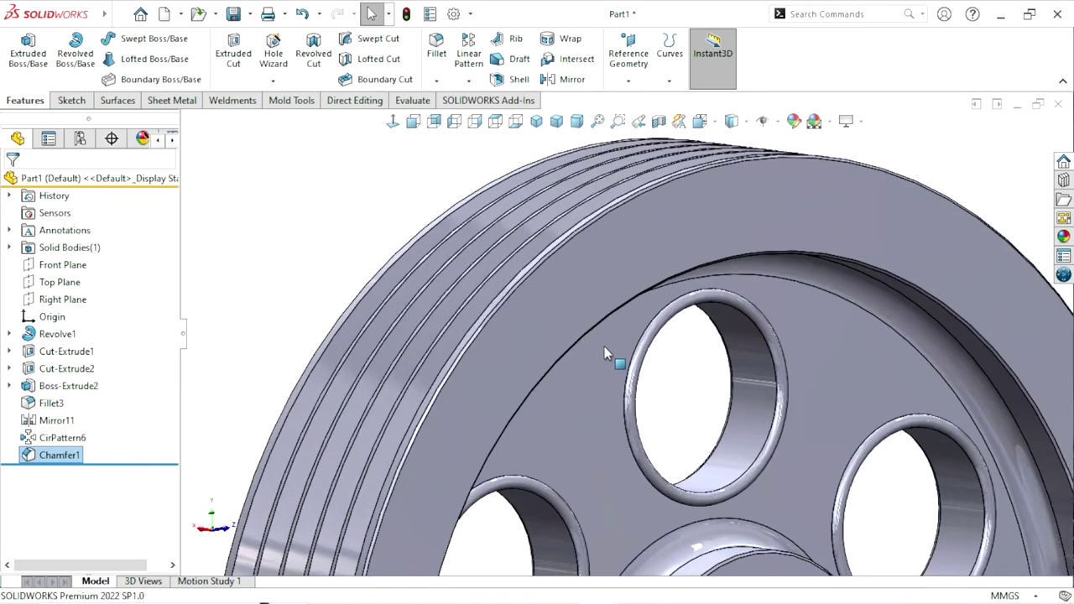
scroll(445, 356, "down", 2)
scroll(428, 369, "up", 1)
scroll(420, 383, "up", 2)
scroll(723, 400, "down", 2)
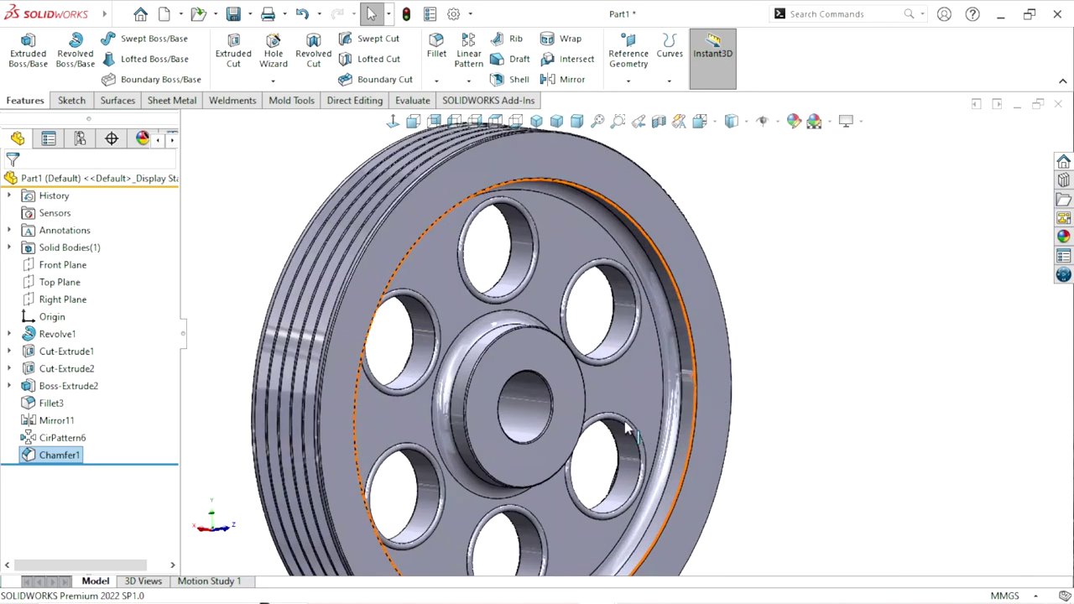
scroll(692, 407, "up", 1)
scroll(692, 406, "down", 3)
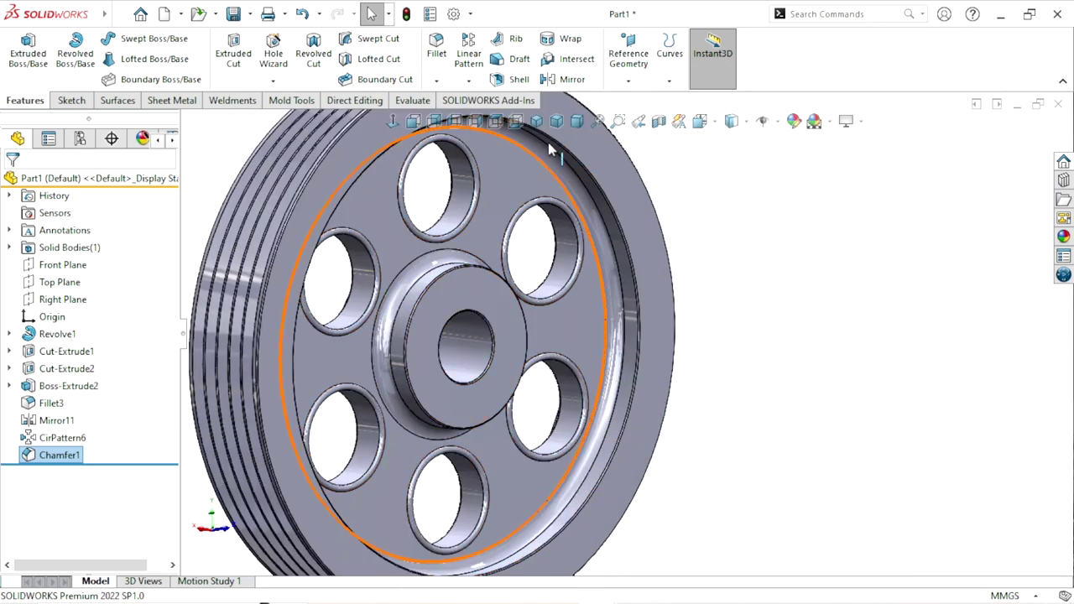
left_click(536, 121)
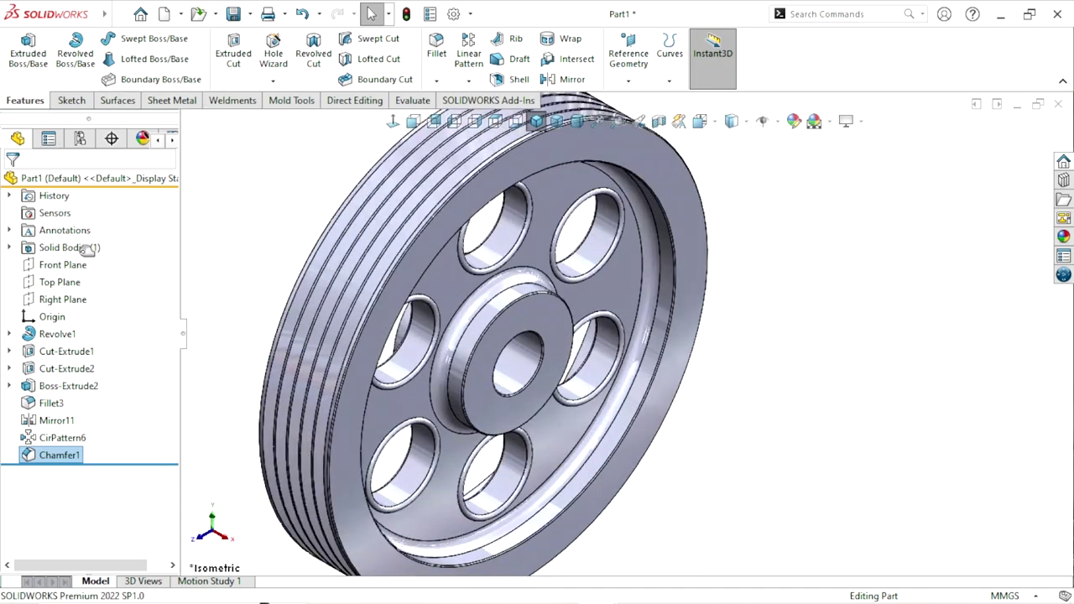
left_click(63, 300)
Start a Right Plane sketch and draw a corner rectangle over the bore's top.
left_click(82, 276)
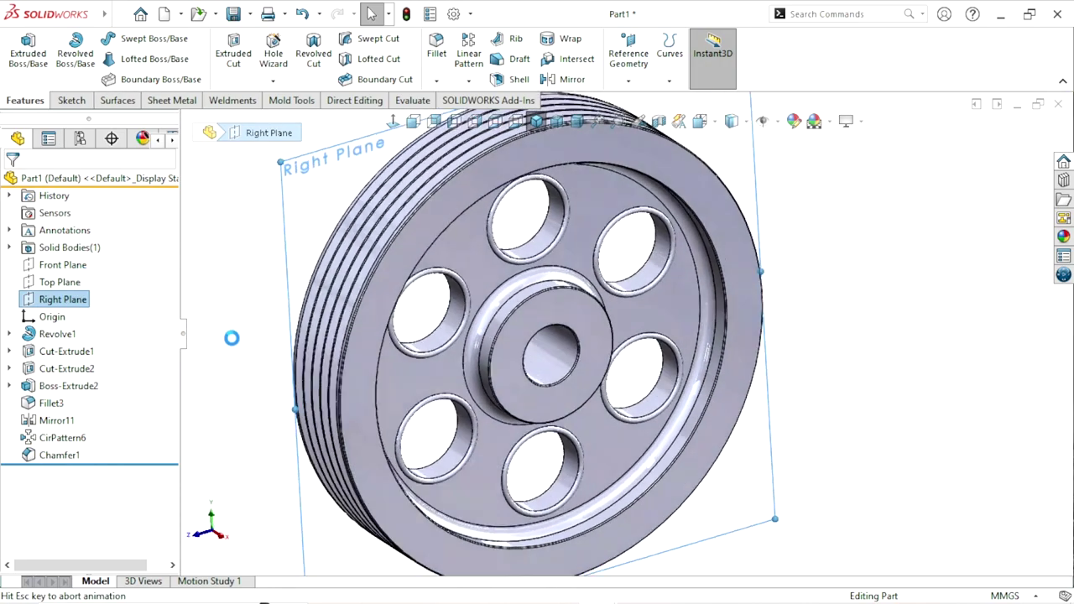
left_click(118, 59)
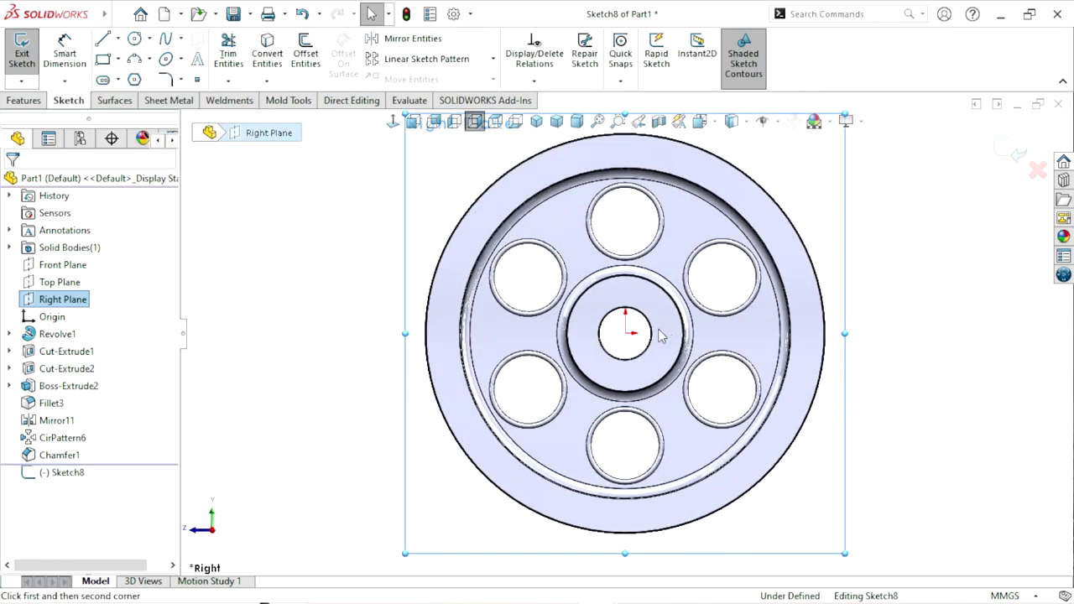
scroll(660, 335, "down", 3)
scroll(705, 346, "down", 3)
left_click(548, 258)
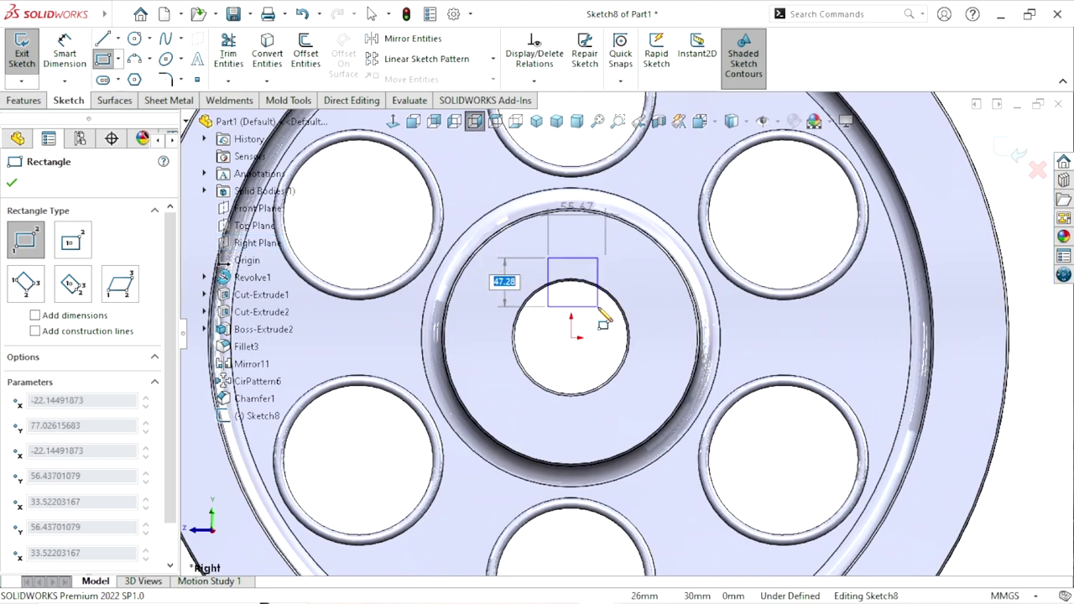
left_click(594, 304)
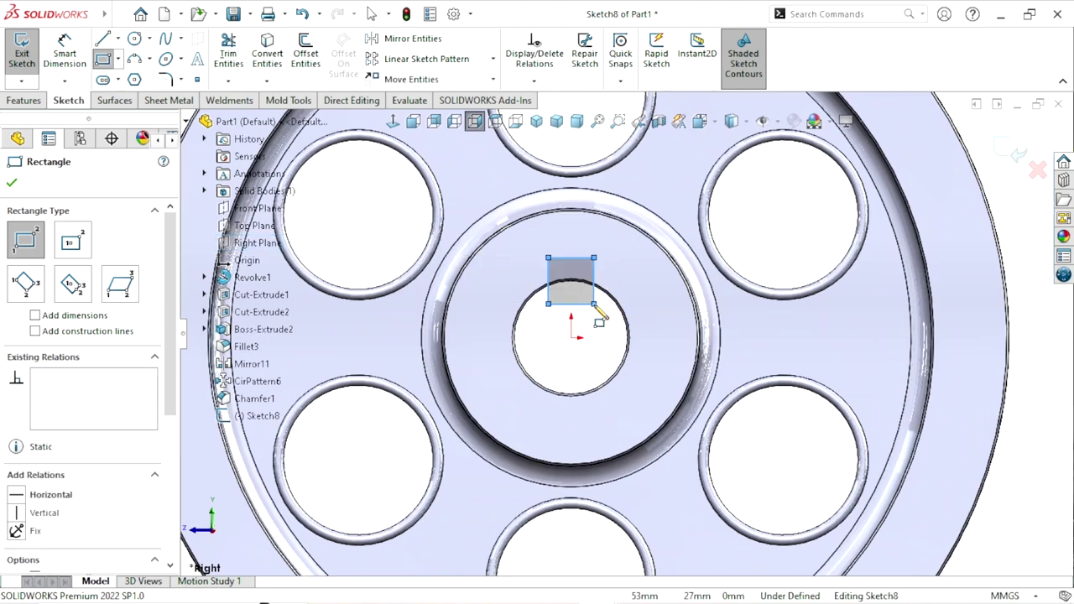
left_click(13, 184)
Dimension the rectangle's width at 30.
key("d")
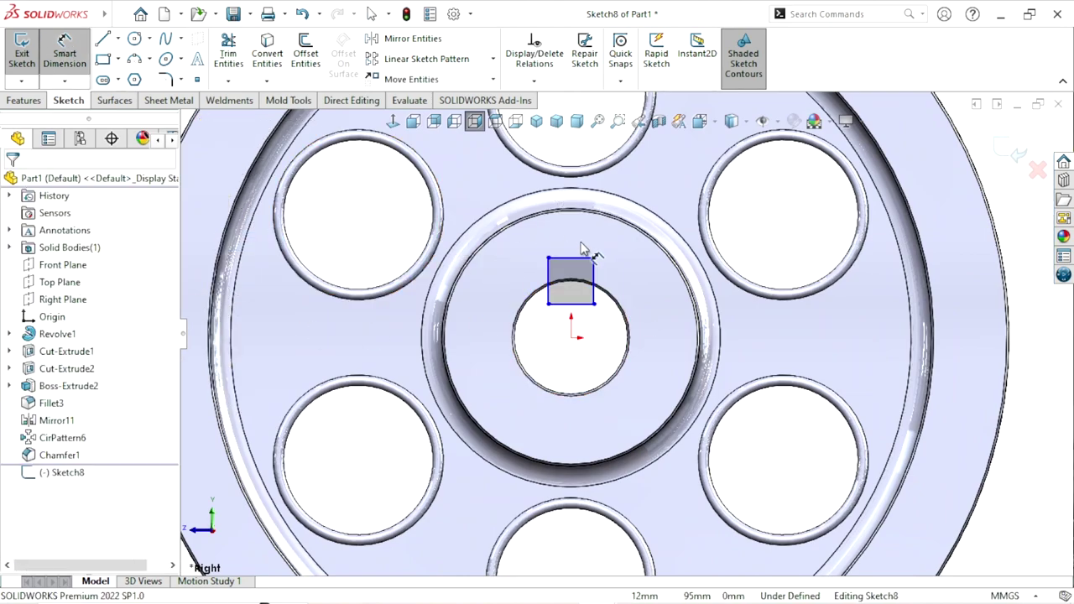
left_click(572, 258)
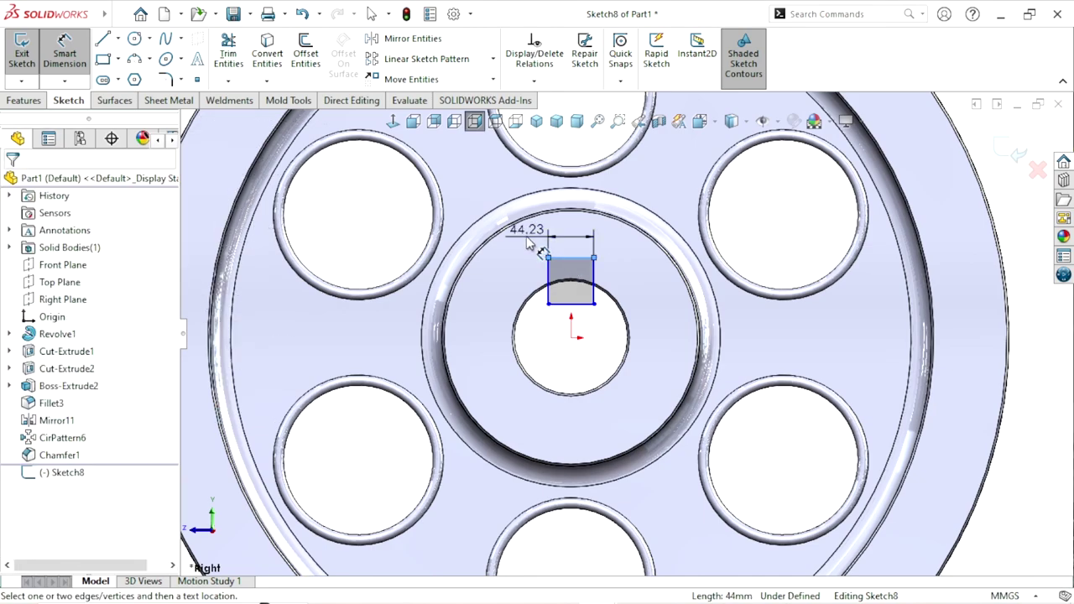
left_click(528, 243)
type("30")
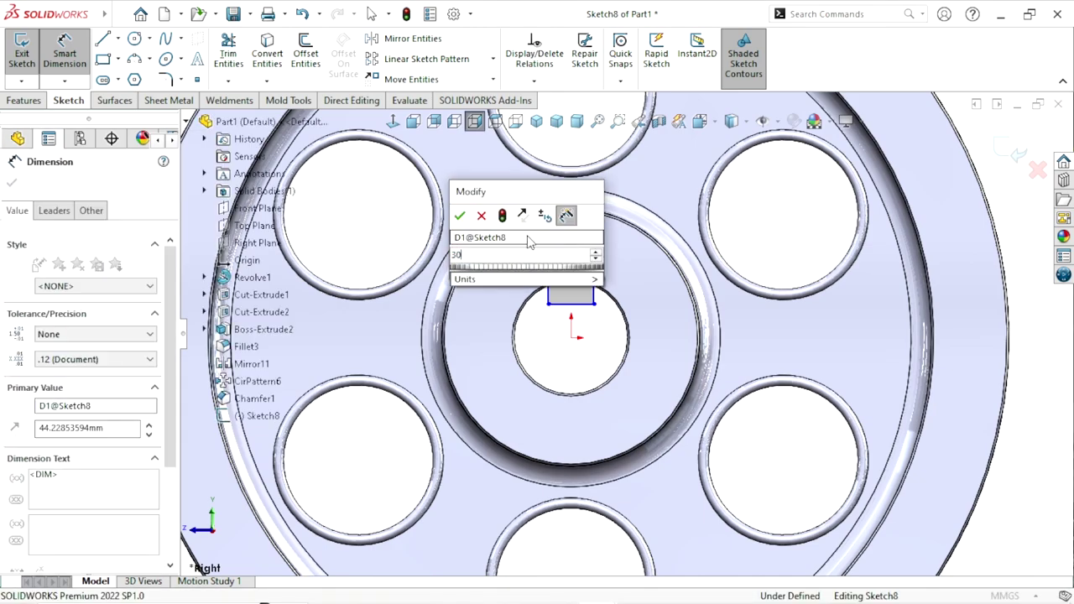
key("Return")
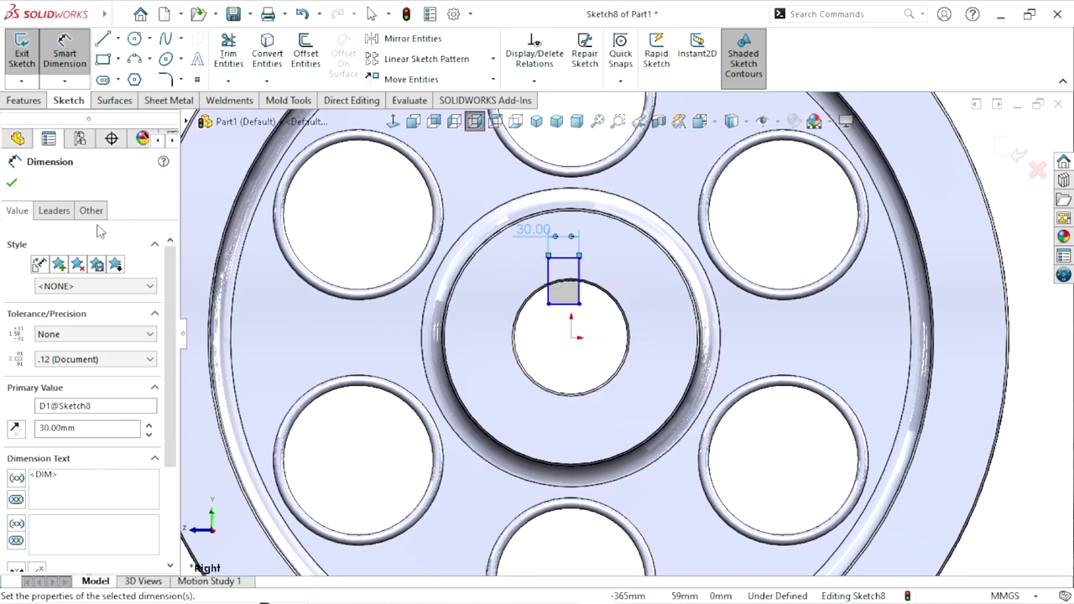
left_click(12, 189)
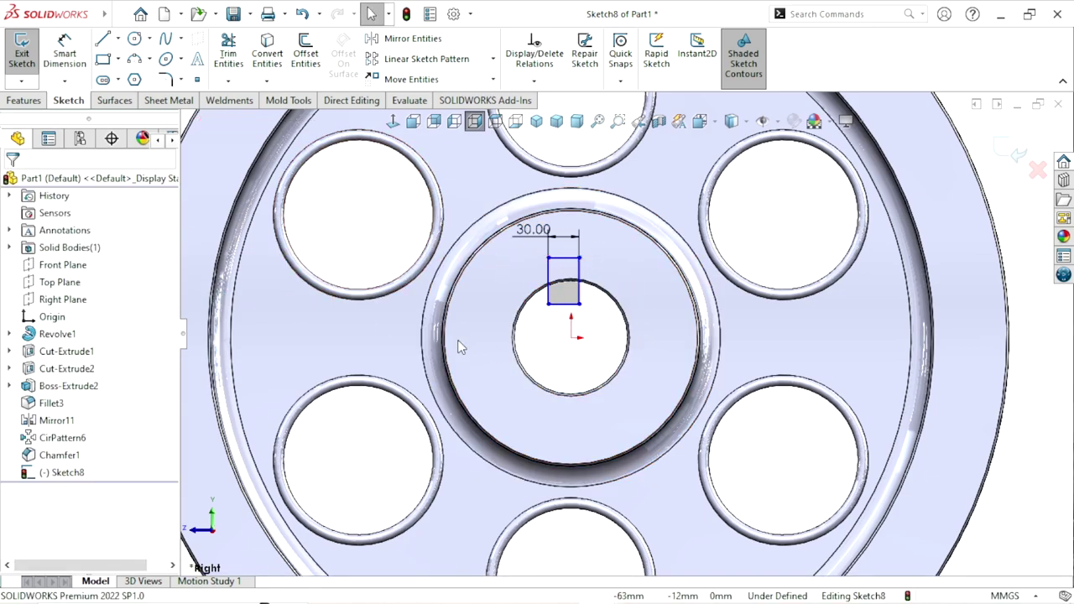
Dimension the rectangle's top edge 64 from the origin.
key("Return")
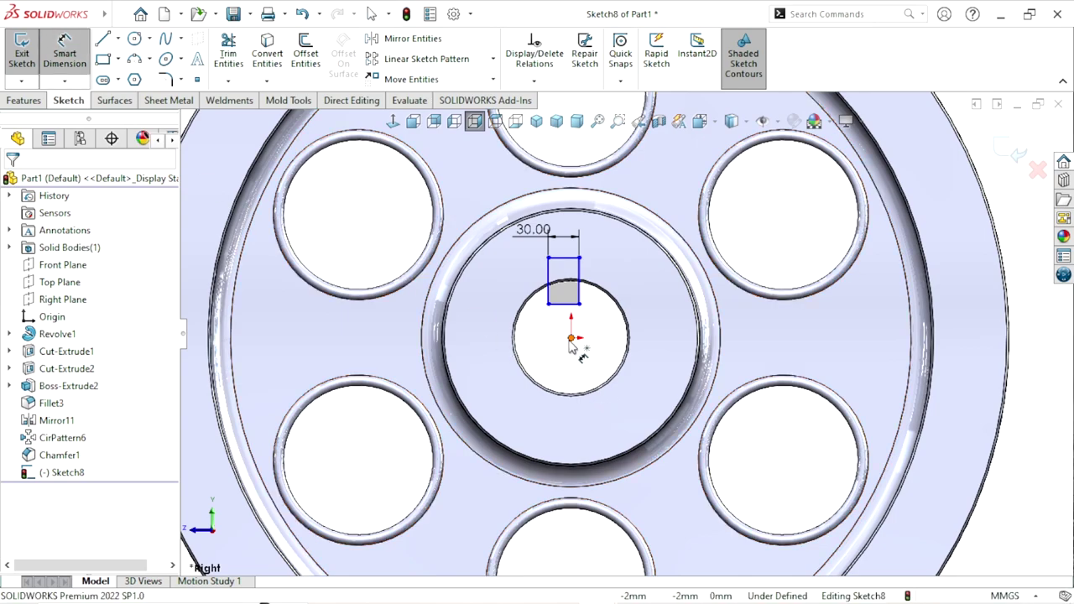
left_click(571, 339)
left_click(557, 261)
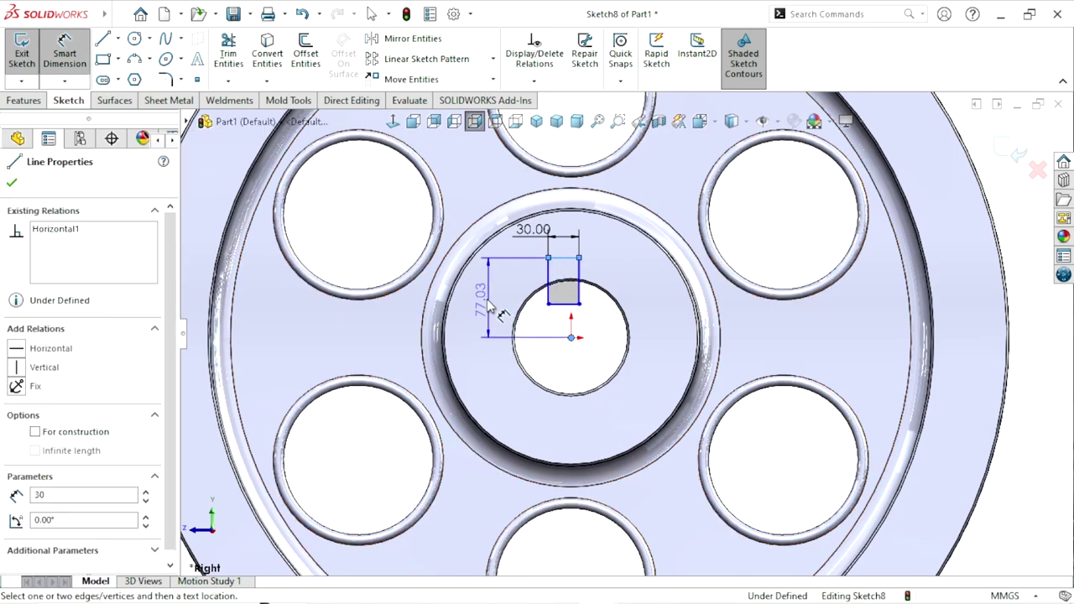
left_click(487, 296)
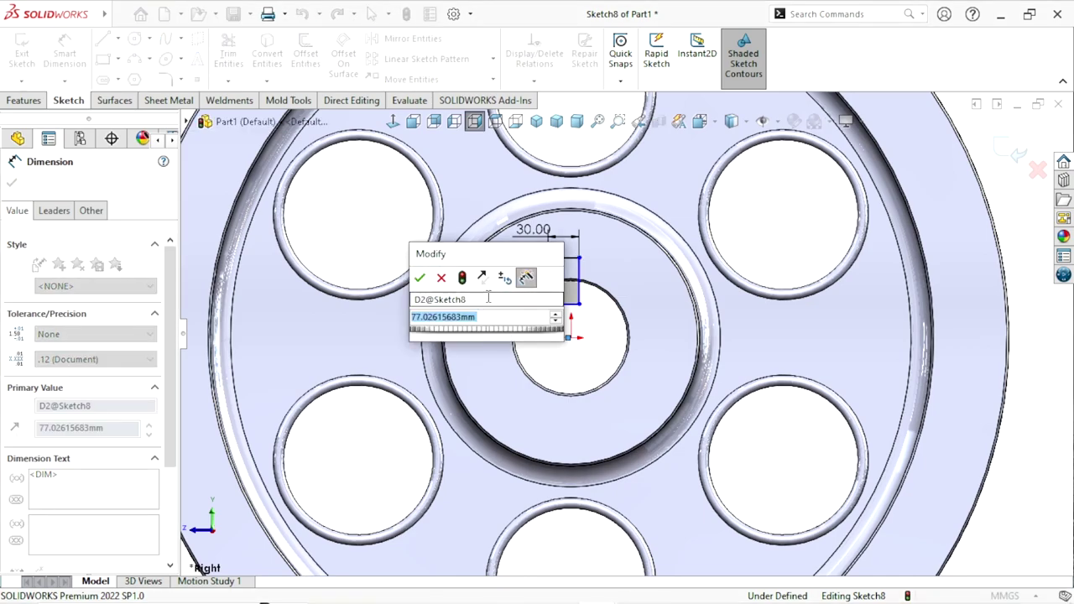
type("64")
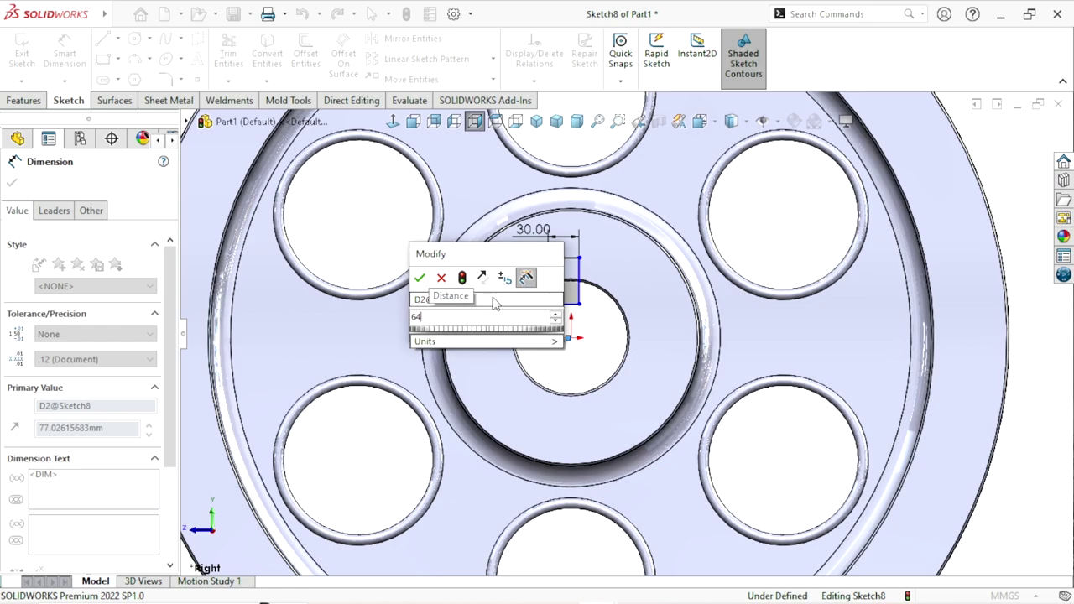
key("Return")
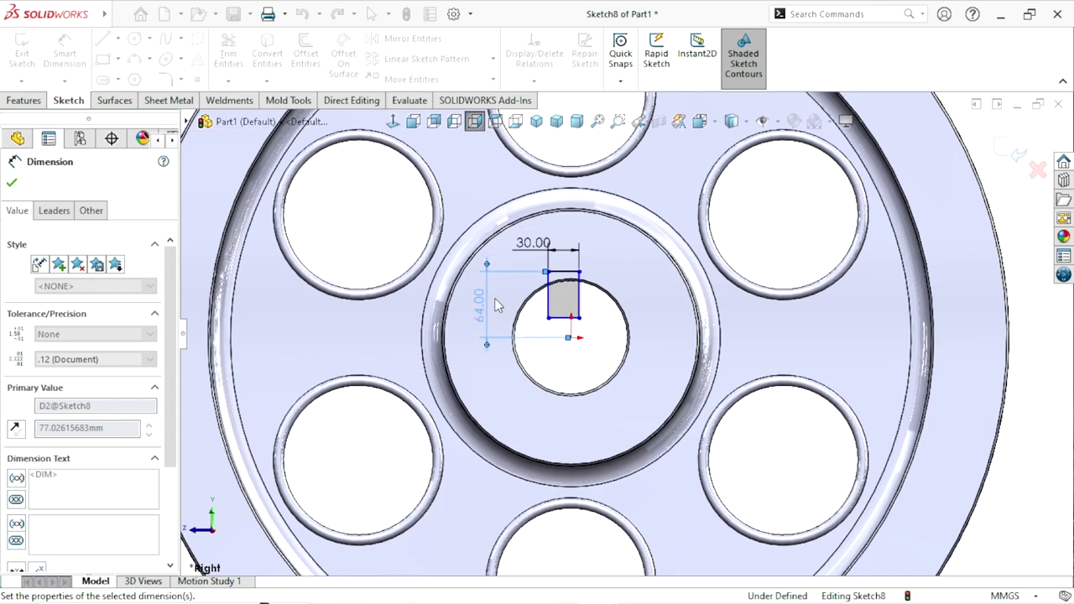
key("Escape")
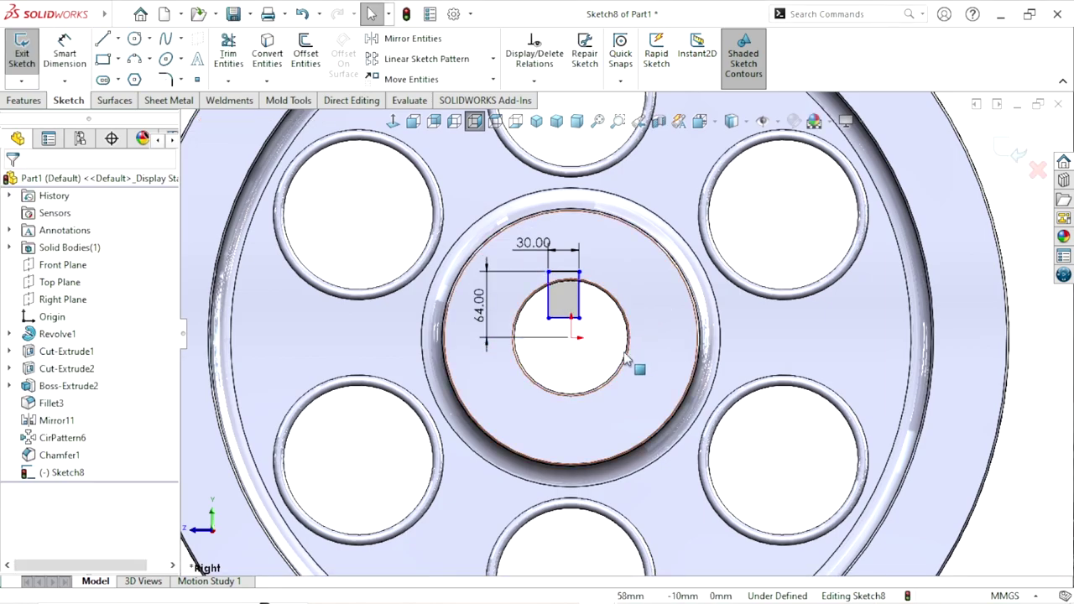
Align the keyway rectangle's top-edge midpoint vertically with the sketch origin.
left_click(571, 337)
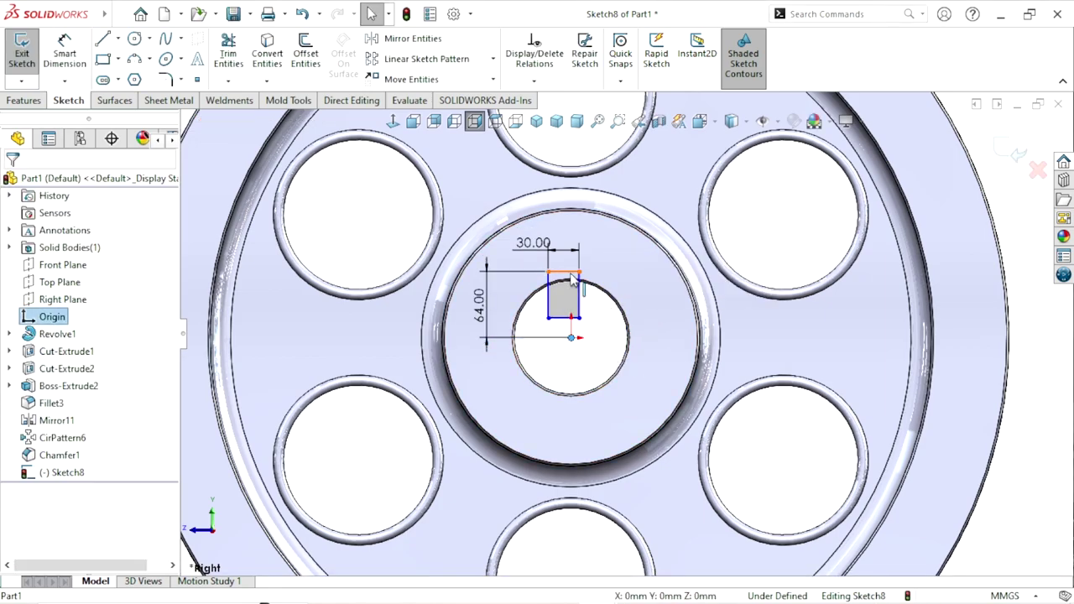
left_click(563, 273, "ctrl")
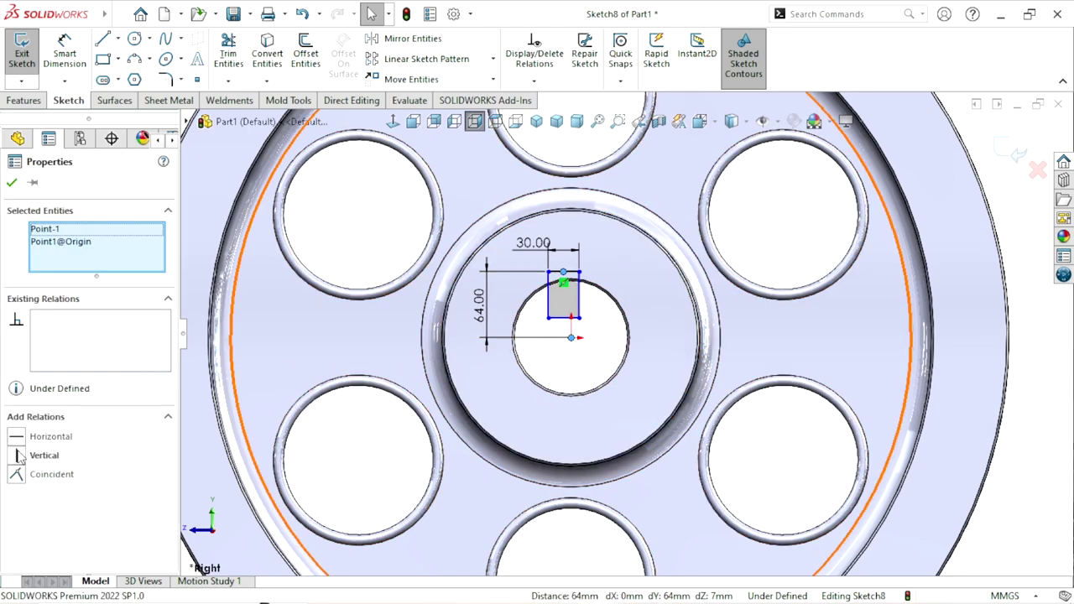
left_click(21, 455)
scroll(601, 340, "down", 5)
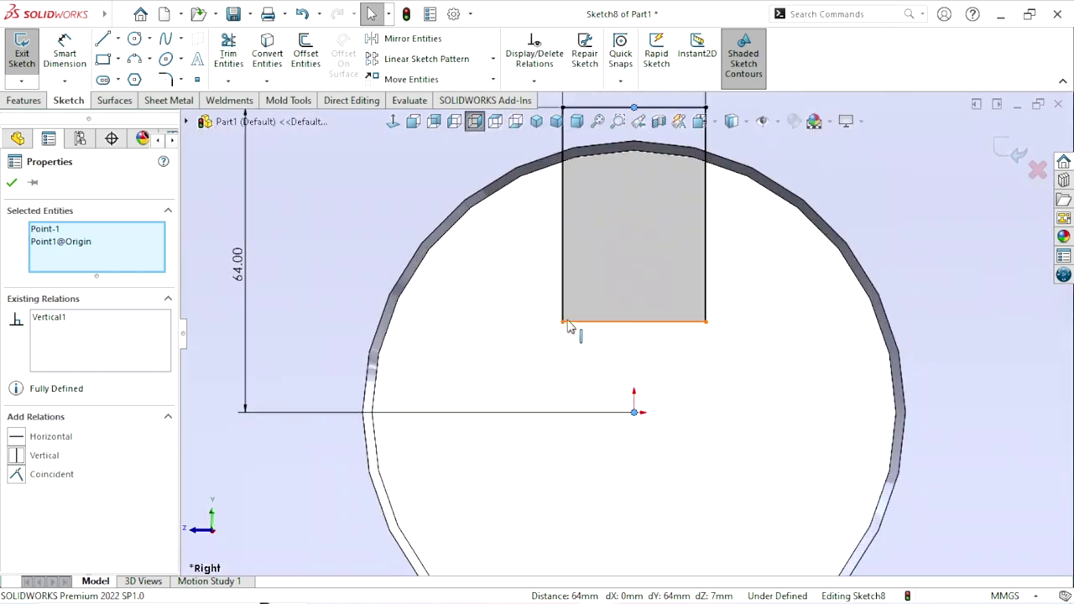
scroll(646, 363, "up", 4)
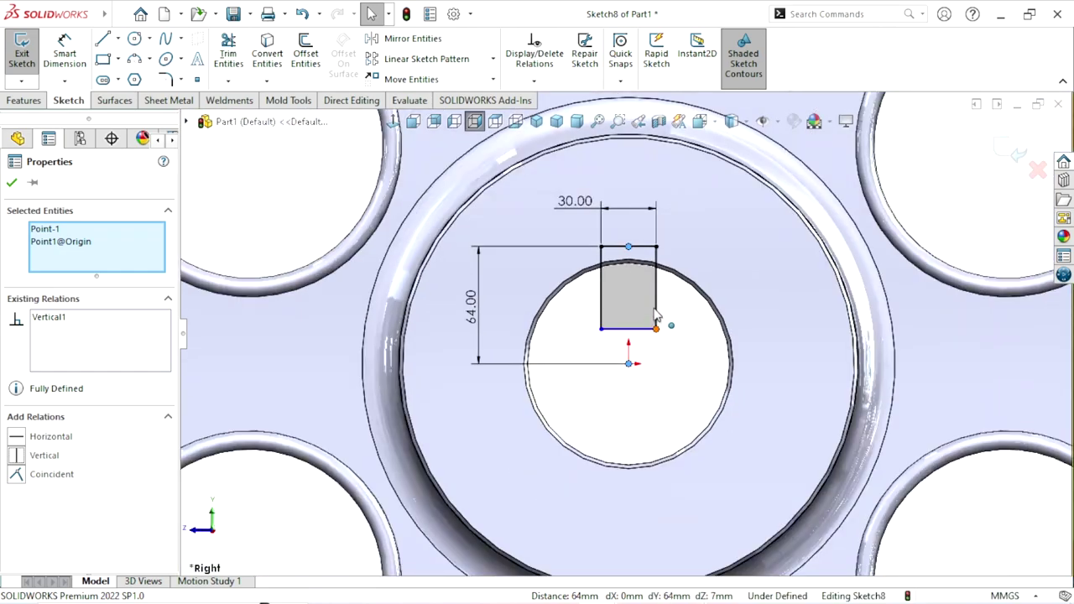
Raise the rectangle's bottom corner and dimension its right edge to a 25 mm height.
left_click_drag(655, 310, 654, 298)
left_click(667, 312)
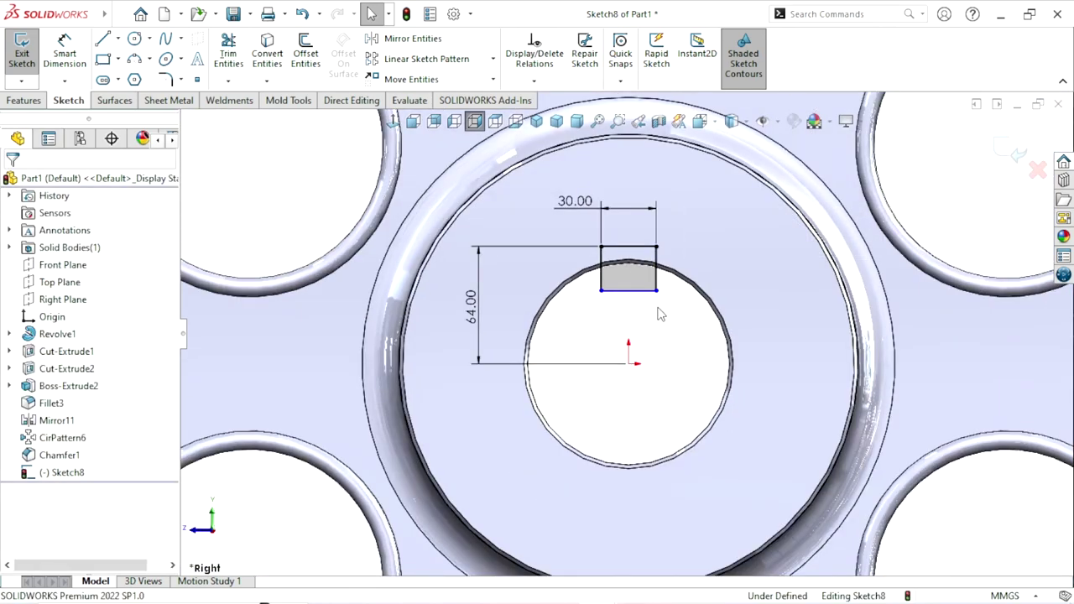
scroll(629, 361, "up", 2)
scroll(730, 369, "down", 1)
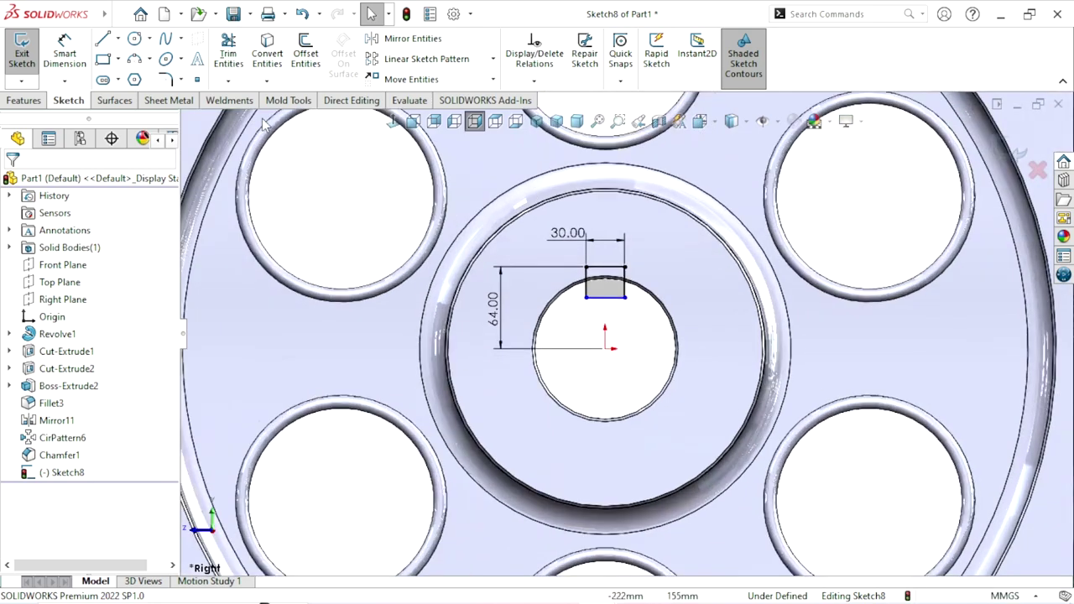
left_click(65, 51)
left_click(625, 282)
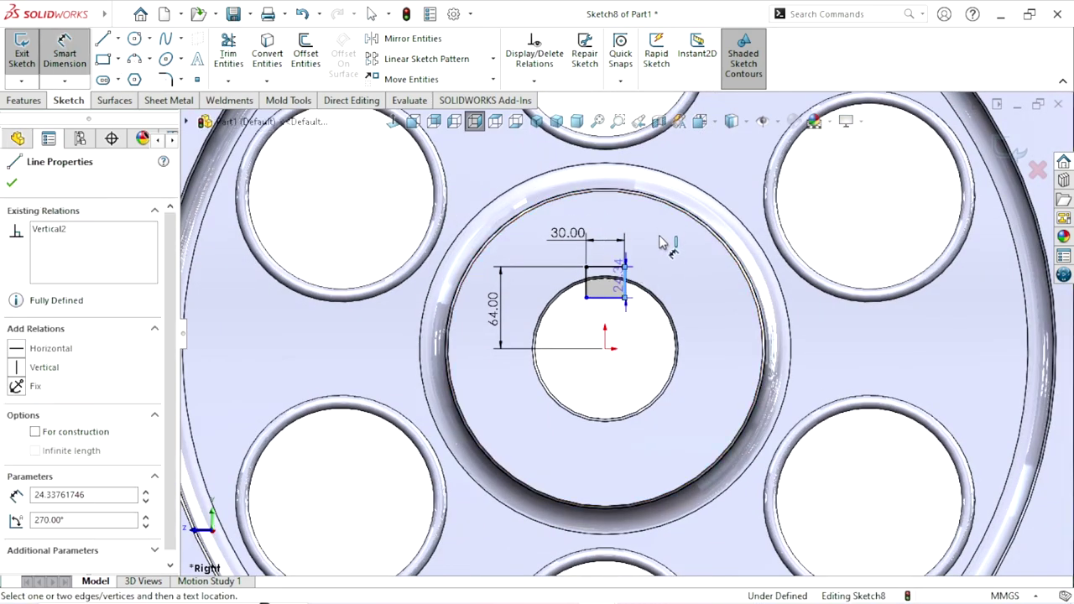
left_click(655, 236)
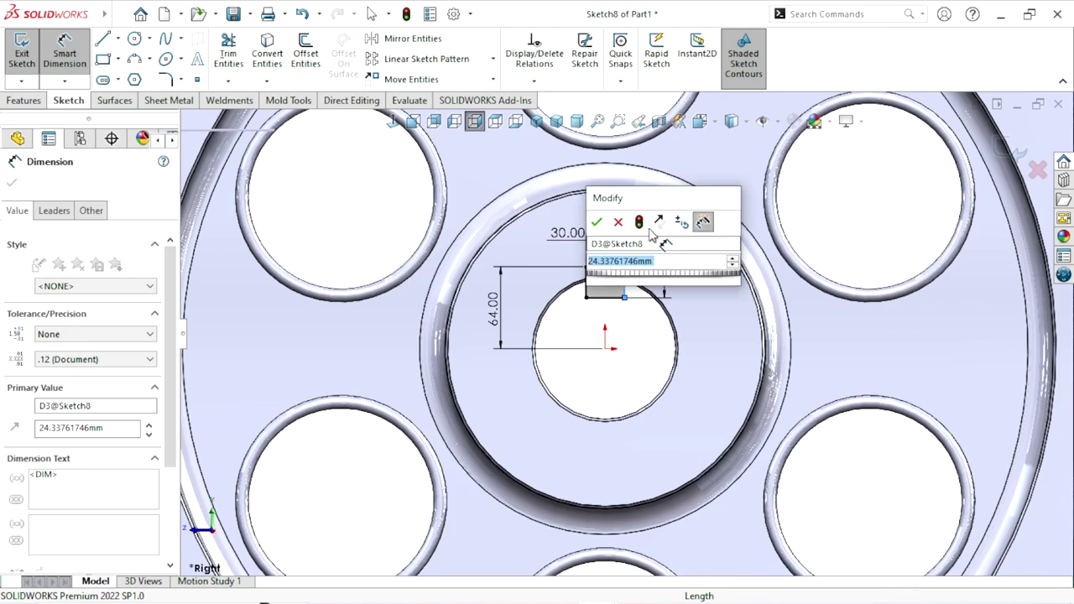
key("Return")
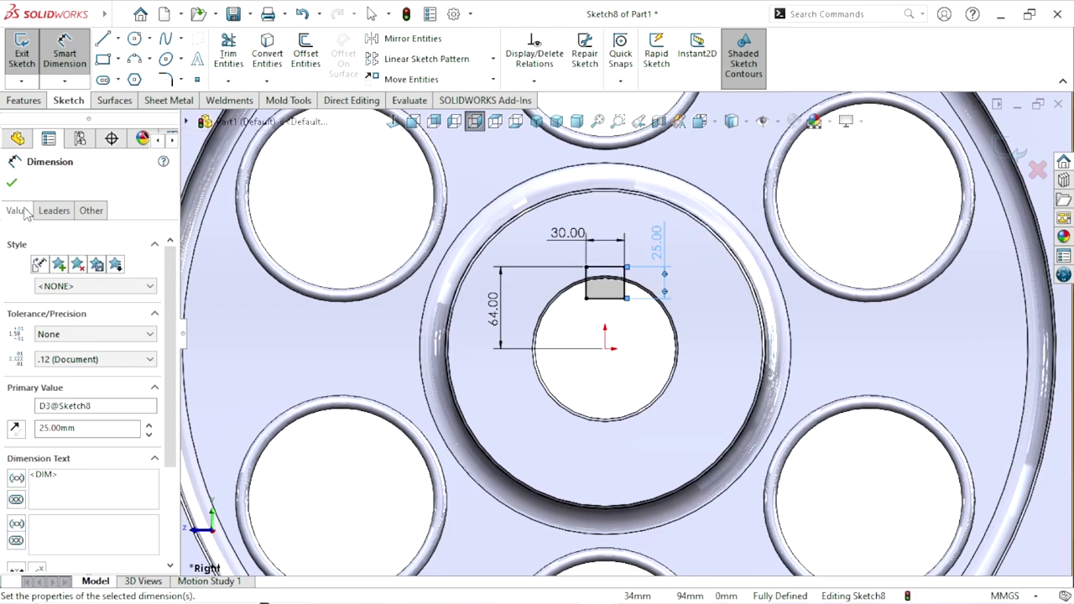
key("Escape")
left_click(24, 100)
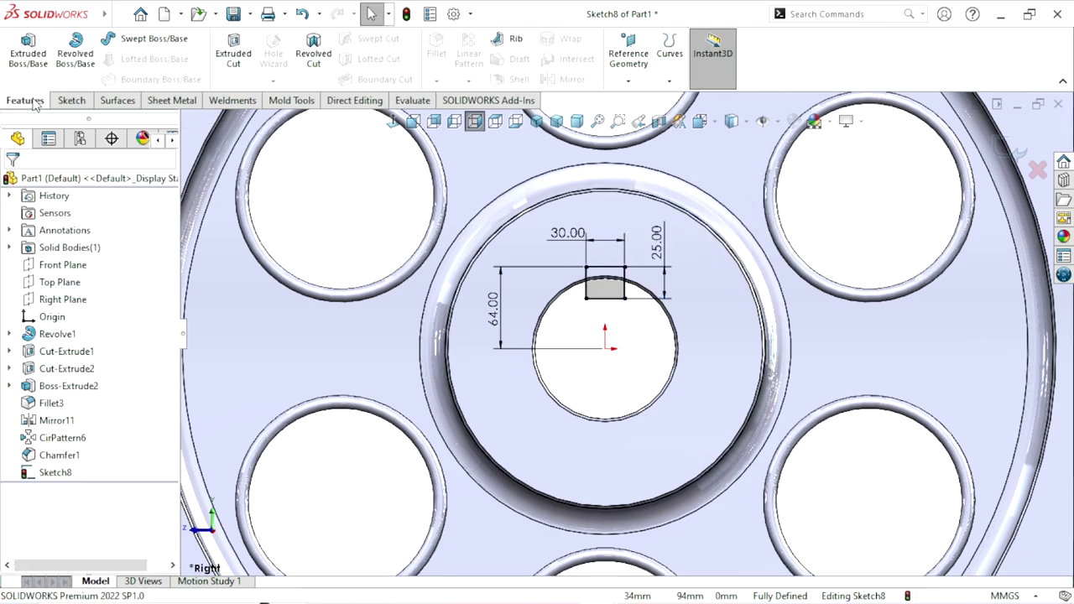
Extrude-cut the Sketch8 keyway rectangle Through All - Both into the centre bore.
left_click(234, 52)
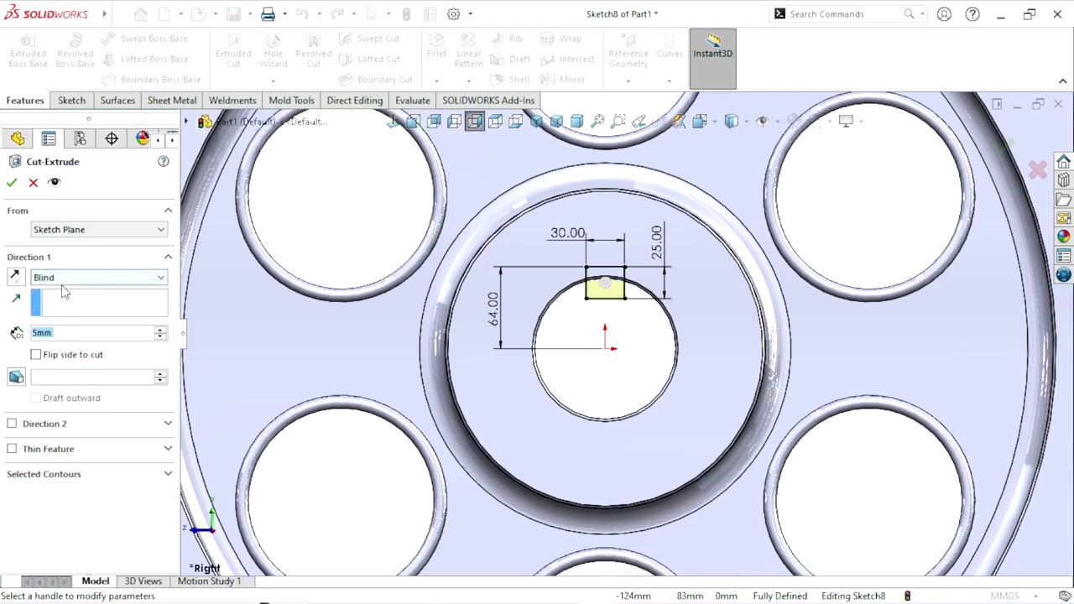
left_click(63, 280)
left_click(93, 310)
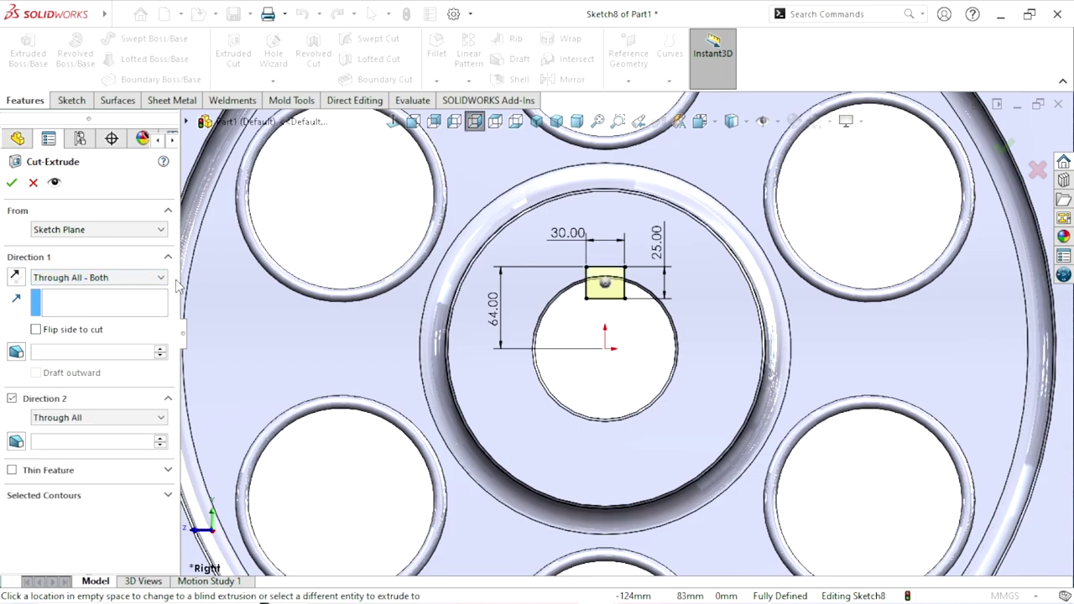
key("ctrl+7")
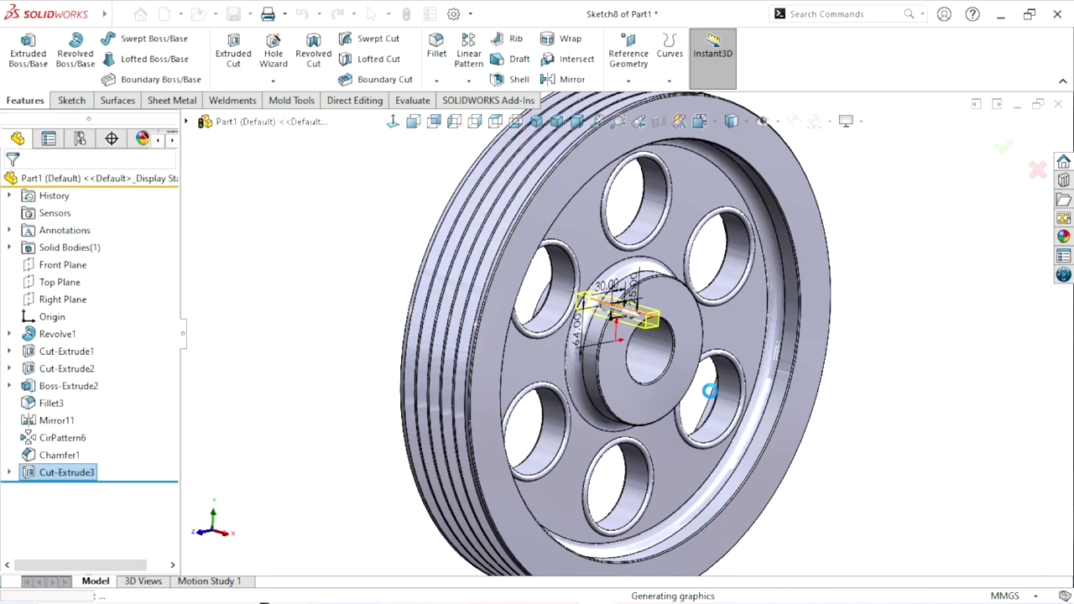
scroll(731, 331, "down", 4)
mouse_move(731, 330)
middle_mouse_down()
mouse_move(570, 267)
mouse_move(942, 392)
middle_mouse_up()
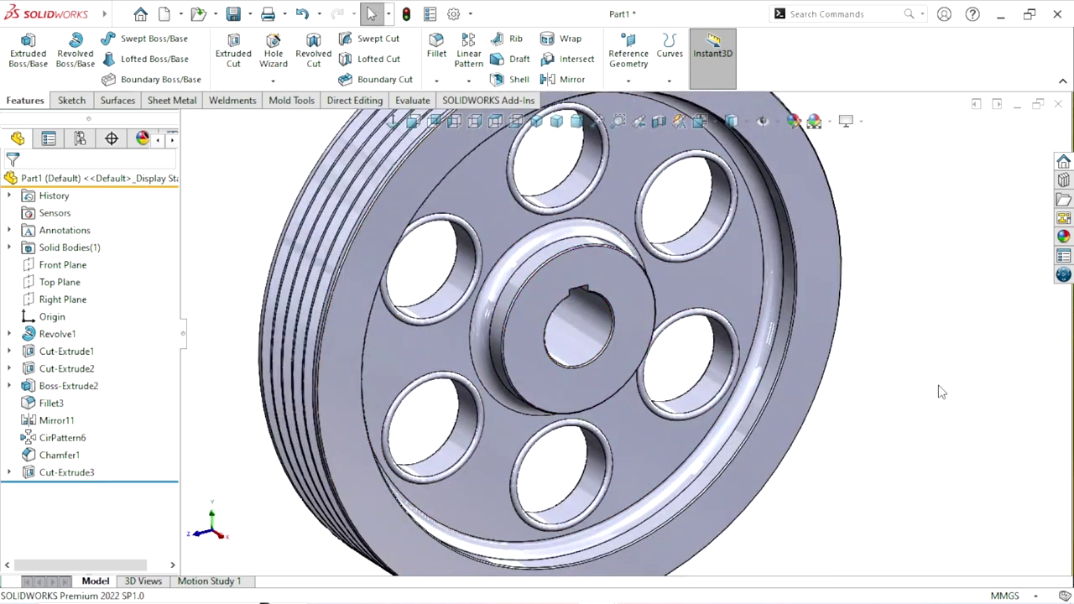
scroll(595, 377, "up", 3)
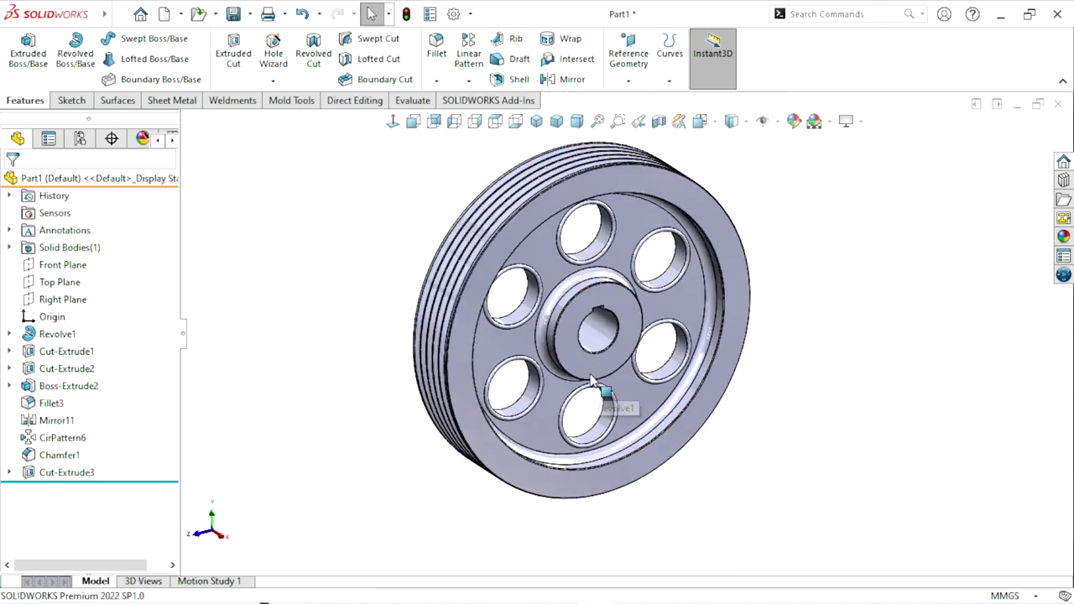
scroll(679, 324, "up", 1)
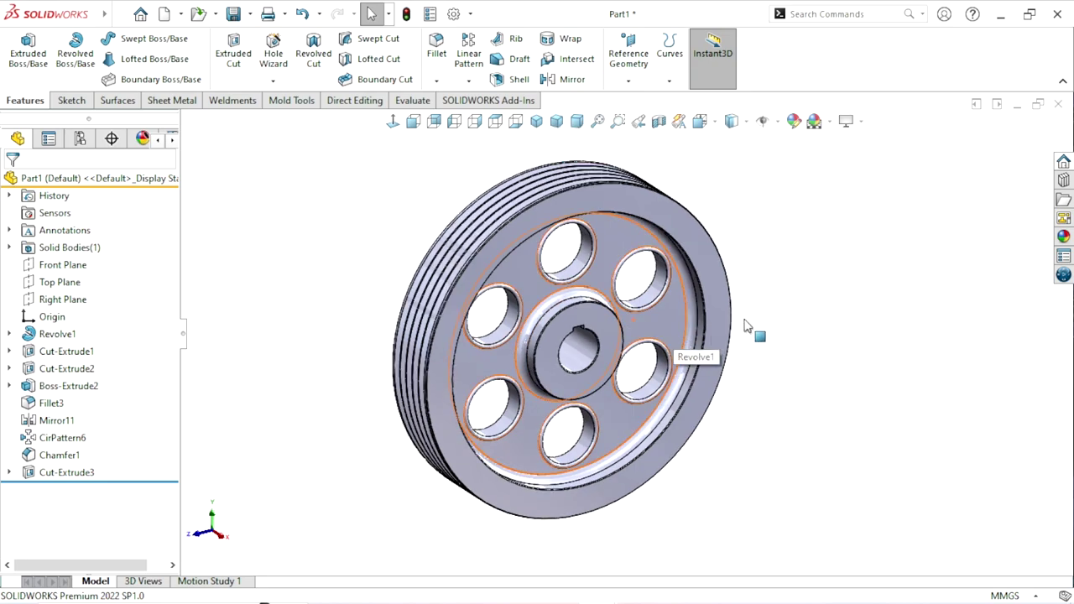
Start a new sketch on the pulley's outer rim face, viewed head-on.
left_click(537, 121)
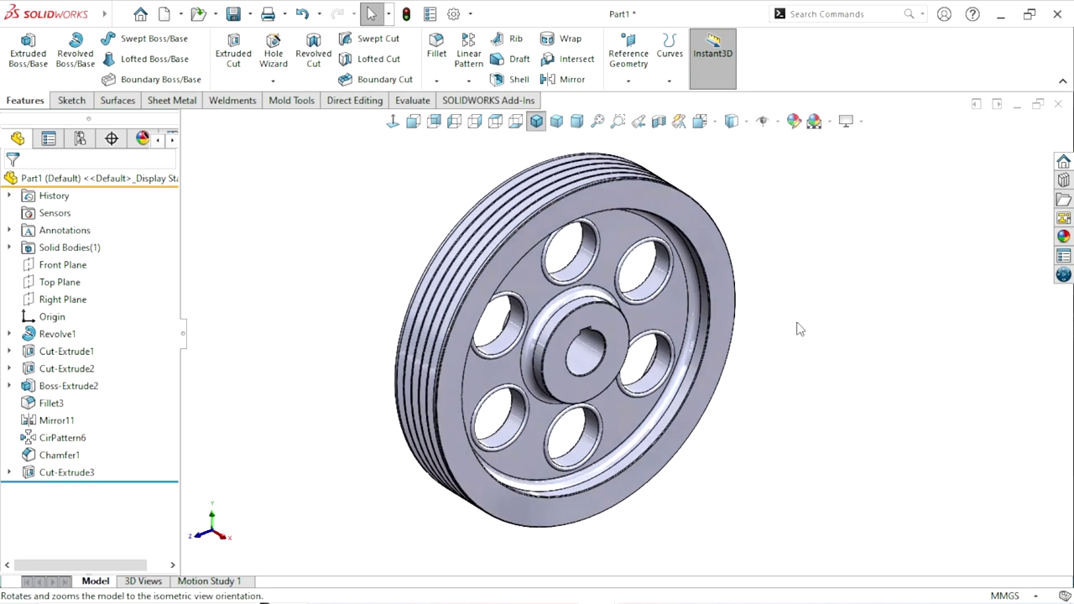
left_click(736, 242)
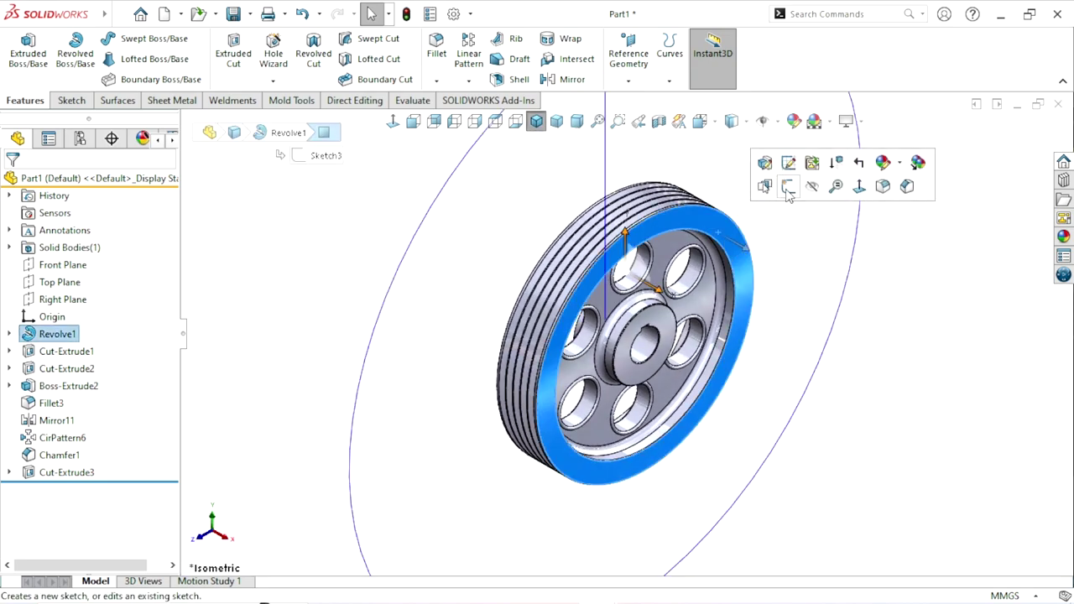
left_click(788, 188)
key("f")
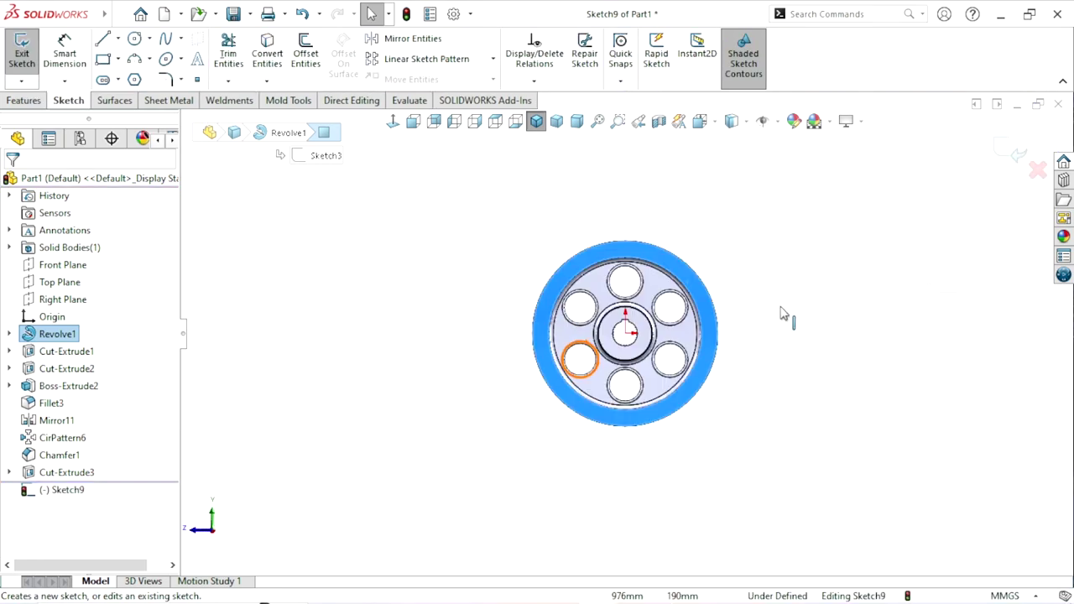
scroll(601, 394, "up", 2)
scroll(503, 369, "up", 4)
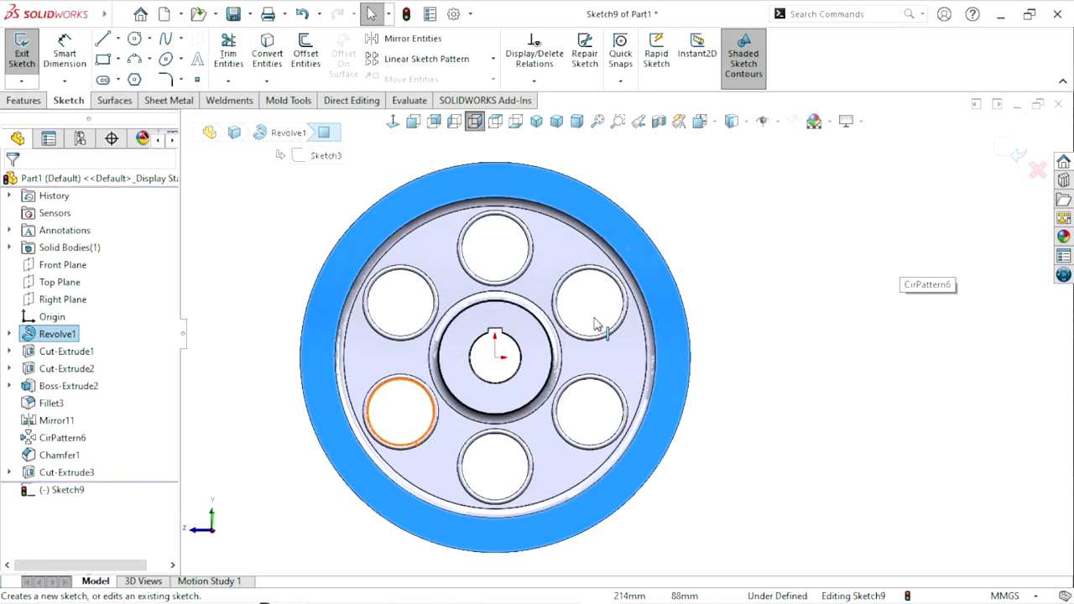
key("Escape")
Draw a vertical centerline from the sketch origin up to the top rim.
left_click(117, 39)
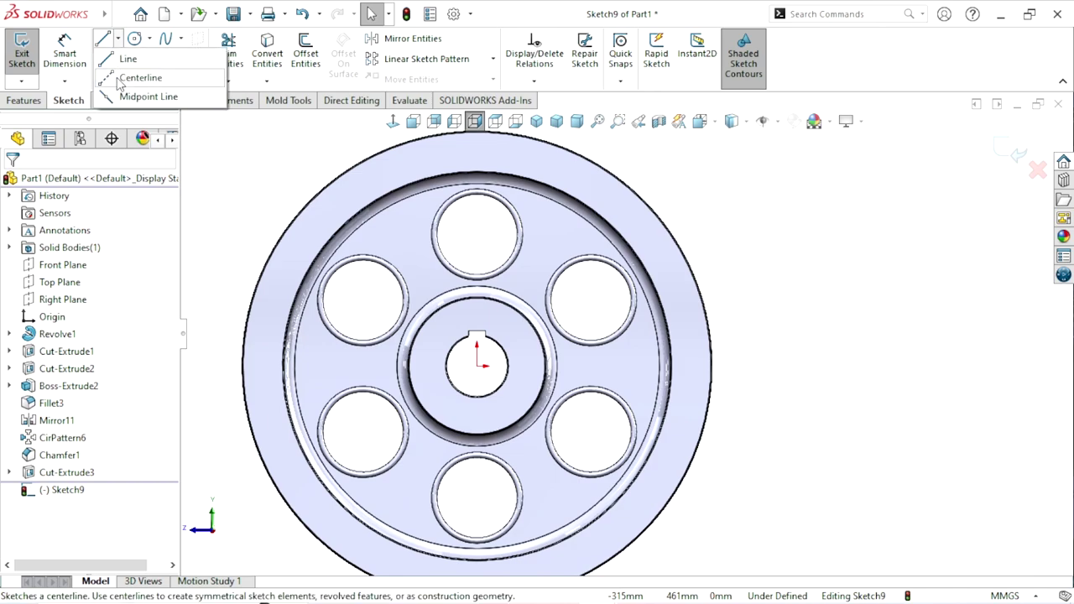
left_click(122, 78)
left_click(477, 363)
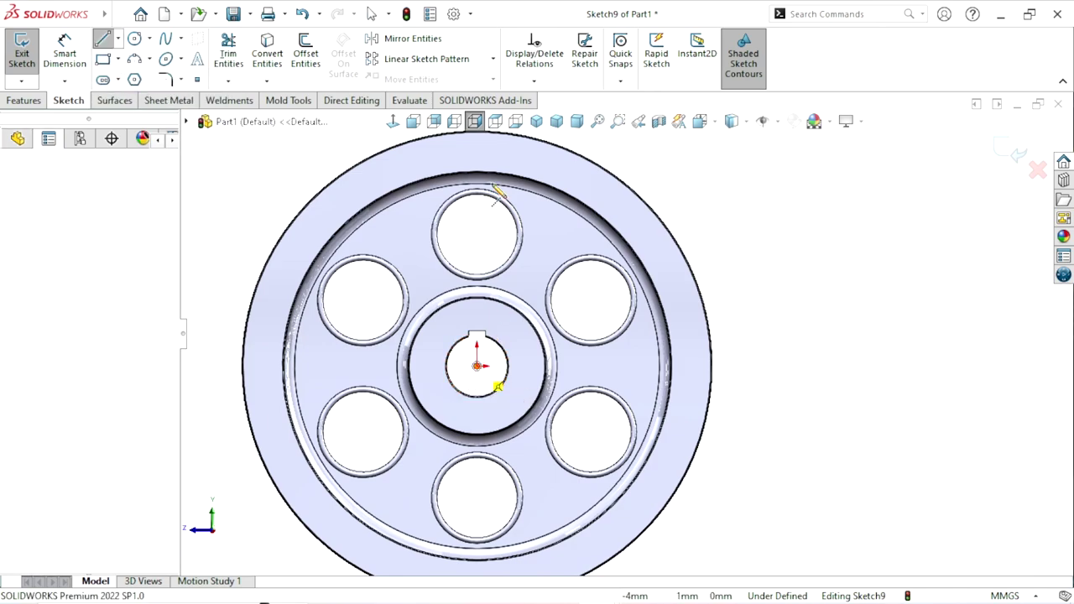
scroll(494, 178, "down", 2)
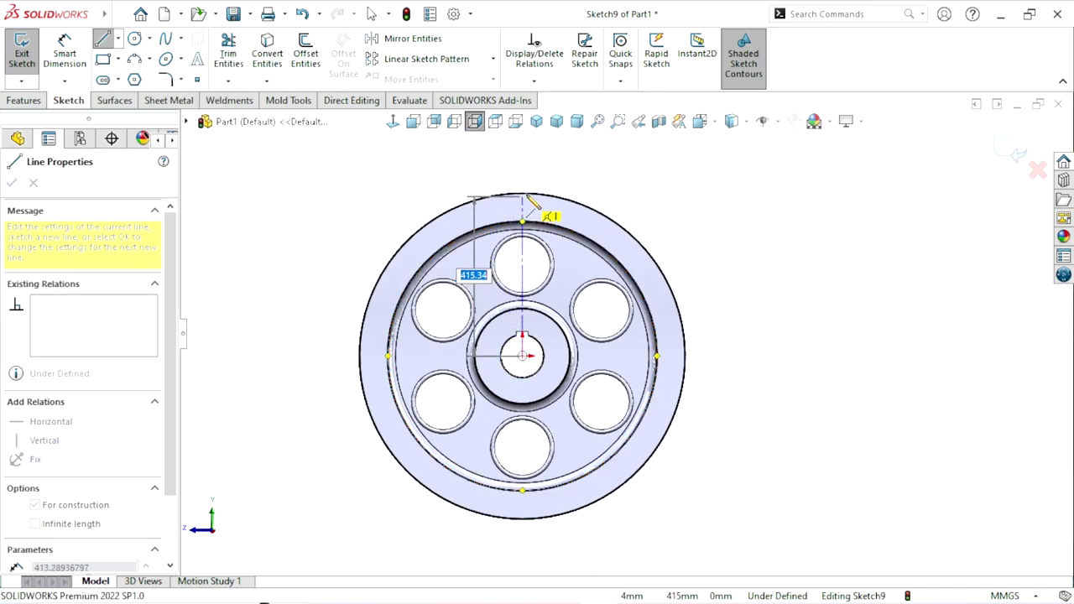
double_click(522, 195)
right_click(703, 200)
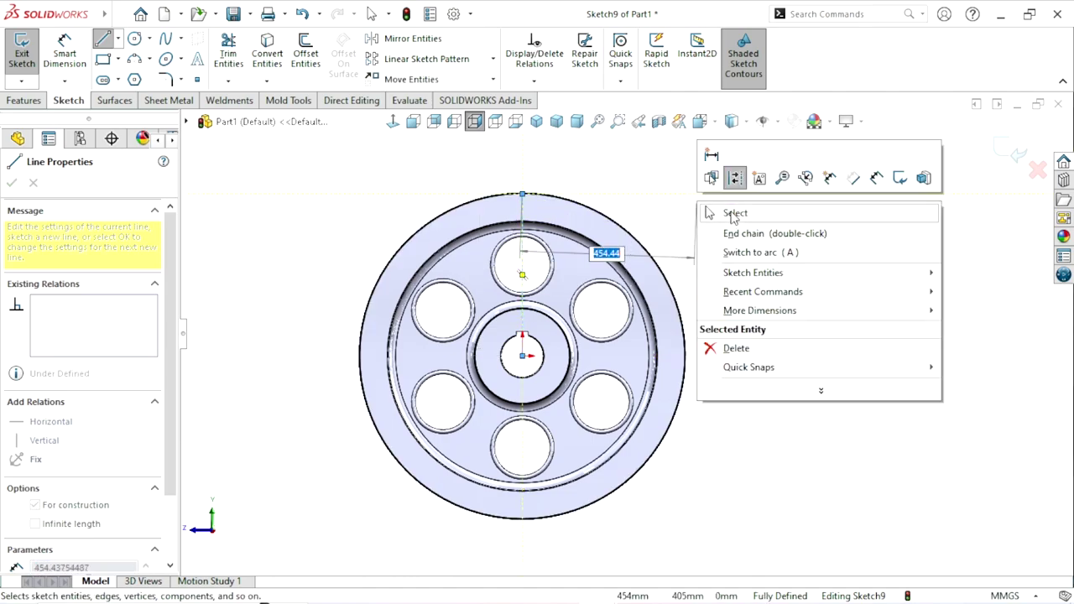
left_click(727, 210)
scroll(737, 367, "down", 1)
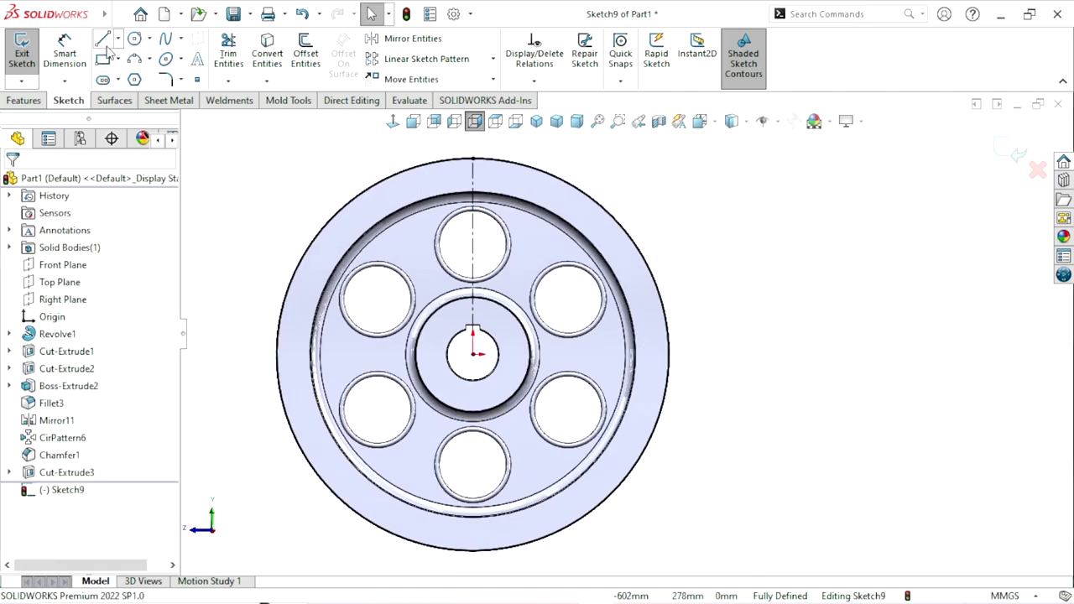
Draw a line from the hub's outer edge to the outer rim edge.
key("l")
scroll(564, 330, "down", 2)
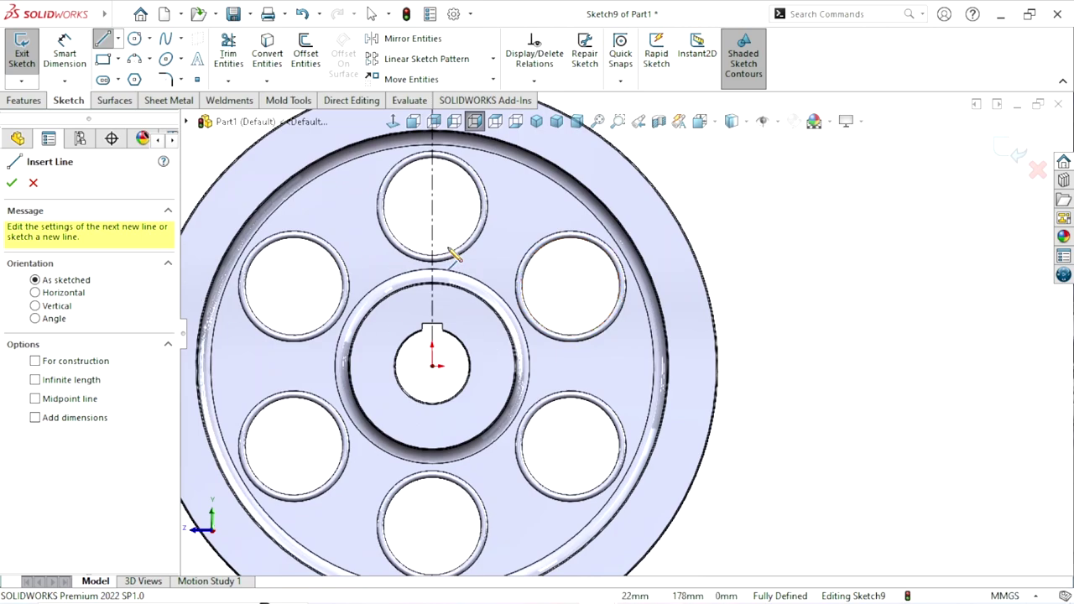
scroll(530, 316, "down", 2)
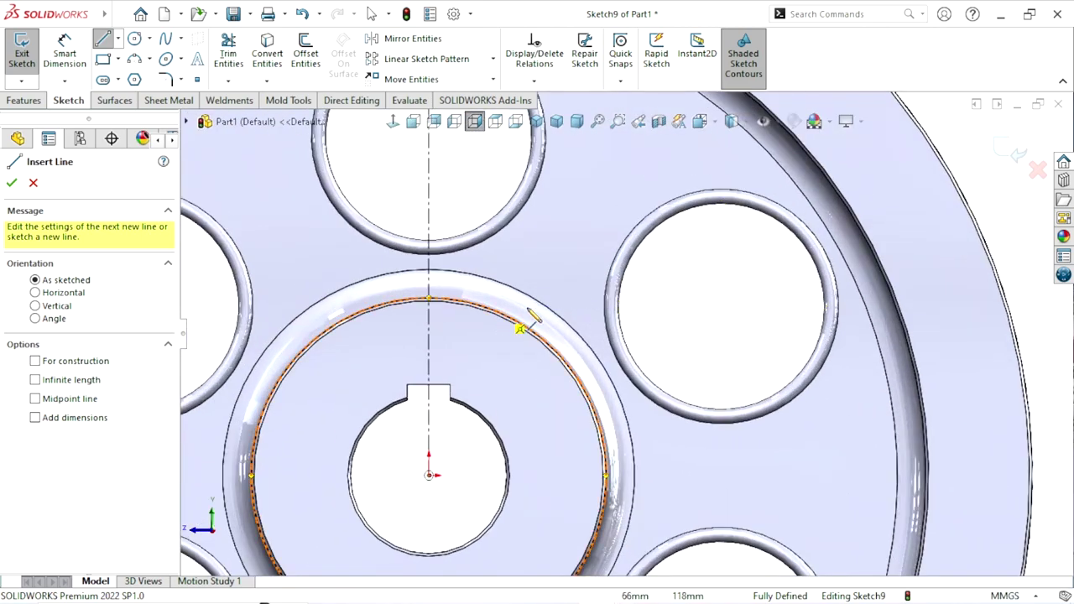
scroll(531, 316, "down", 2)
left_click(507, 356)
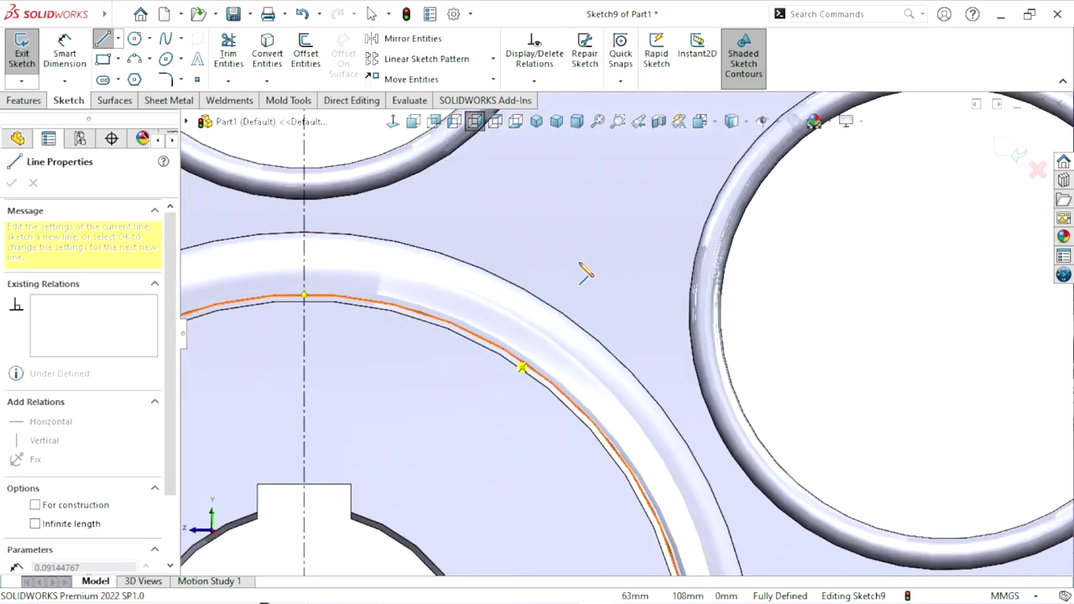
scroll(582, 271, "up", 5)
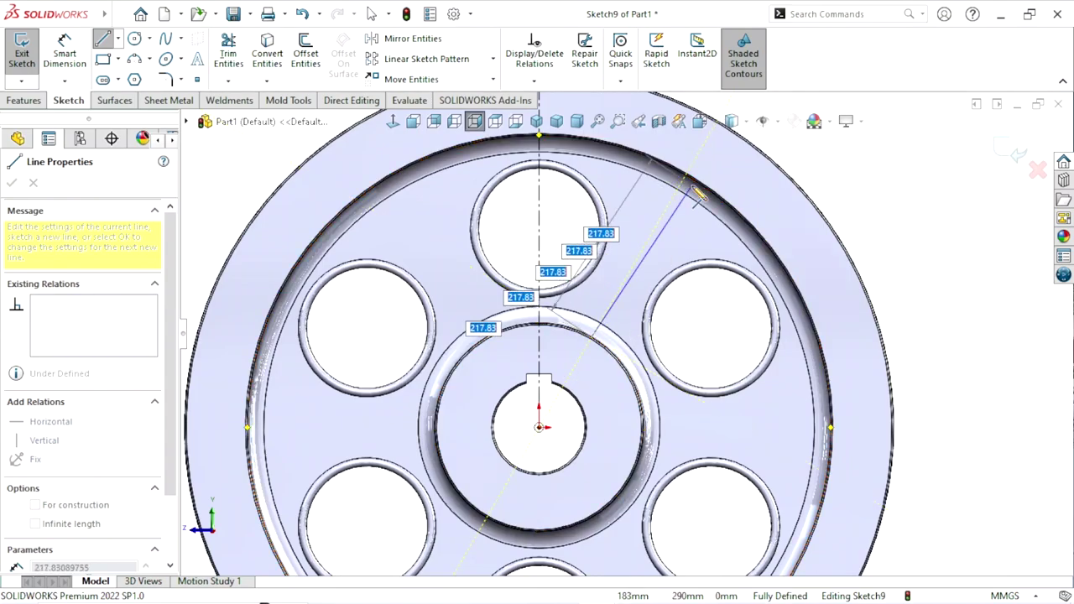
scroll(690, 180, "down", 3)
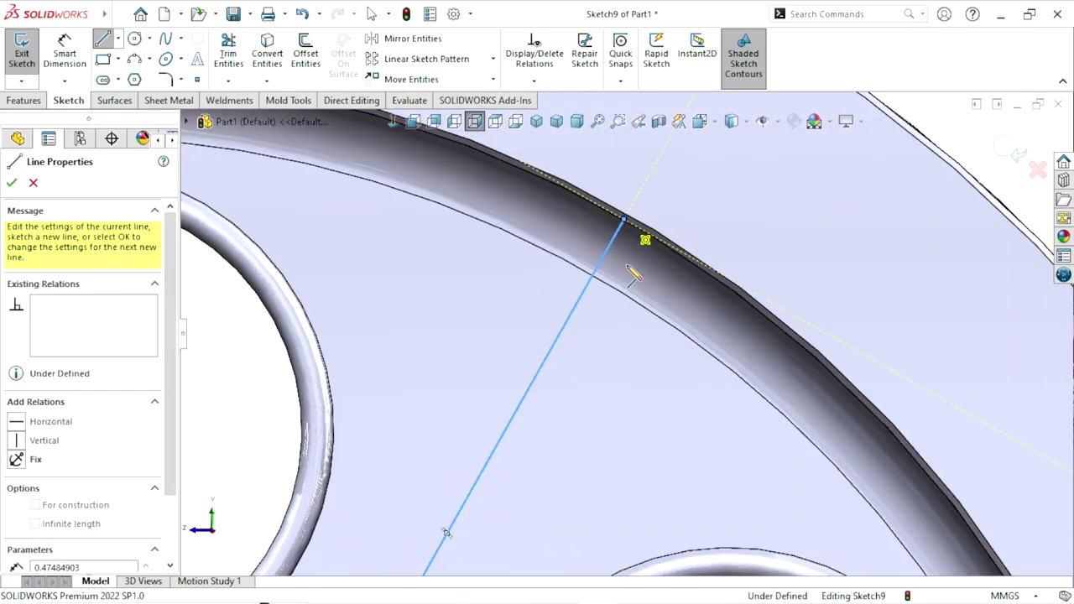
left_click(623, 221)
right_click(611, 295)
left_click(653, 326)
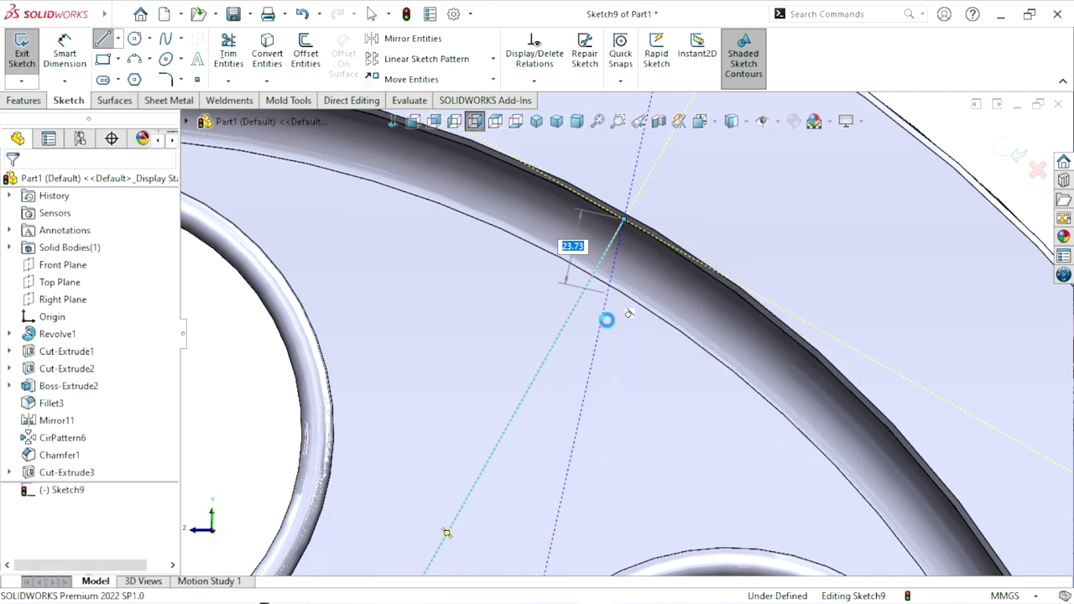
scroll(461, 340, "up", 5)
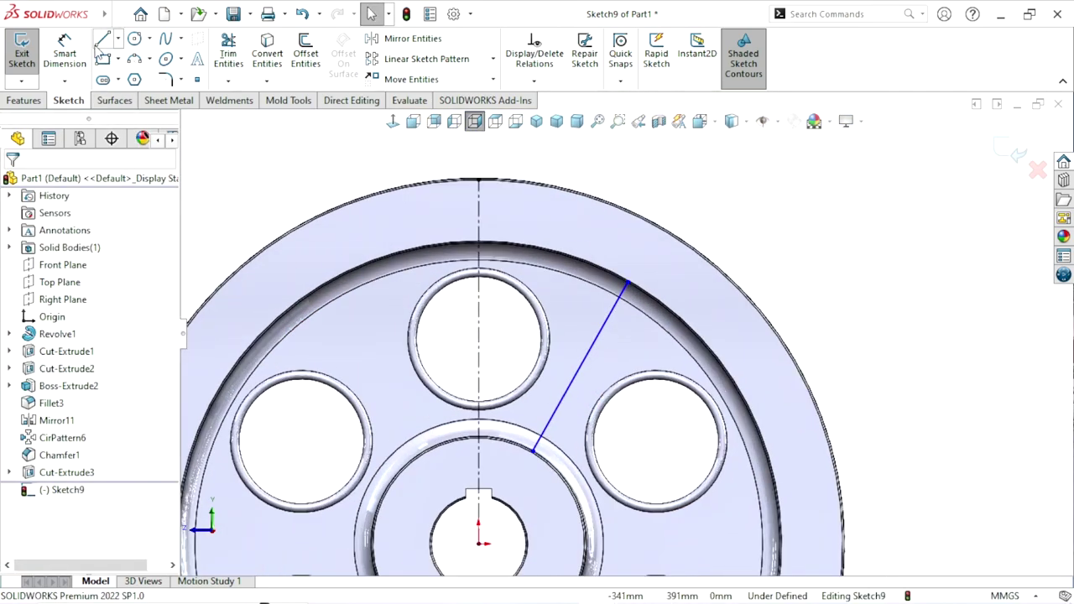
Dimension the line at 30° from the vertical centerline.
left_click(64, 50)
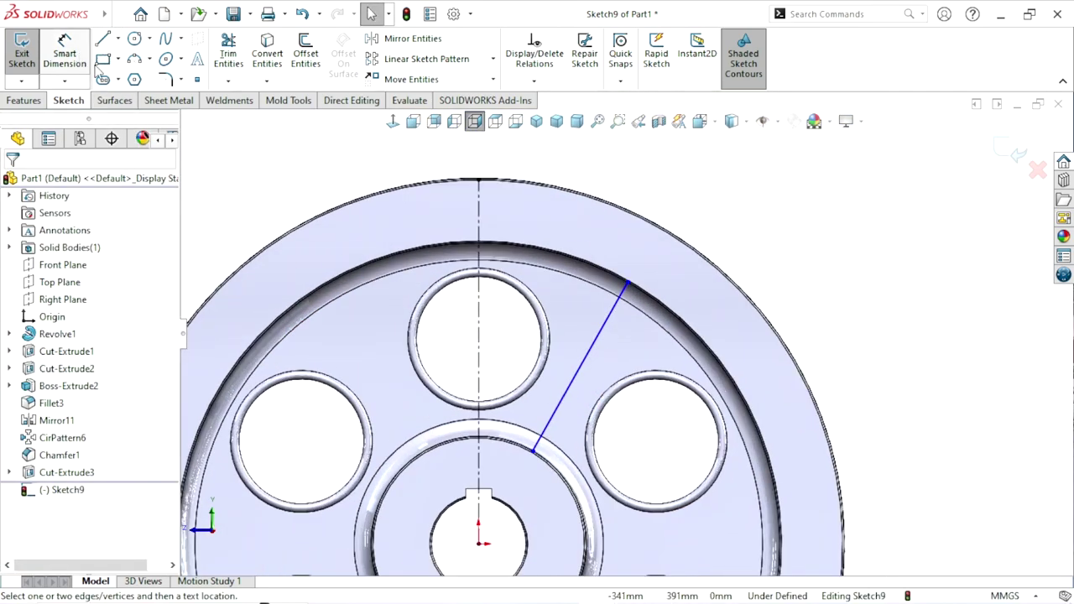
left_click(583, 362)
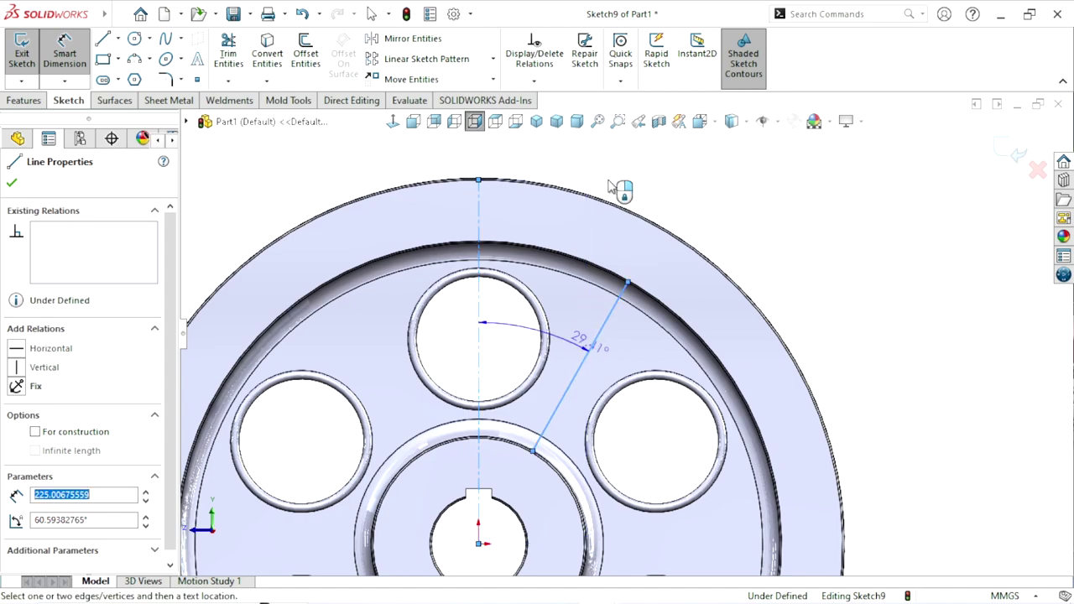
left_click(479, 268)
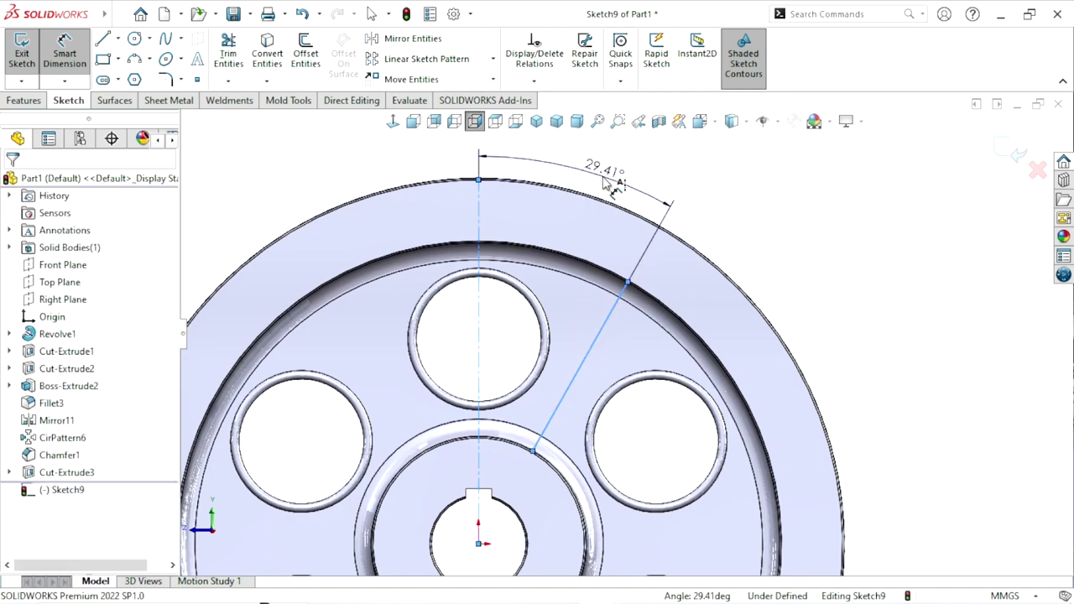
left_click(605, 185)
key("Return")
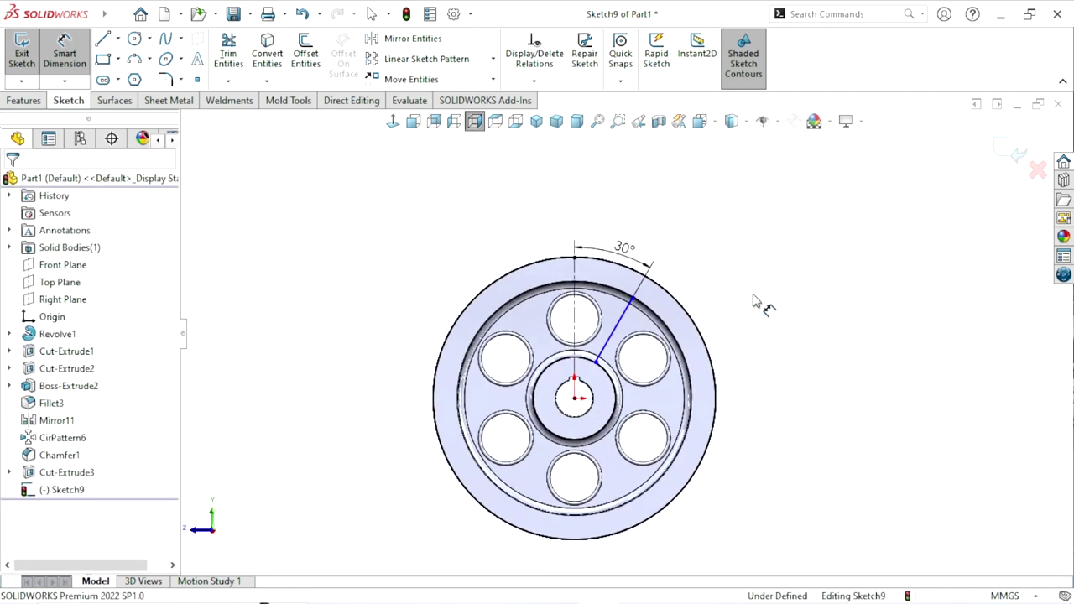
key("Escape")
left_click(532, 84)
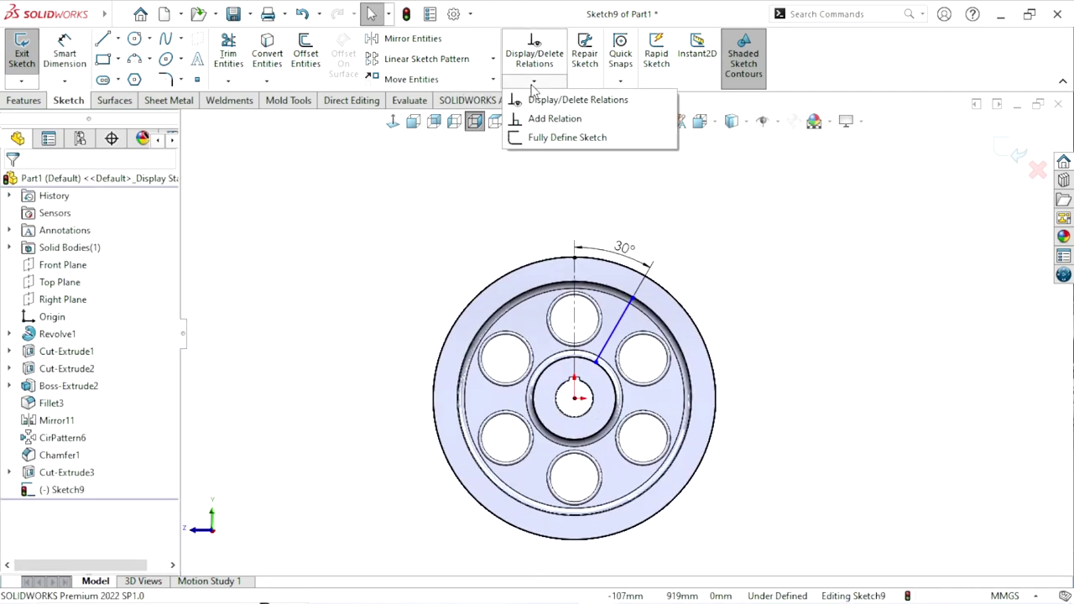
Auto-calculate the missing dimensions for Sketch9, adding a 62.78 horizontal dimension.
left_click(554, 140)
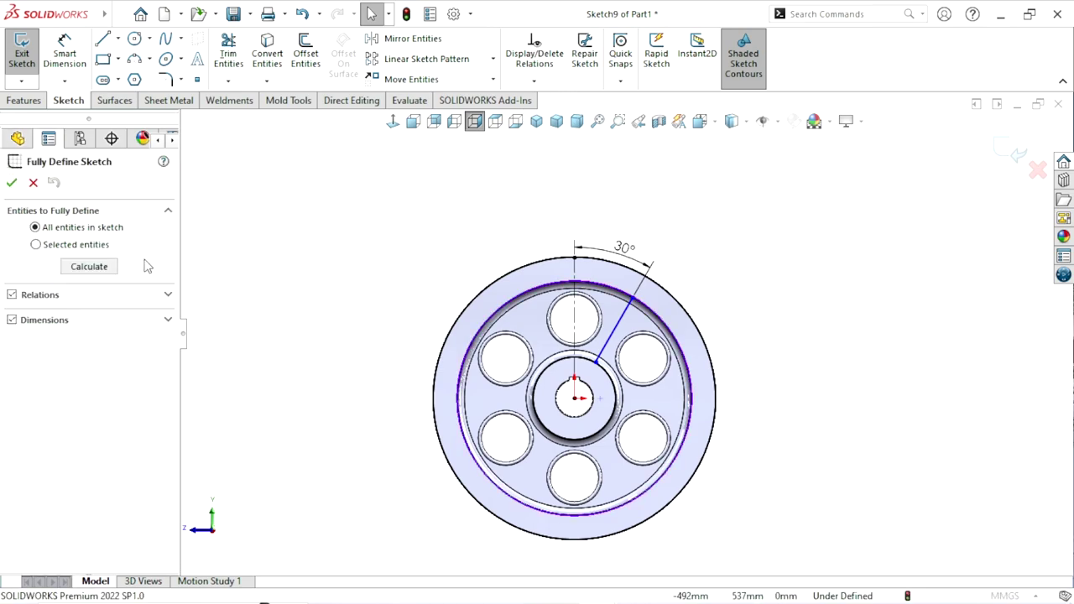
left_click(89, 266)
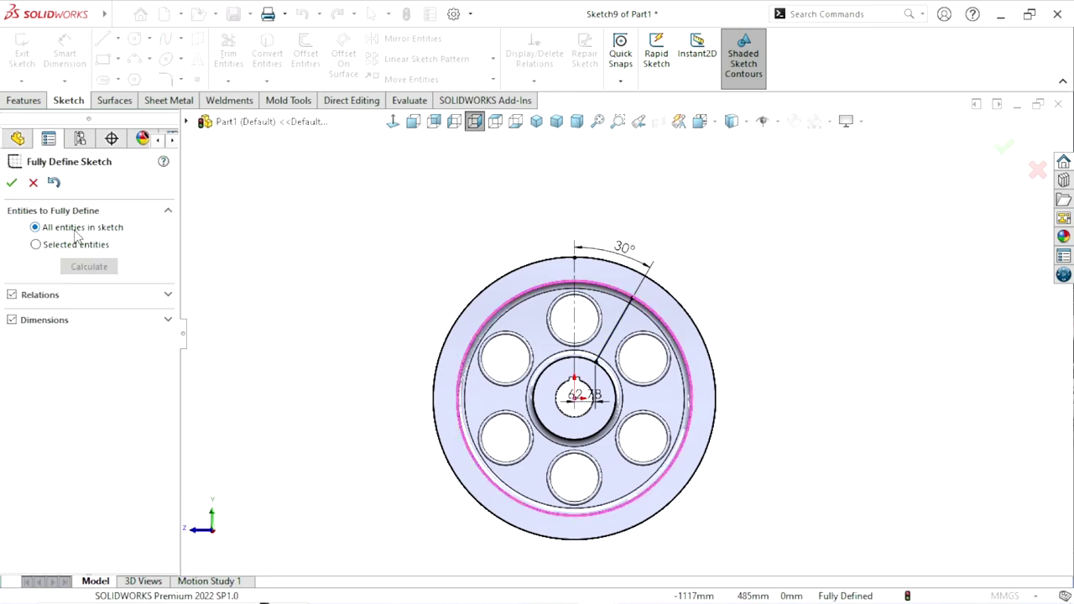
left_click(11, 183)
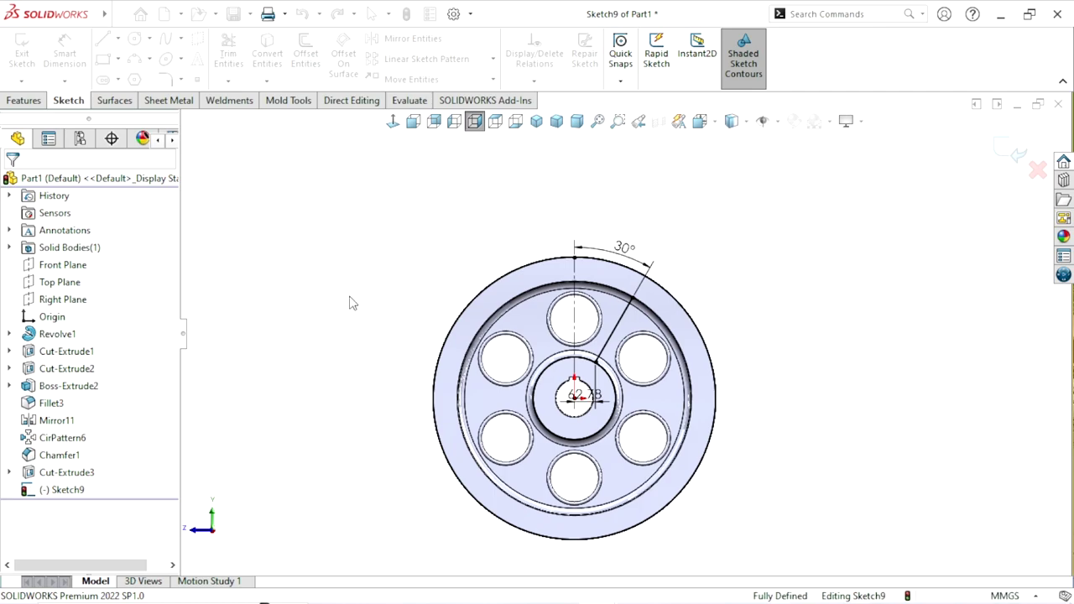
scroll(587, 369, "down", 3)
scroll(571, 277, "down", 4)
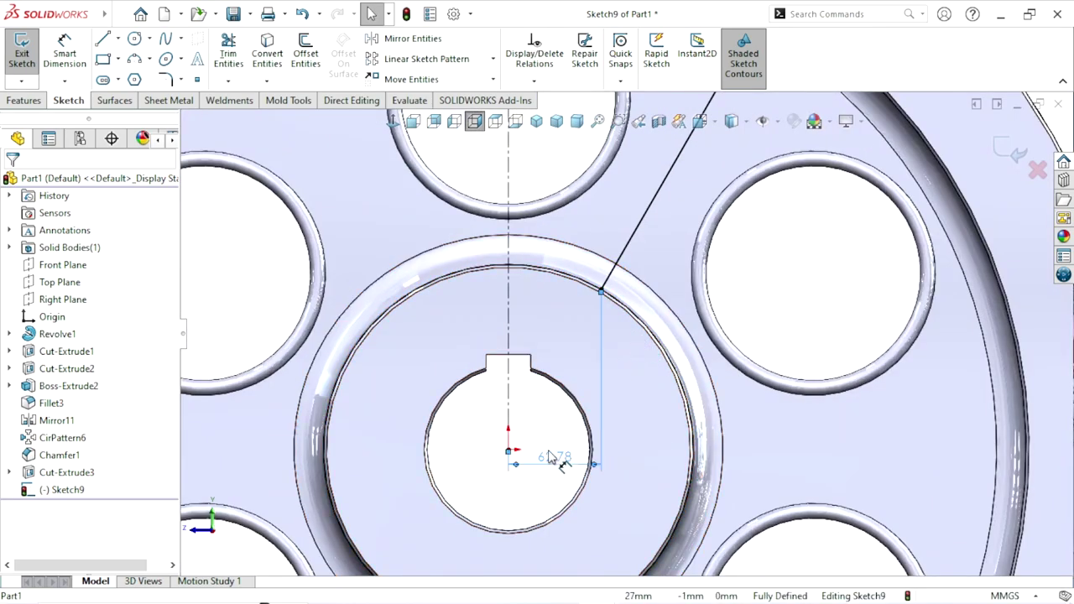
Make the rib line's hub endpoint coincident with the hub edge.
scroll(620, 445, "up", 5)
scroll(617, 328, "down", 5)
scroll(559, 209, "down", 3)
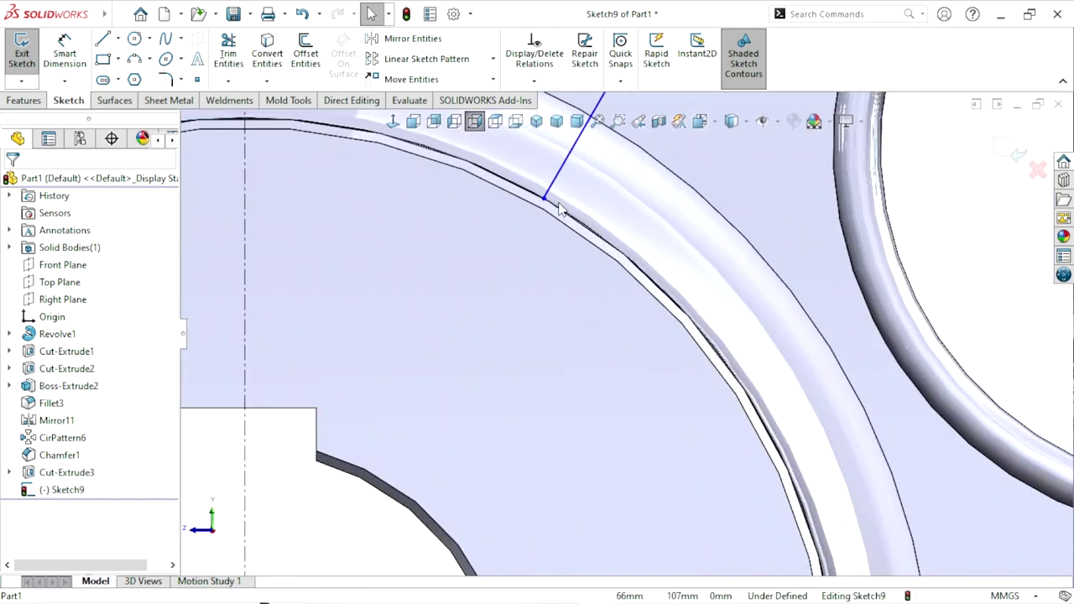
left_click(544, 200)
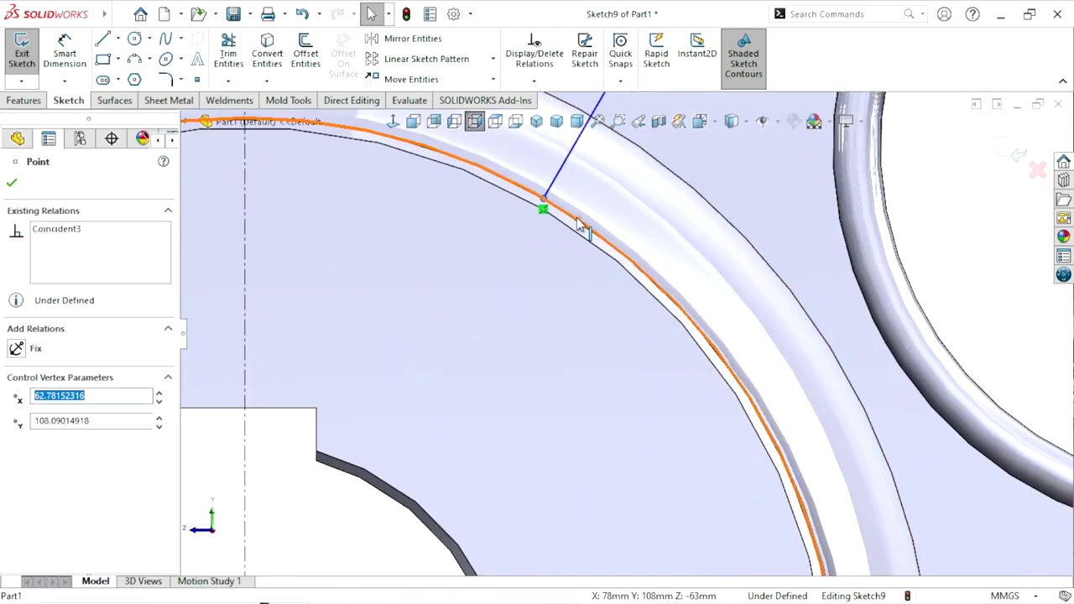
left_click(601, 239, "ctrl")
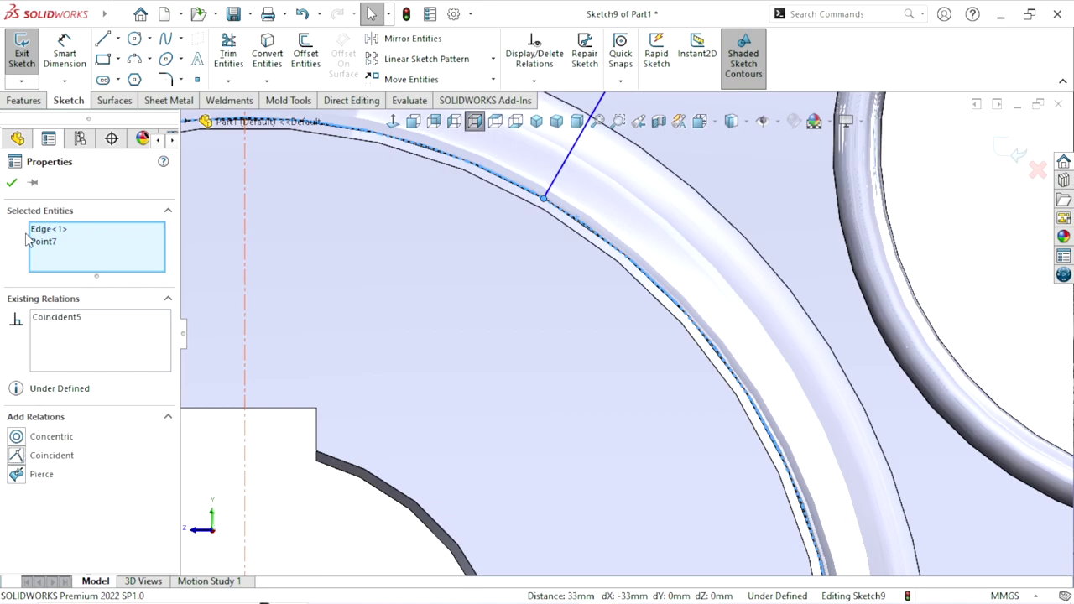
left_click(444, 395)
scroll(624, 355, "up", 3)
scroll(733, 161, "up", 2)
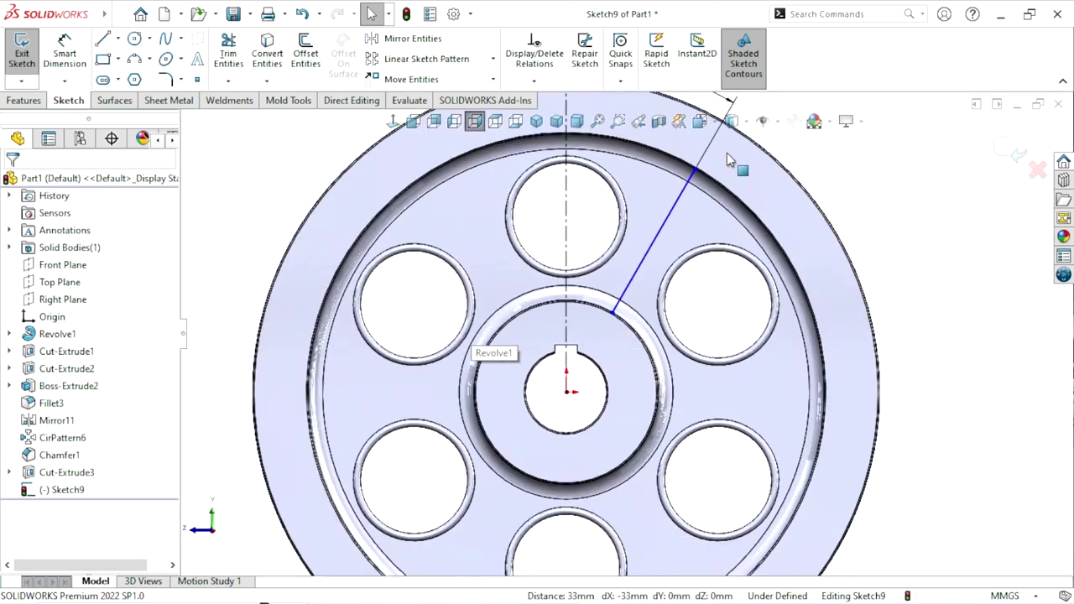
scroll(695, 186, "down", 5)
scroll(695, 186, "down", 2)
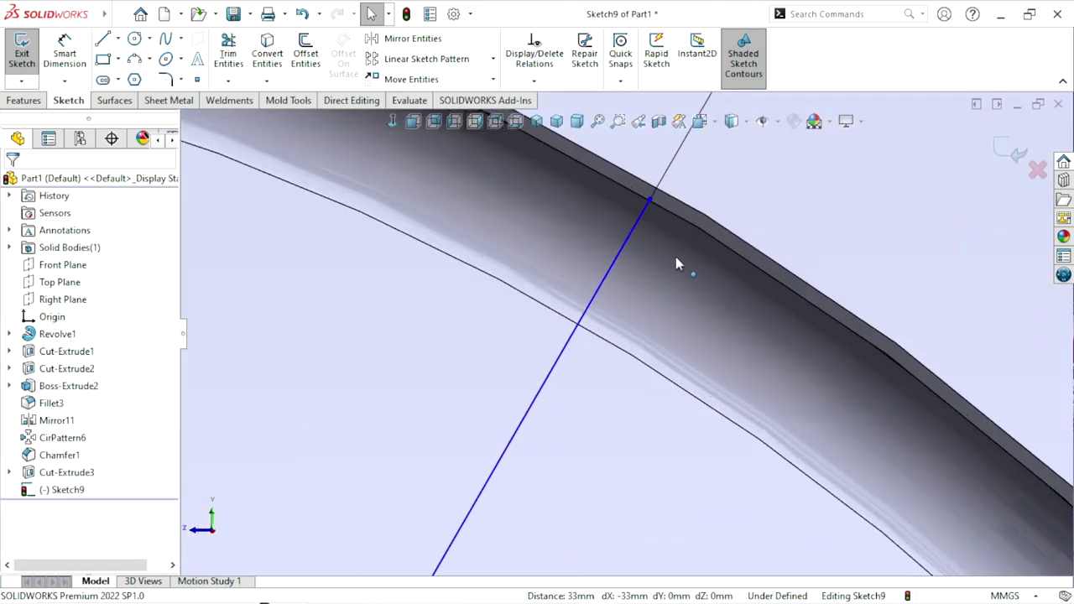
Select the line's rim endpoint together with the rim edge, then clear the selection.
left_click(651, 209)
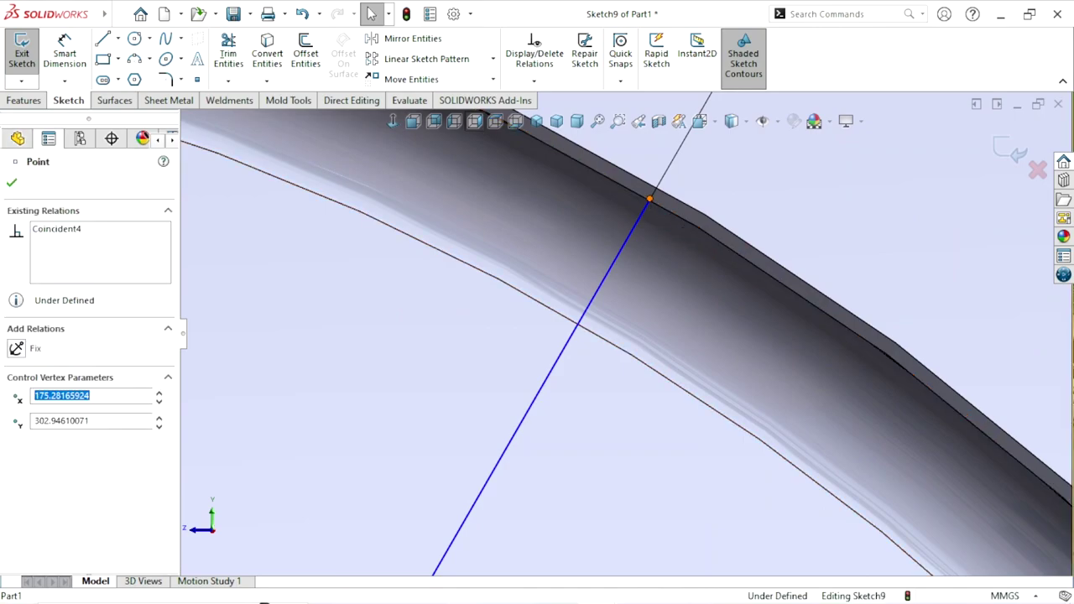
left_click(695, 227, "ctrl")
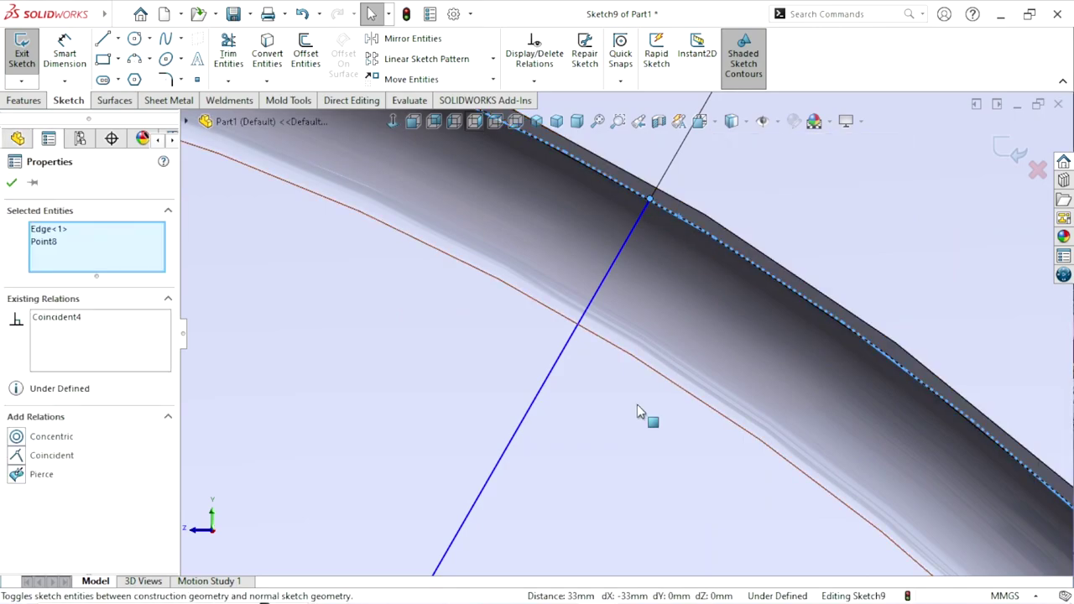
scroll(642, 415, "up", 3)
scroll(528, 401, "up", 4)
left_click(802, 323)
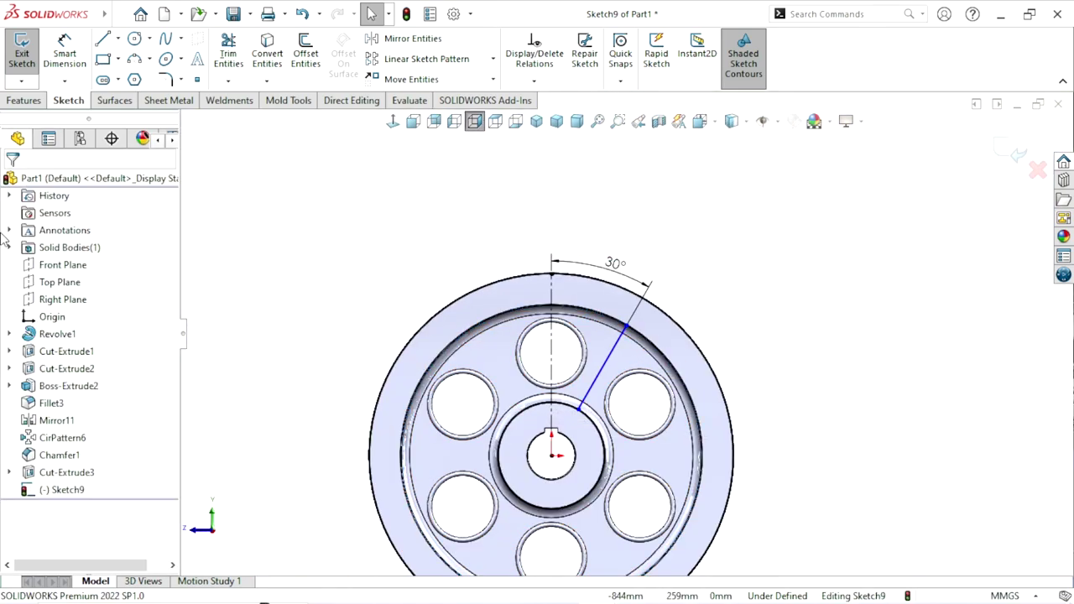
scroll(562, 252, "up", 2)
scroll(557, 394, "down", 5)
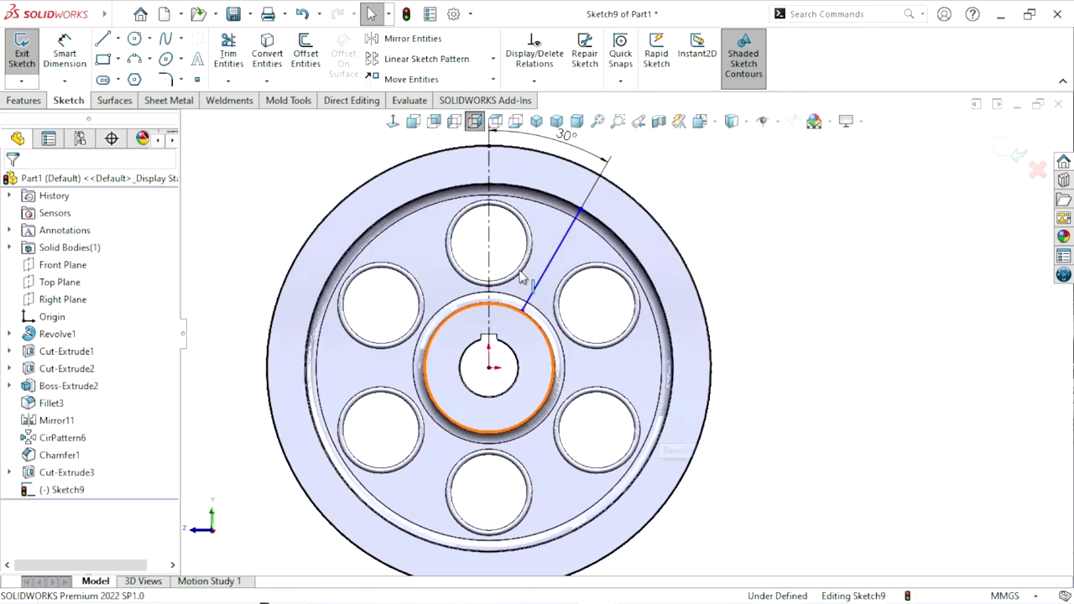
scroll(521, 336, "up", 3)
scroll(556, 259, "down", 2)
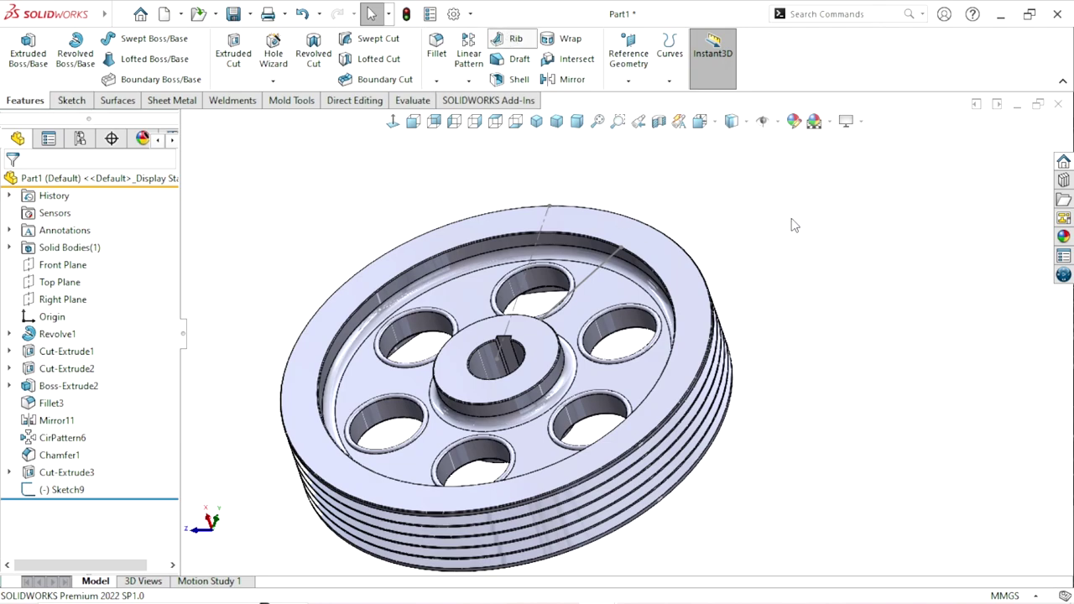
Create a 20 mm thick rib from the 30° line, extruded parallel to the sketch plane.
left_click(597, 275)
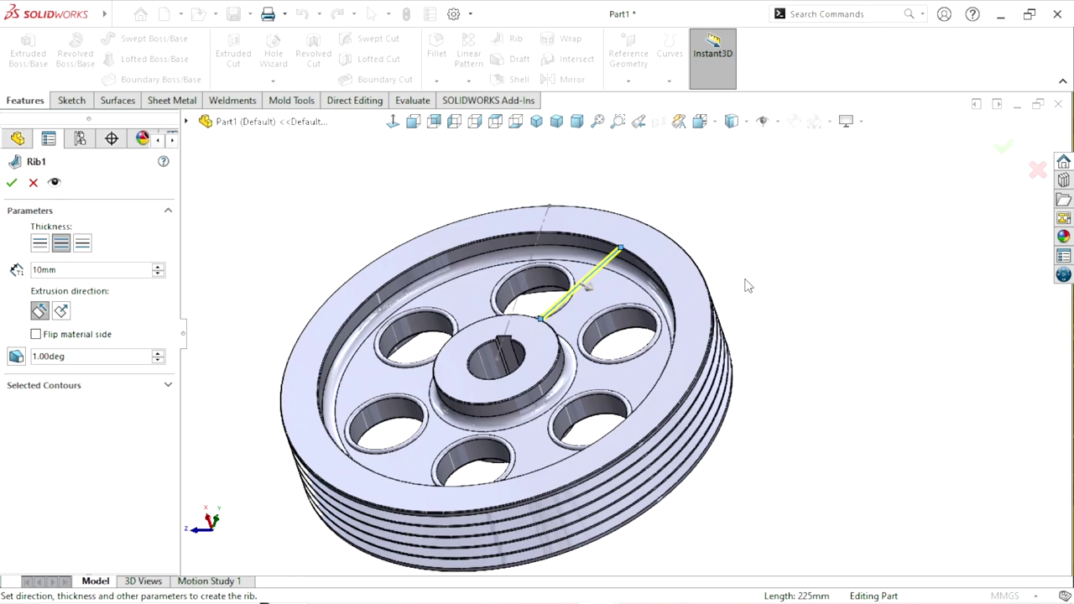
scroll(601, 289, "down", 3)
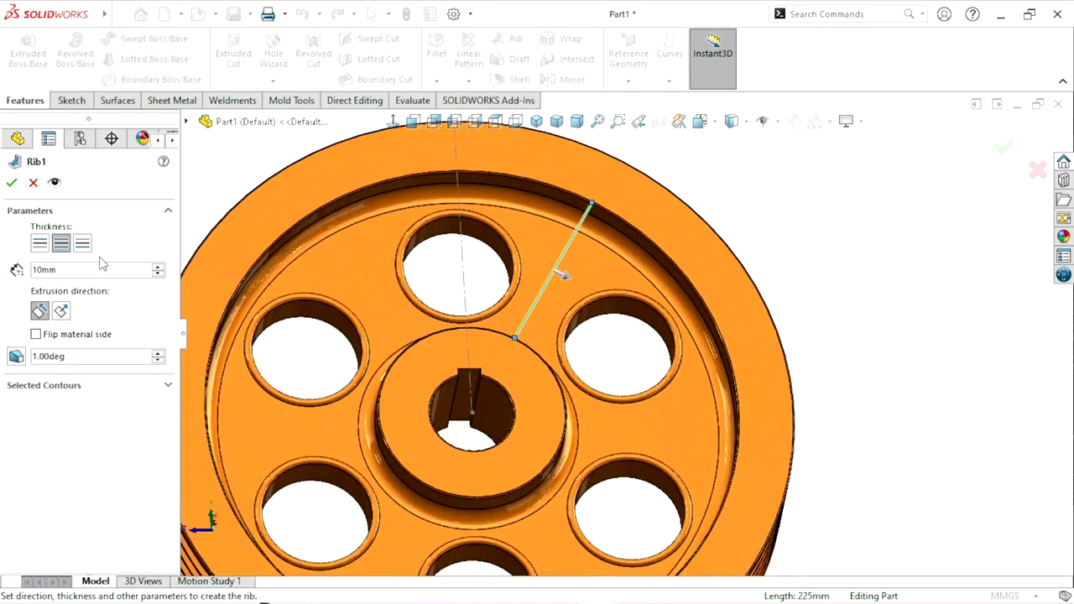
left_click(61, 313)
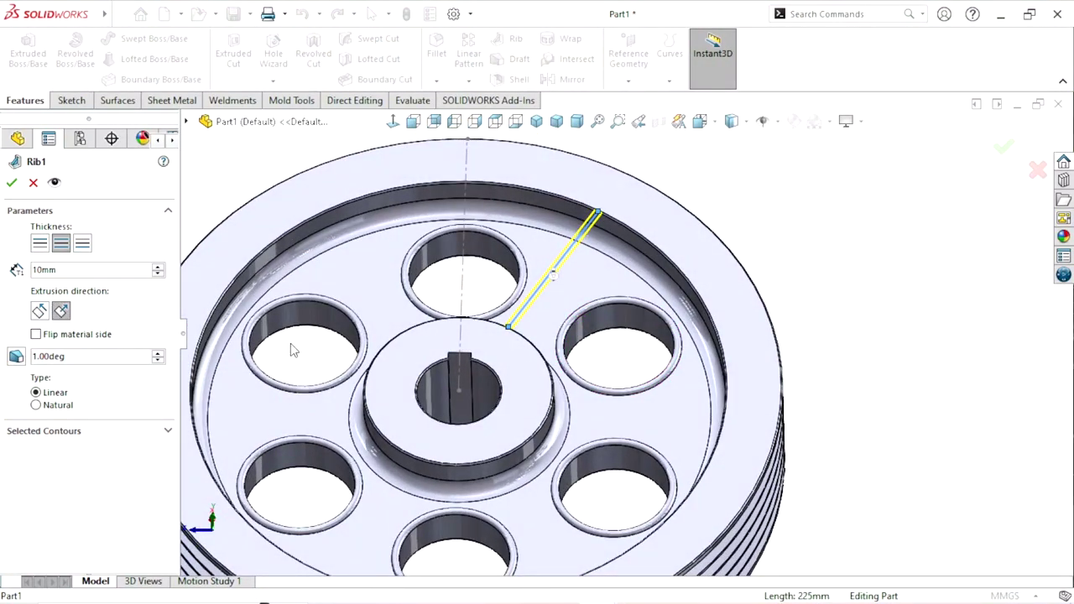
left_click(89, 270)
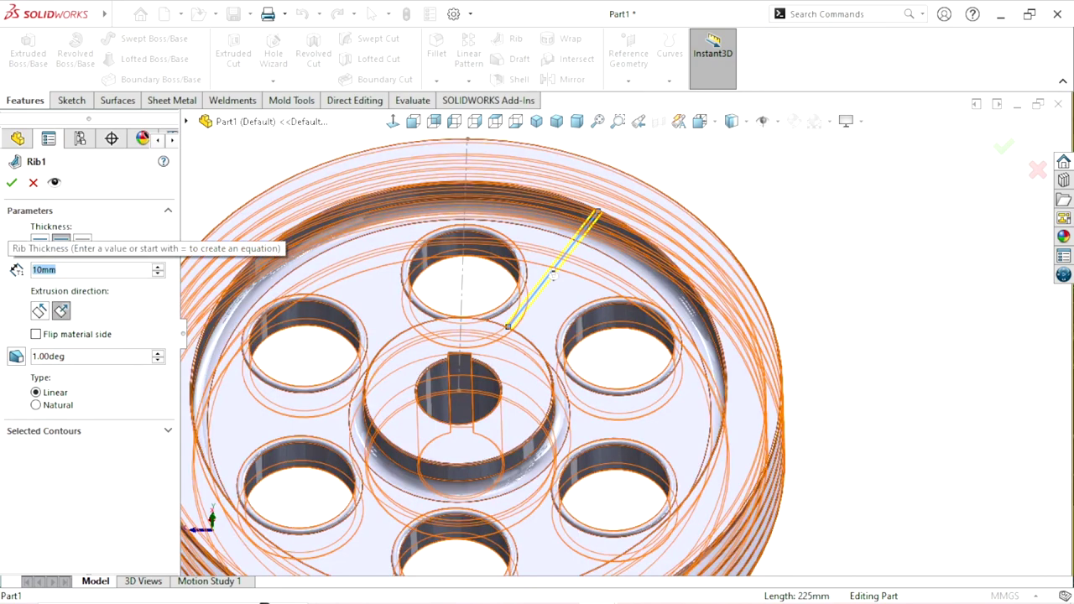
type("20")
key("Return")
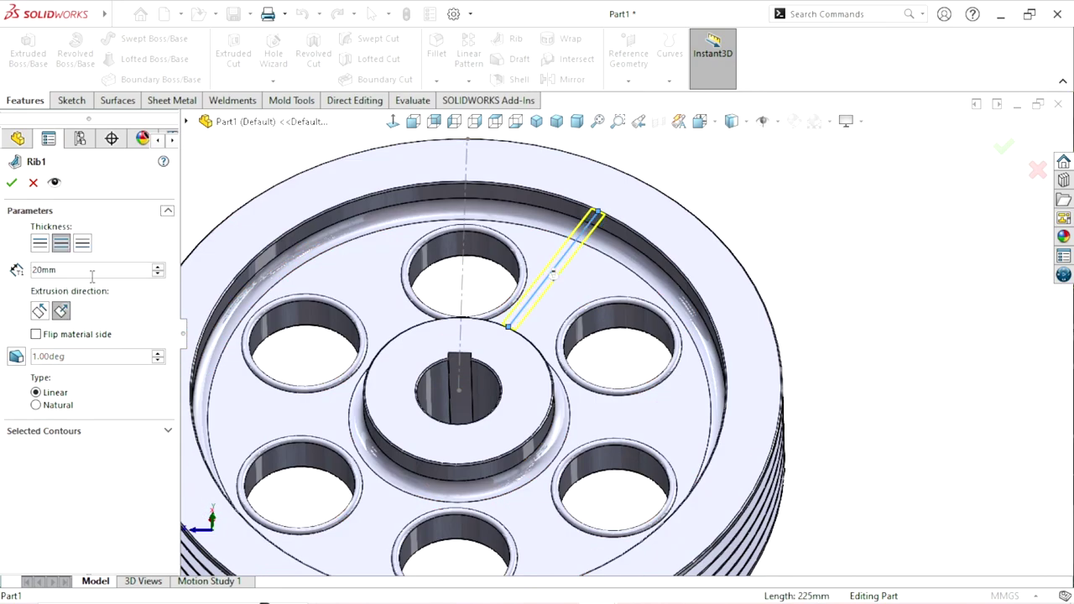
left_click(13, 188)
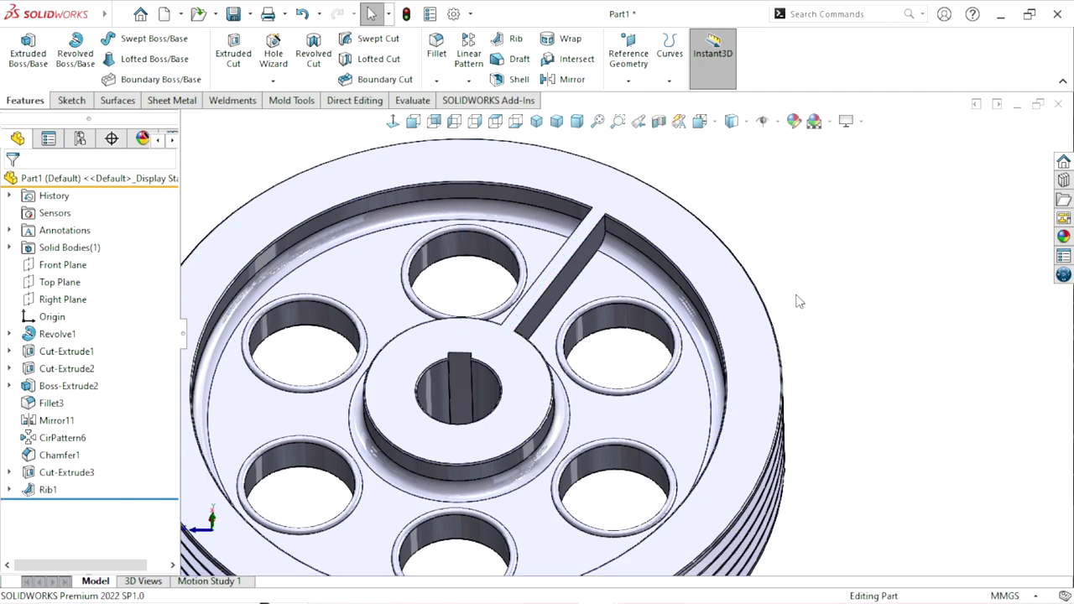
Mirror Rib1 across the Right Plane to create Mirror12.
middle_click_drag(827, 308, 840, 333)
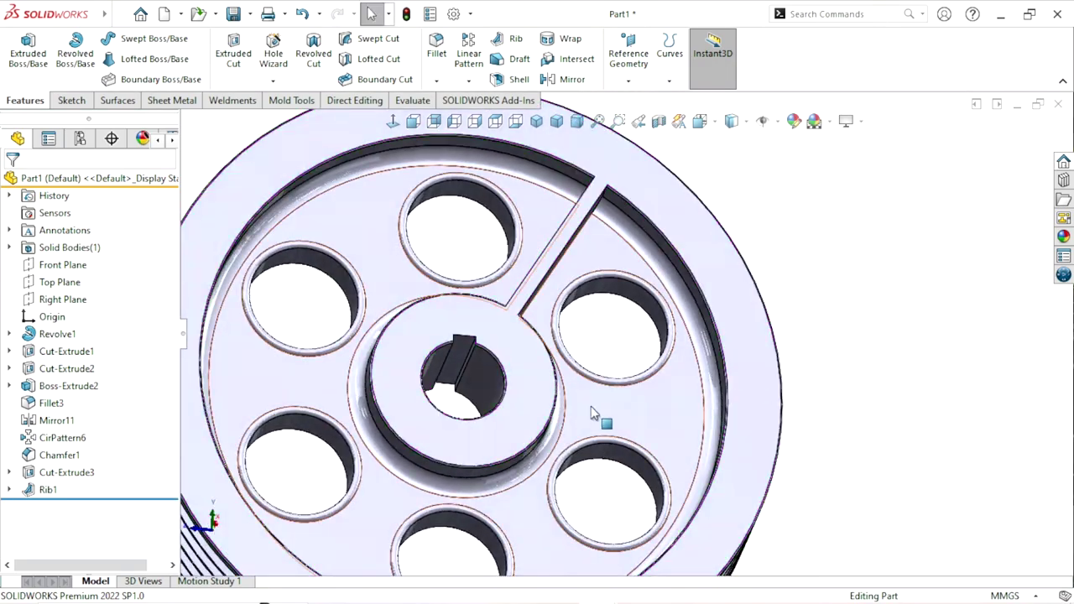
key("ctrl+7")
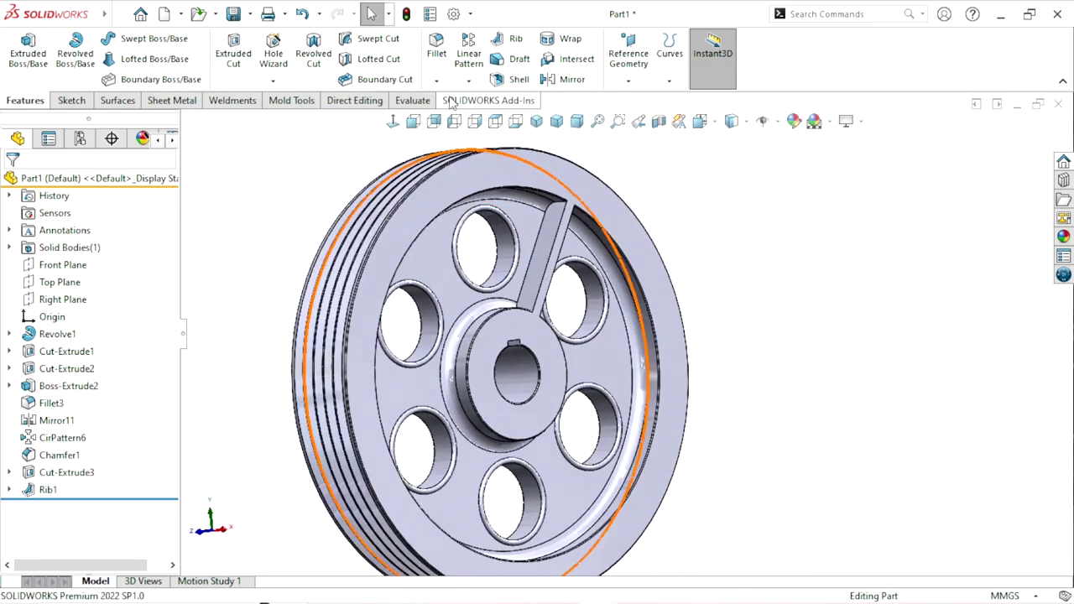
left_click(436, 81)
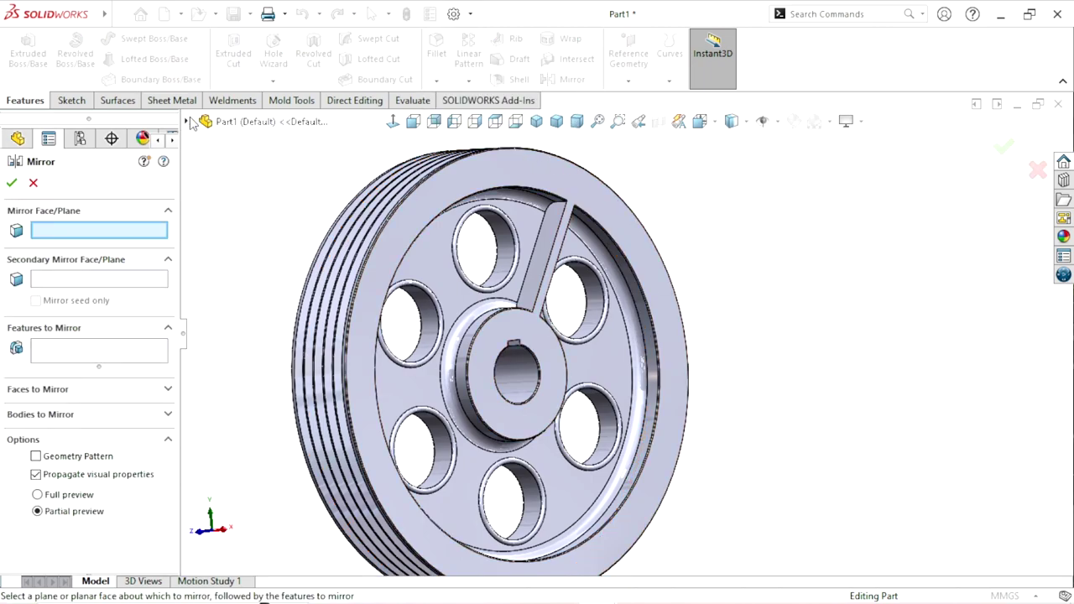
left_click(186, 123)
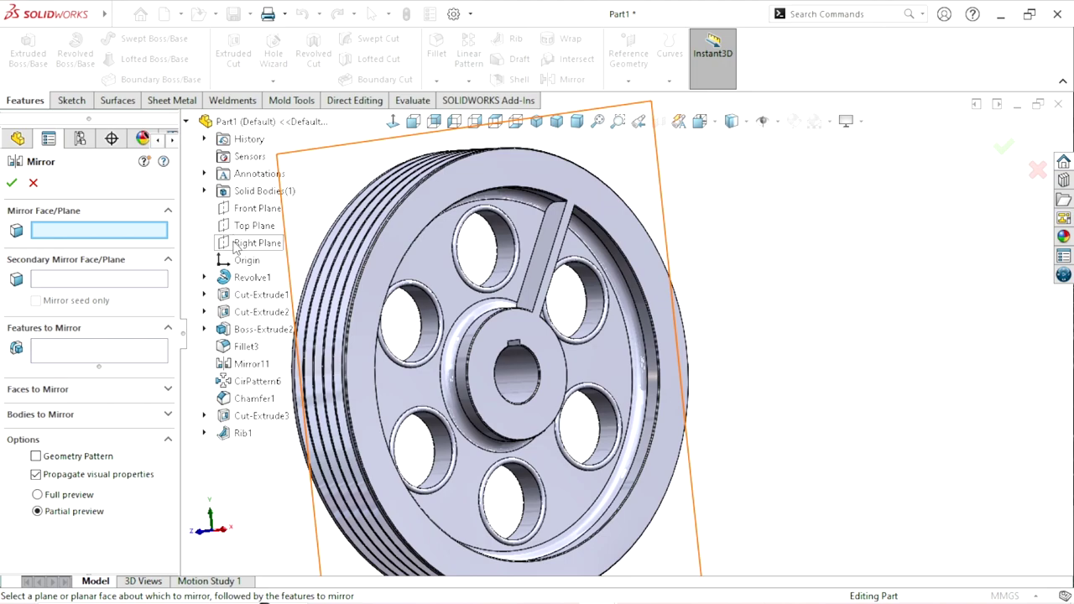
left_click(250, 243)
left_click(113, 352)
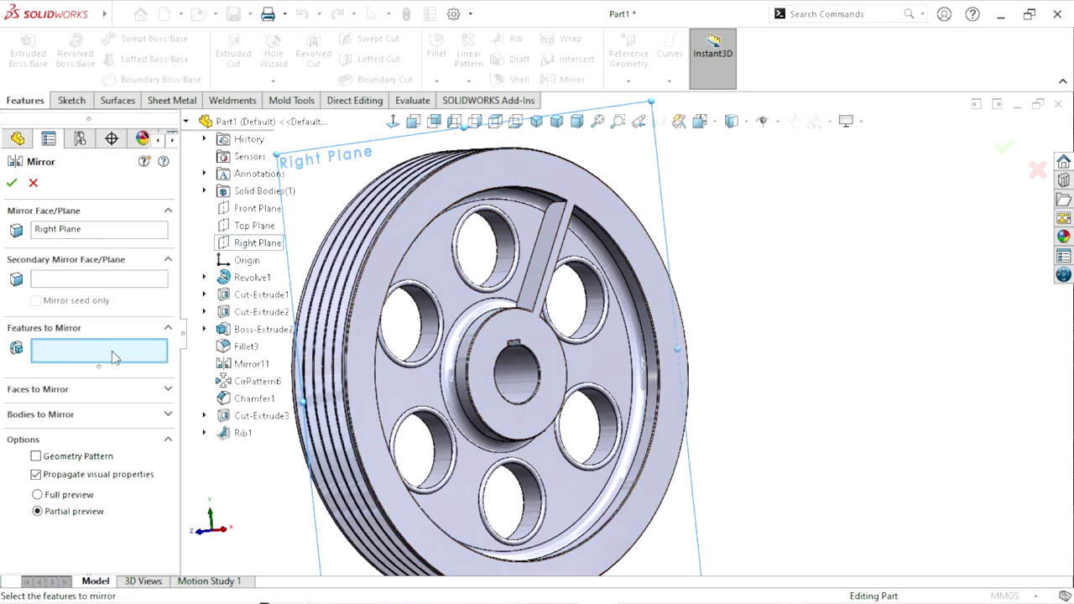
left_click(553, 237)
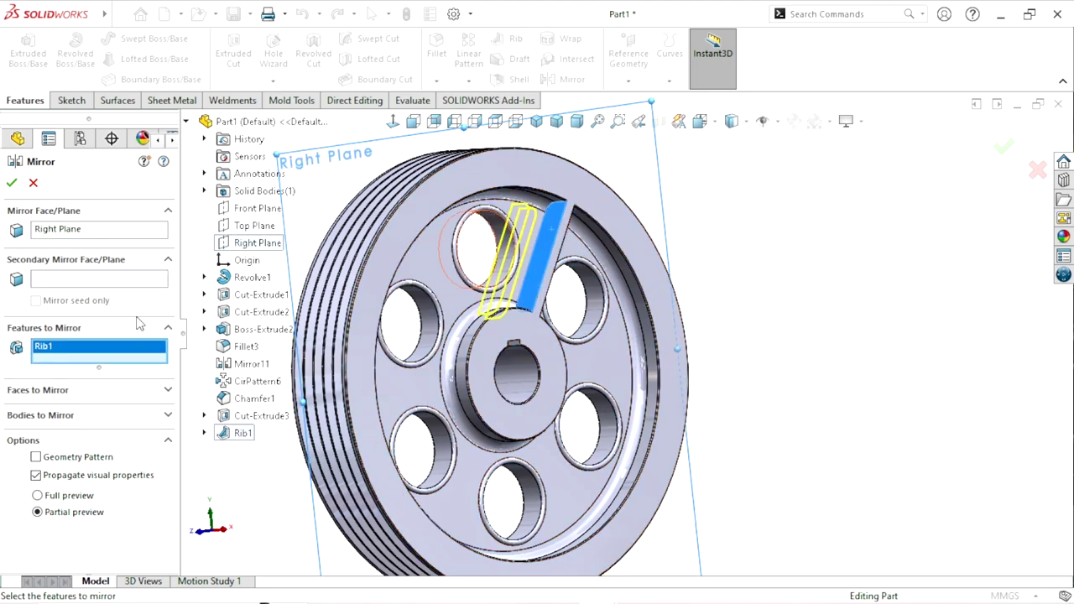
left_click(10, 183)
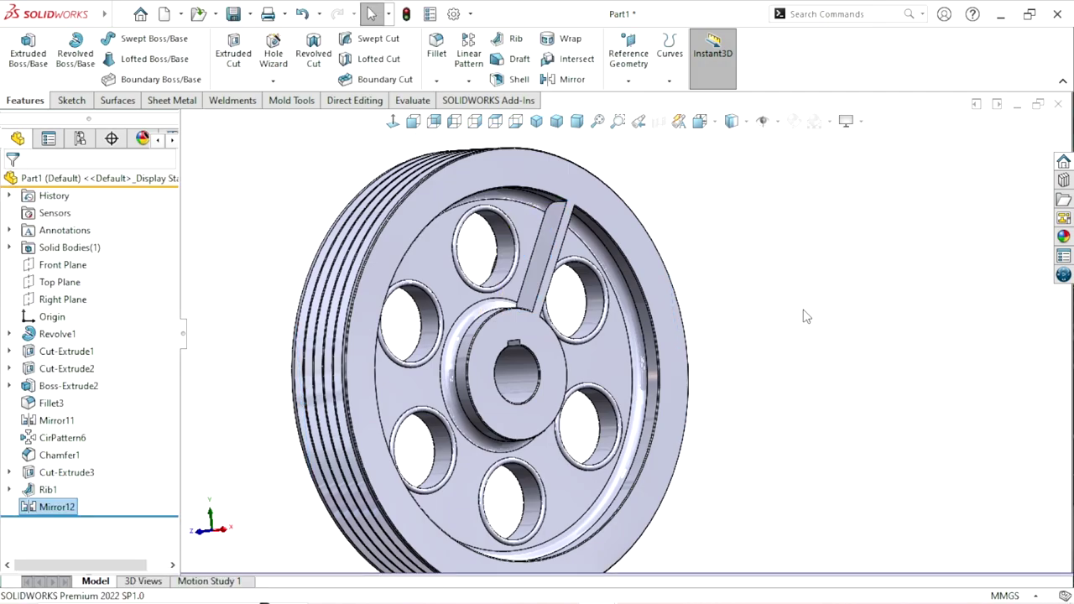
middle_click_drag(517, 288, 829, 271)
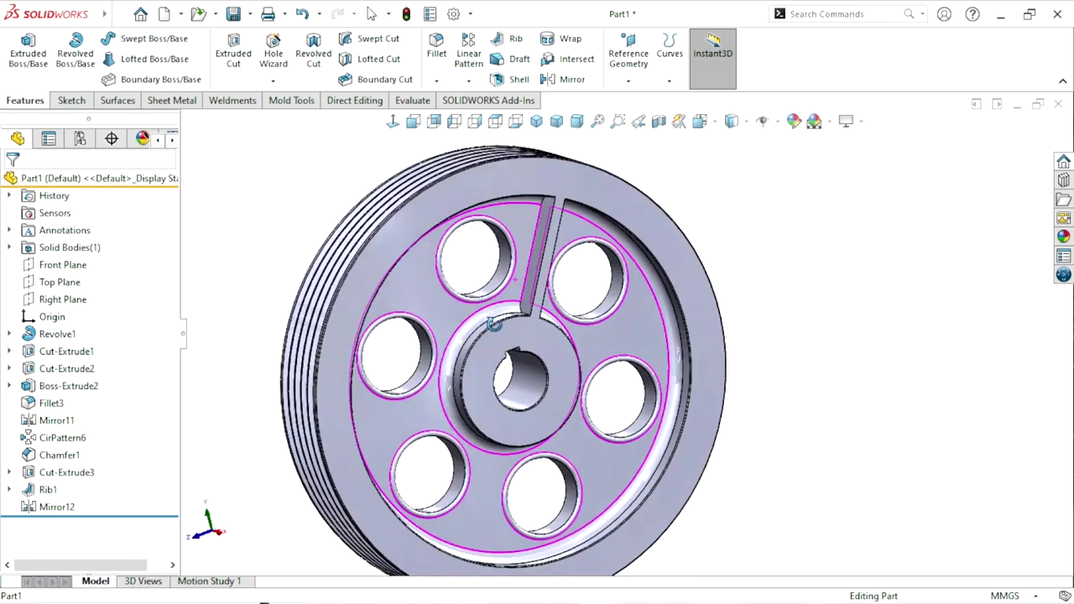
Circular-pattern Rib1 and Mirror12 around the hub bore, 6 instances equally spaced over 360°.
left_click(477, 75)
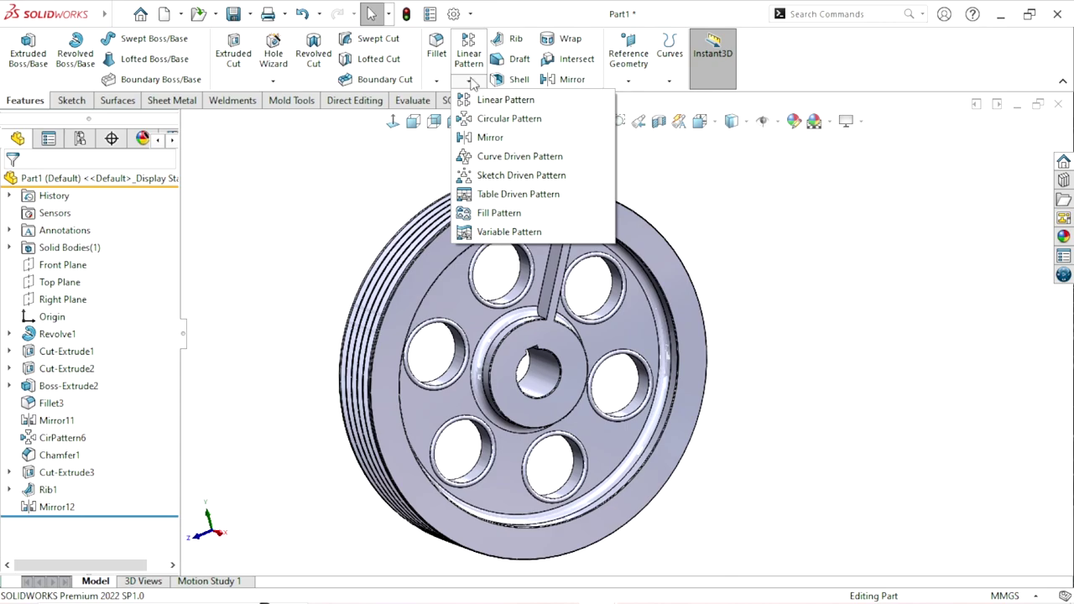
left_click(485, 185)
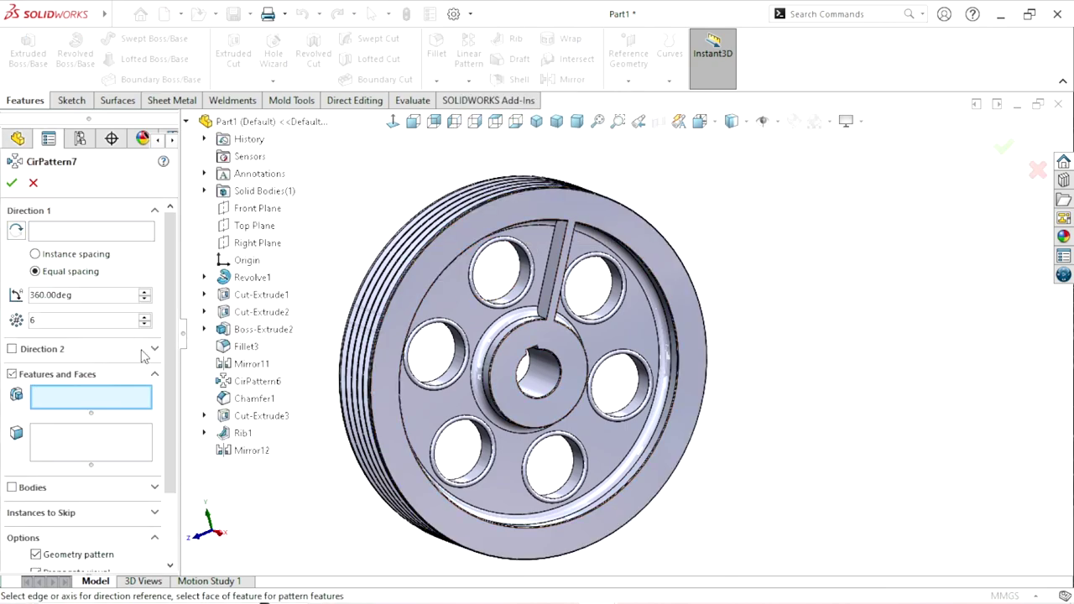
left_click(244, 432)
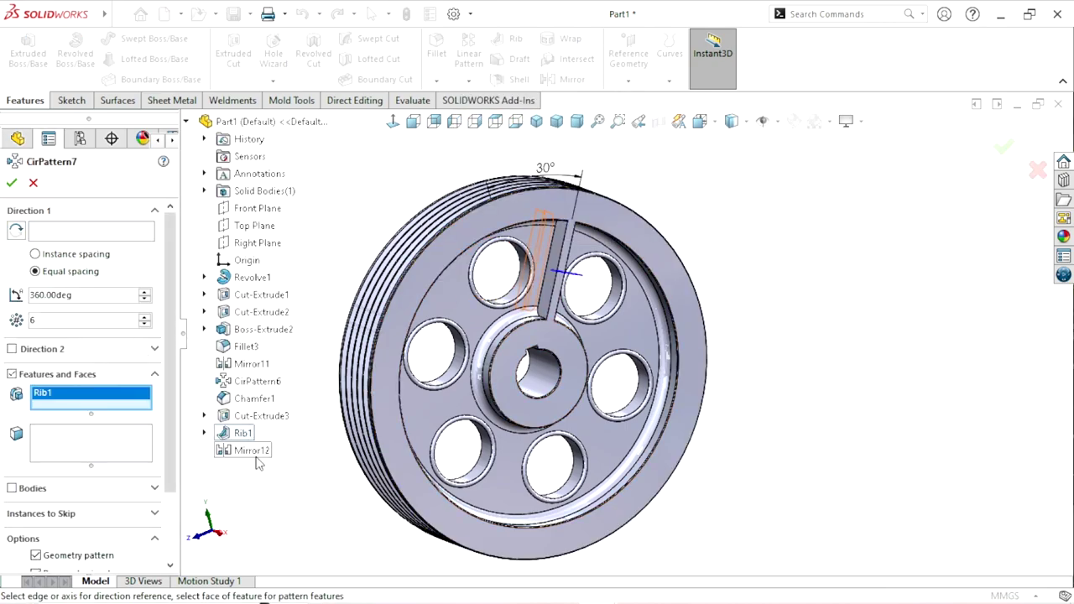
left_click(252, 451)
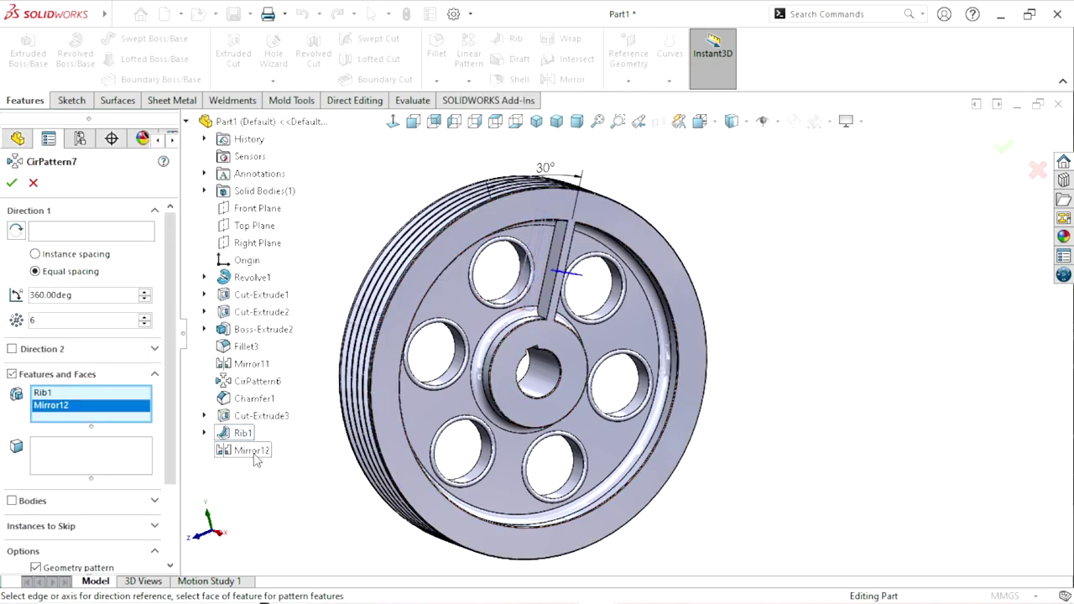
left_click(43, 235)
left_click(539, 377)
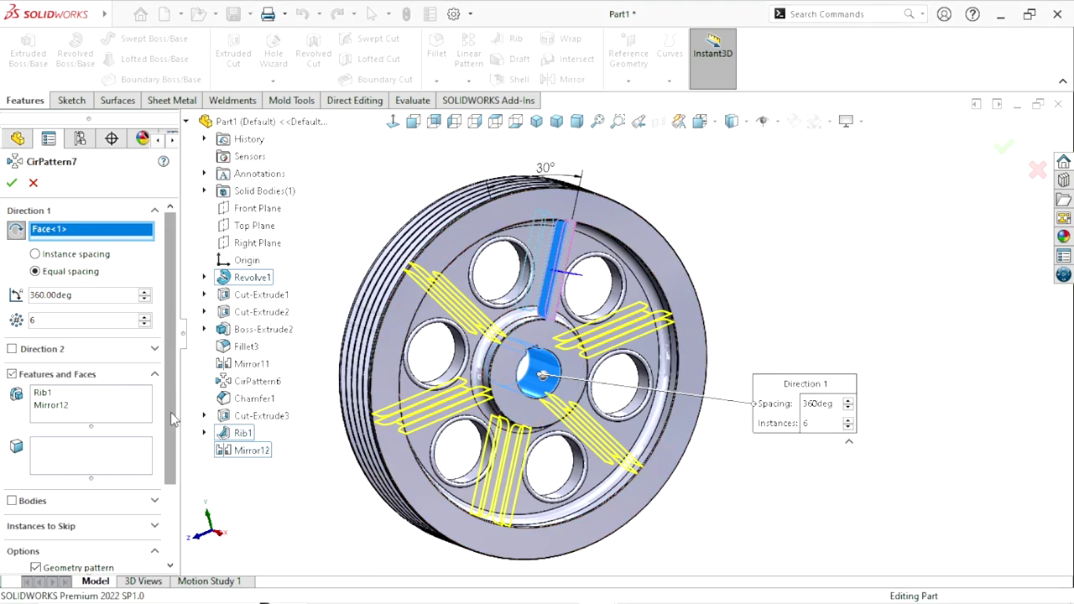
scroll(172, 357, "down", 3)
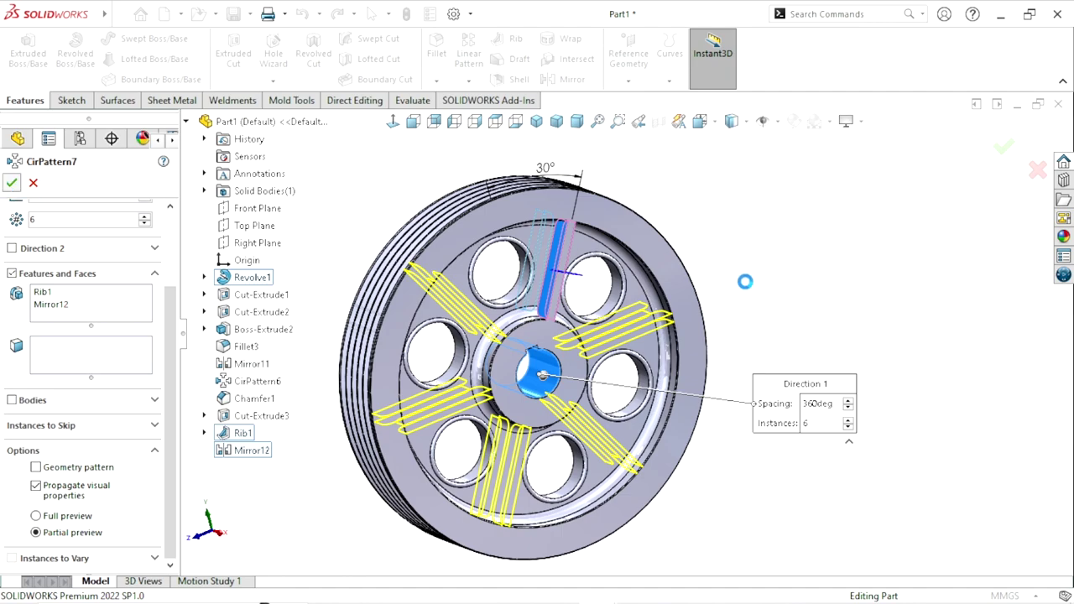
key("Return")
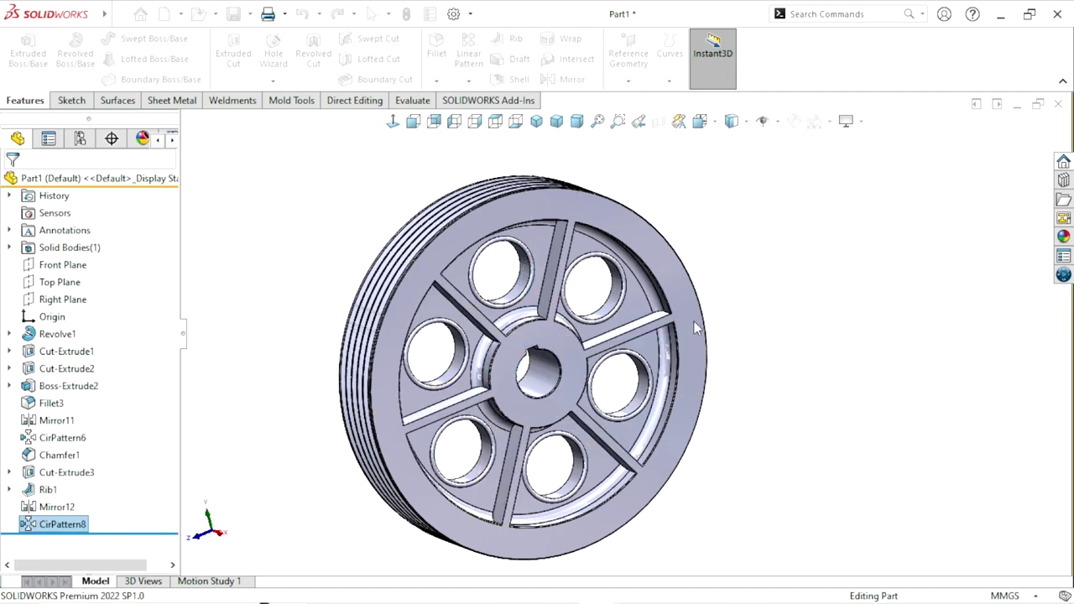
scroll(672, 328, "up", 3)
scroll(600, 360, "down", 3)
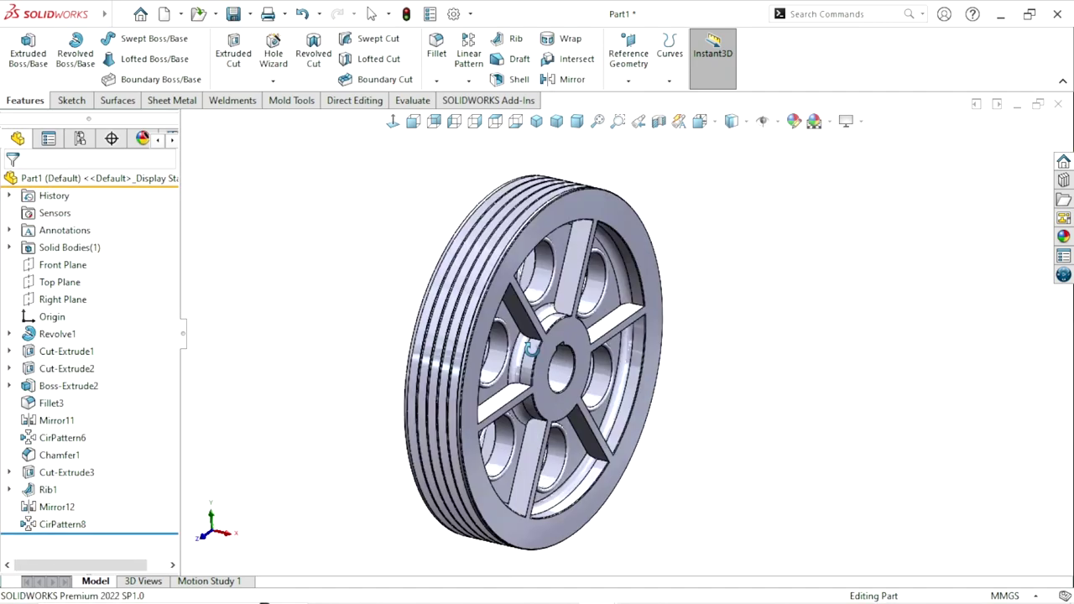
mouse_move(611, 359)
middle_mouse_down()
mouse_move(598, 432)
mouse_move(504, 288)
mouse_move(417, 187)
mouse_move(491, 386)
mouse_move(483, 319)
middle_mouse_up()
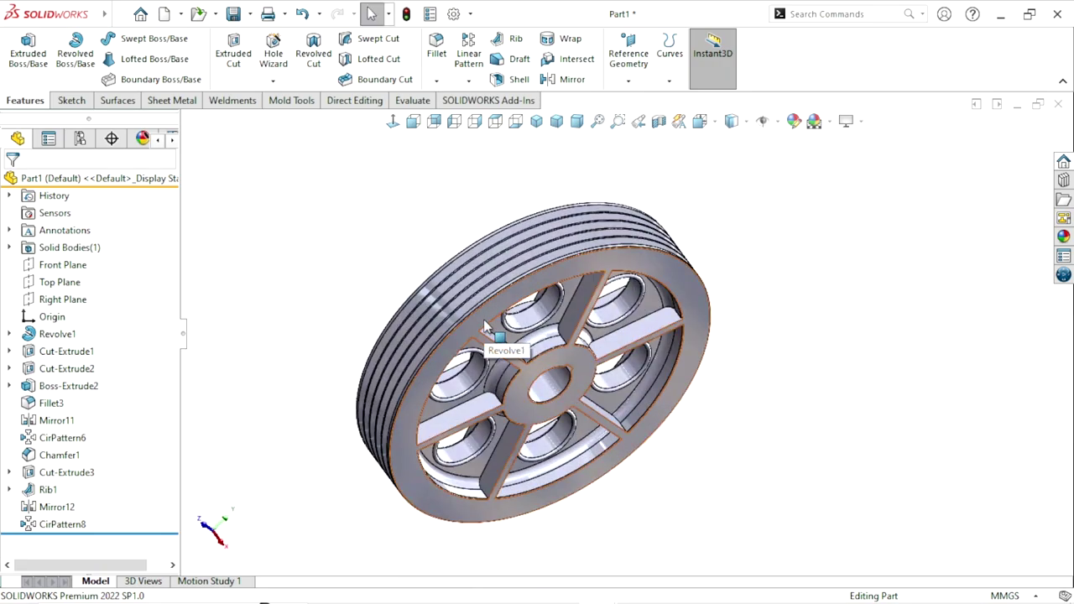
key("ctrl+1")
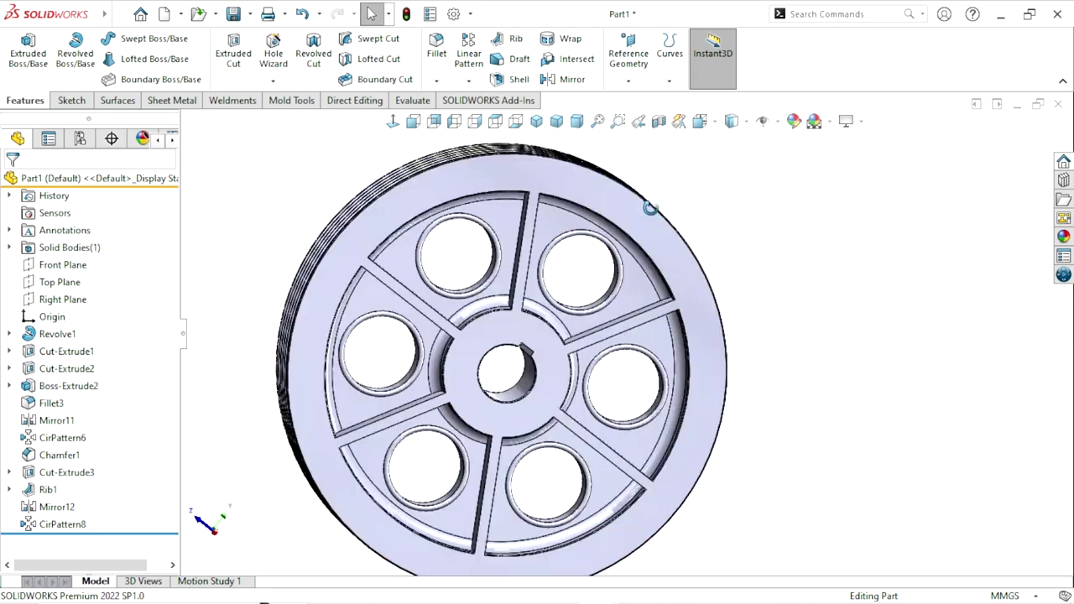
key("ctrl+7")
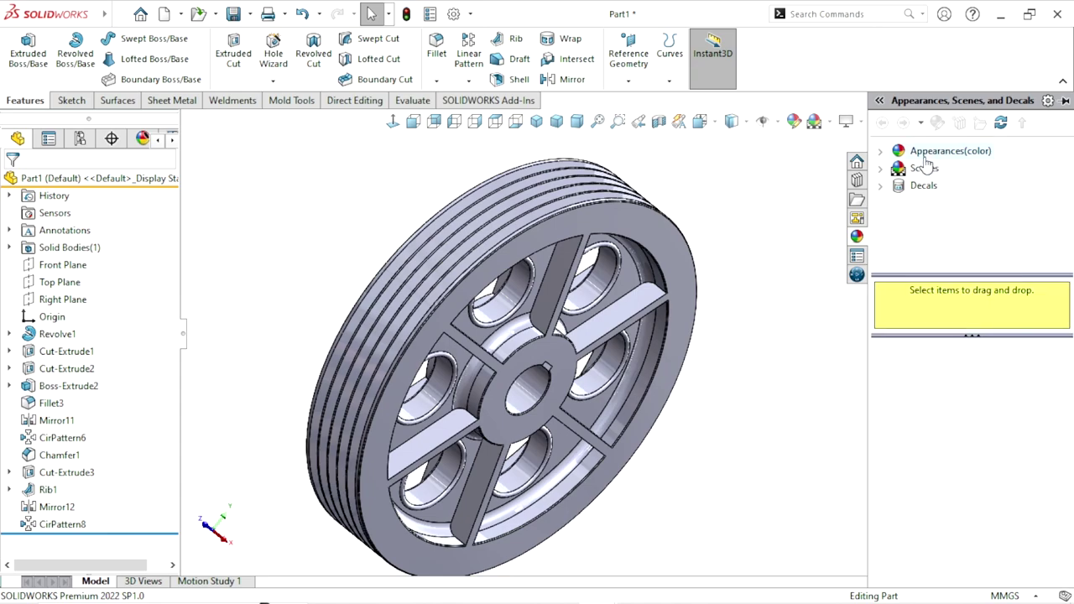
Apply the cast iron appearance from Metal > Iron to the whole pulley.
left_click(989, 152)
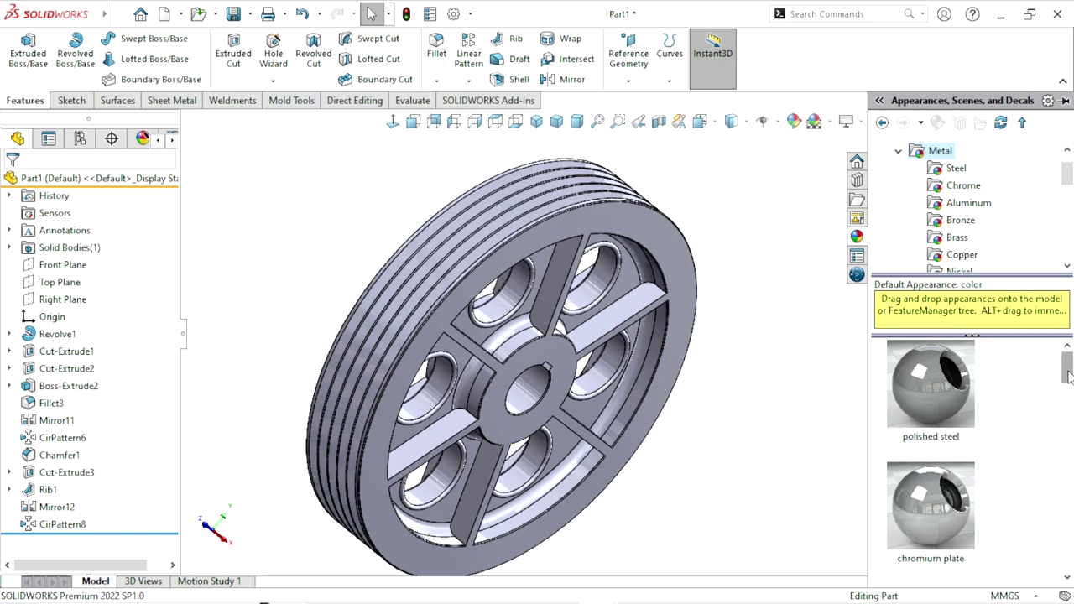
left_click_drag(1068, 377, 1069, 380)
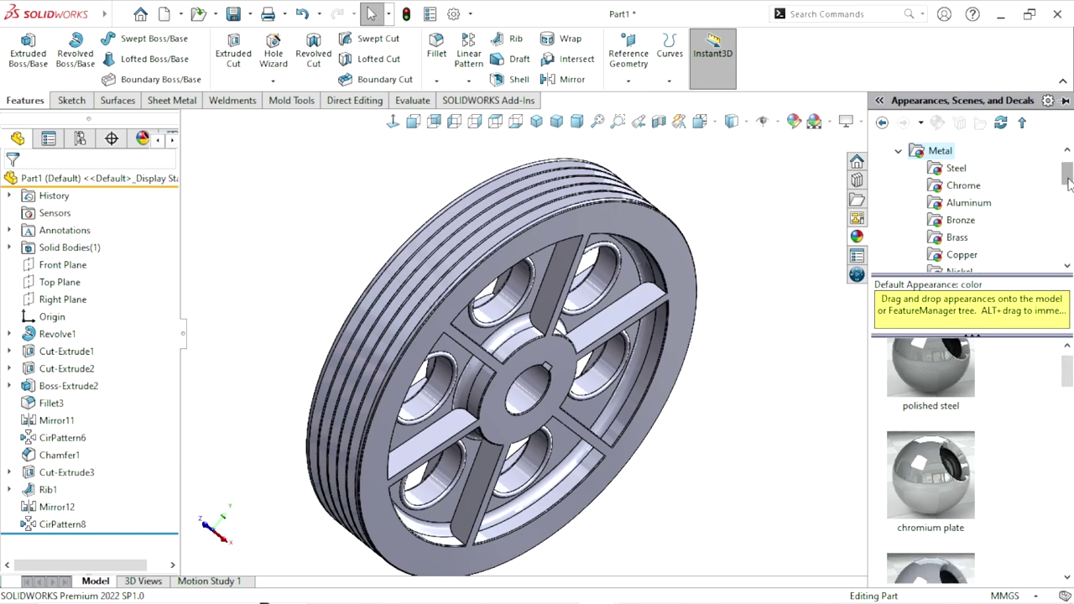
left_click_drag(1069, 183, 1068, 198)
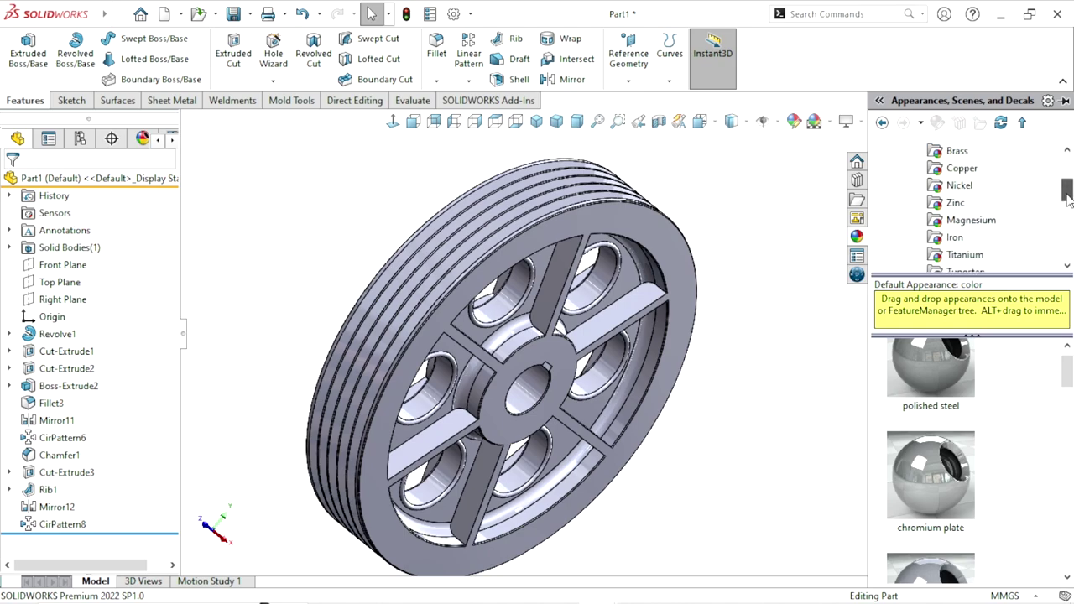
left_click(953, 238)
left_click_drag(1069, 405, 1068, 495)
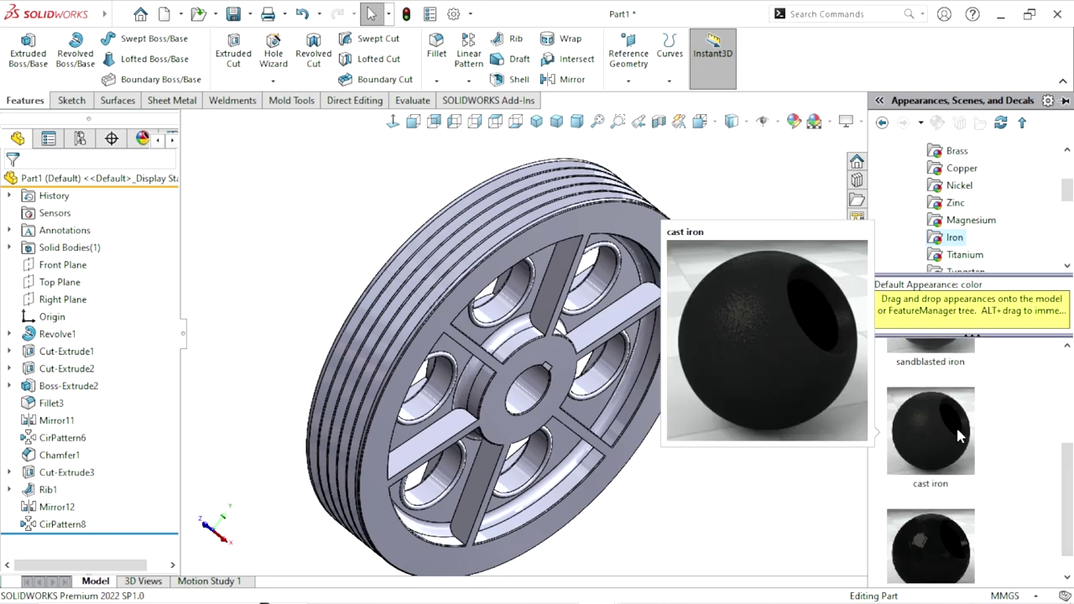
double_click(958, 432)
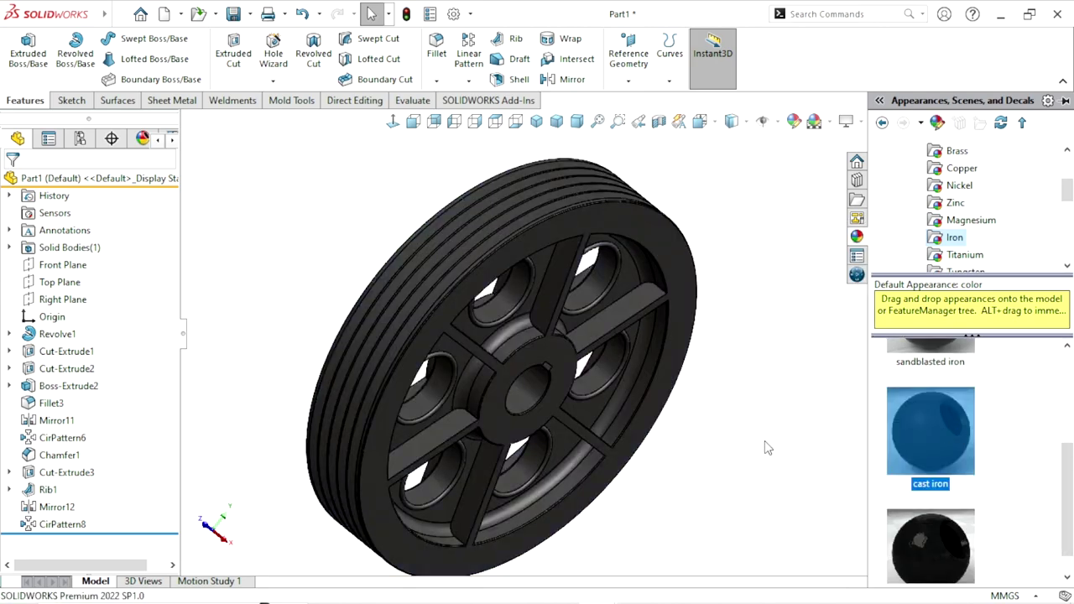
scroll(554, 245, "down", 5)
scroll(501, 307, "up", 2)
scroll(591, 355, "up", 2)
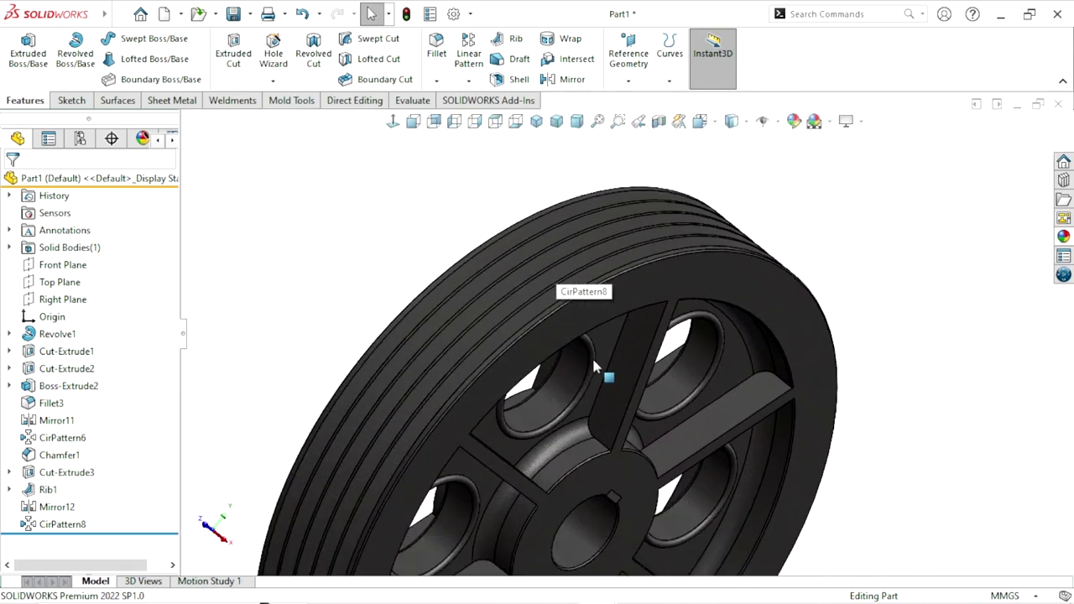
scroll(592, 355, "up", 3)
mouse_move(648, 439)
middle_mouse_down()
mouse_move(777, 371)
mouse_move(638, 251)
middle_mouse_up()
scroll(518, 434, "down", 2)
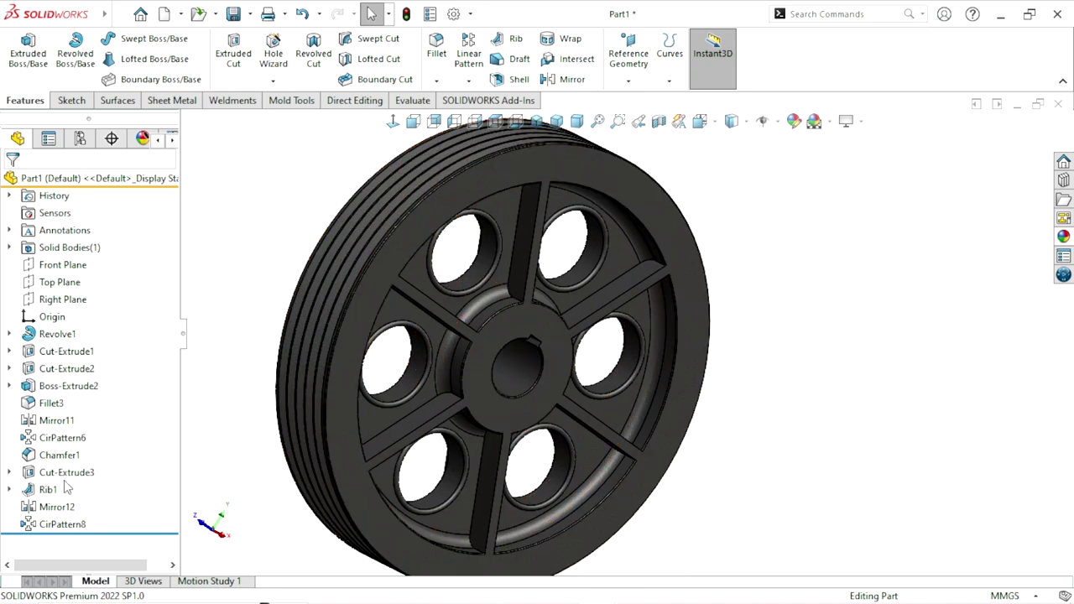
Zoom into the hub and select the bore face and the narrow keyway face beside it.
left_click(528, 390)
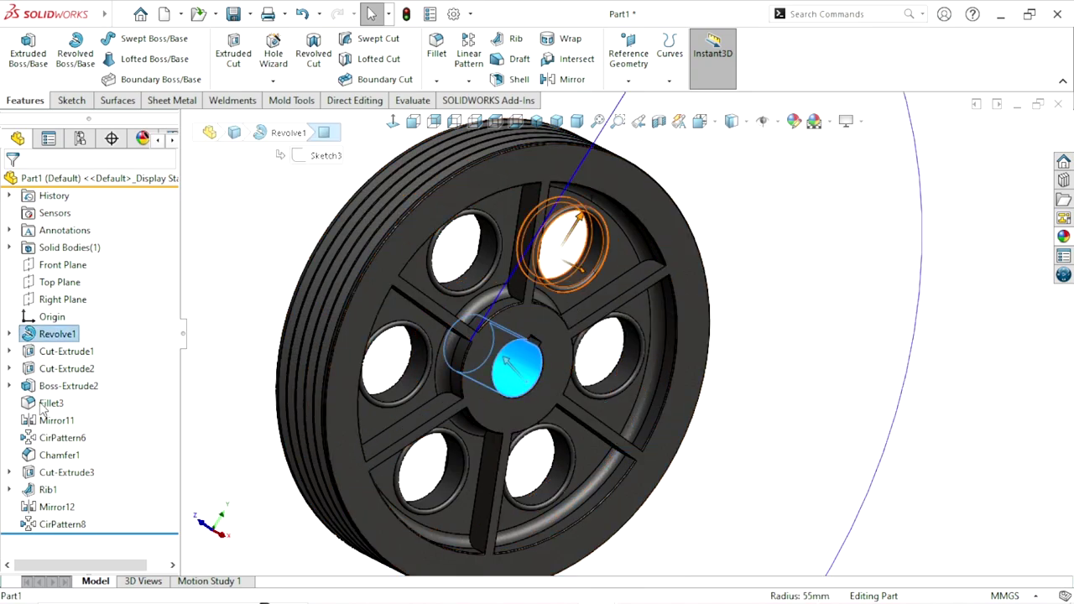
scroll(534, 364, "down", 2)
scroll(532, 256, "down", 2)
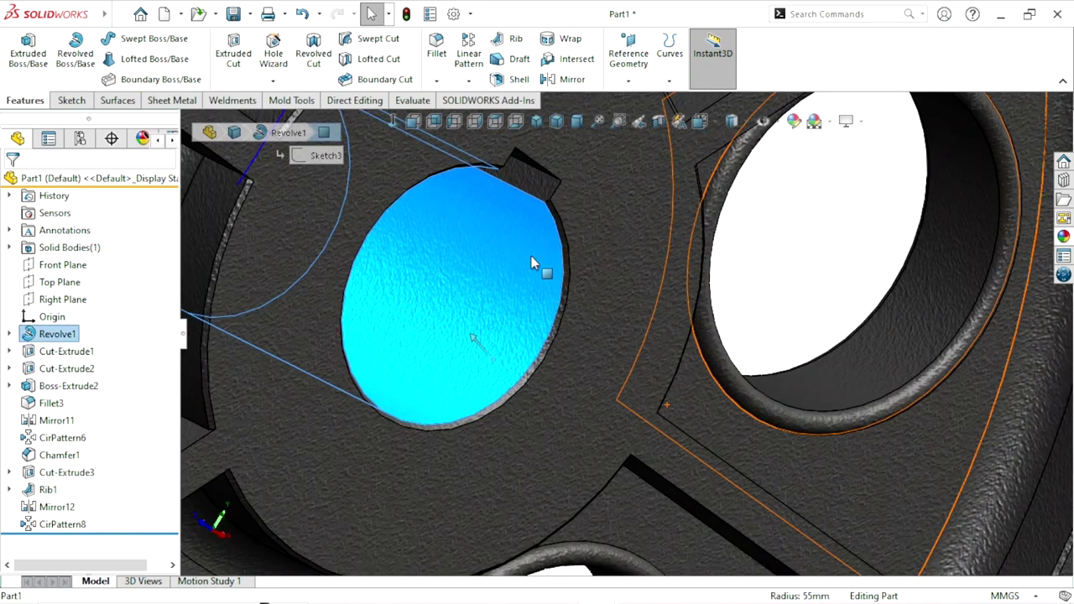
scroll(510, 305, "down", 2)
scroll(510, 305, "up", 2)
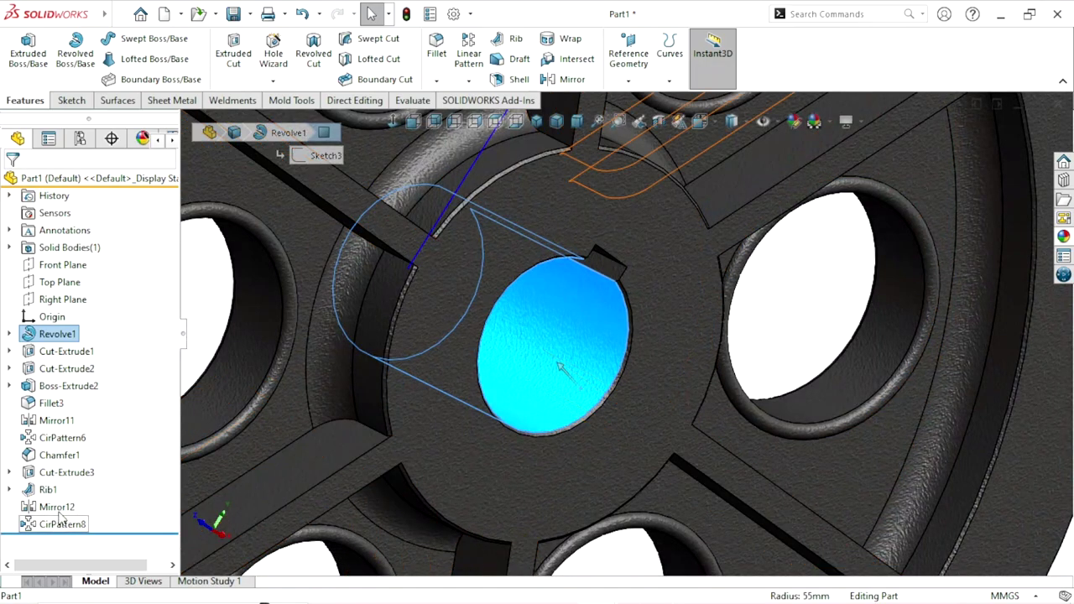
left_click(67, 473)
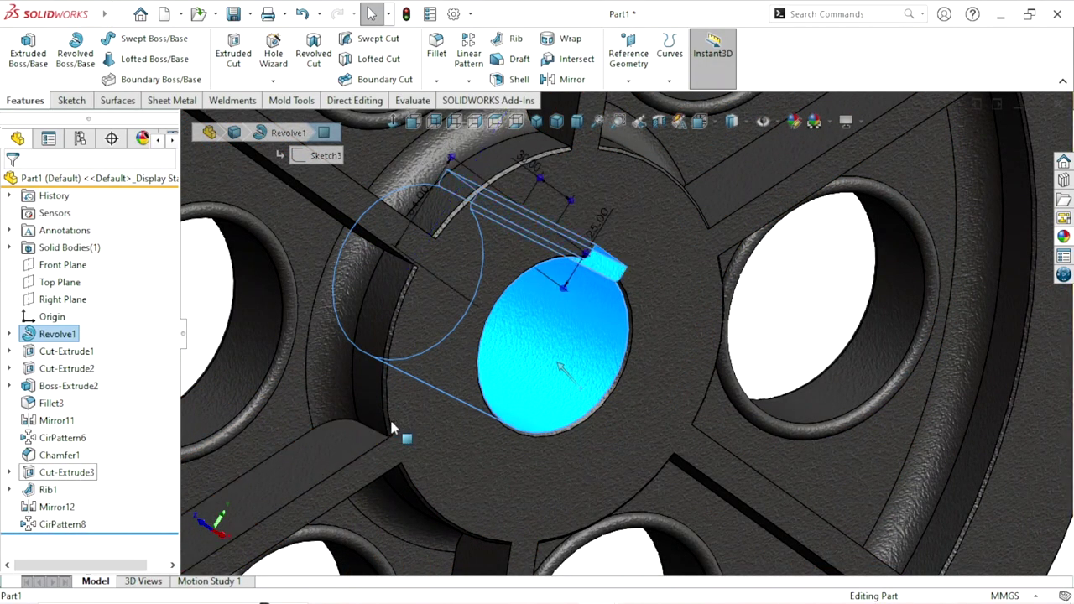
scroll(443, 426, "up", 1)
scroll(626, 403, "up", 2)
scroll(640, 377, "down", 3)
scroll(638, 380, "down", 1)
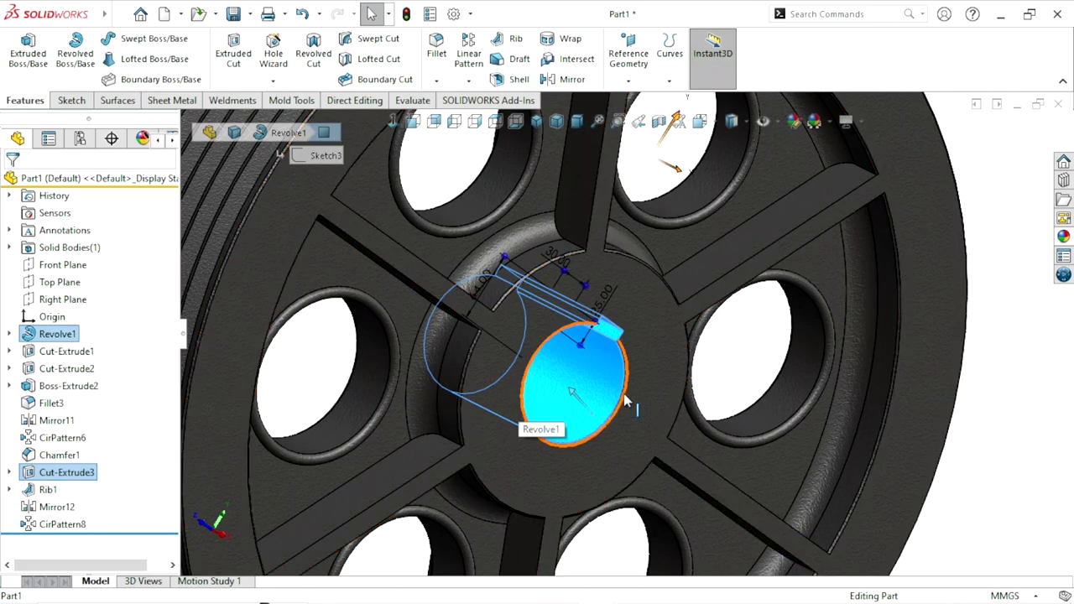
scroll(629, 386, "down", 3)
scroll(617, 379, "down", 2)
left_click(616, 353)
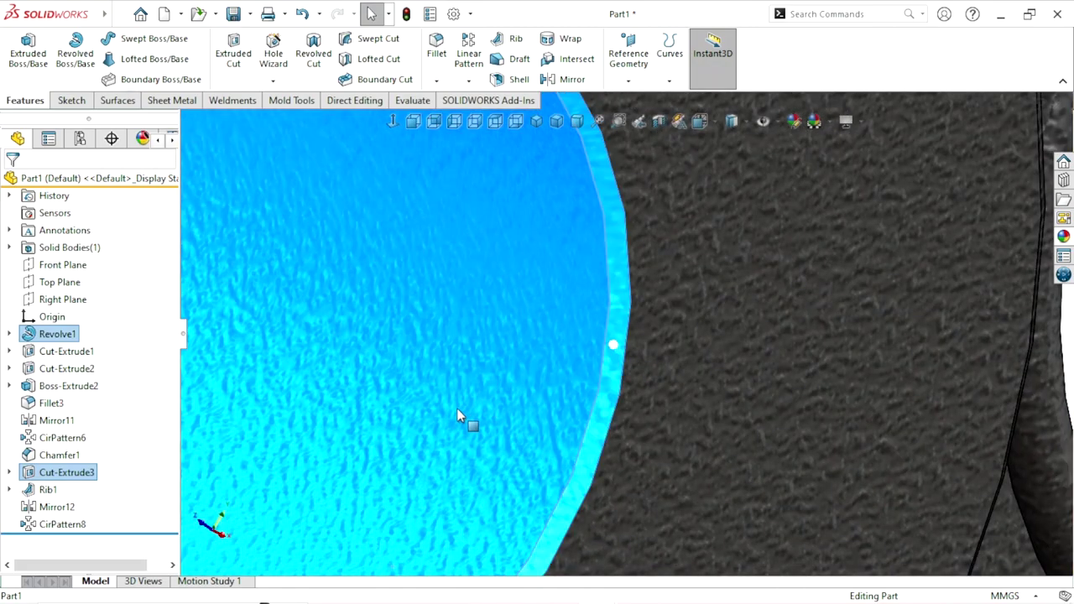
Add another bore face and the chamfer face to the selection, then return to the front view.
scroll(477, 378, "up", 5)
mouse_move(478, 377)
middle_mouse_down()
mouse_move(492, 372)
mouse_move(444, 395)
mouse_move(442, 302)
middle_mouse_up()
scroll(491, 332, "down", 3)
scroll(579, 334, "down", 2)
scroll(588, 357, "down", 2)
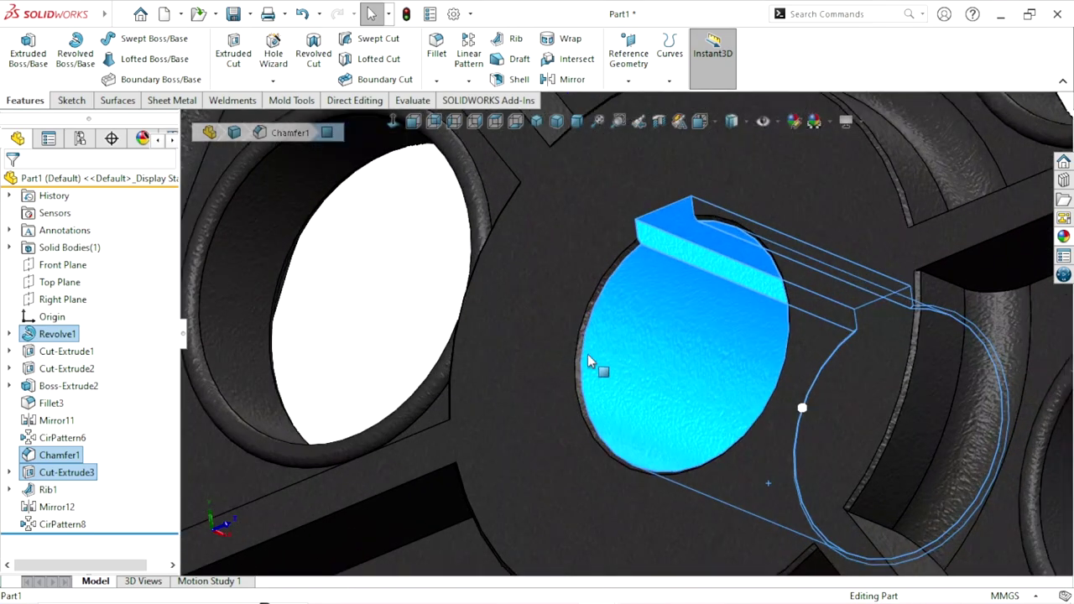
left_click(608, 277)
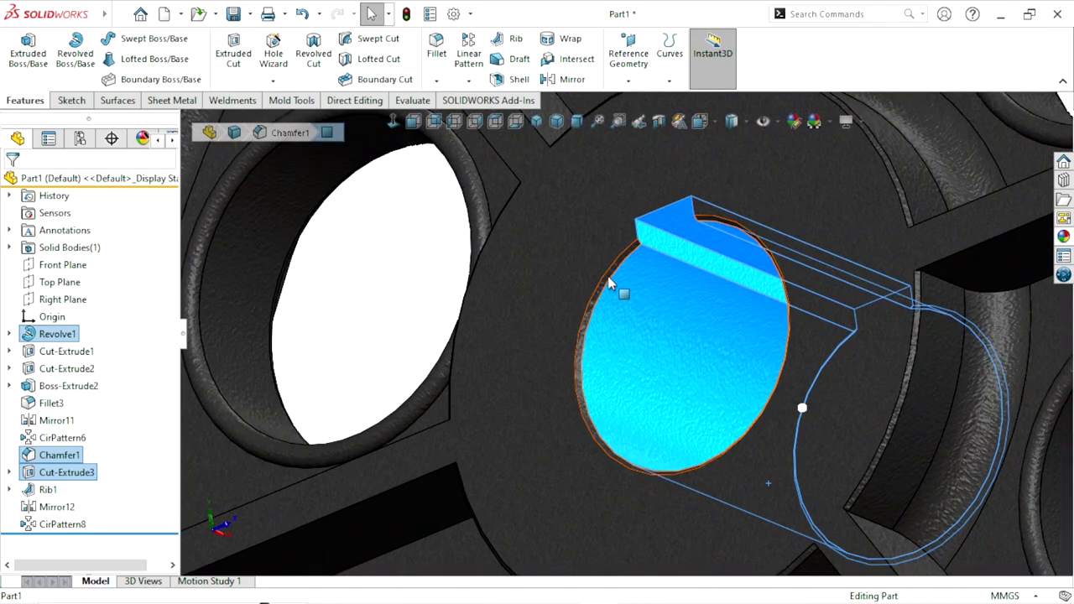
scroll(434, 338, "up", 5)
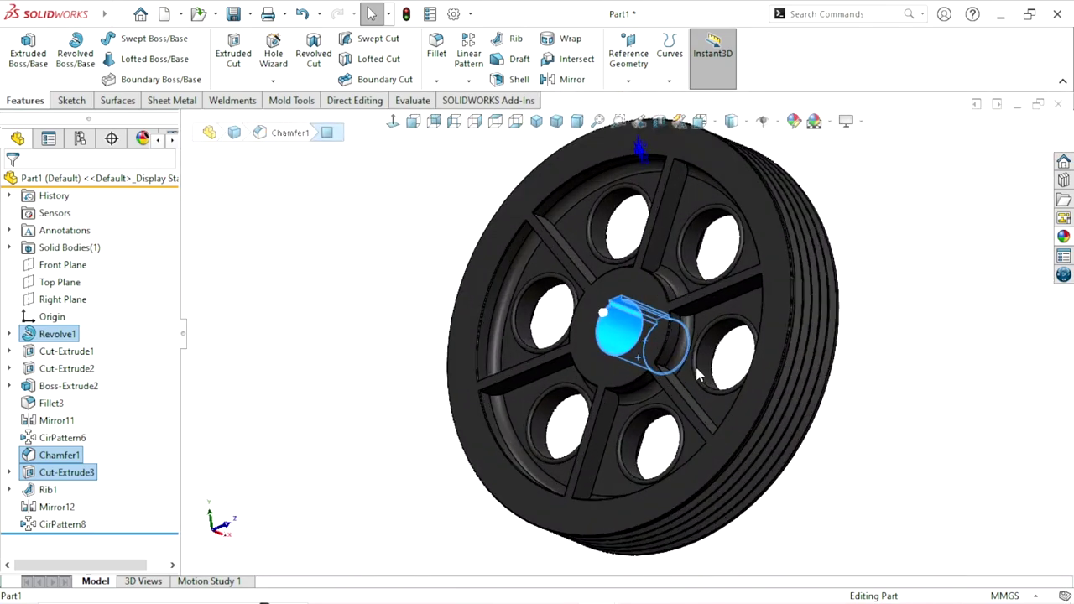
scroll(697, 372, "down", 4)
scroll(422, 242, "down", 2)
scroll(422, 242, "down", 2)
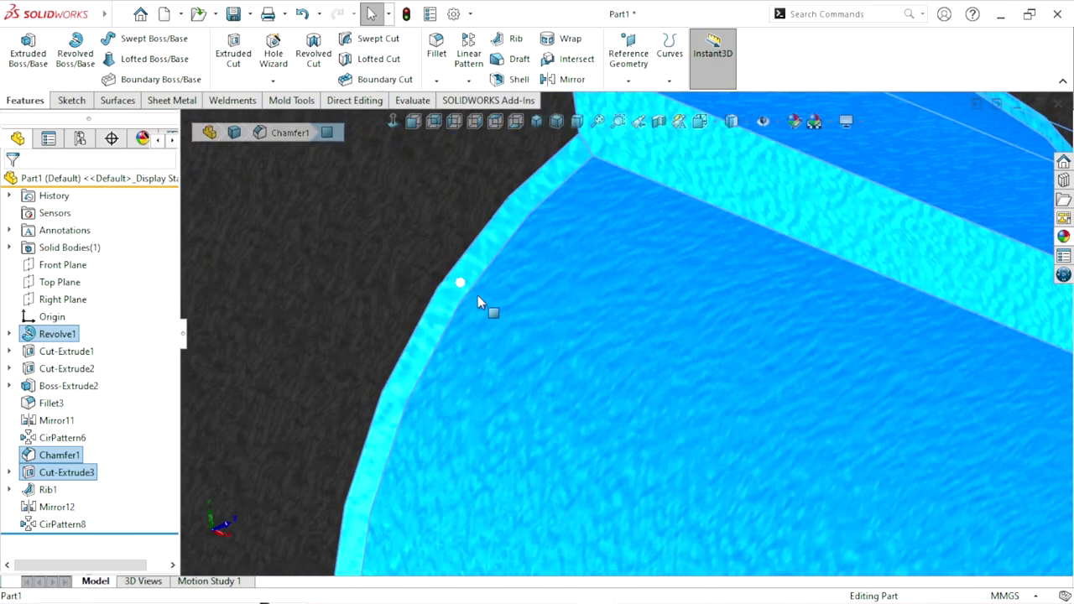
left_click(473, 263)
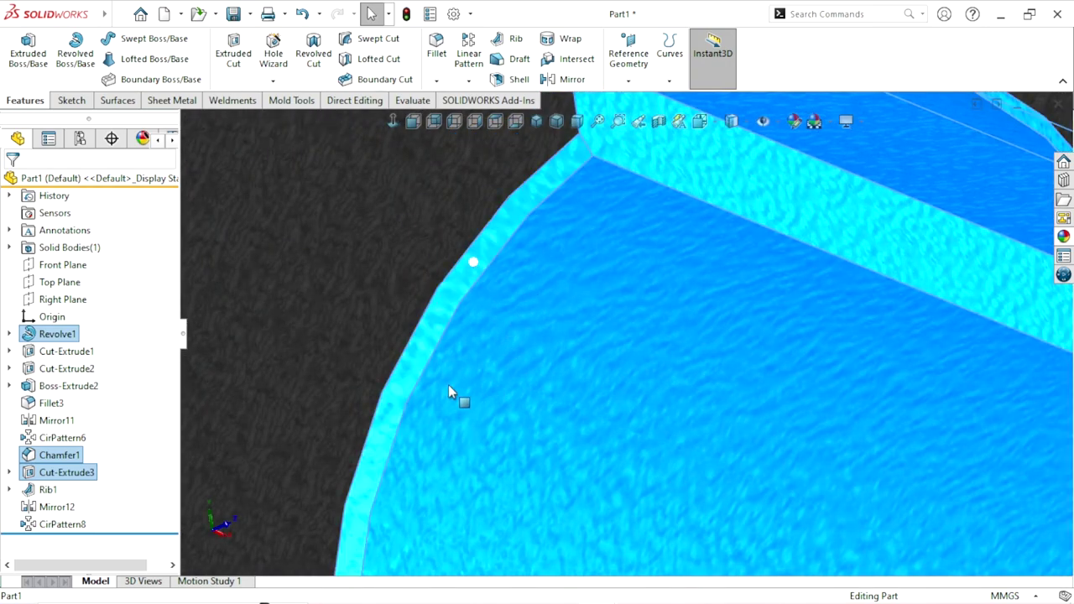
key("ctrl+8")
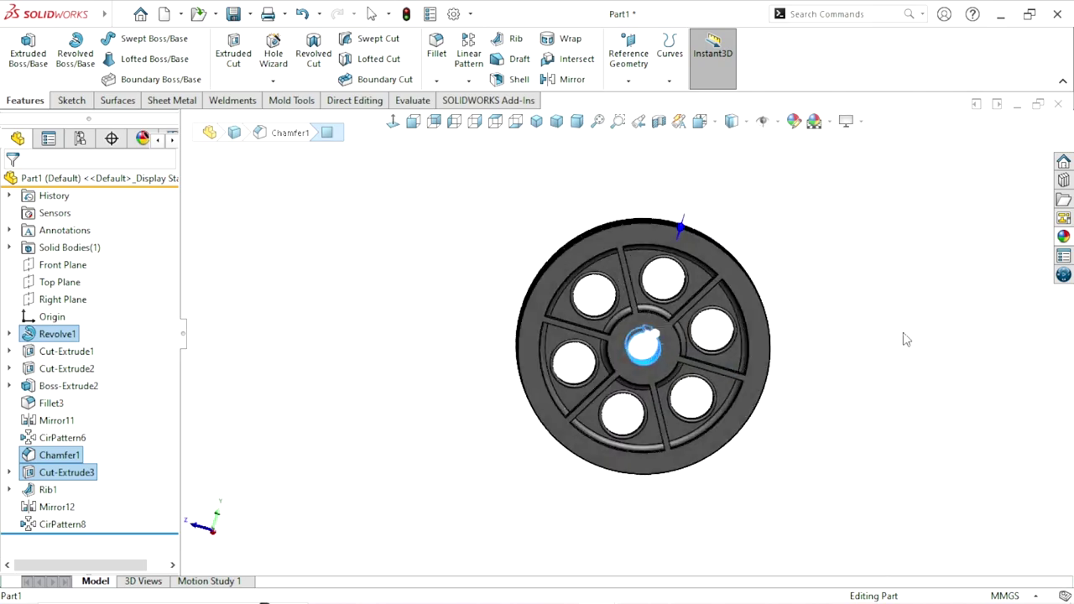
Apply the Metal > Steel satin finish stainless steel appearance to the selected bore faces.
left_click(1060, 238)
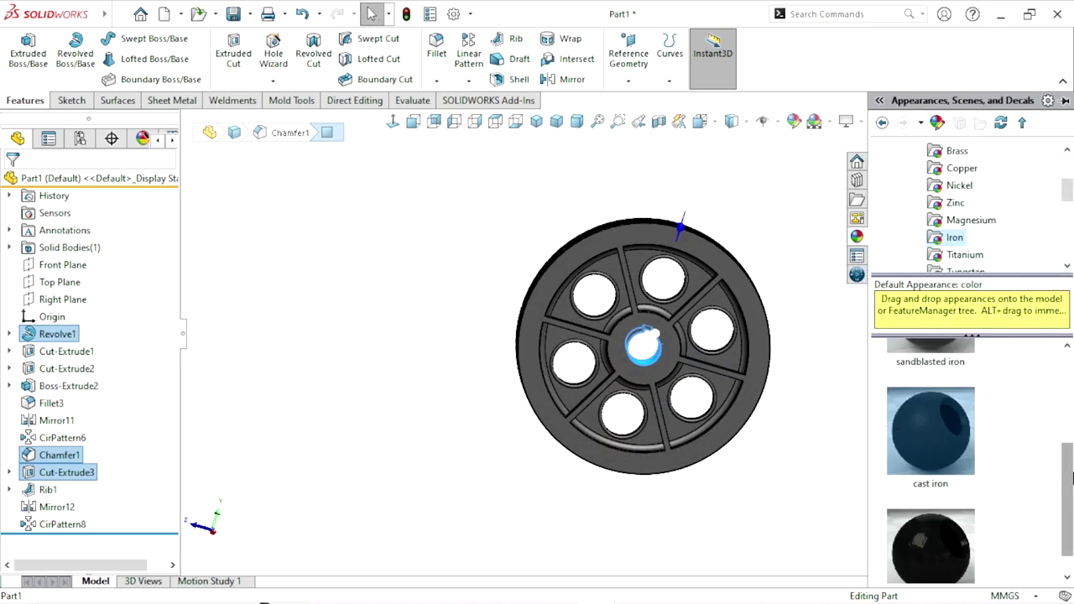
left_click_drag(1068, 474, 1057, 382)
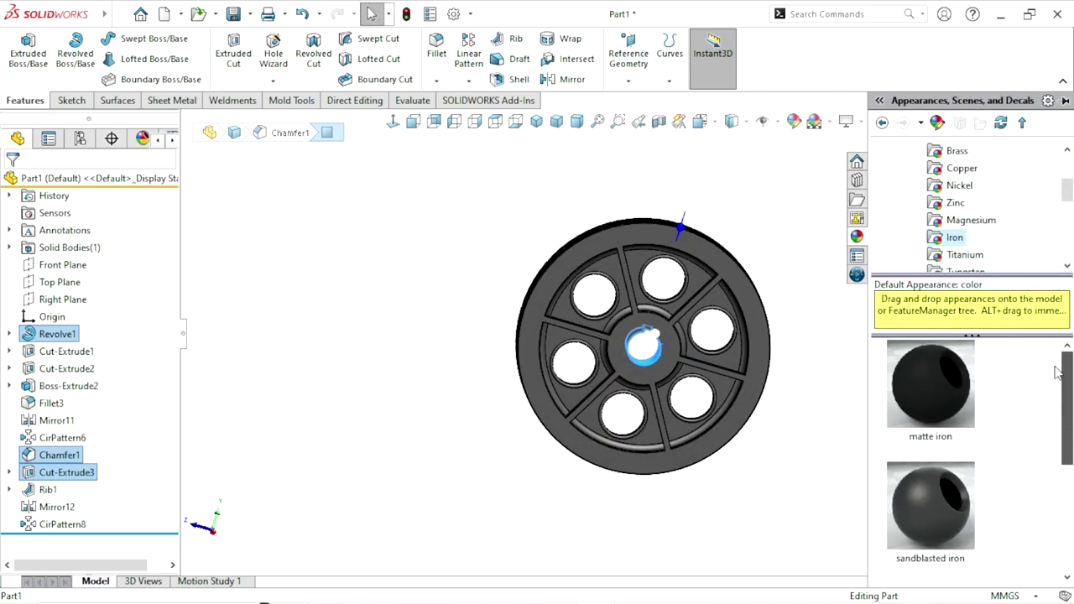
scroll(956, 210, "up", 3)
left_click(956, 203)
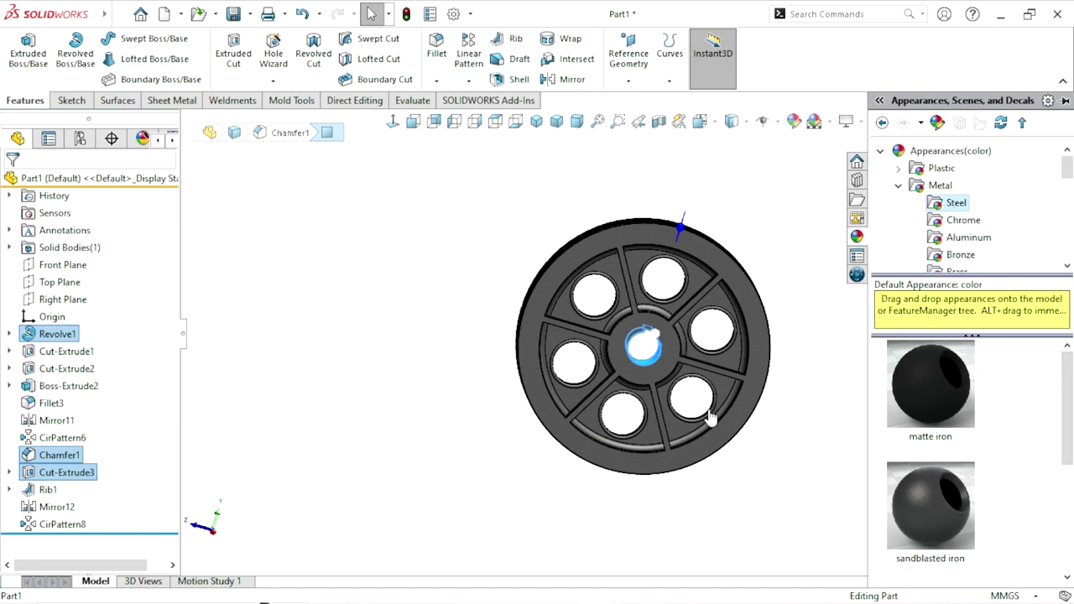
left_click_drag(1068, 380, 1067, 396)
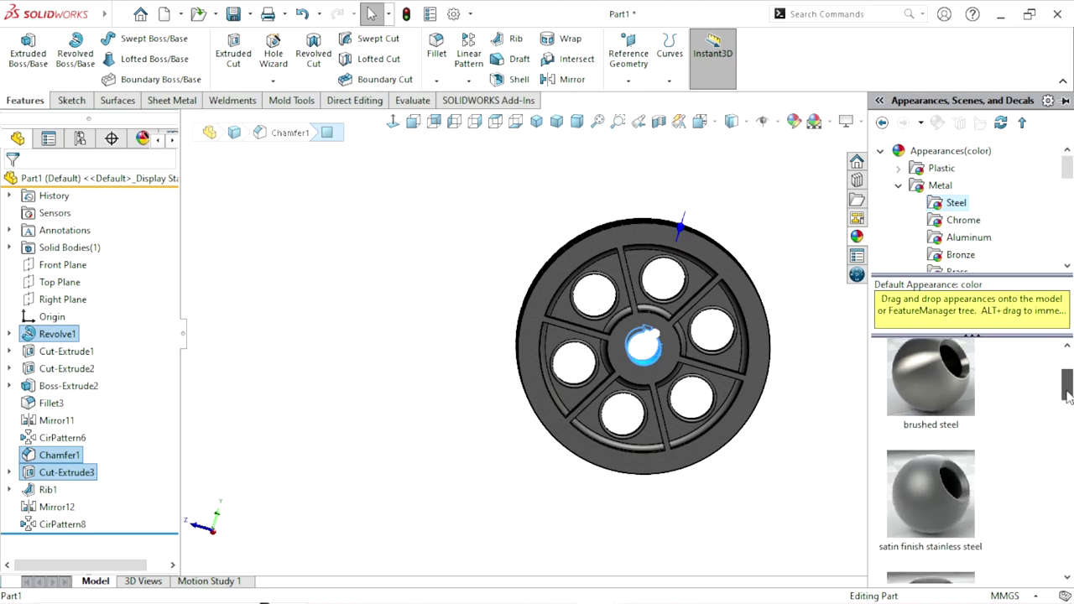
left_click(940, 503)
left_click_drag(935, 493, 814, 499)
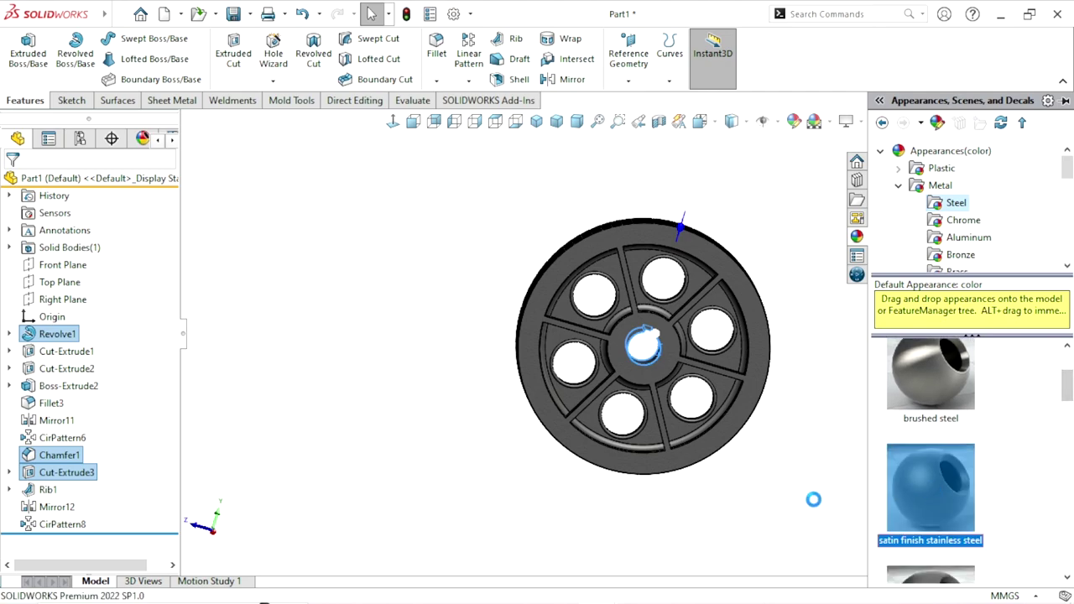
Orbit and zoom the pulley to inspect the stainless-steel bore in 3D.
scroll(682, 365, "down", 2)
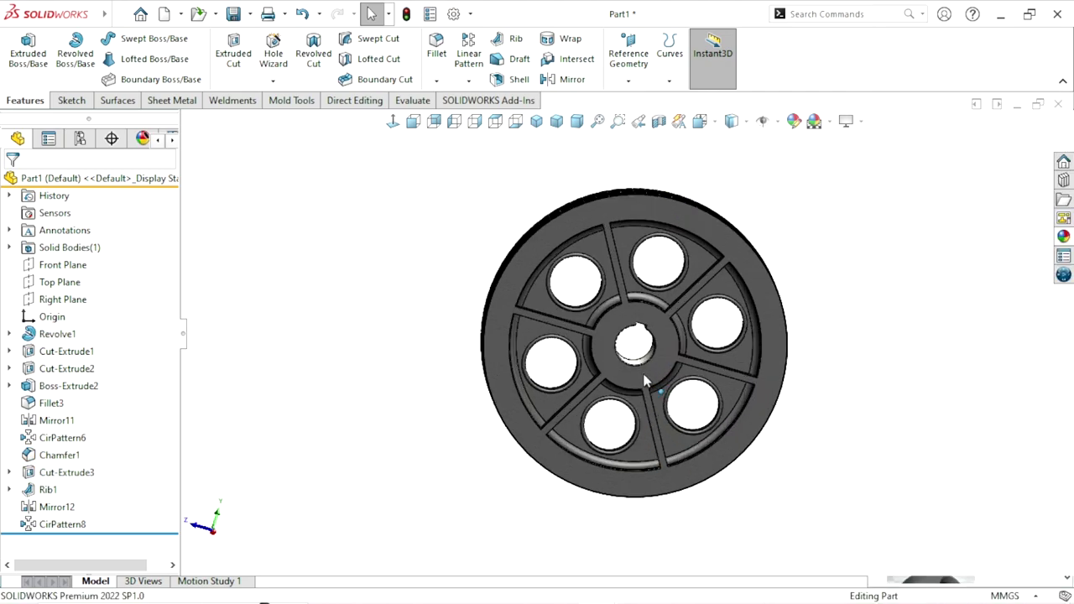
scroll(652, 367, "down", 3)
middle_click_drag(652, 367, 656, 342)
scroll(655, 337, "down", 2)
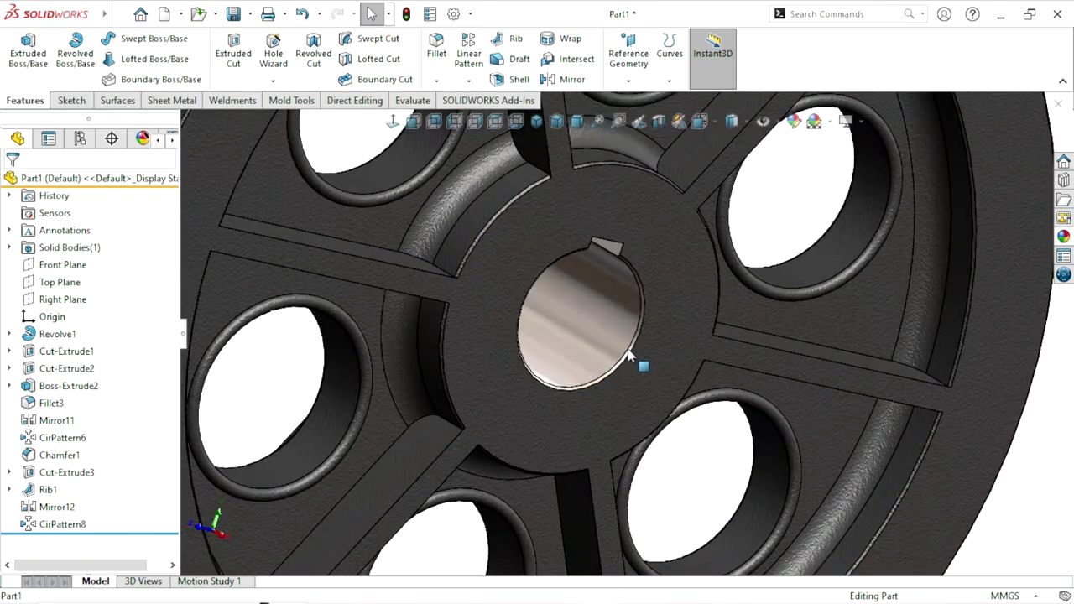
scroll(655, 378, "up", 3)
scroll(655, 309, "up", 2)
scroll(654, 309, "down", 3)
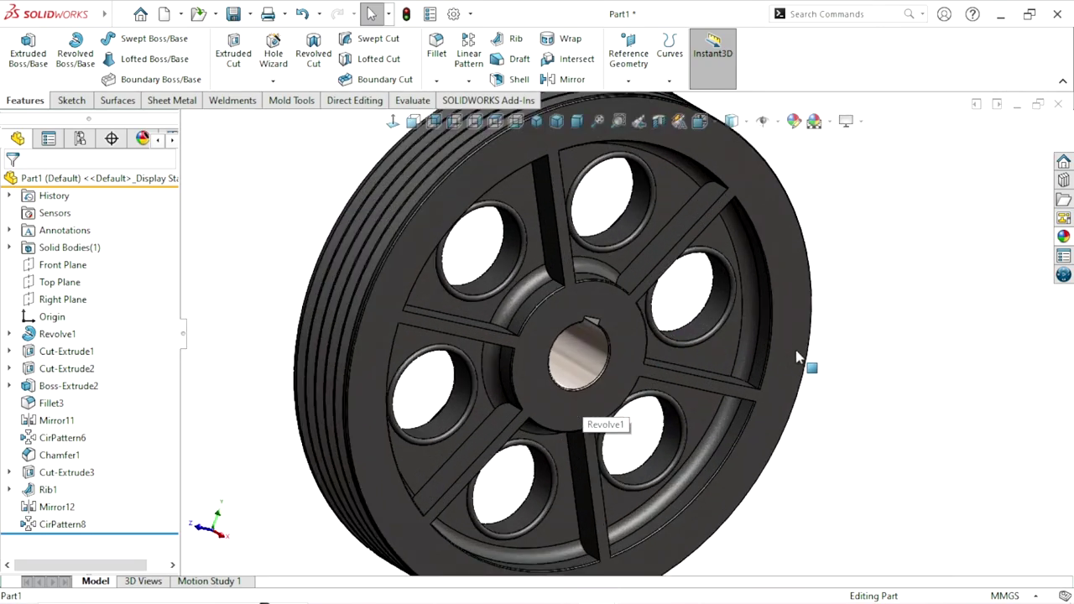
middle_click_drag(654, 309, 680, 388)
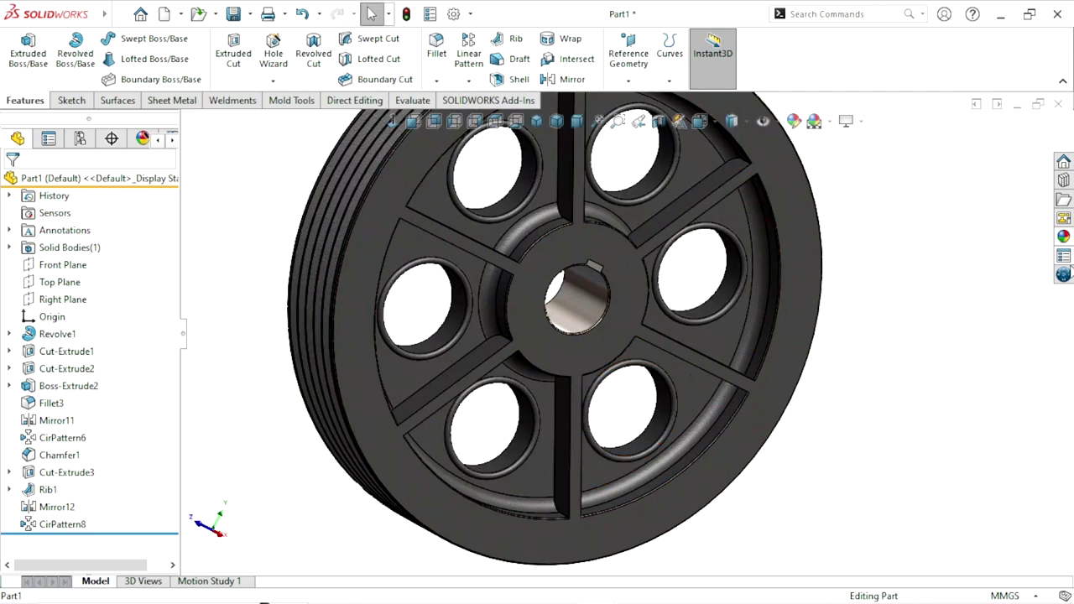
Choose an orange palette swatch for the whole pulley part, confirm it, and rotate to inspect.
scroll(701, 416, "up", 5)
scroll(764, 336, "down", 4)
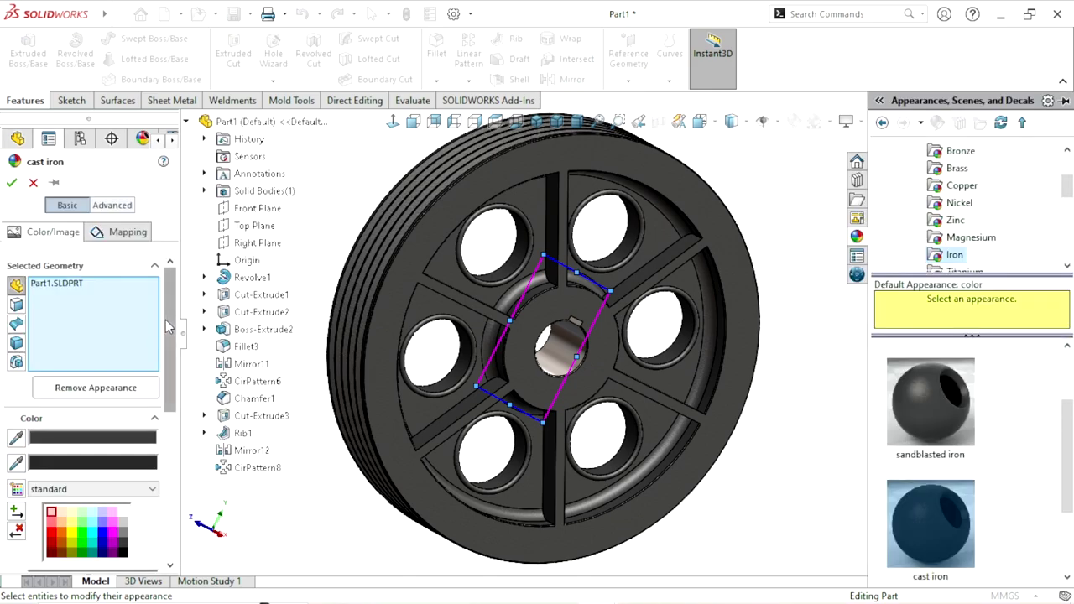
left_click_drag(165, 319, 166, 429)
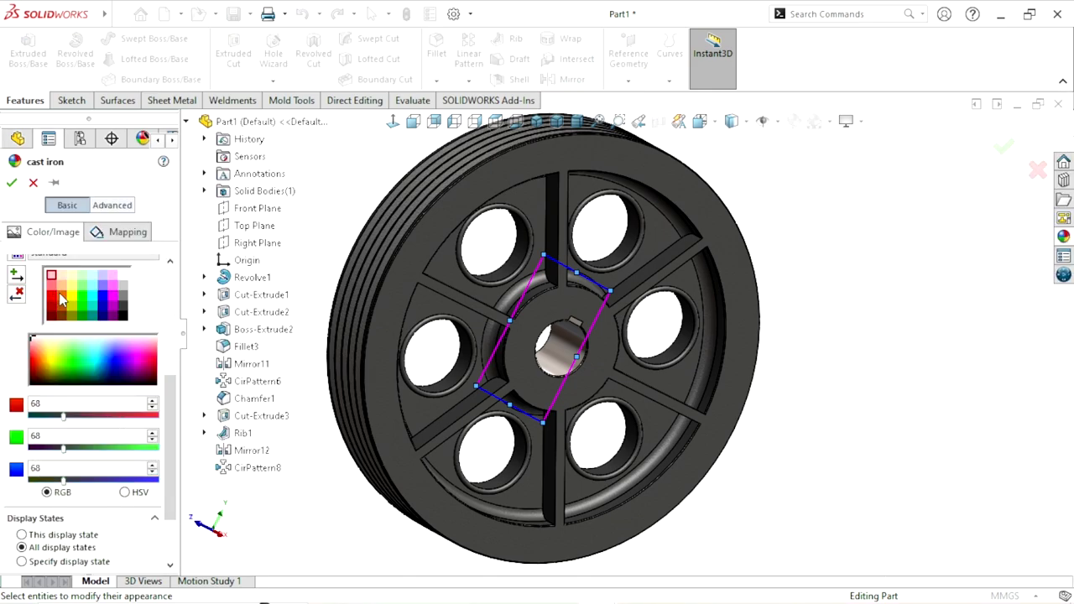
left_click(63, 299)
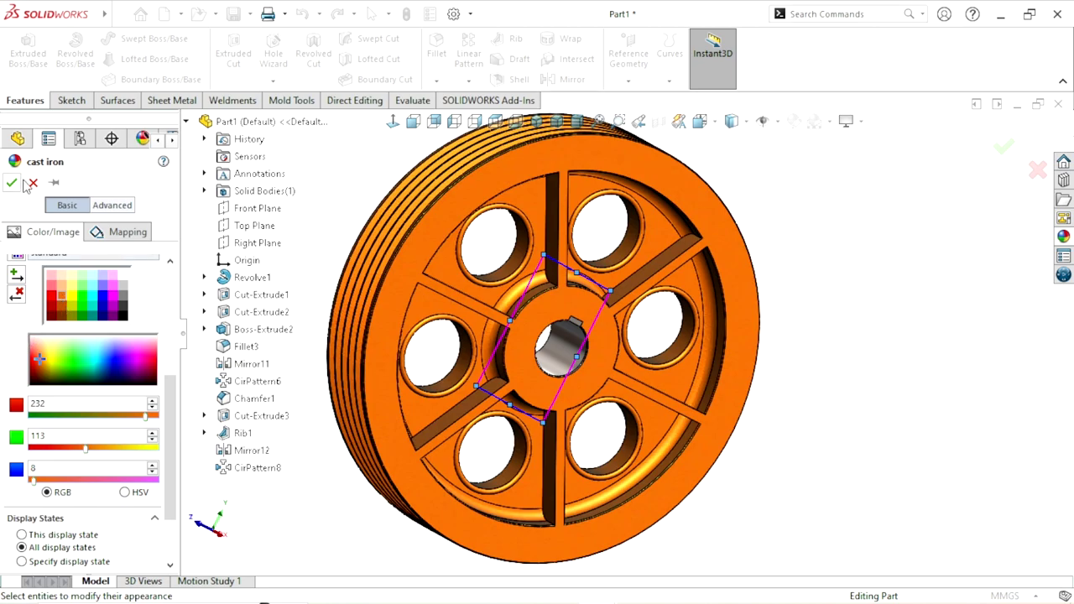
key("Return")
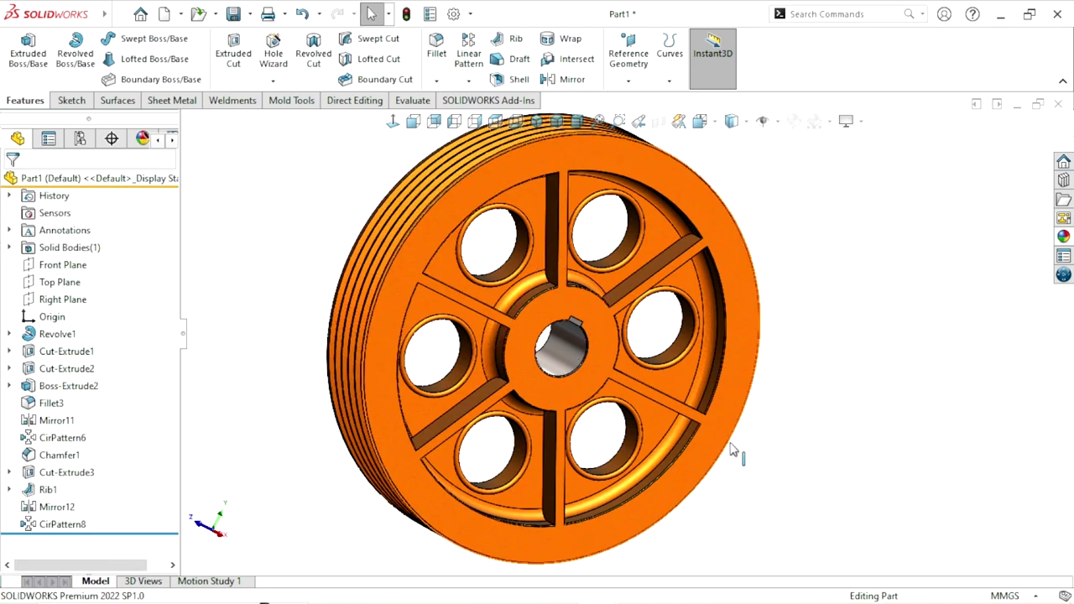
mouse_move(736, 455)
middle_mouse_down()
mouse_move(784, 352)
mouse_move(490, 262)
mouse_move(792, 448)
mouse_move(734, 295)
mouse_move(769, 487)
mouse_move(937, 423)
mouse_move(614, 278)
mouse_move(614, 449)
middle_mouse_up()
mouse_move(737, 298)
middle_mouse_down()
mouse_move(832, 367)
mouse_move(904, 305)
mouse_move(428, 341)
mouse_move(619, 501)
mouse_move(772, 319)
mouse_move(497, 289)
mouse_move(554, 327)
mouse_move(700, 336)
mouse_move(813, 494)
mouse_move(398, 319)
mouse_move(727, 343)
mouse_move(547, 240)
mouse_move(747, 384)
mouse_move(694, 219)
mouse_move(638, 235)
mouse_move(592, 218)
middle_mouse_up()
left_click(536, 121)
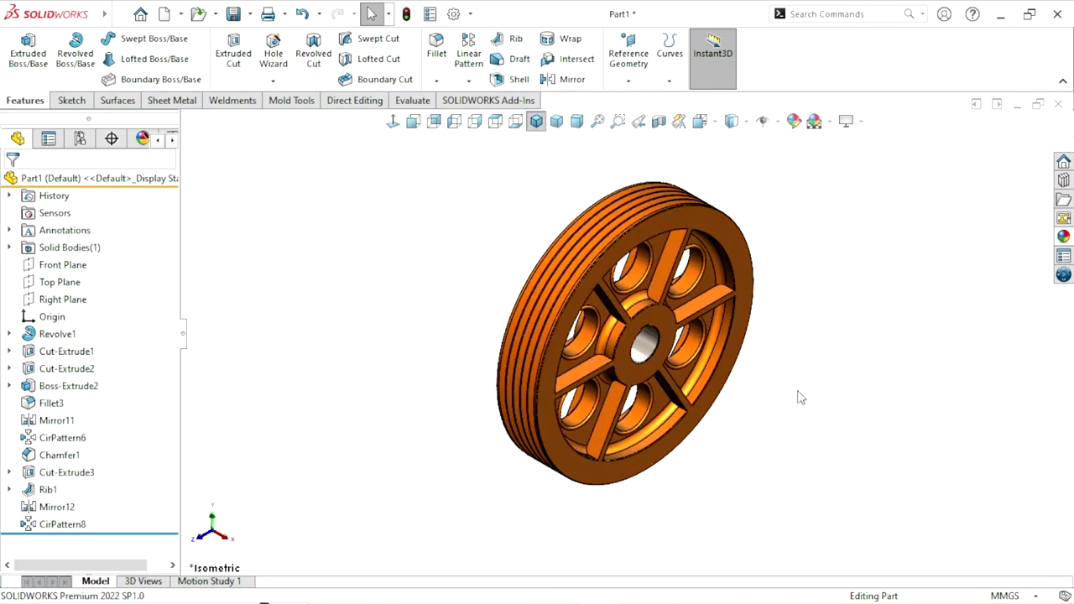
mouse_move(795, 391)
middle_mouse_down()
mouse_move(760, 314)
mouse_move(690, 353)
mouse_move(671, 284)
middle_mouse_up()
mouse_move(767, 370)
middle_mouse_down()
mouse_move(741, 297)
mouse_move(750, 386)
mouse_move(674, 371)
mouse_move(609, 316)
middle_mouse_up()
scroll(609, 317, "down", 2)
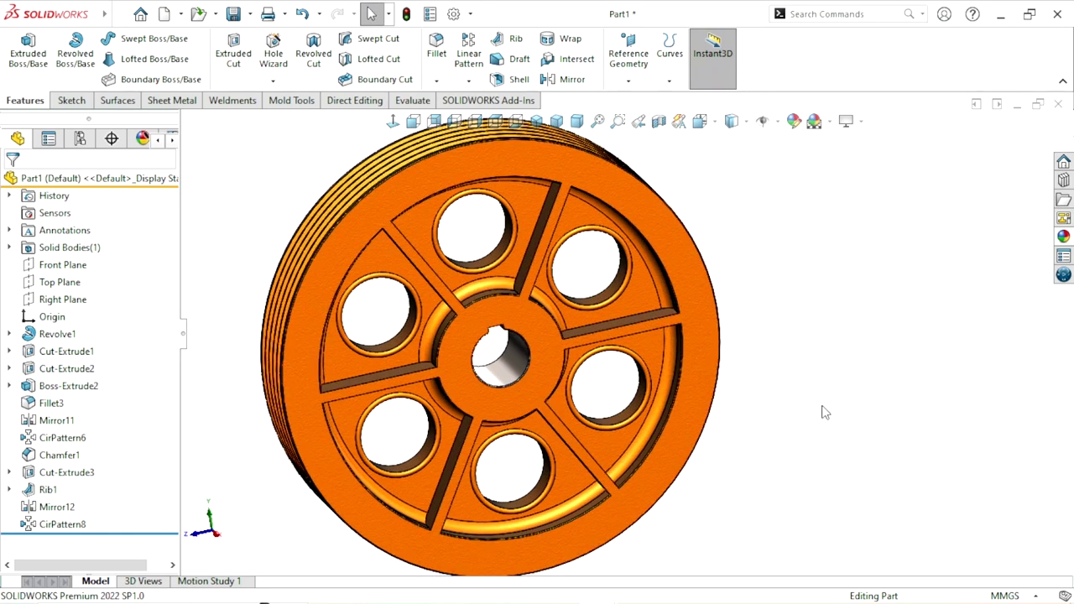
mouse_move(825, 411)
middle_mouse_down()
mouse_move(669, 392)
mouse_move(619, 360)
mouse_move(498, 348)
mouse_move(550, 338)
mouse_move(647, 359)
mouse_move(719, 336)
mouse_move(693, 334)
middle_mouse_up()
scroll(549, 337, "up", 3)
scroll(652, 347, "down", 2)
scroll(734, 319, "down", 1)
scroll(724, 300, "down", 2)
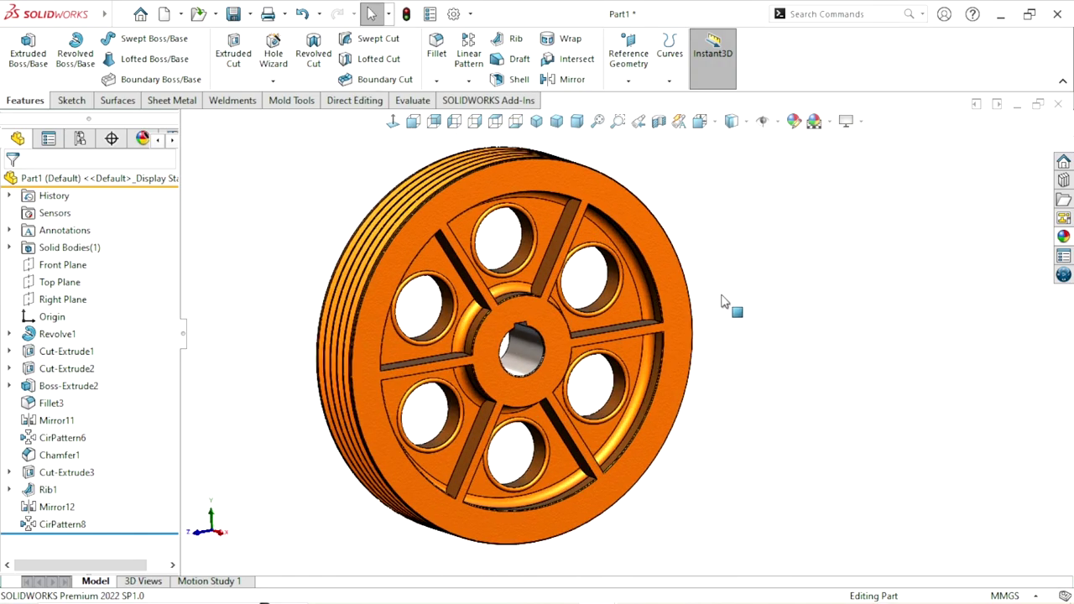